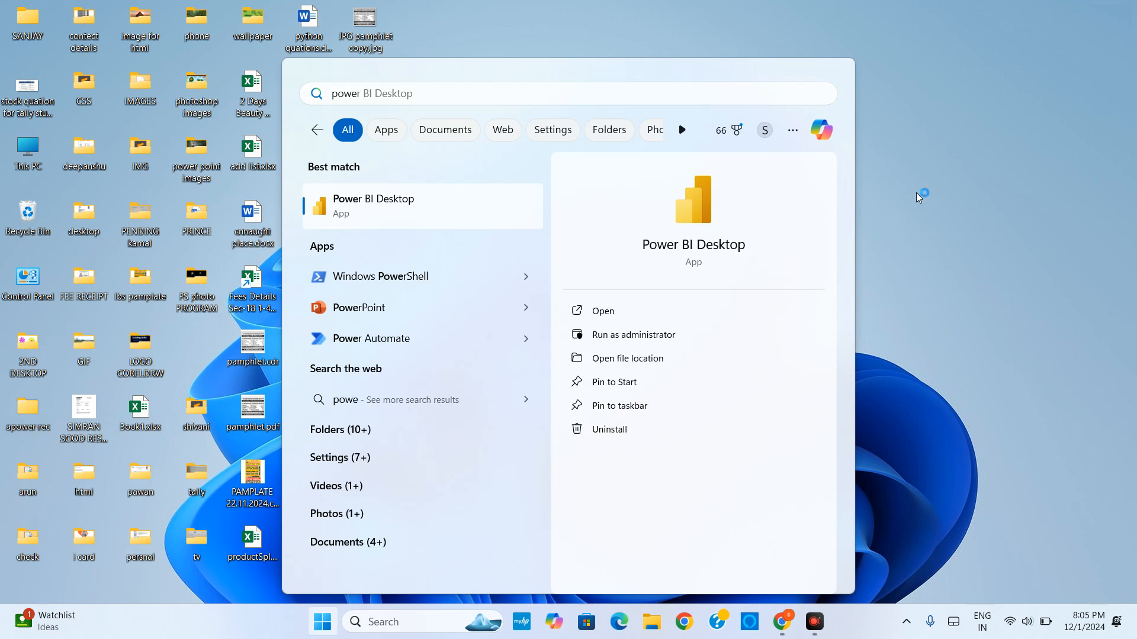
Launch Power BI Desktop from the search results and minimise its window.
{"action": "key", "text": "Return"}
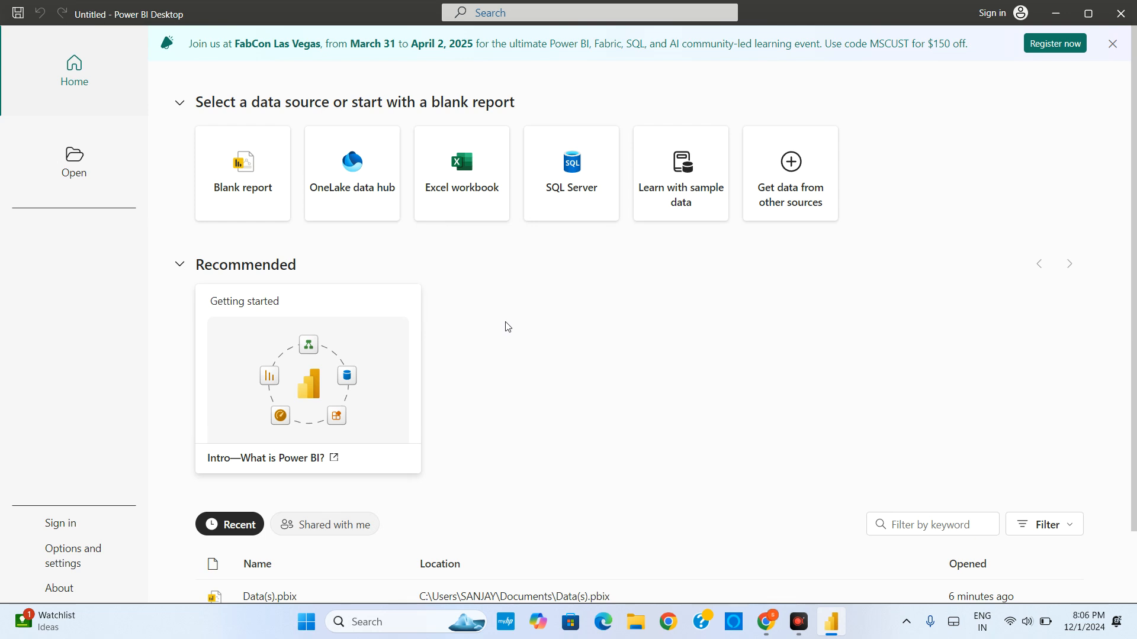
{"action": "left_click", "coordinate": [1056, 14]}
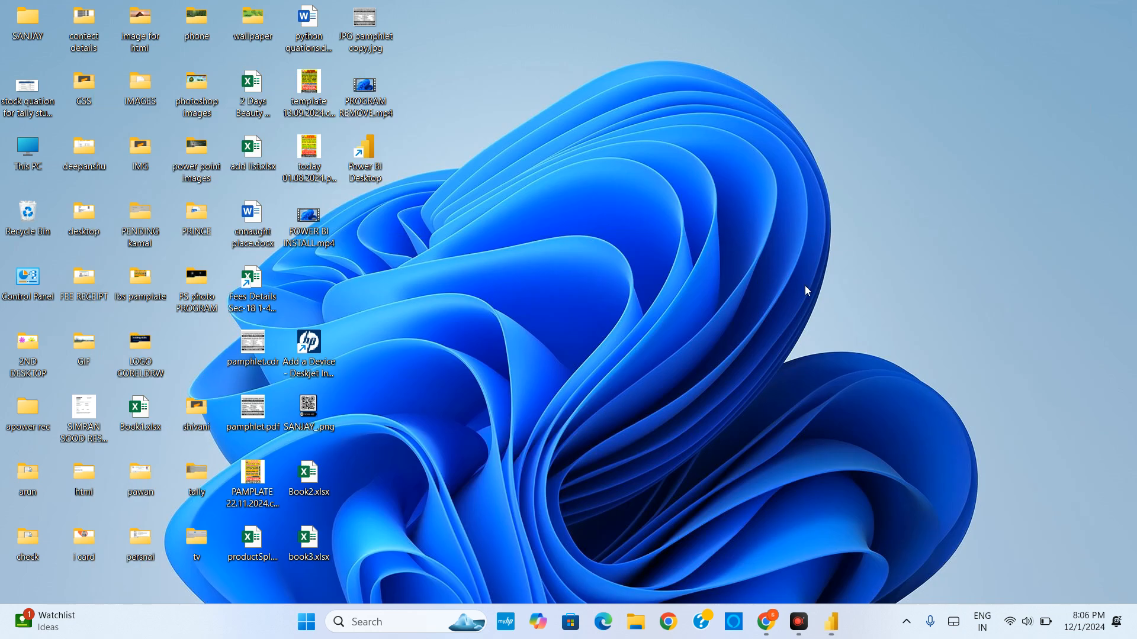
Switch to Excel by launching it through the Run dialog, maximise it and create a blank workbook.
{"action": "key", "text": "super+r"}
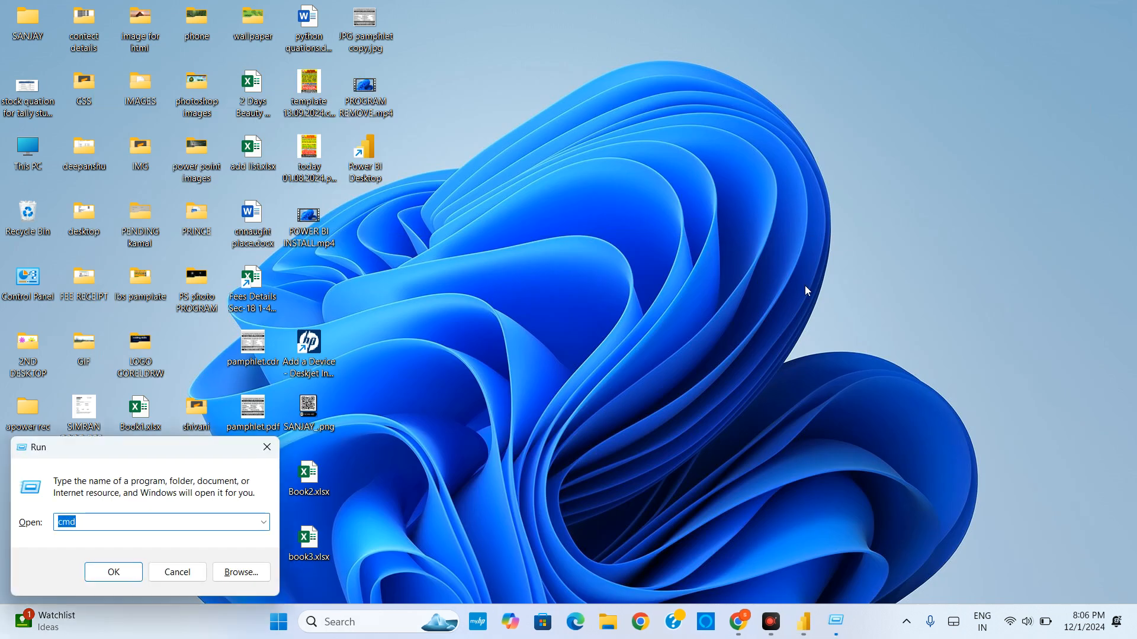
{"action": "type", "text": "exe"}
{"action": "key", "text": "BackSpace"}
{"action": "key", "text": "BackSpace"}
{"action": "type", "text": "xce"}
{"action": "key", "text": "Down"}
{"action": "key", "text": "Return"}
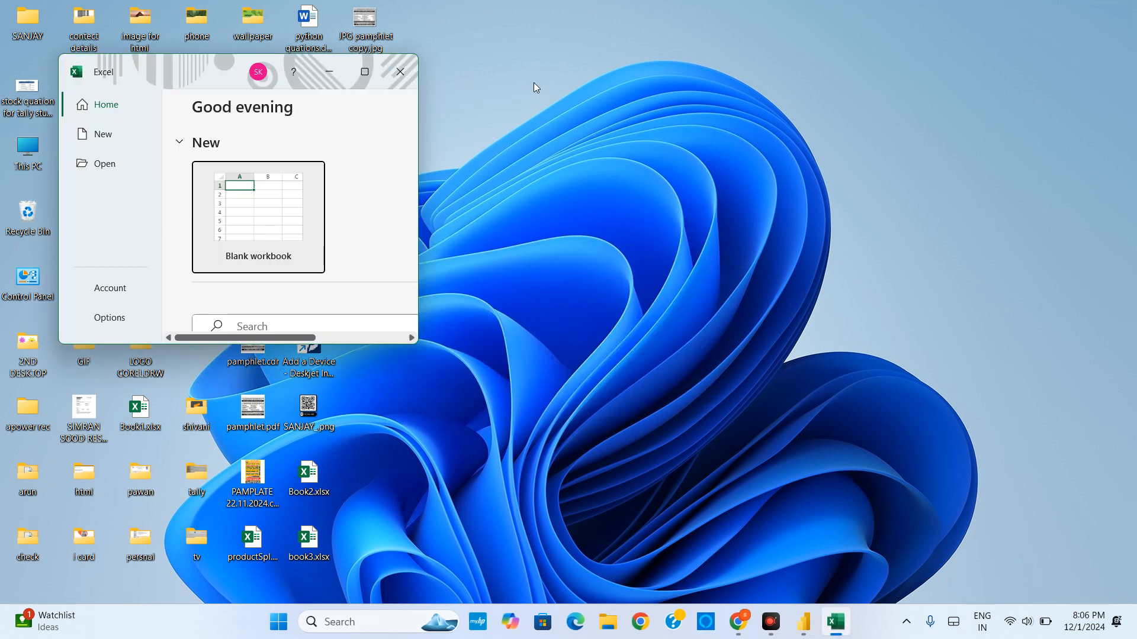
{"action": "left_click", "coordinate": [363, 74]}
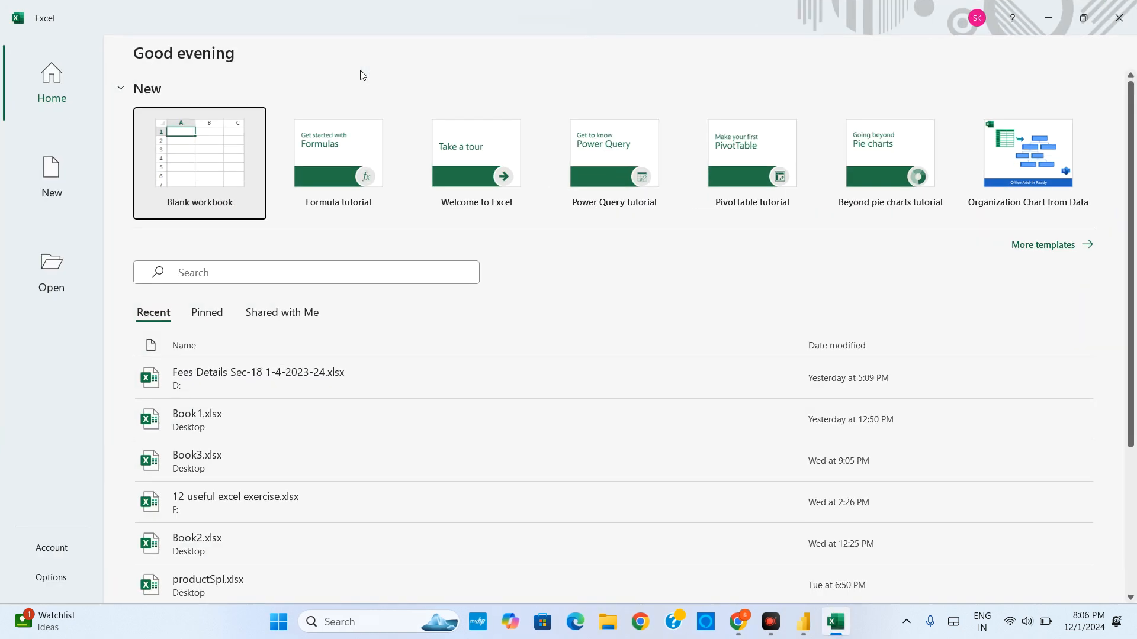
{"action": "left_click", "coordinate": [172, 189]}
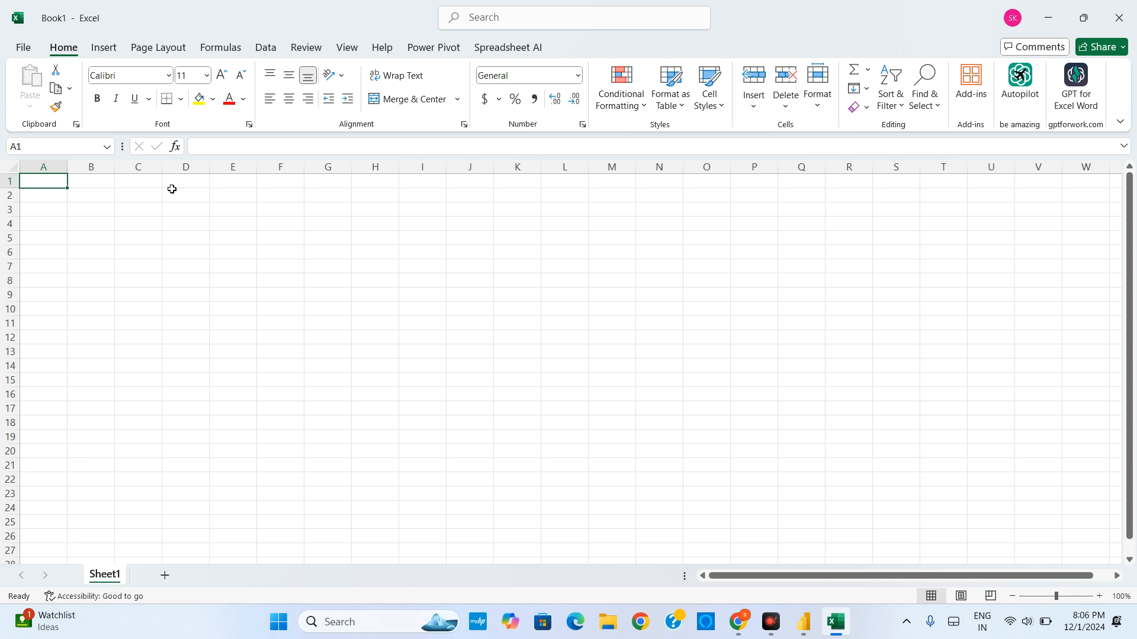
Enter the column headers s.no, PRODUCT NAME, PLACE and QUANTITY in cells A1 to D1.
{"action": "type", "text": "s"}
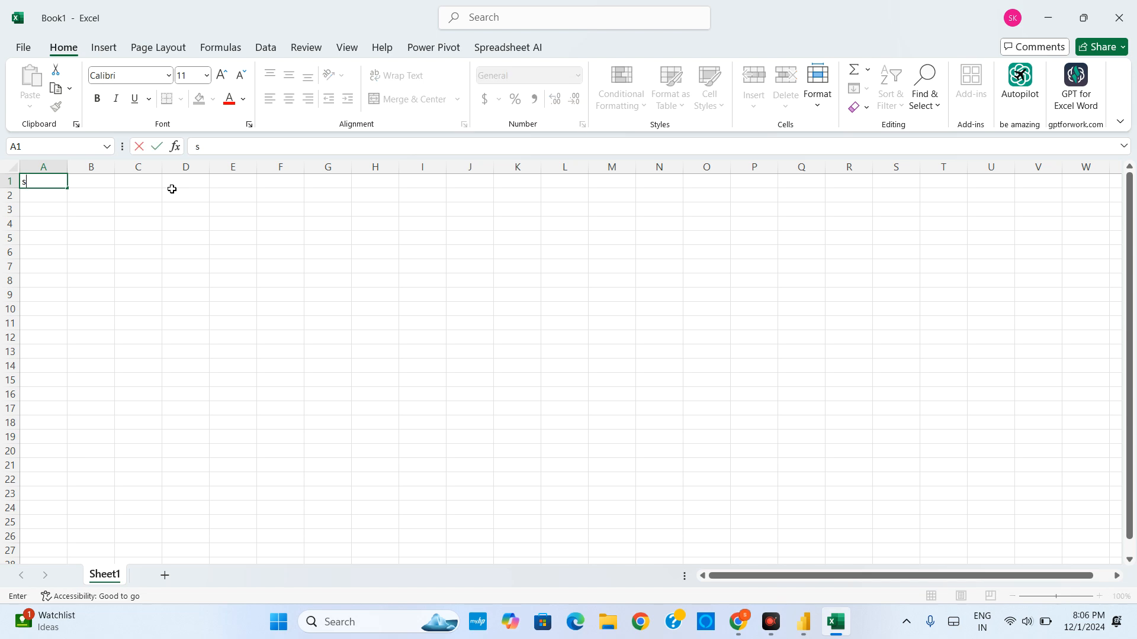
{"action": "type", "text": ".no"}
{"action": "key", "text": "Tab"}
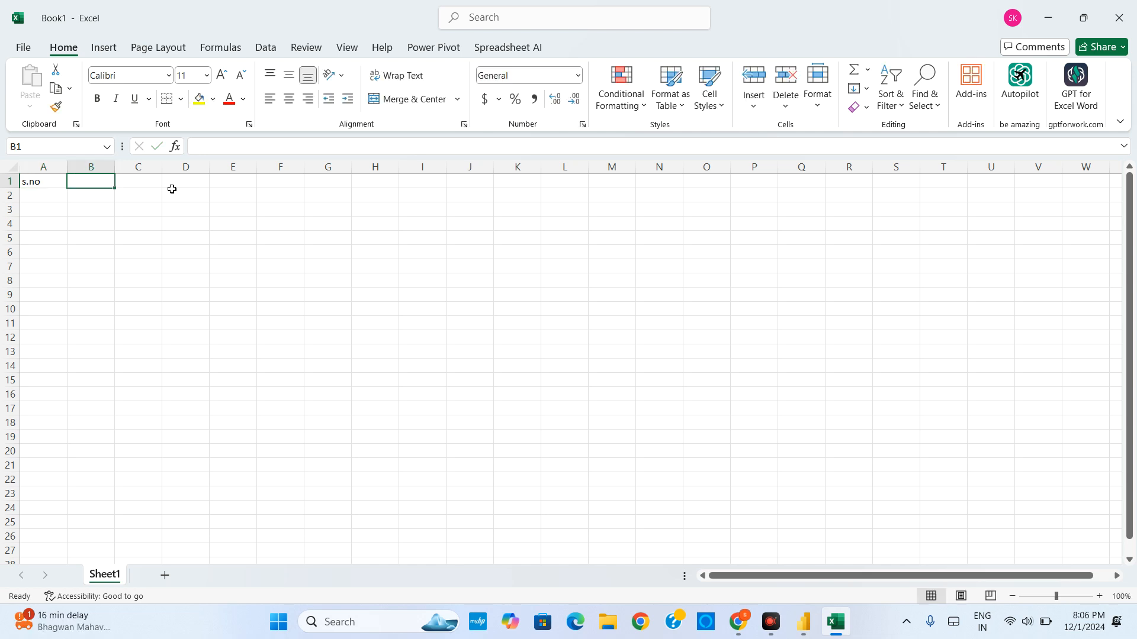
{"action": "type", "text": "PRODUCT NAME"}
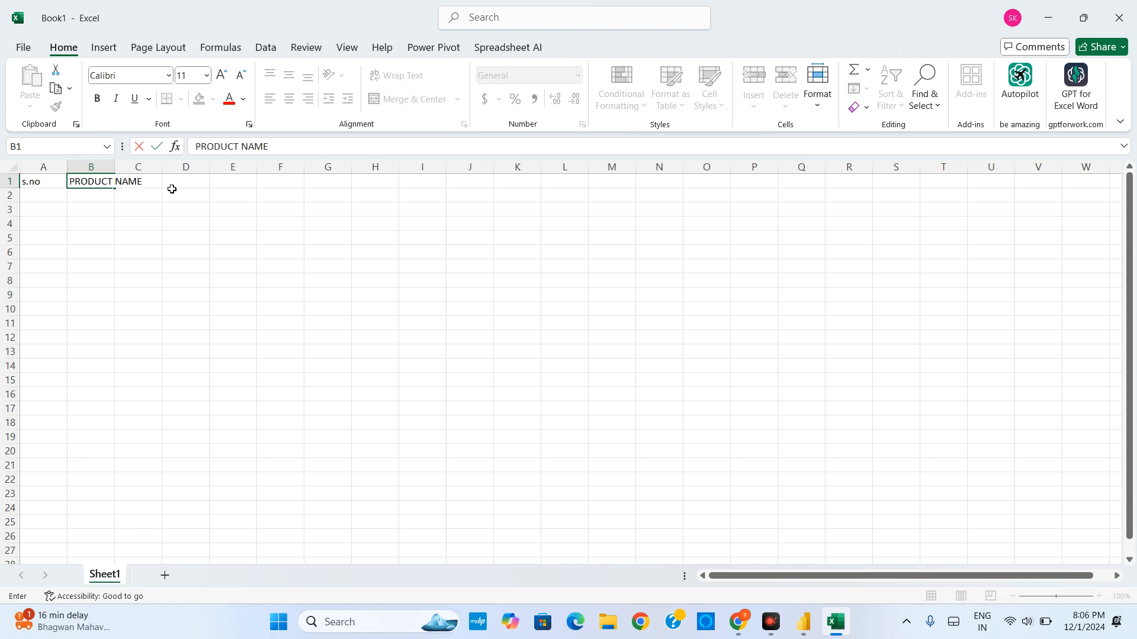
{"action": "key", "text": "Tab"}
{"action": "type", "text": "PLACE"}
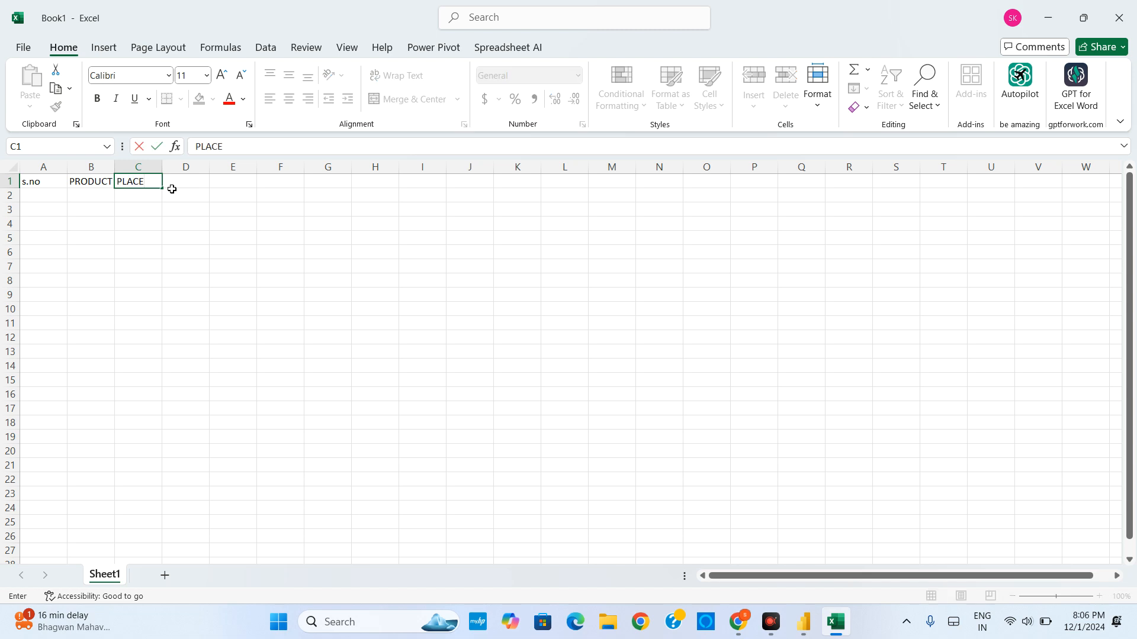
{"action": "key", "text": "Tab"}
{"action": "type", "text": "QU"}
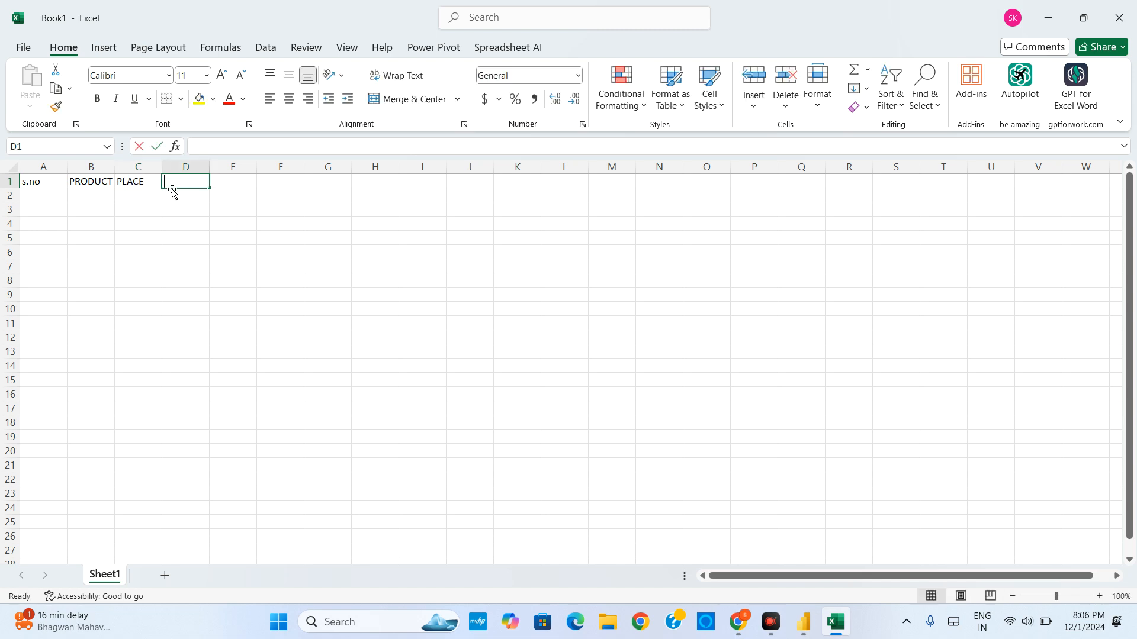
{"action": "key", "text": "BackSpace"}
{"action": "type", "text": "UAN"}
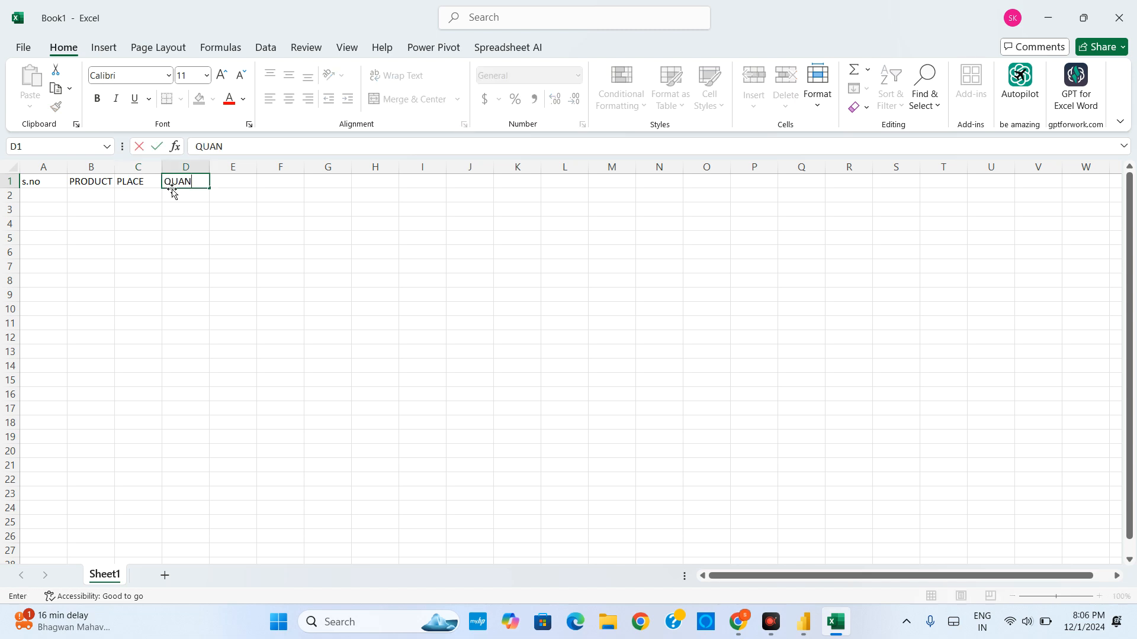
{"action": "type", "text": "TITY"}
Add the column headers RATE, AMOUNT and GST AMOUNT in cells E1 to G1.
{"action": "key", "text": "Tab"}
{"action": "type", "text": "RATE"}
{"action": "key", "text": "Tab"}
{"action": "type", "text": "AMOUNT"}
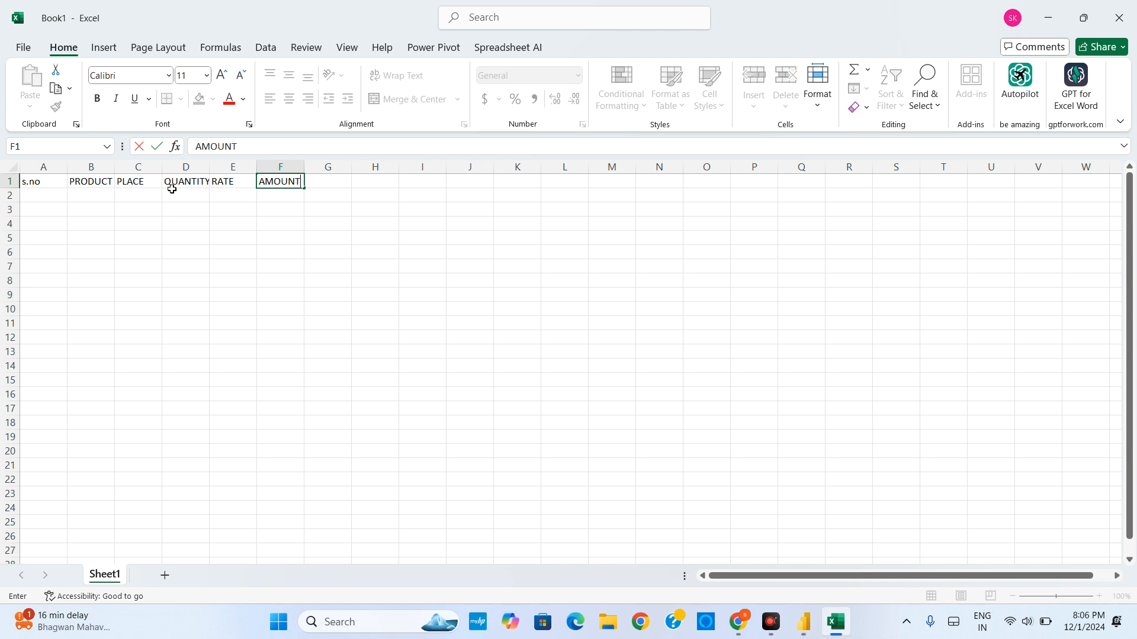
{"action": "key", "text": "Tab"}
{"action": "type", "text": "GST "}
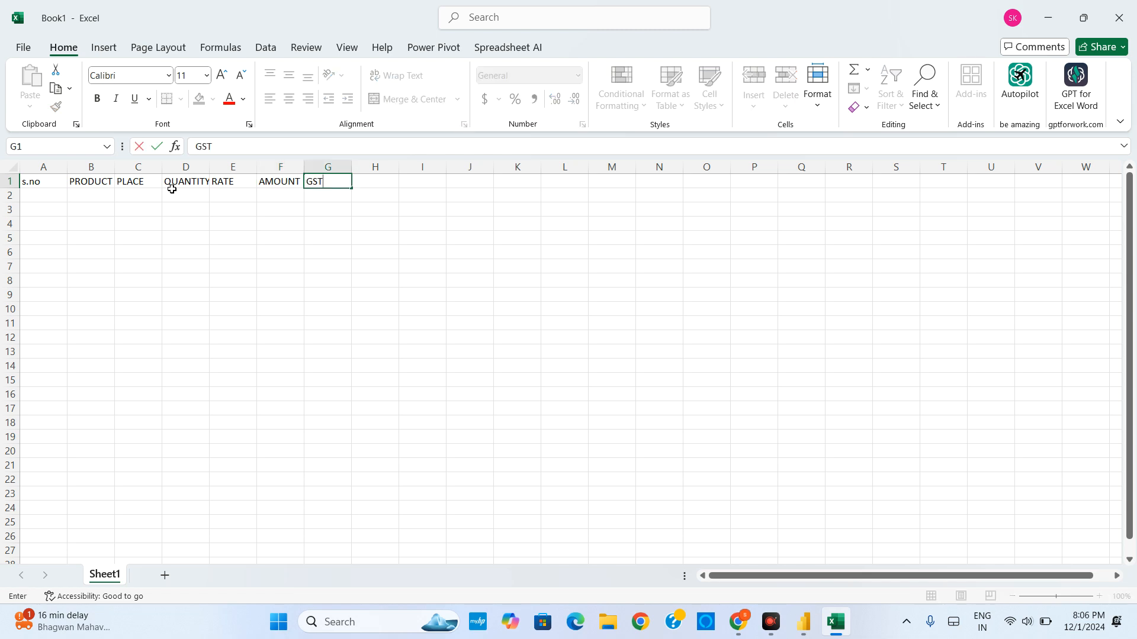
{"action": "type", "text": "A"}
{"action": "key", "text": "BackSpace"}
{"action": "type", "text": "AMOUNT"}
{"action": "key", "text": "Tab"}
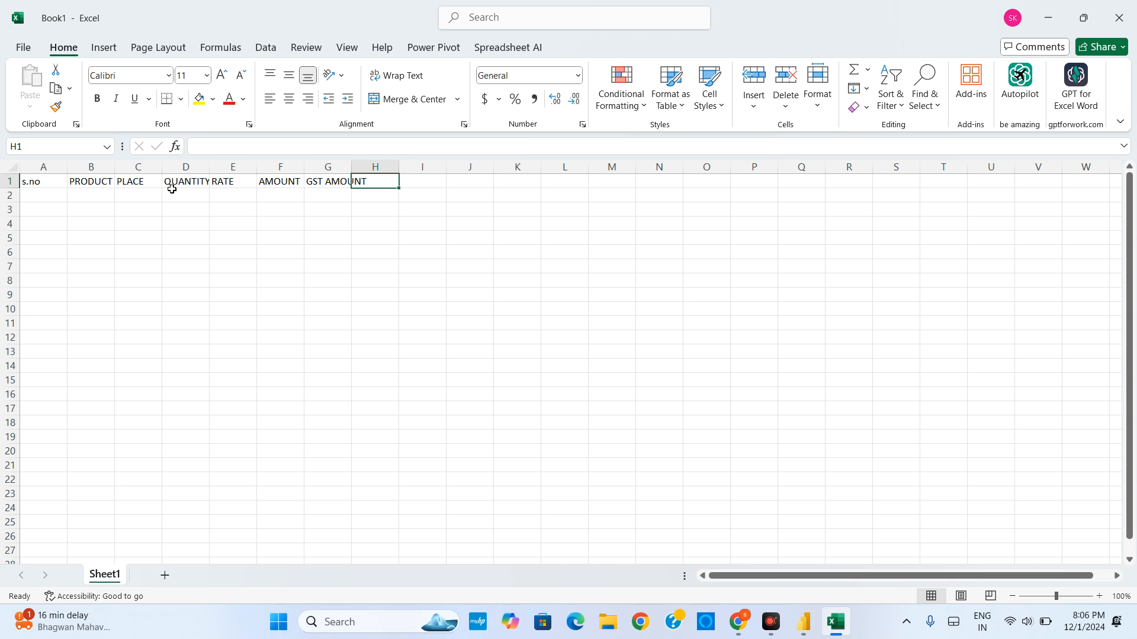
Change the G1 header to GST, and enter GST AMOUNT in H1 and TOTAL AMOUNT in I1.
{"action": "key", "text": "Left"}
{"action": "type", "text": "GST"}
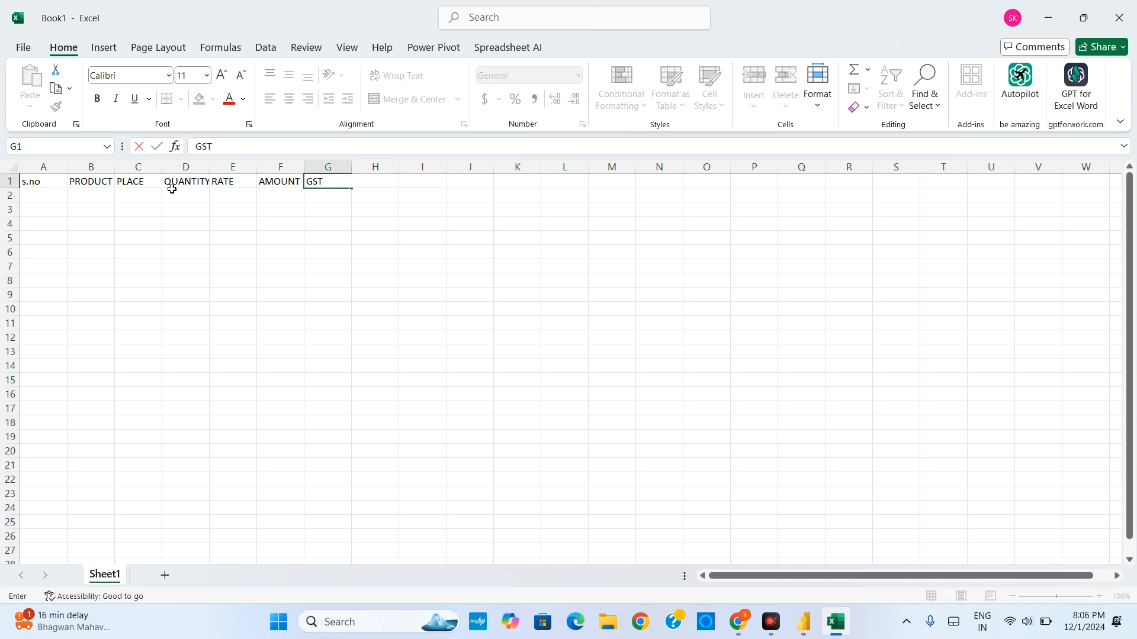
{"action": "key", "text": "Tab"}
{"action": "type", "text": "GST A"}
{"action": "key", "text": "BackSpace"}
{"action": "type", "text": "AMOUNT"}
{"action": "key", "text": "Tab"}
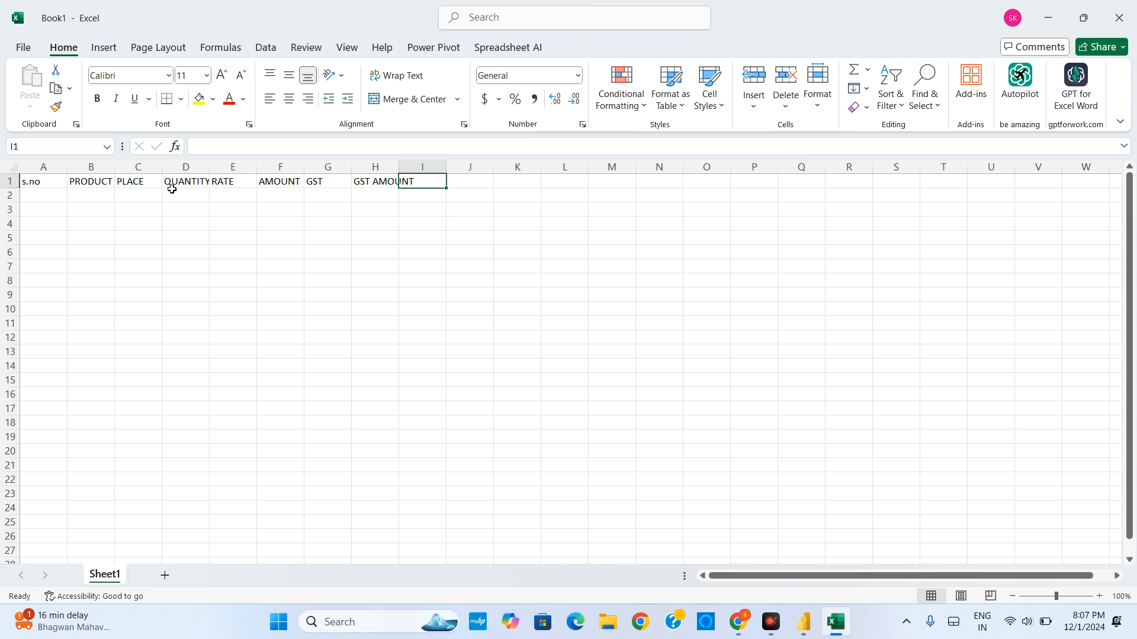
{"action": "type", "text": "TOA"}
{"action": "key", "text": "BackSpace"}
{"action": "type", "text": "TAL AMOUNT"}
{"action": "key", "text": "Return"}
Enter the serial numbers 1 to 5 in cells A2 to A6.
{"action": "key", "text": "Down"}
{"action": "key", "text": "Left"}
{"action": "key", "text": "Left"}
{"action": "key", "text": "Left"}
{"action": "key", "text": "Left"}
{"action": "key", "text": "Left"}
{"action": "key", "text": "Left"}
{"action": "key", "text": "Up"}
{"action": "type", "text": "1"}
{"action": "key", "text": "Return"}
{"action": "type", "text": "1"}
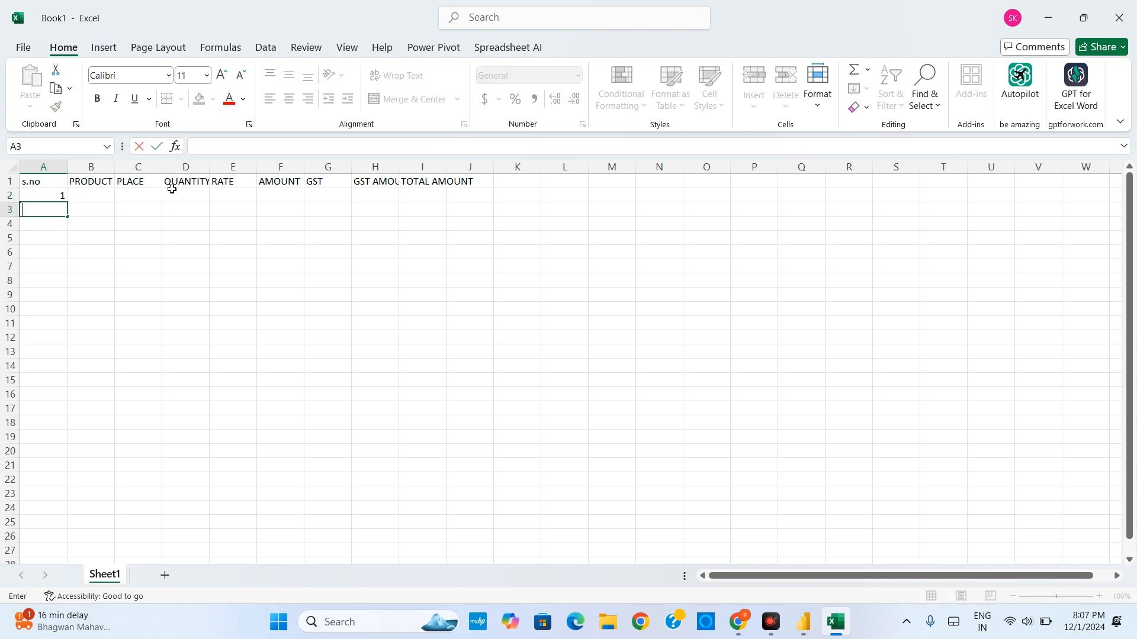
{"action": "type", "text": "2"}
{"action": "key", "text": "Return"}
{"action": "type", "text": "3"}
{"action": "key", "text": "Return"}
{"action": "type", "text": "4"}
{"action": "key", "text": "Return"}
{"action": "type", "text": "5"}
{"action": "key", "text": "Return"}
Enter the product names LAPTOP, PHONE, FRIZE, PEN and CAR in cells B2 to B6.
{"action": "key", "text": "Up"}
{"action": "key", "text": "Up"}
{"action": "key", "text": "Up"}
{"action": "key", "text": "Up"}
{"action": "key", "text": "Up"}
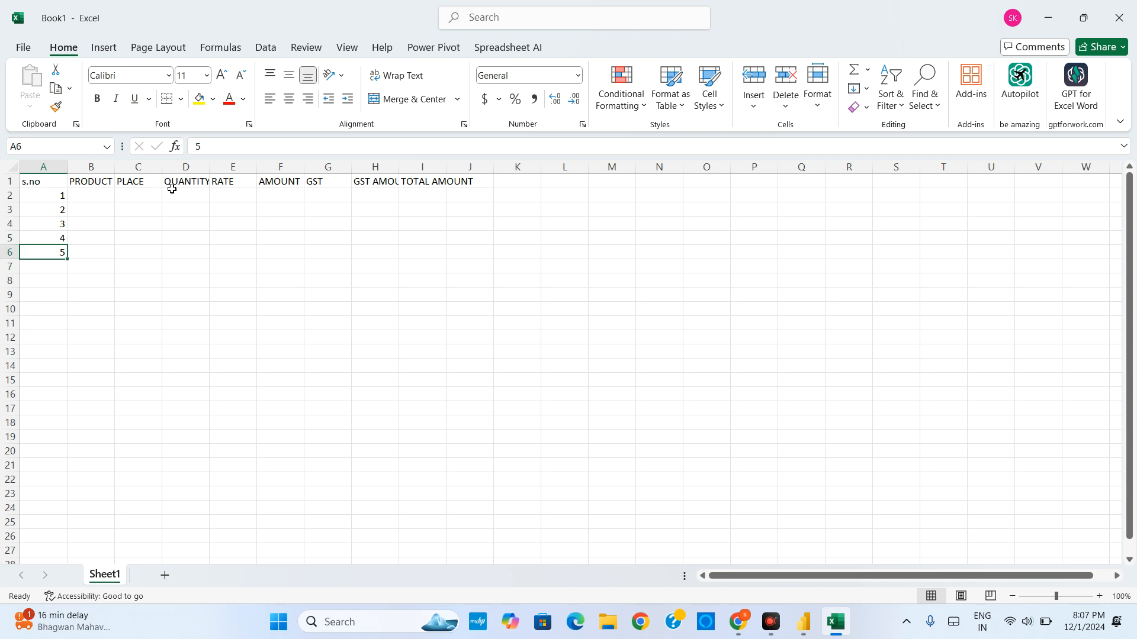
{"action": "key", "text": "Right"}
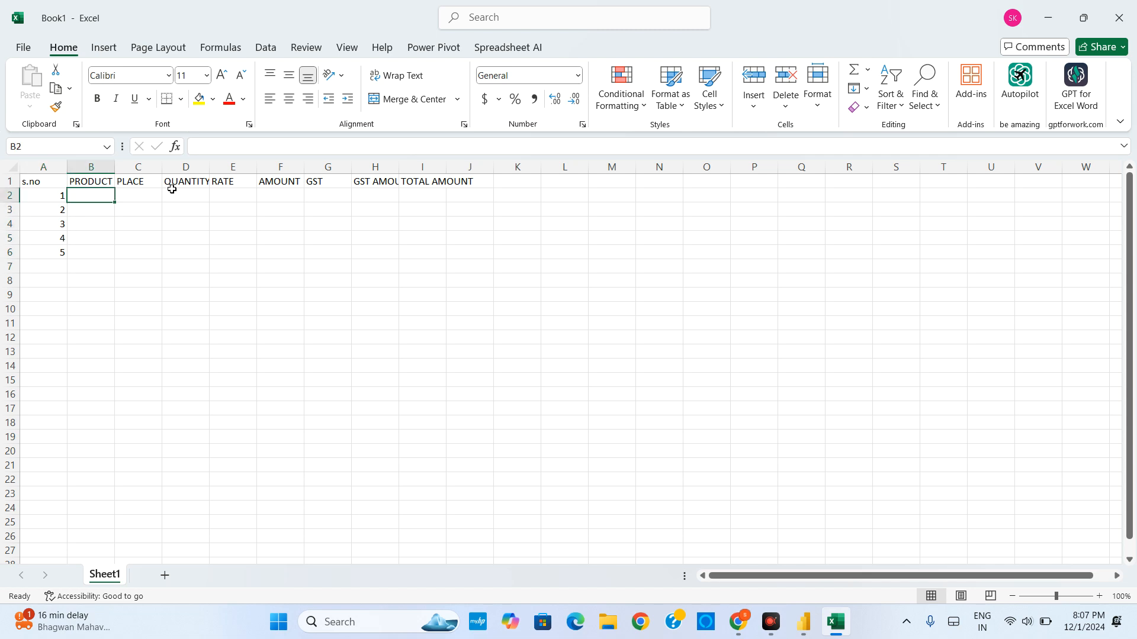
{"action": "type", "text": "LAPTOP"}
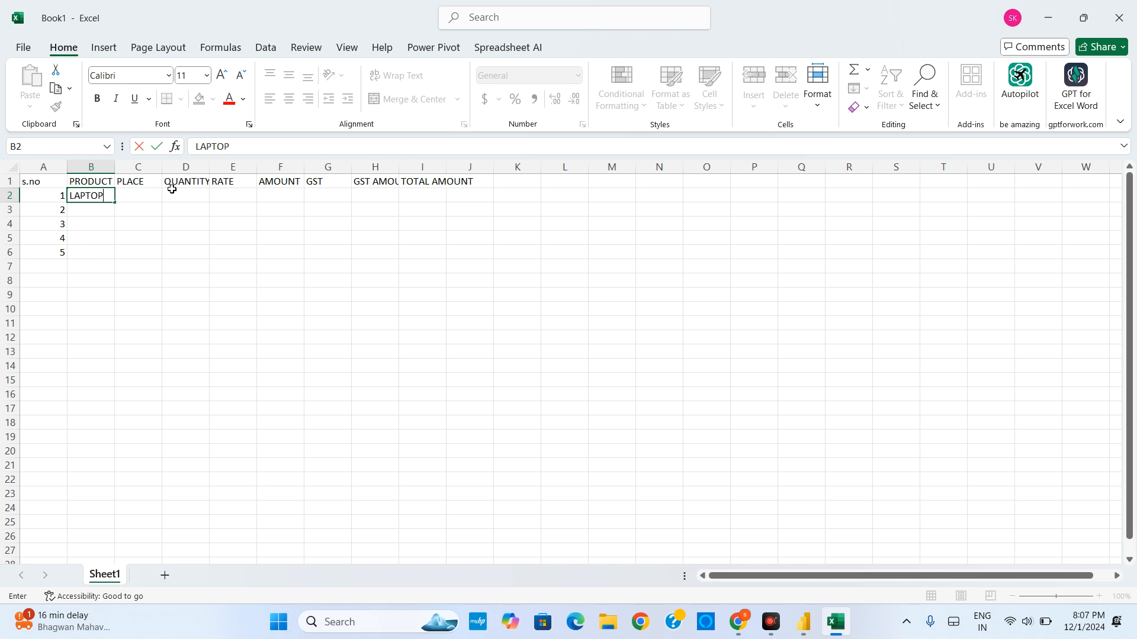
{"action": "key", "text": "Return"}
{"action": "type", "text": "PHONE"}
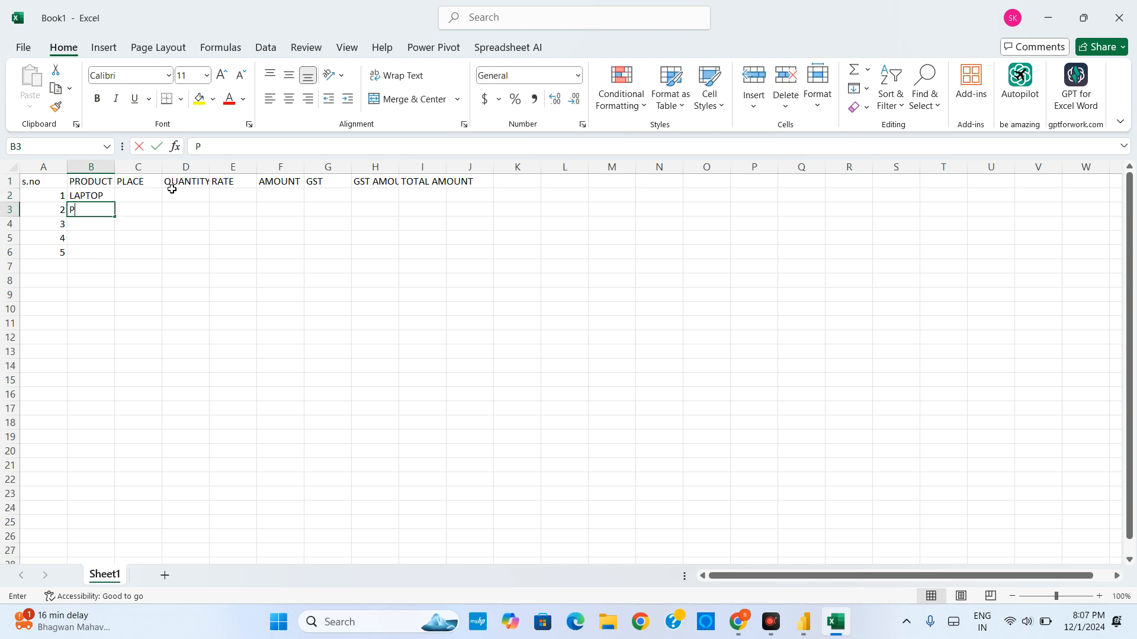
{"action": "key", "text": "Return"}
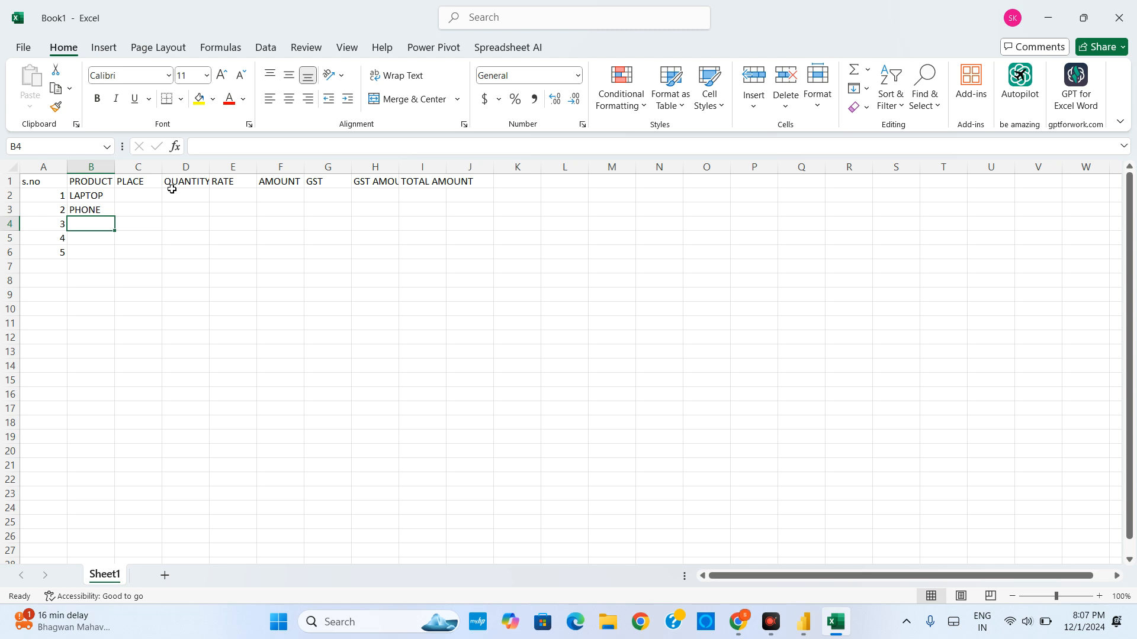
{"action": "type", "text": "FRIZE"}
{"action": "key", "text": "Return"}
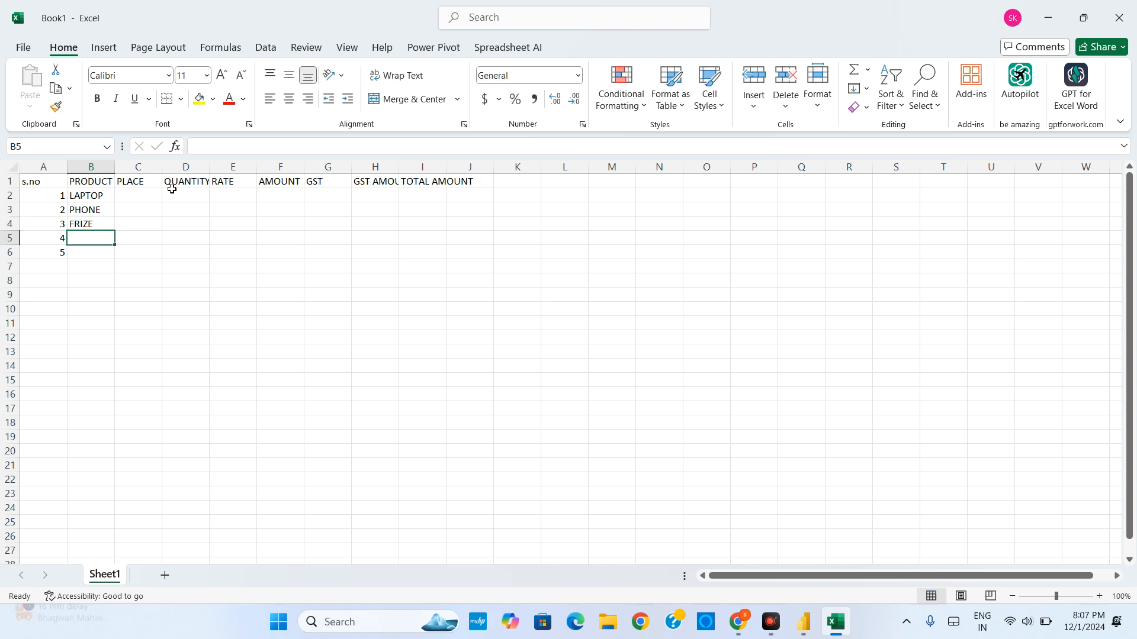
{"action": "type", "text": "PEN"}
{"action": "key", "text": "Return"}
{"action": "type", "text": "P"}
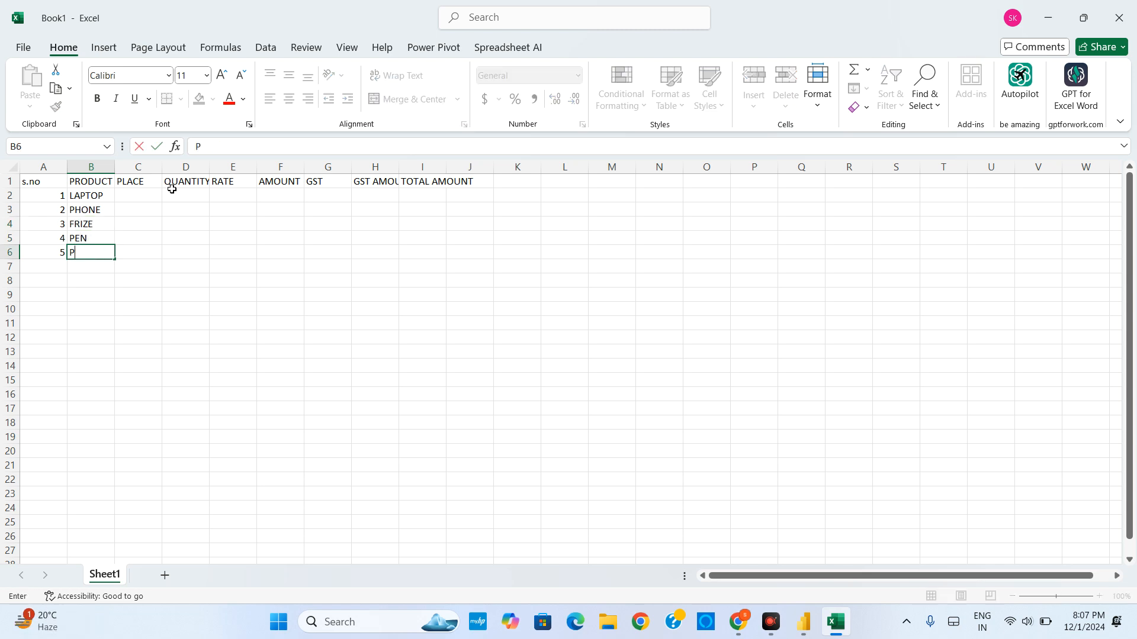
{"action": "type", "text": "CAR"}
{"action": "key", "text": "Tab"}
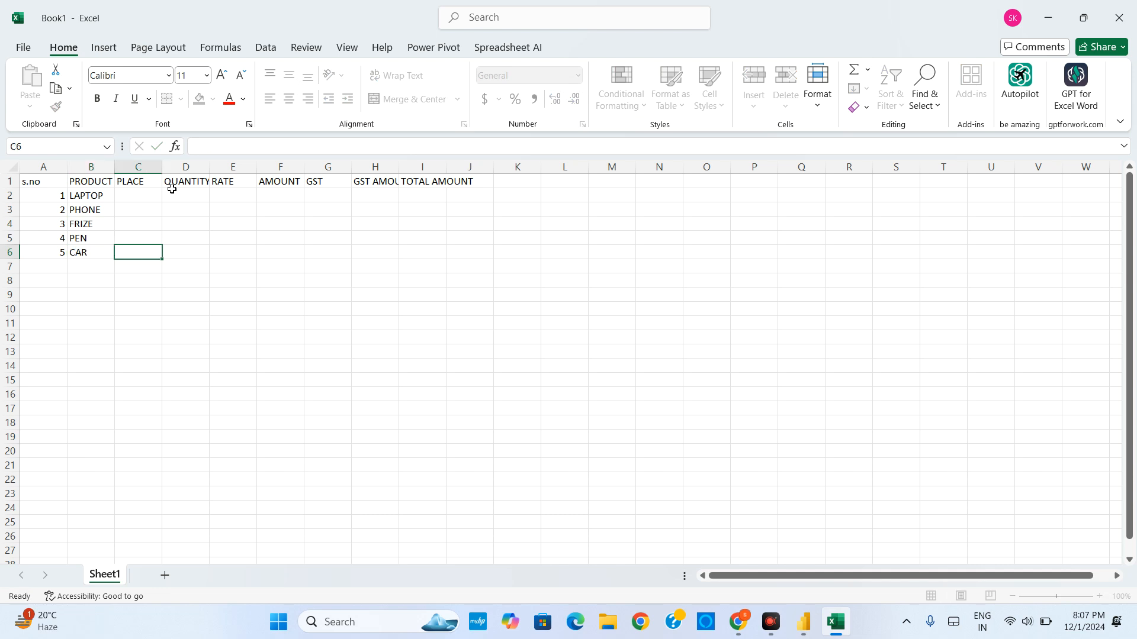
Enter the places DELHI, UP, GOA, DELHI and UP in cells C2 to C6.
{"action": "key", "text": "Up"}
{"action": "key", "text": "Up"}
{"action": "key", "text": "Up"}
{"action": "key", "text": "Up"}
{"action": "type", "text": "DELHI"}
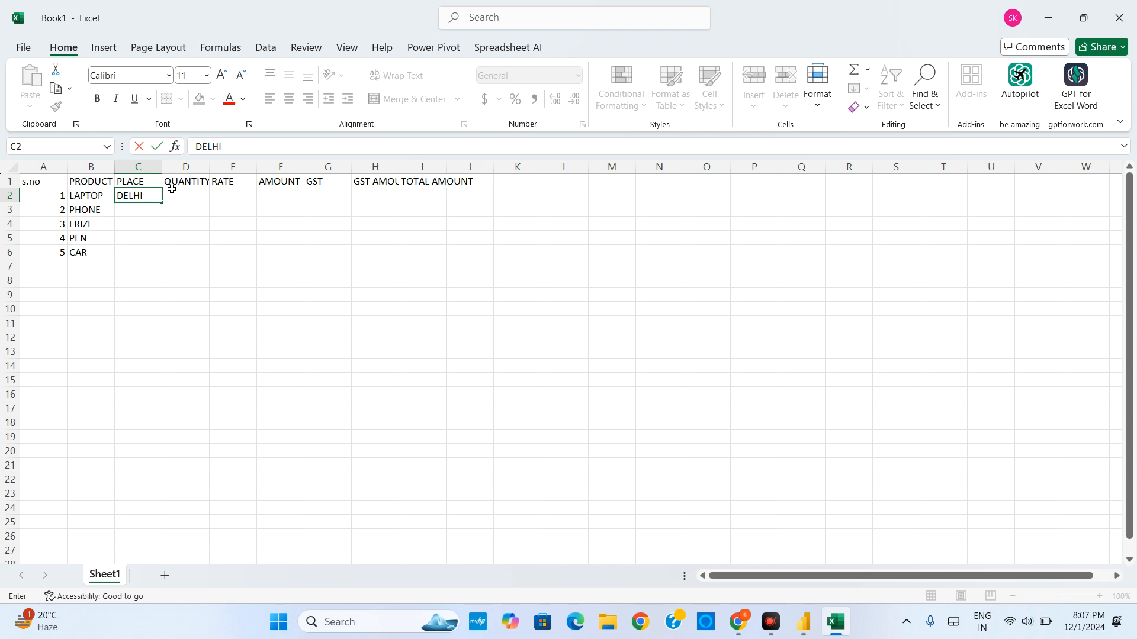
{"action": "key", "text": "Return"}
{"action": "type", "text": "UP"}
{"action": "key", "text": "Return"}
{"action": "type", "text": "GOA"}
{"action": "key", "text": "Return"}
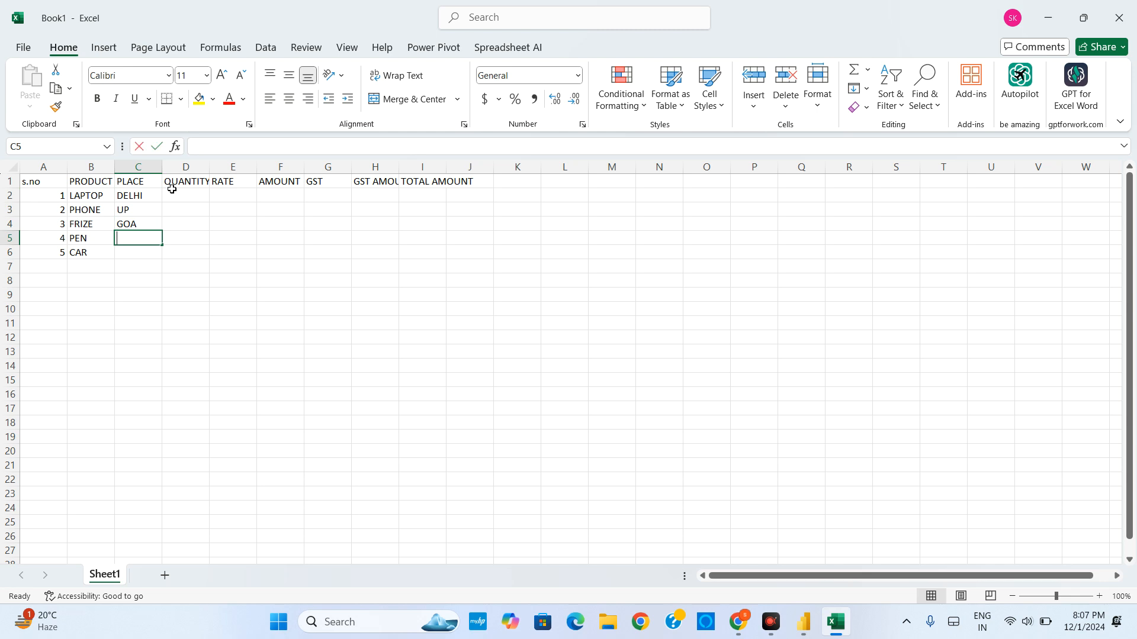
{"action": "type", "text": "DELHI"}
{"action": "key", "text": "Tab"}
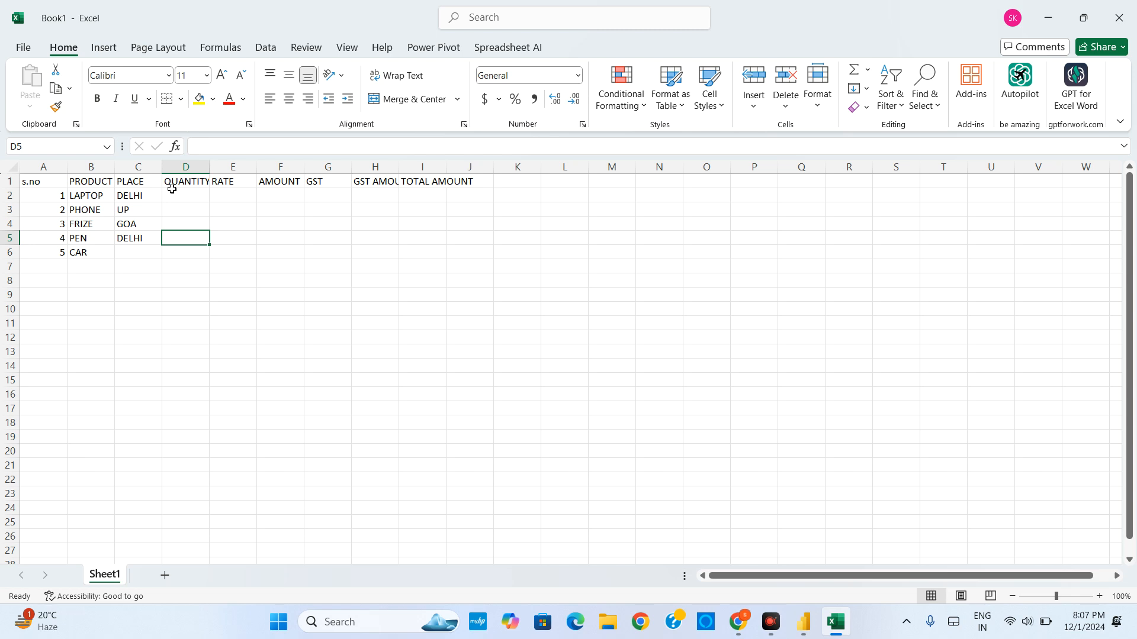
{"action": "key", "text": "Return"}
{"action": "type", "text": "UP"}
{"action": "key", "text": "Tab"}
{"action": "key", "text": "Up"}
{"action": "key", "text": "Up"}
{"action": "key", "text": "Up"}
{"action": "key", "text": "Up"}
{"action": "type", "text": "4"}
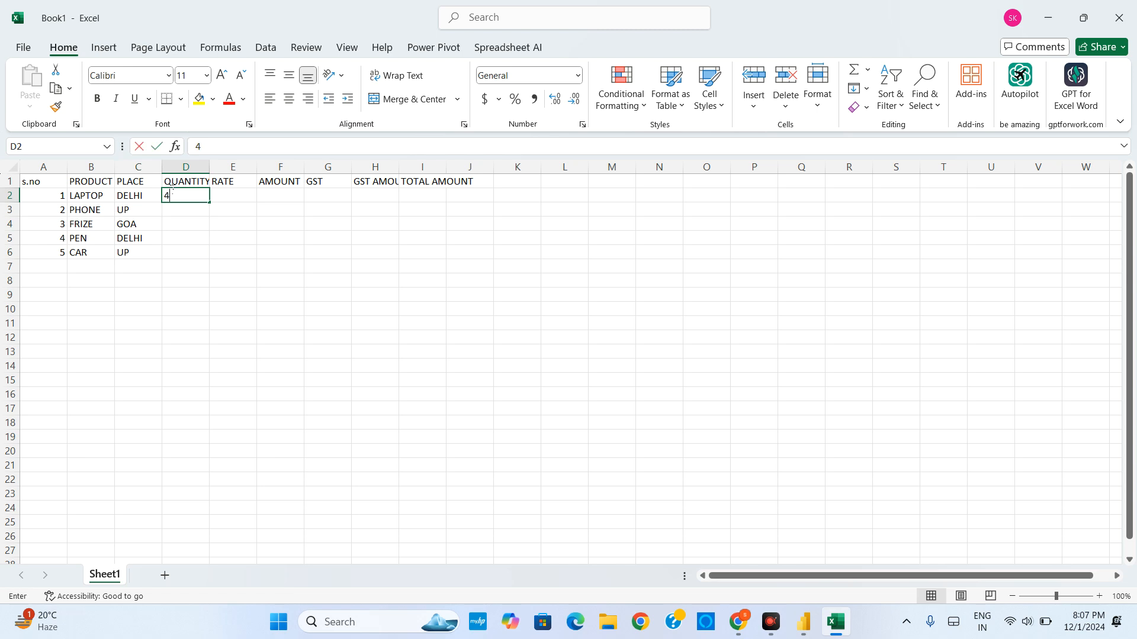
{"action": "type", "text": "5.65"}
{"action": "key", "text": "Return"}
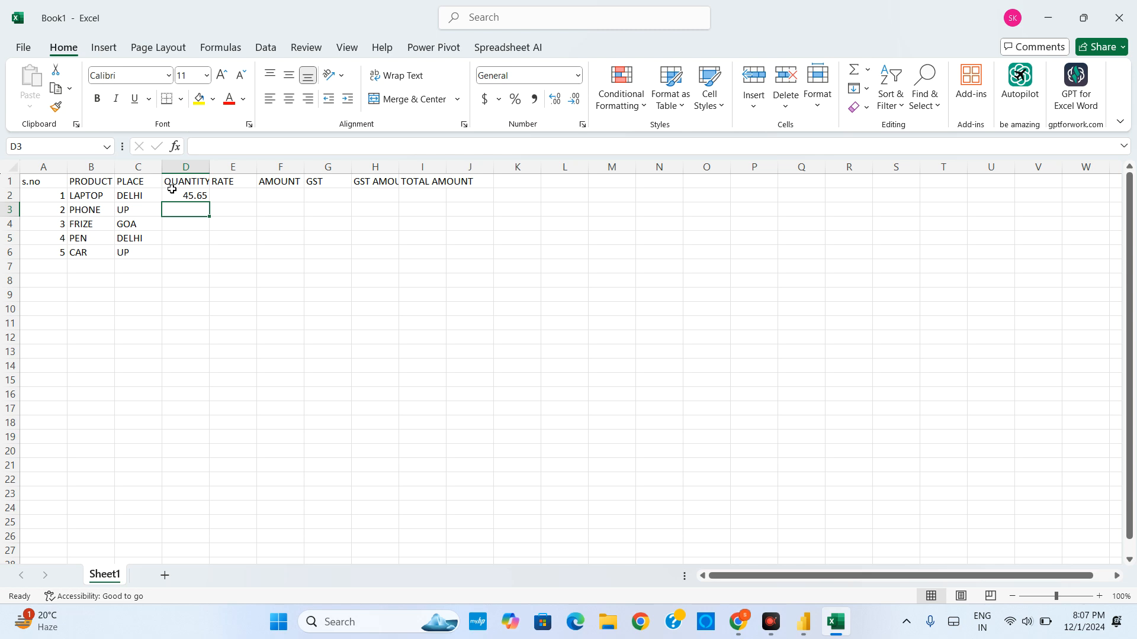
Enter the quantities 45, 65, 85, 45 and 85 in cells D2 to D6.
{"action": "left_click", "coordinate": [172, 191]}
{"action": "type", "text": "45"}
{"action": "key", "text": "Return"}
{"action": "type", "text": "65"}
{"action": "key", "text": "Return"}
{"action": "type", "text": "85"}
{"action": "key", "text": "Return"}
{"action": "type", "text": "45"}
{"action": "key", "text": "Return"}
{"action": "type", "text": "85"}
{"action": "key", "text": "Tab"}
Enter the rates 55000, 25000, 15000, 20 and 300000 in cells E2 to E6.
{"action": "key", "text": "Up"}
{"action": "key", "text": "Up"}
{"action": "key", "text": "Up"}
{"action": "key", "text": "Up"}
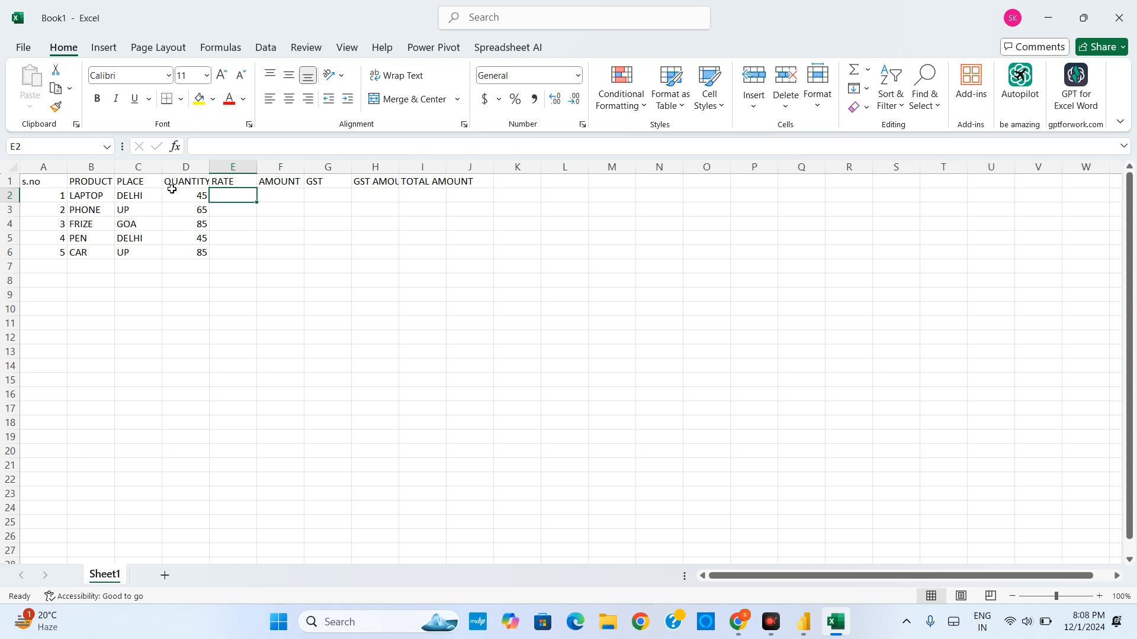
{"action": "type", "text": "55"}
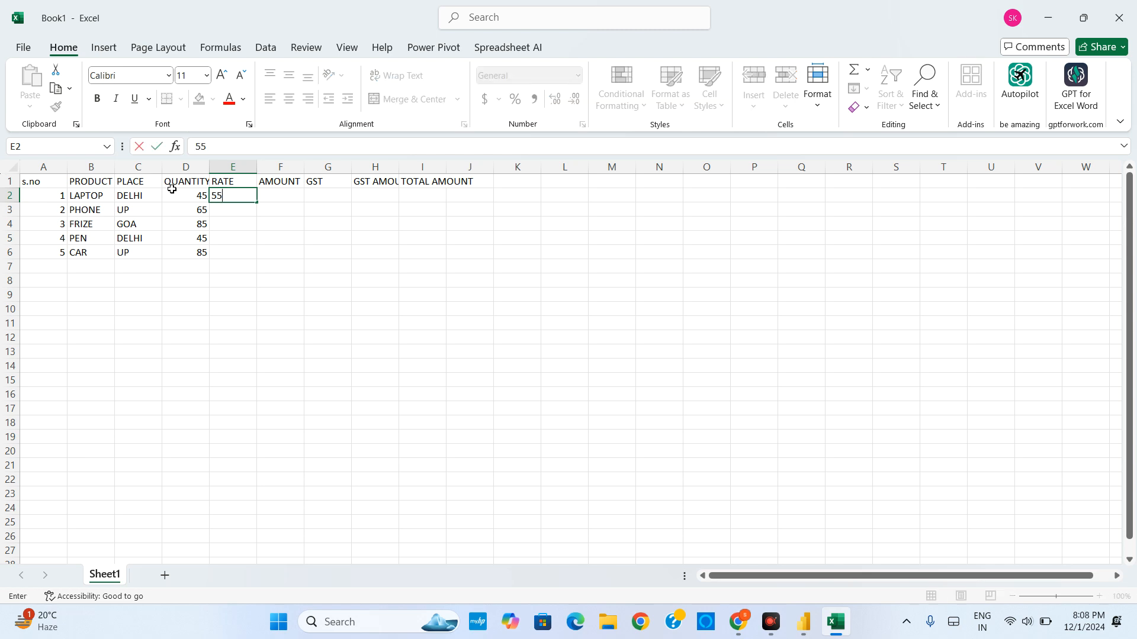
{"action": "type", "text": "000"}
{"action": "key", "text": "Tab"}
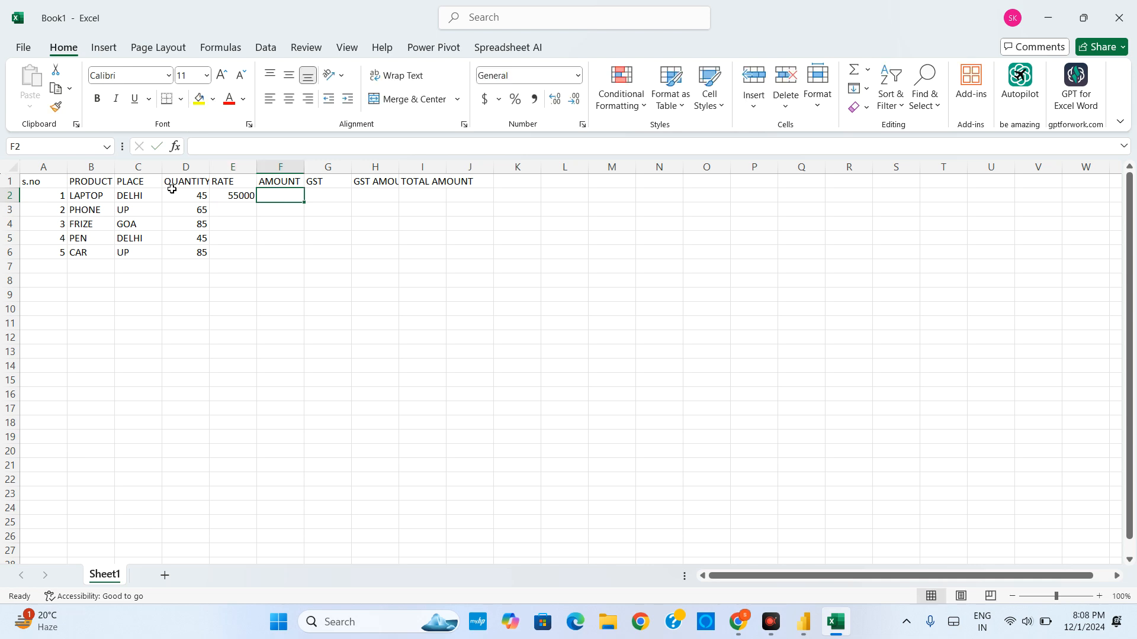
{"action": "key", "text": "Left"}
{"action": "key", "text": "Down"}
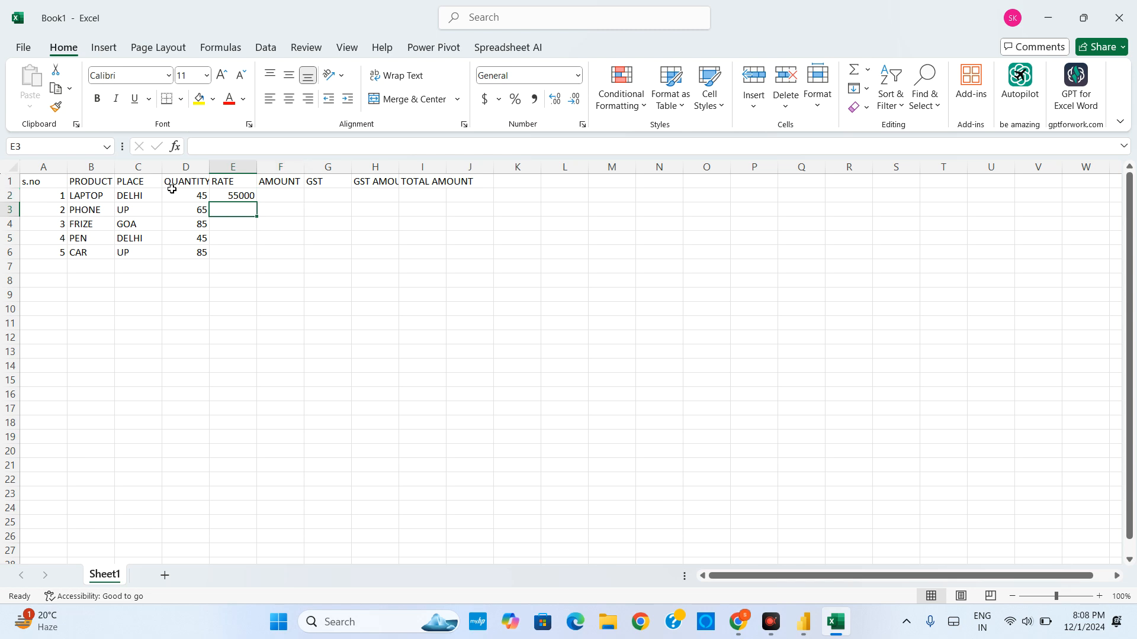
{"action": "type", "text": "25000"}
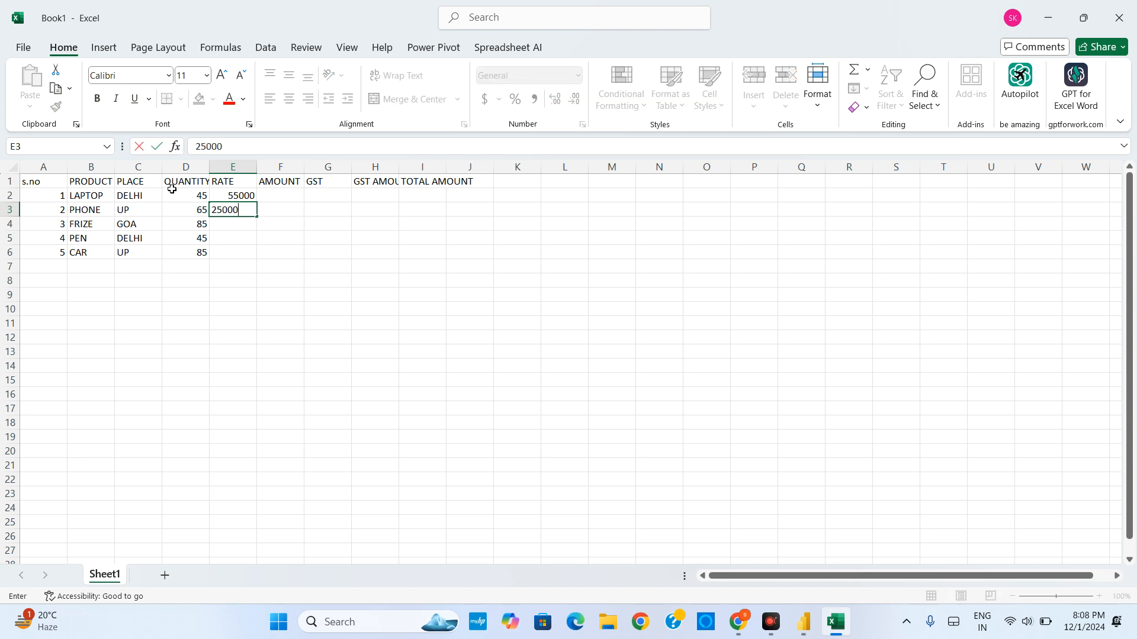
{"action": "key", "text": "Return"}
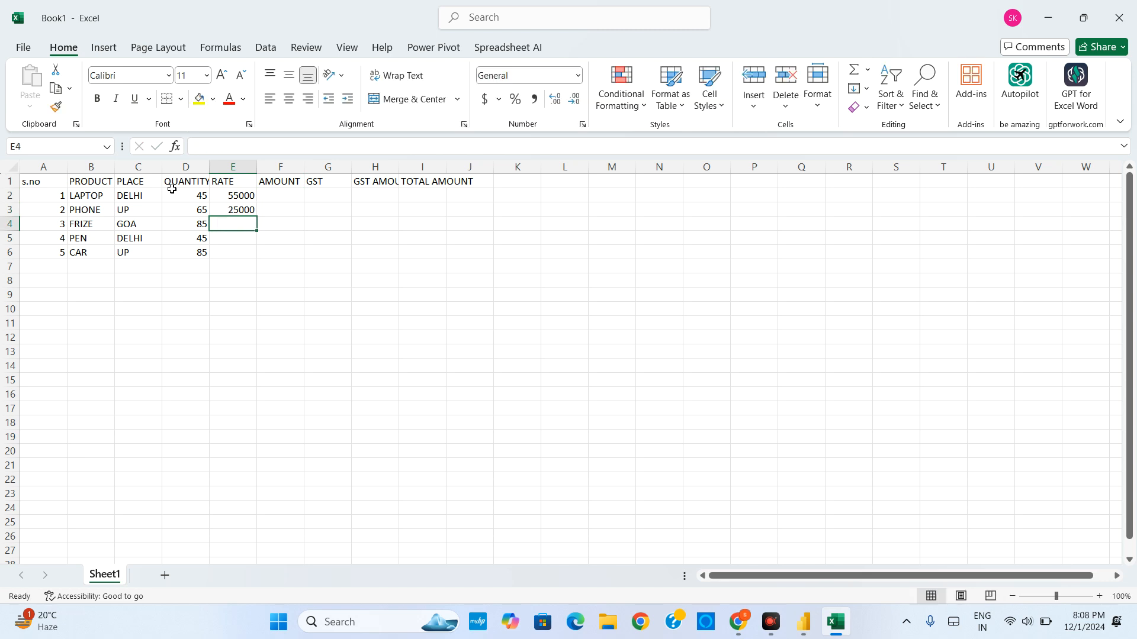
{"action": "type", "text": "15000"}
{"action": "key", "text": "Return"}
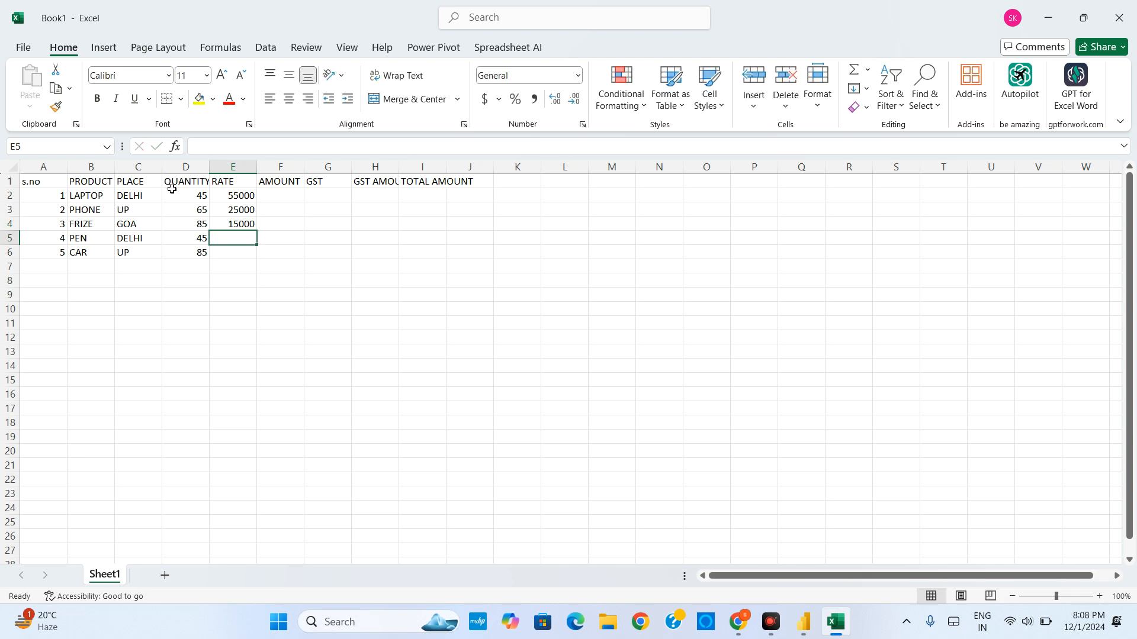
{"action": "type", "text": "20"}
{"action": "key", "text": "Return"}
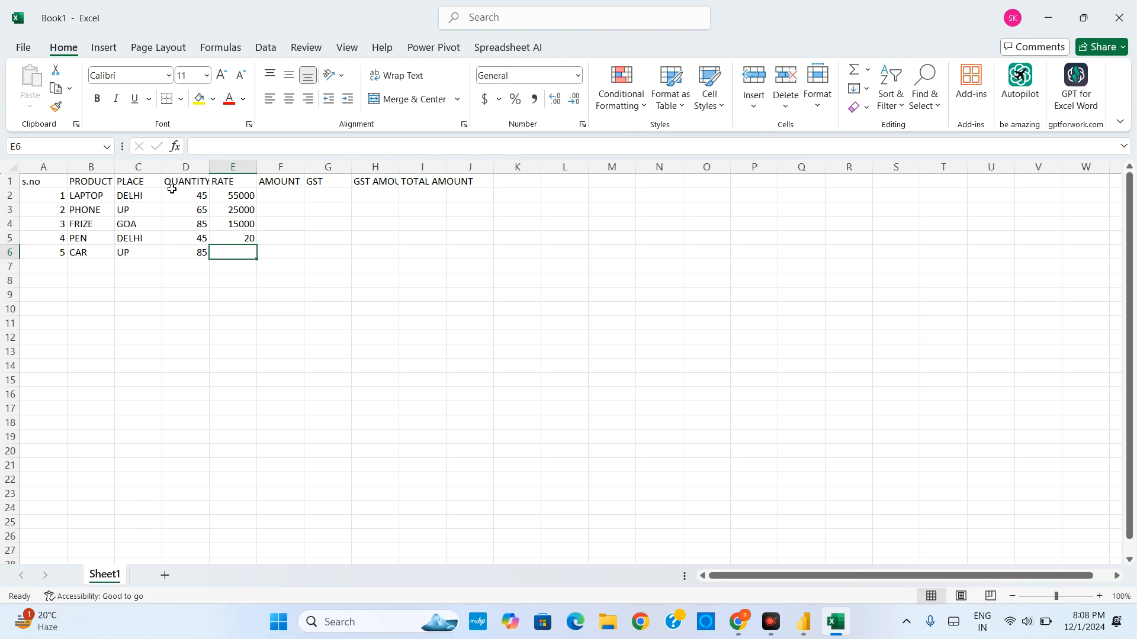
{"action": "type", "text": "3000"}
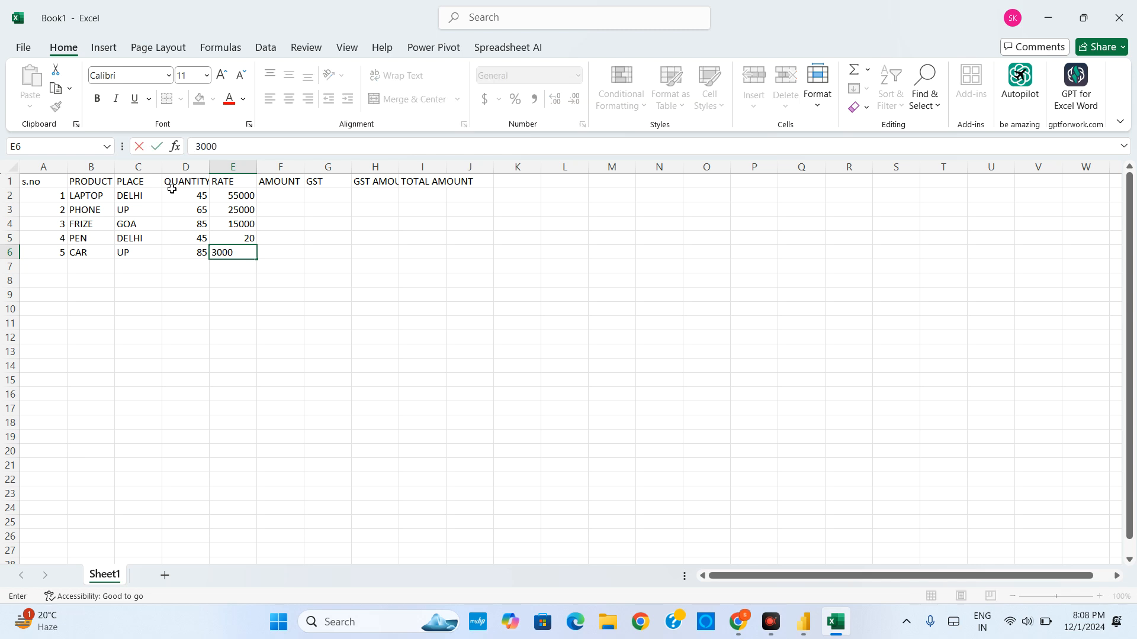
{"action": "type", "text": "00"}
{"action": "key", "text": "Tab"}
Calculate the laptop's amount in cell F2 with the formula =D2*E2, multiplying quantity by rate.
{"action": "key", "text": "Up"}
{"action": "key", "text": "Up"}
{"action": "key", "text": "Up"}
{"action": "key", "text": "Up"}
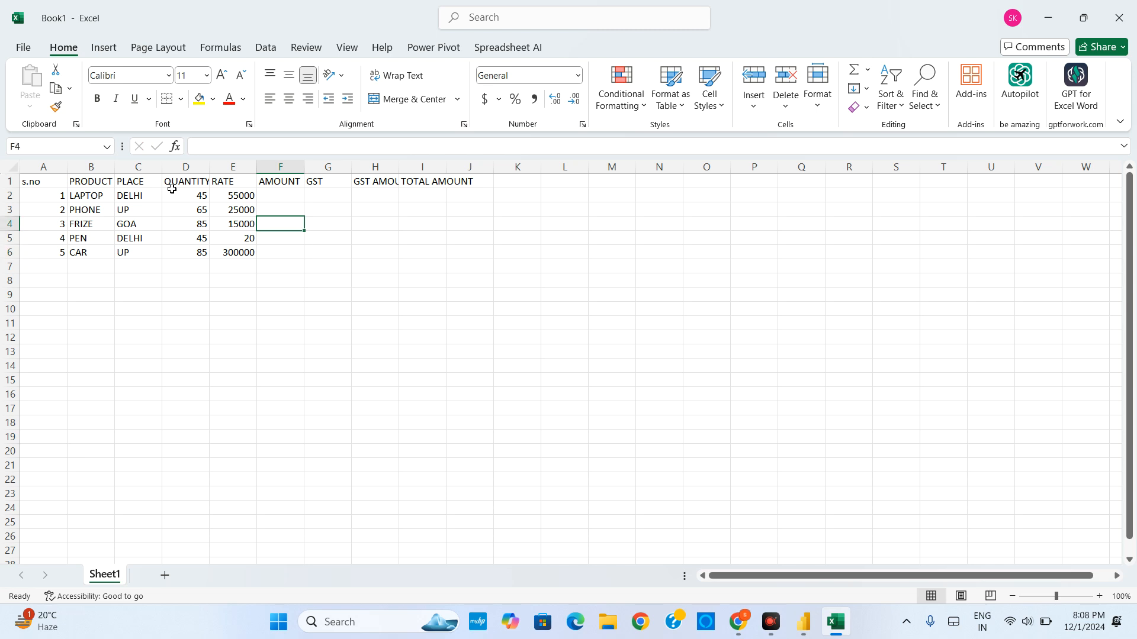
{"action": "type", "text": "="}
{"action": "left_click", "coordinate": [172, 190]}
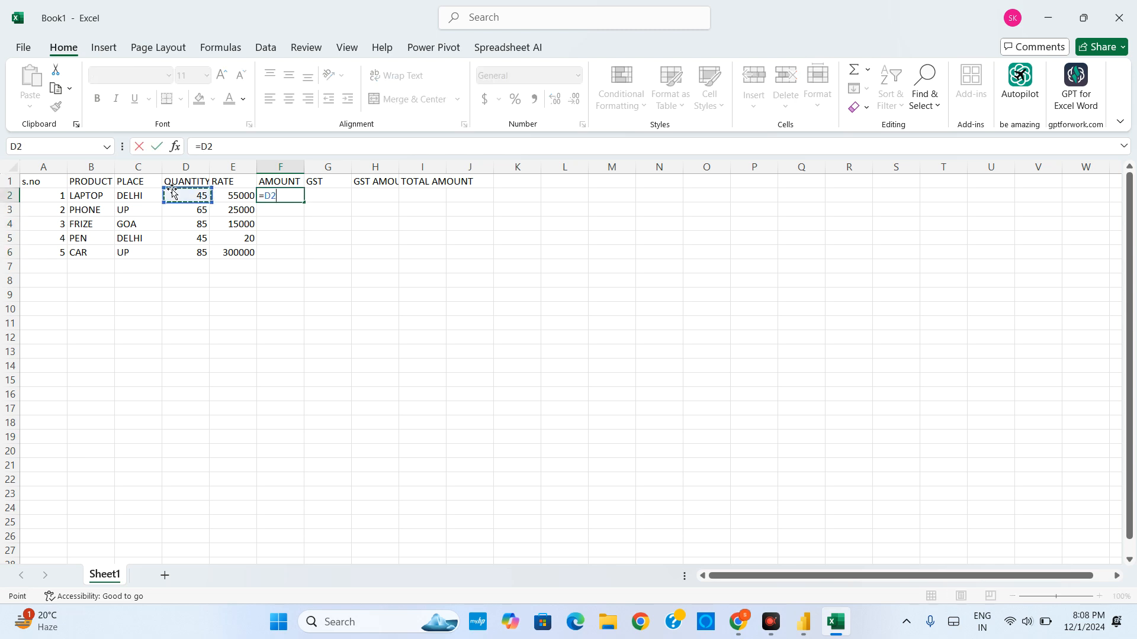
{"action": "type", "text": "*"}
{"action": "key", "text": "Left"}
{"action": "key", "text": "Tab"}
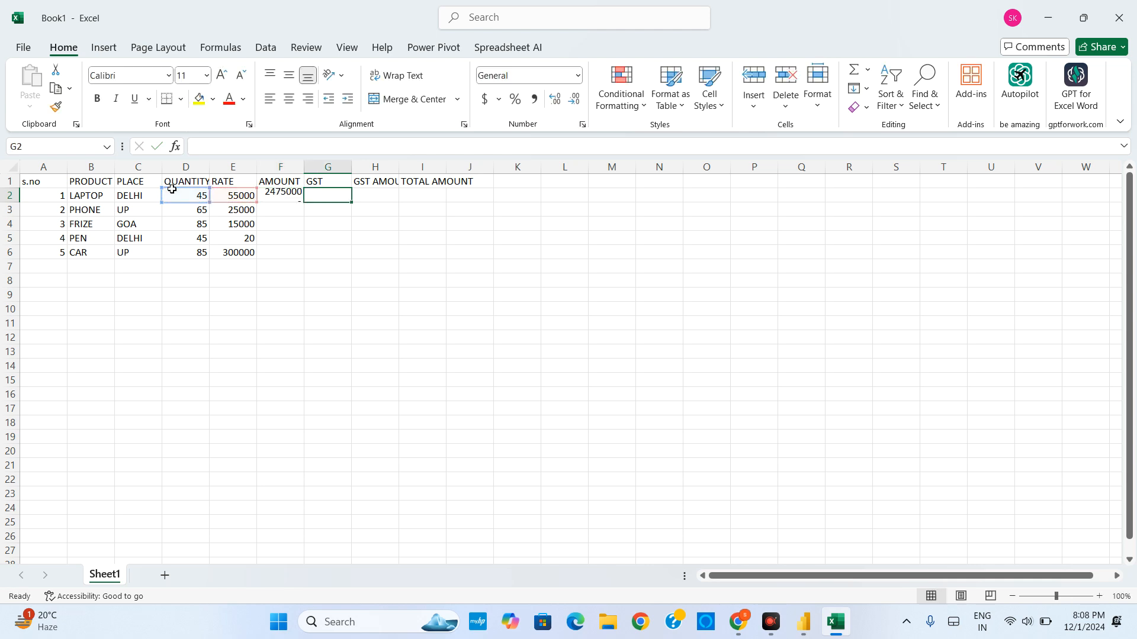
Enter an IF formula in cell G2 that returns "9%" when C2 is "DELHI" and "18%" otherwise.
{"action": "type", "text": "="}
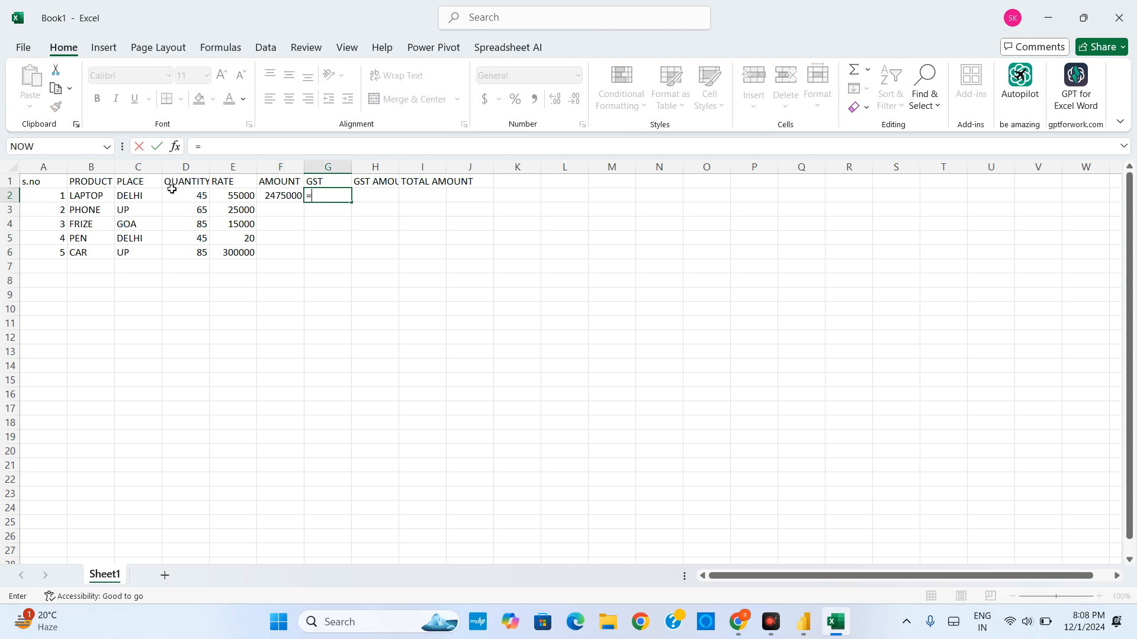
{"action": "type", "text": "IF("}
{"action": "key", "text": "Left"}
{"action": "key", "text": "Left"}
{"action": "key", "text": "Left"}
{"action": "key", "text": "Left"}
{"action": "type", "text": "=\"DELHI\",\"9%\",\"18%\""}
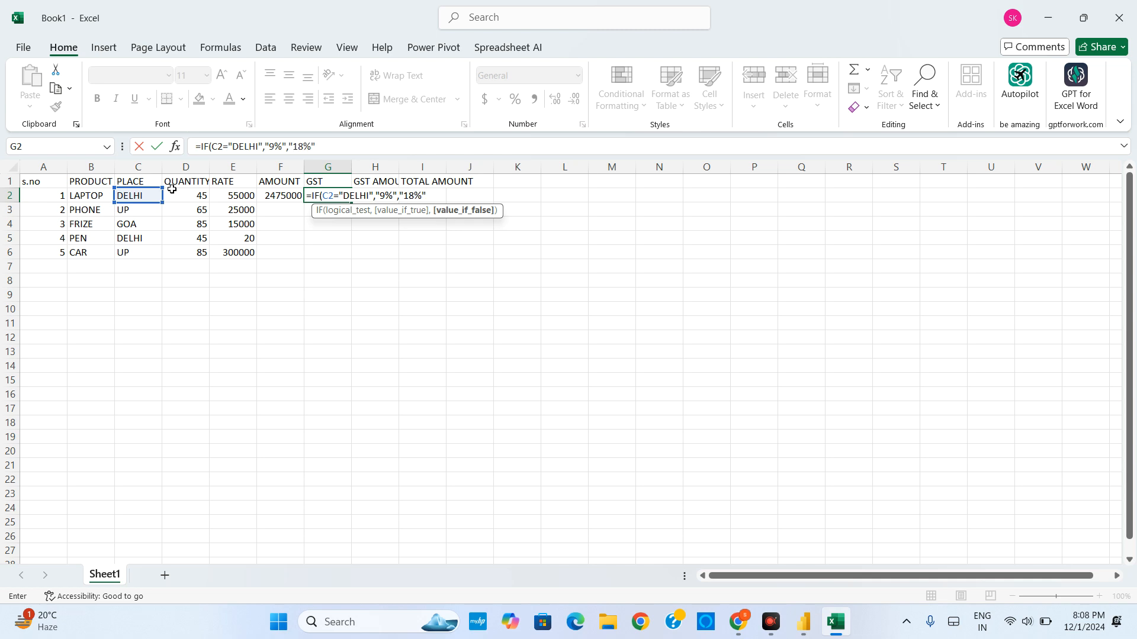
{"action": "key", "text": "Tab"}
{"action": "key", "text": "Left"}
{"action": "key", "text": "Right"}
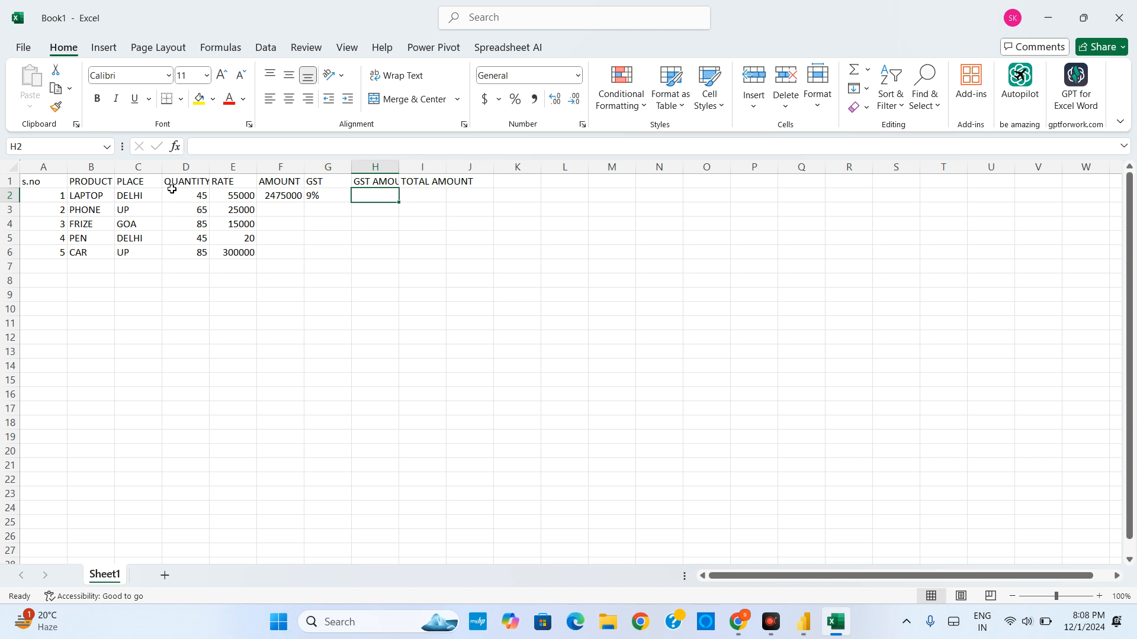
Calculate the laptop's GST amount in cell H2 with the formula =F2*G2.
{"action": "type", "text": "="}
{"action": "key", "text": "Left"}
{"action": "key", "text": "Left"}
{"action": "type", "text": "*"}
{"action": "key", "text": "Left"}
{"action": "key", "text": "Tab"}
Calculate the laptop's total amount in cell I2 by adding the amount in F2 and the GST amount in H2.
{"action": "type", "text": "="}
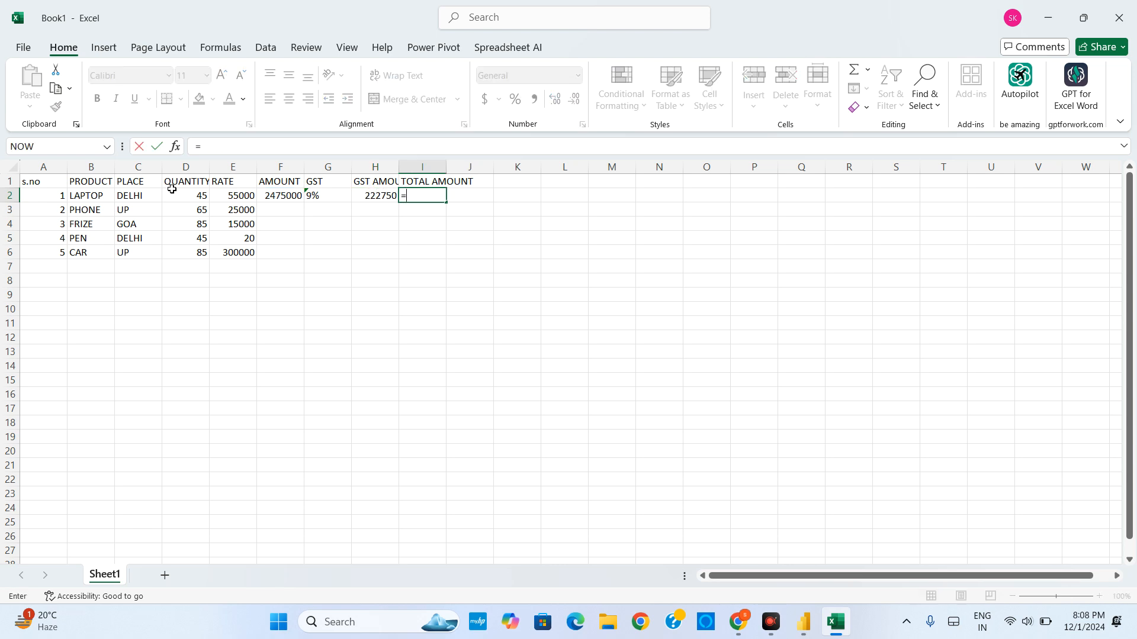
{"action": "key", "text": "Left"}
{"action": "key", "text": "Left"}
{"action": "key", "text": "Left"}
{"action": "type", "text": "+"}
{"action": "key", "text": "Left"}
{"action": "key", "text": "Left"}
{"action": "key", "text": "Right"}
{"action": "key", "text": "Up"}
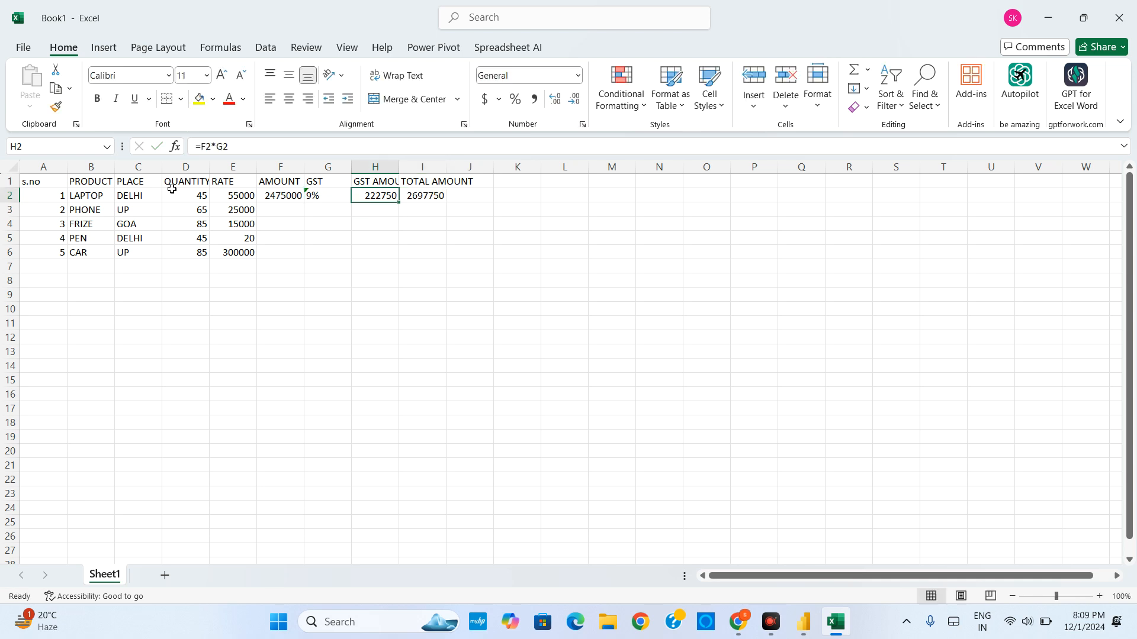
Fill the amount, GST, GST amount and total amount formulas from F2:I2 down to row 6.
{"action": "key", "text": "Left"}
{"action": "key", "text": "Left"}
{"action": "key", "text": "shift+Right"}
{"action": "key", "text": "shift+Right"}
{"action": "key", "text": "shift+Right"}
{"action": "key", "text": "shift+Down"}
{"action": "key", "text": "shift+Down"}
{"action": "key", "text": "shift+Down"}
{"action": "key", "text": "shift+Down"}
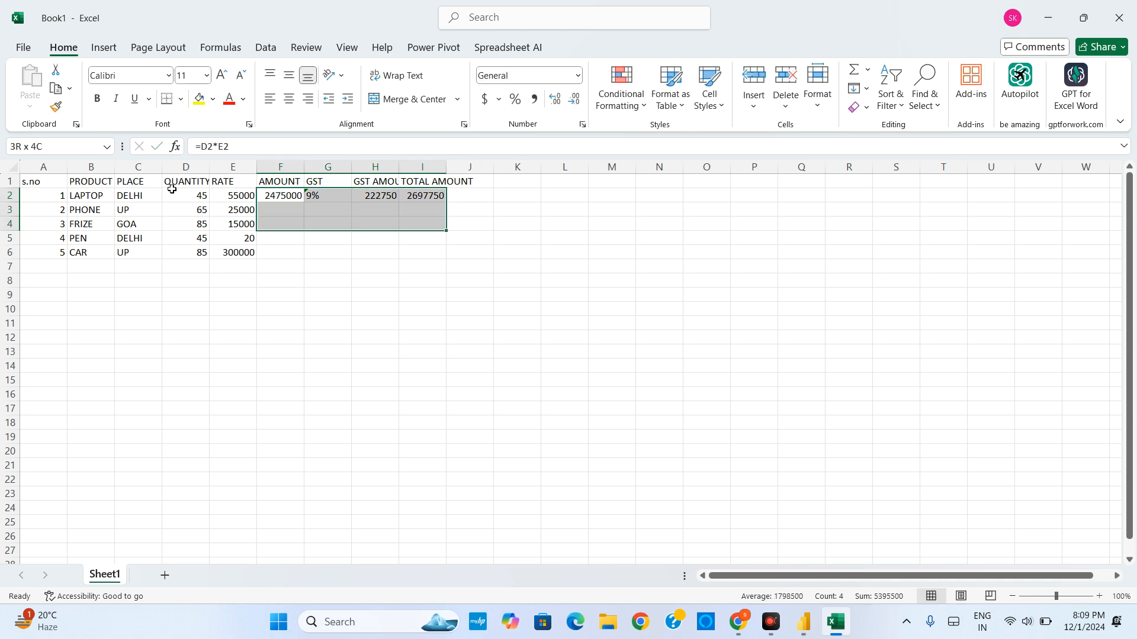
{"action": "key", "text": "ctrl+d"}
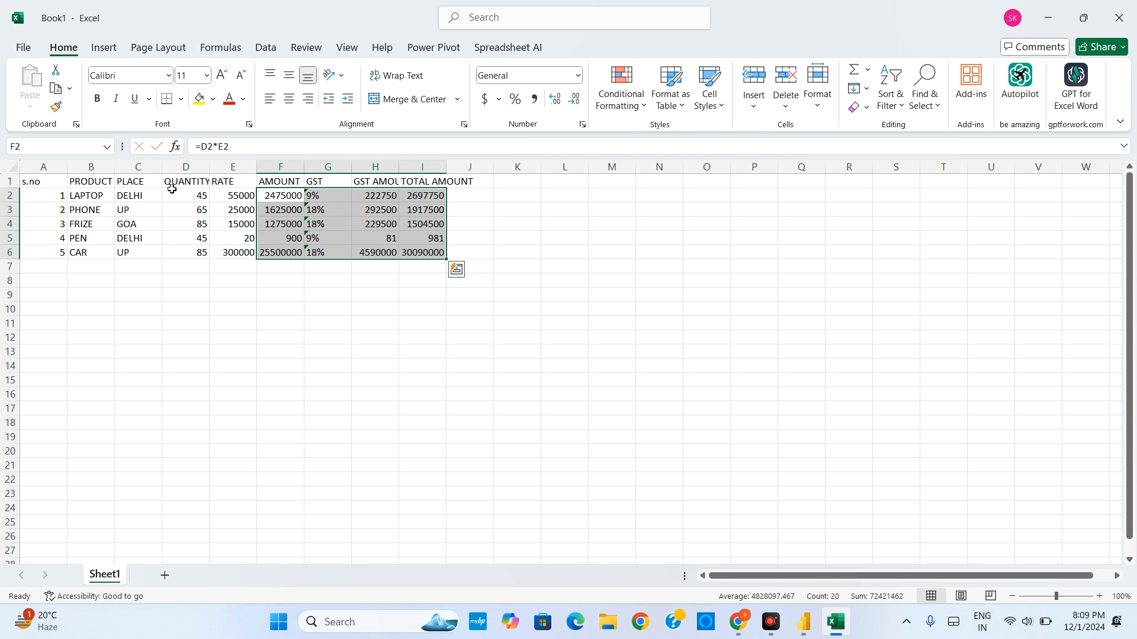
{"action": "key", "text": "Down"}
{"action": "key", "text": "Down"}
{"action": "key", "text": "Up"}
Save the workbook to the Desktop folder as MARK SHEET FOR POWERBI.
{"action": "key", "text": "ctrl+s"}
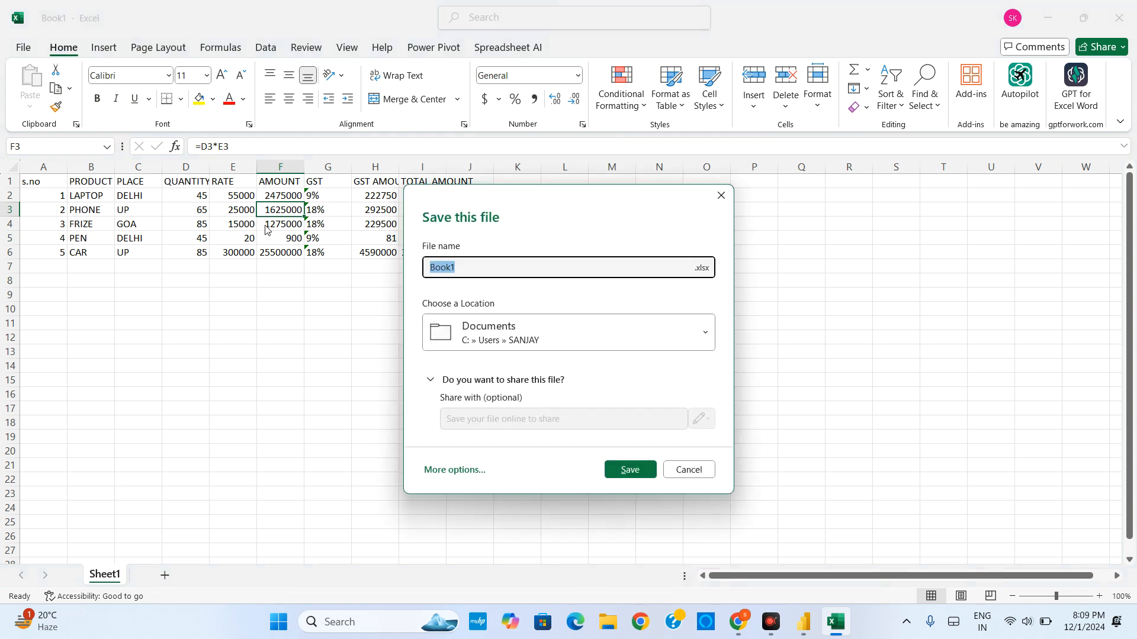
{"action": "left_click", "coordinate": [536, 325]}
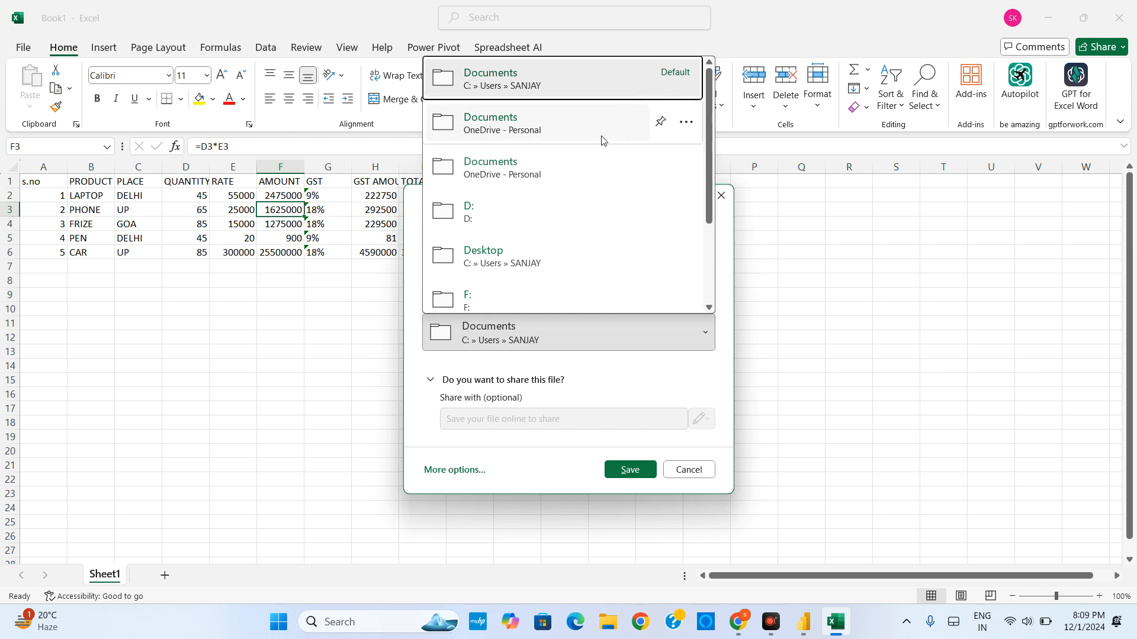
{"action": "key", "text": "Down"}
{"action": "key", "text": "Down"}
{"action": "key", "text": "Down"}
{"action": "key", "text": "Down"}
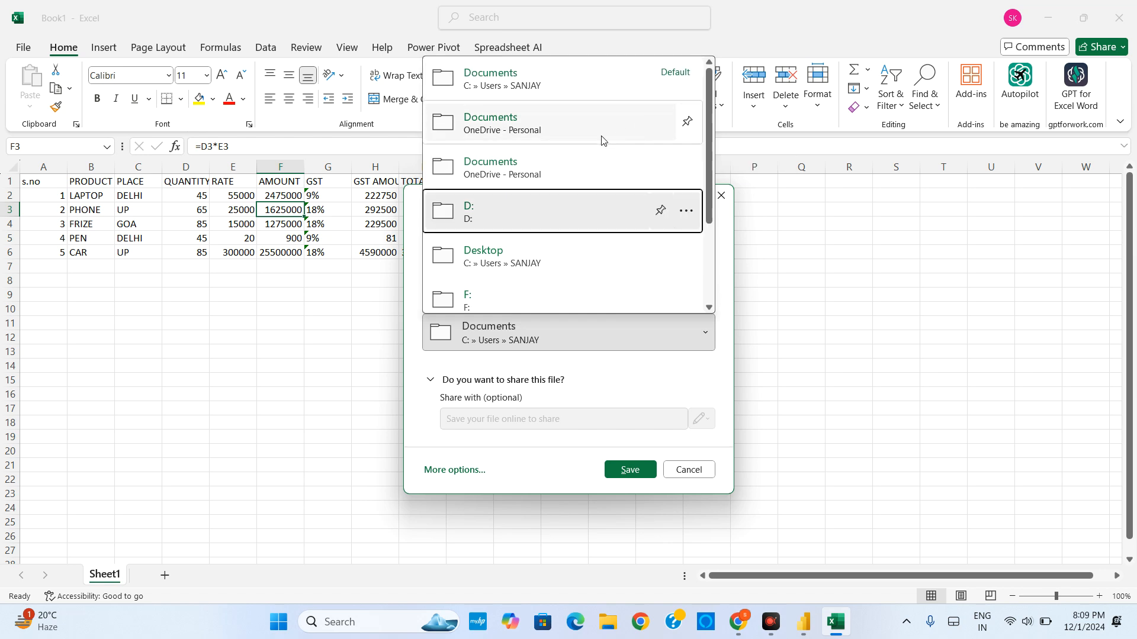
{"action": "key", "text": "Return"}
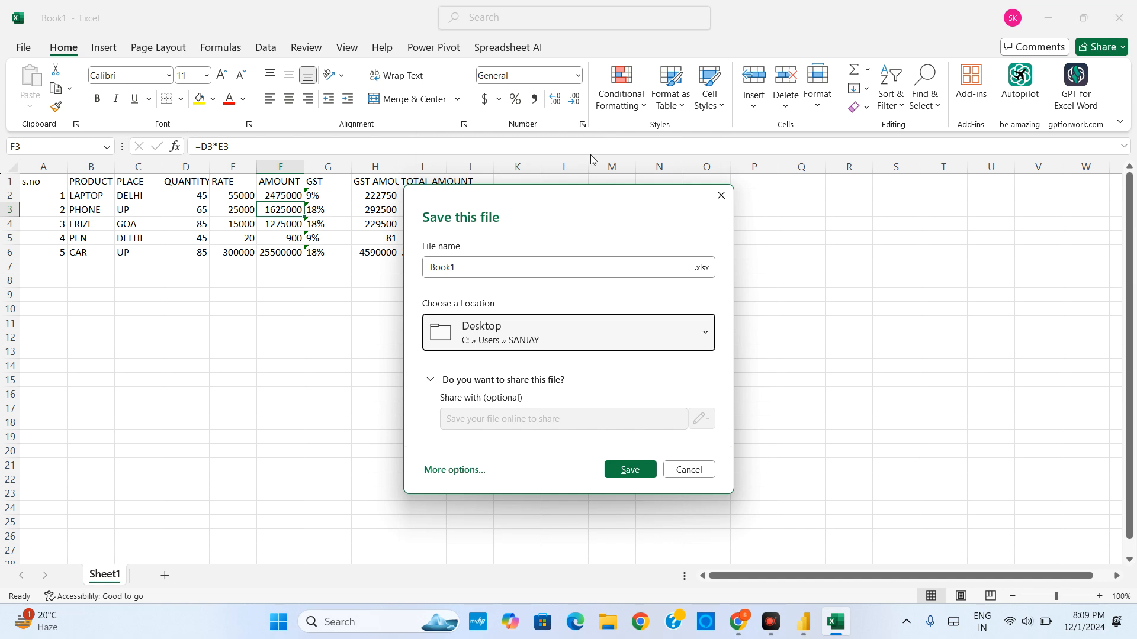
{"action": "left_click", "coordinate": [490, 263]}
{"action": "type", "text": "MARK SHEET FOR POWERBI"}
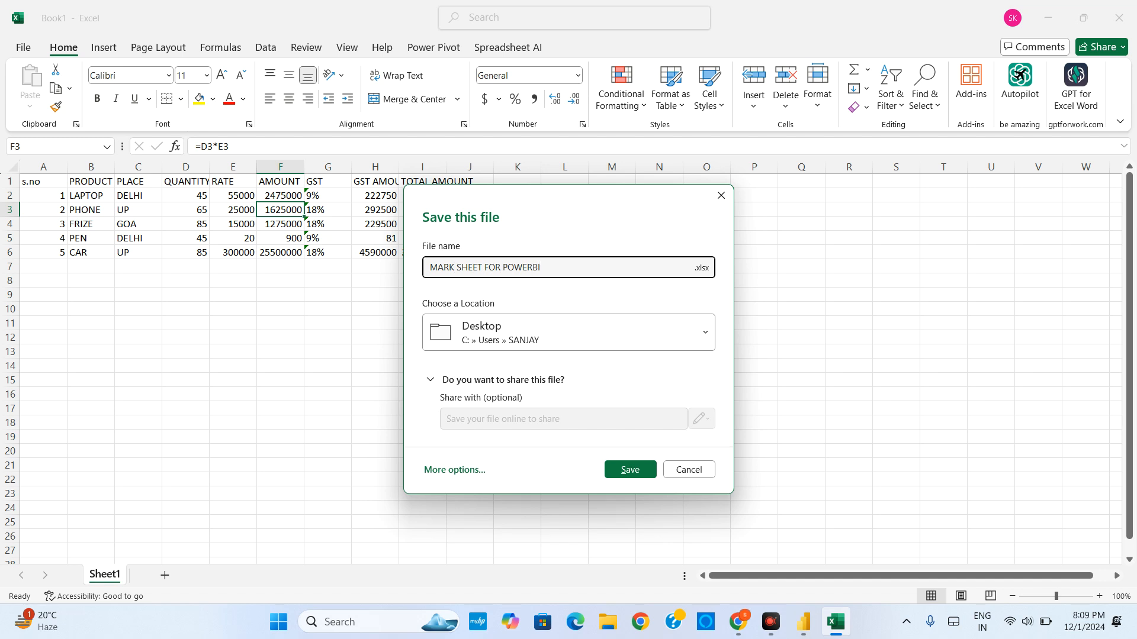
{"action": "key", "text": "Return"}
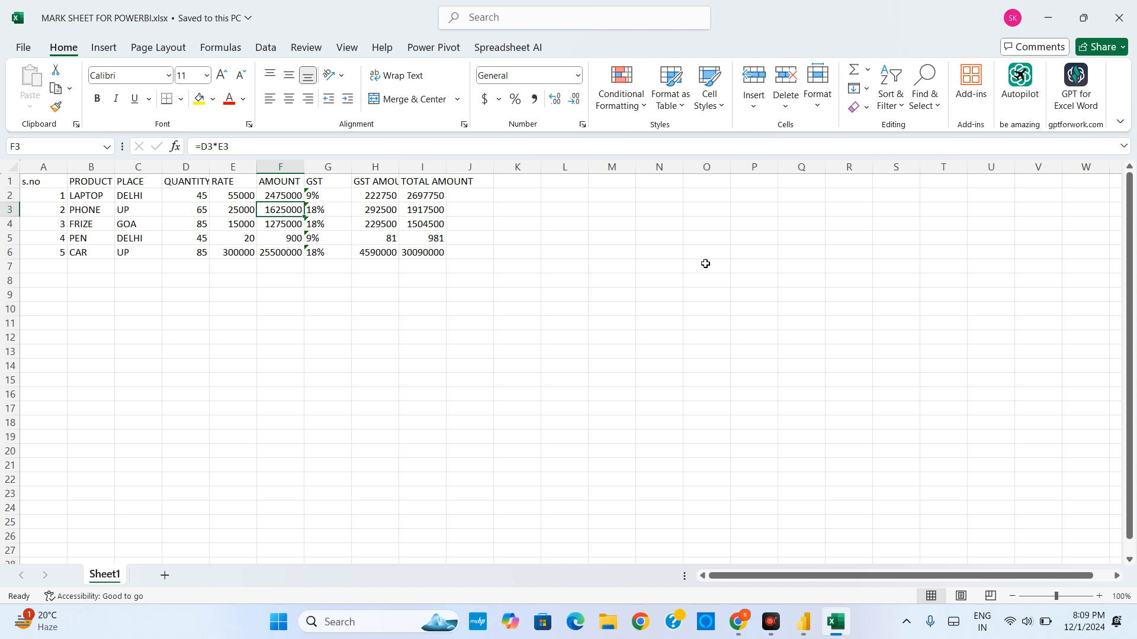
Switch to Power BI Desktop and start a report from an Excel workbook, dismissing the file selection.
{"action": "mouse_move", "coordinate": [805, 634]}
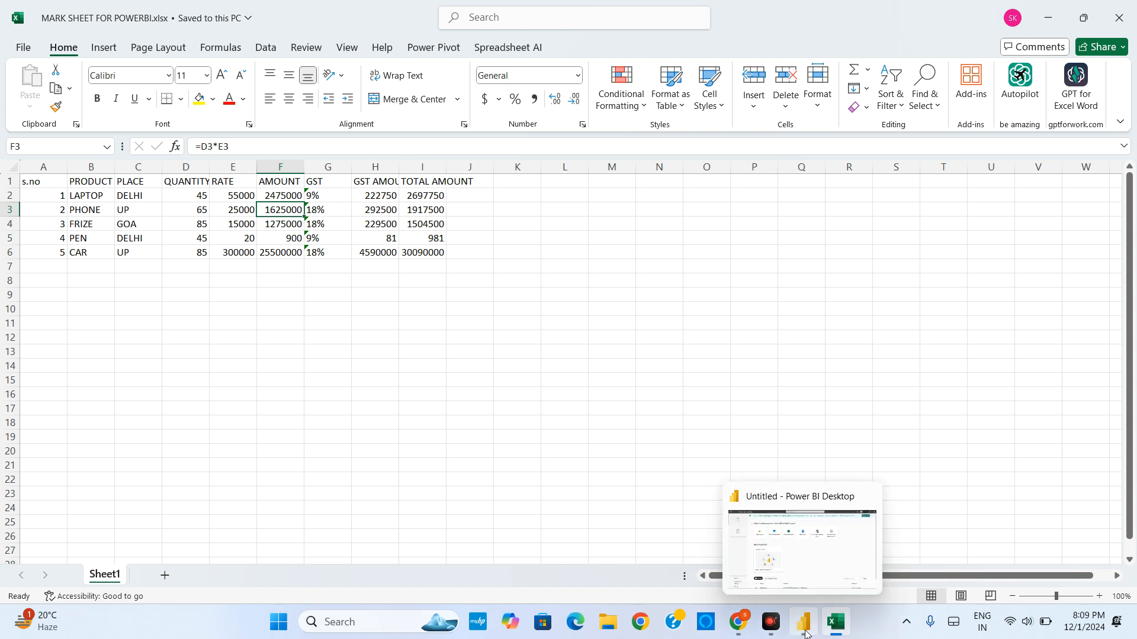
{"action": "left_click", "coordinate": [806, 563]}
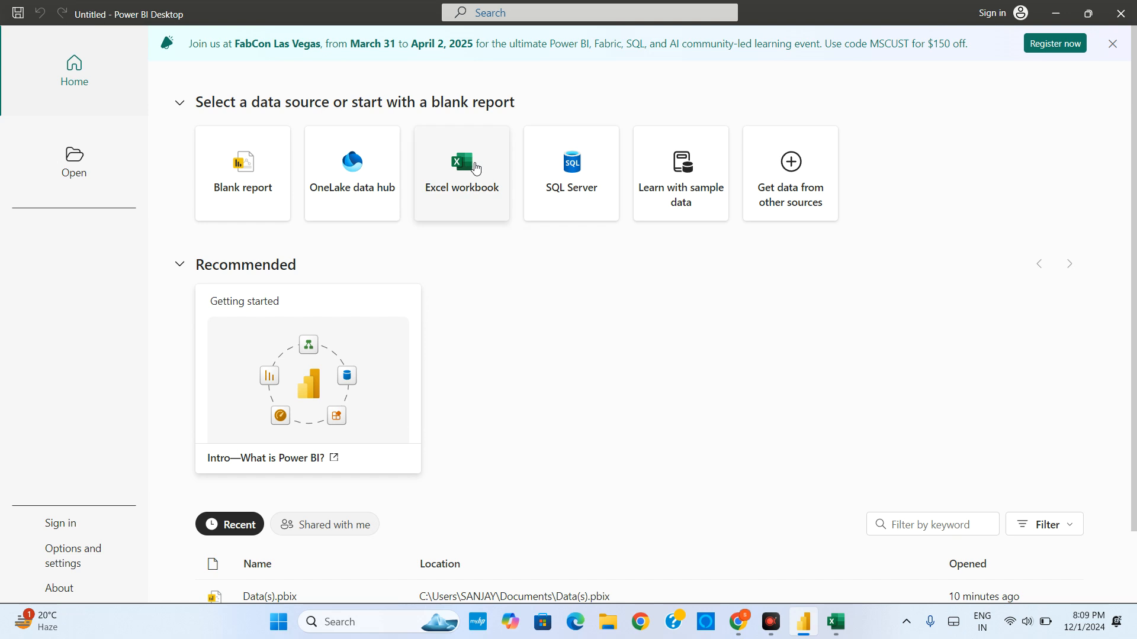
{"action": "left_click", "coordinate": [453, 185]}
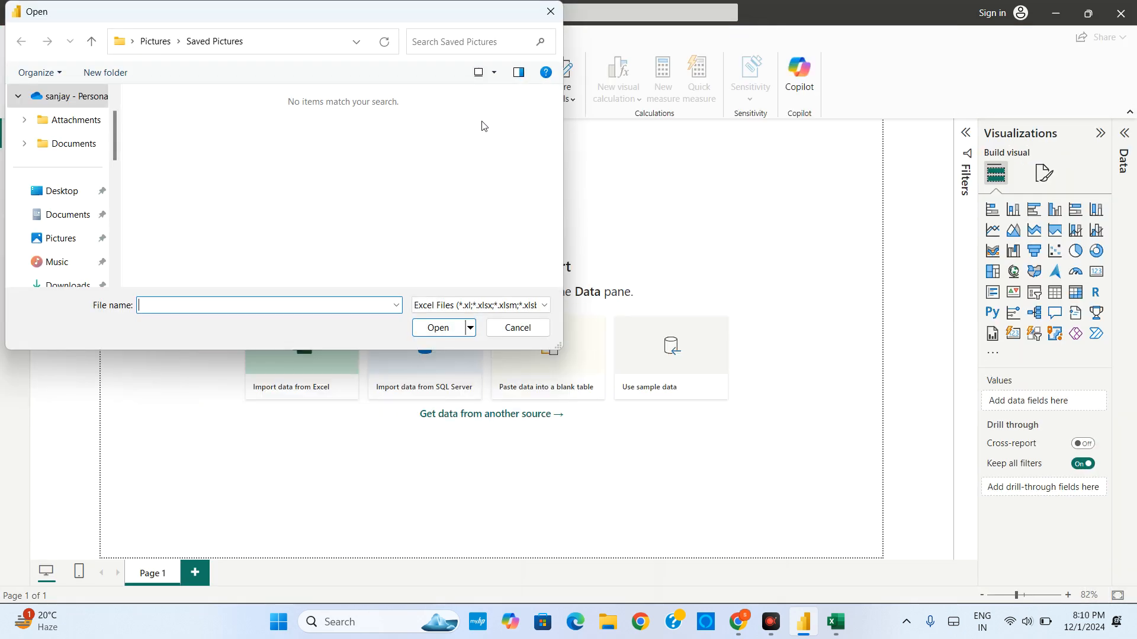
{"action": "left_click", "coordinate": [551, 11]}
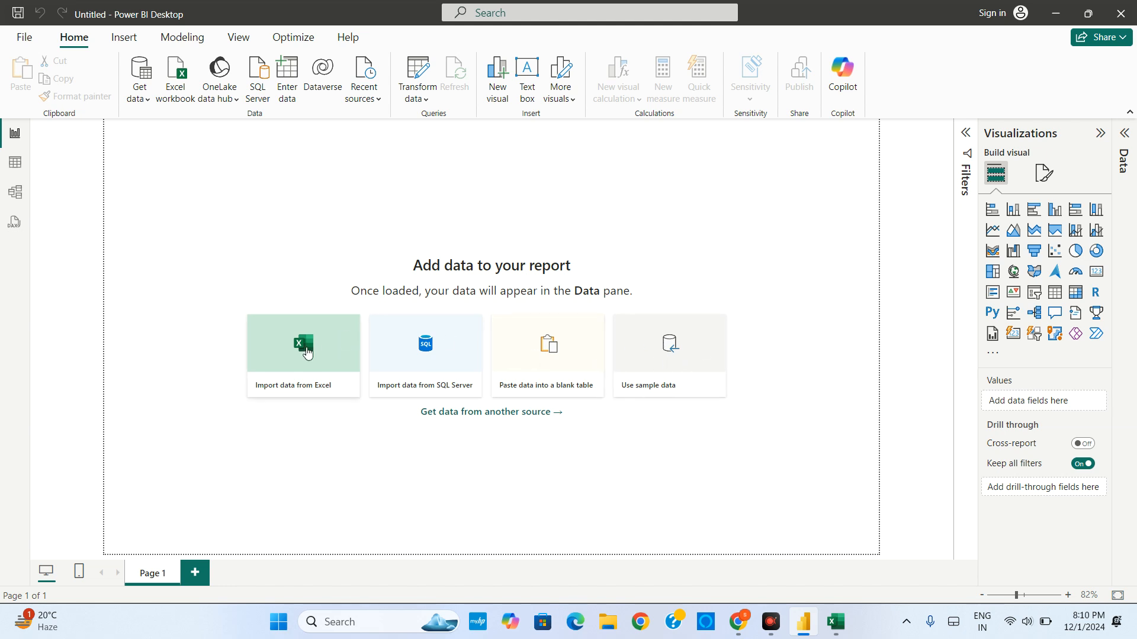
Import MARK SHEET FOR POWERBI.xlsx from the Desktop folder and load its Sheet1 into the report.
{"action": "left_click", "coordinate": [307, 352]}
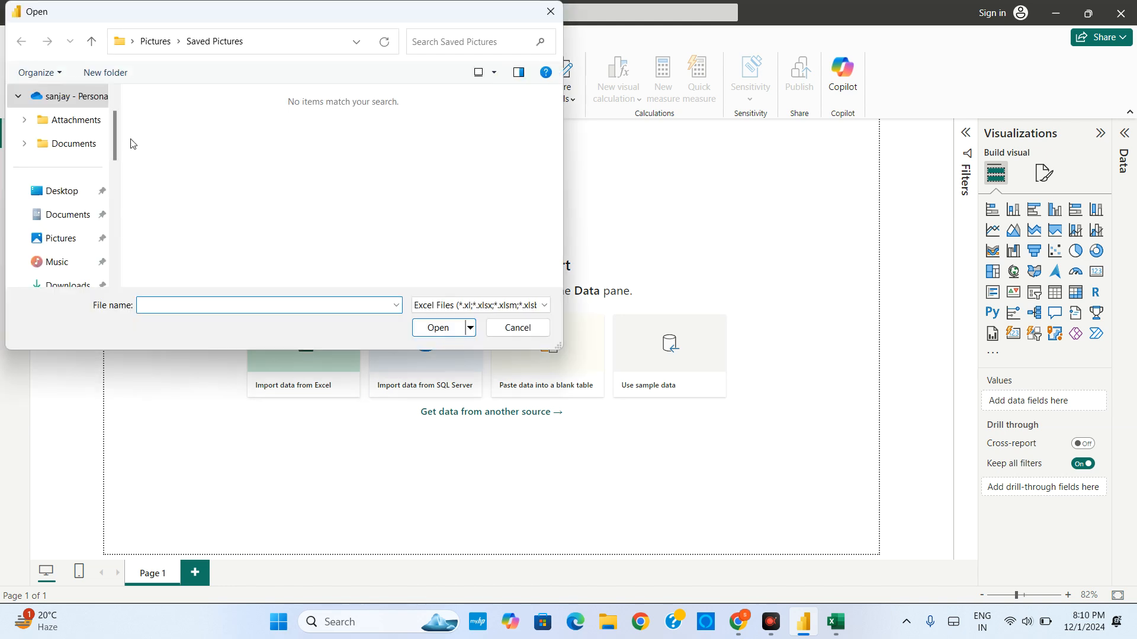
{"action": "left_click", "coordinate": [76, 191]}
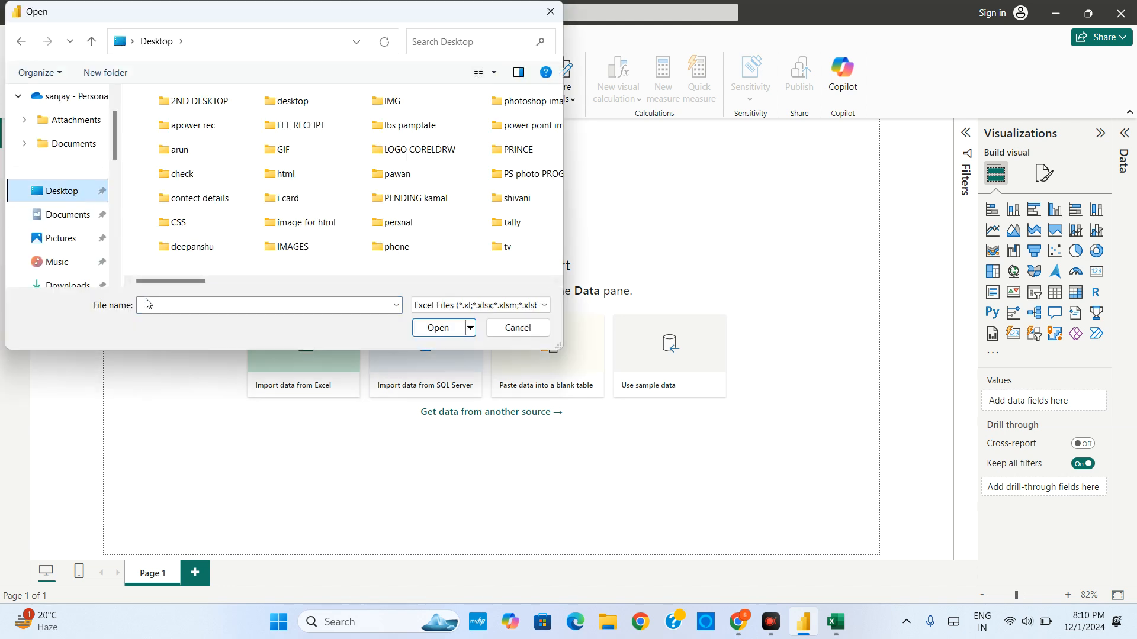
{"action": "type", "text": "MA"}
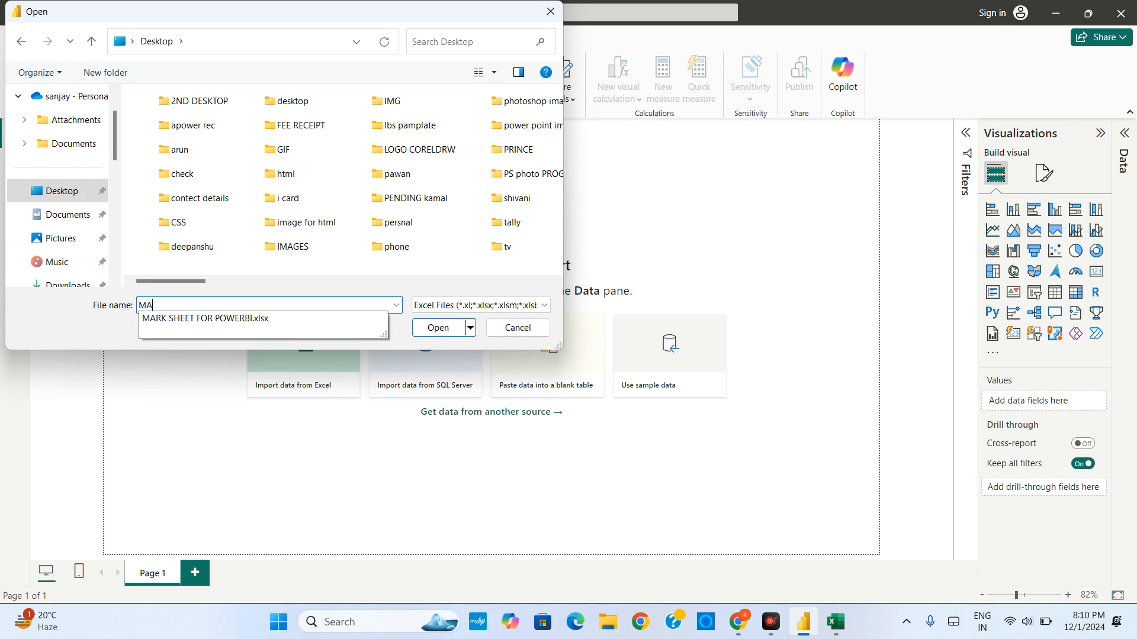
{"action": "key", "text": "Down"}
{"action": "key", "text": "Return"}
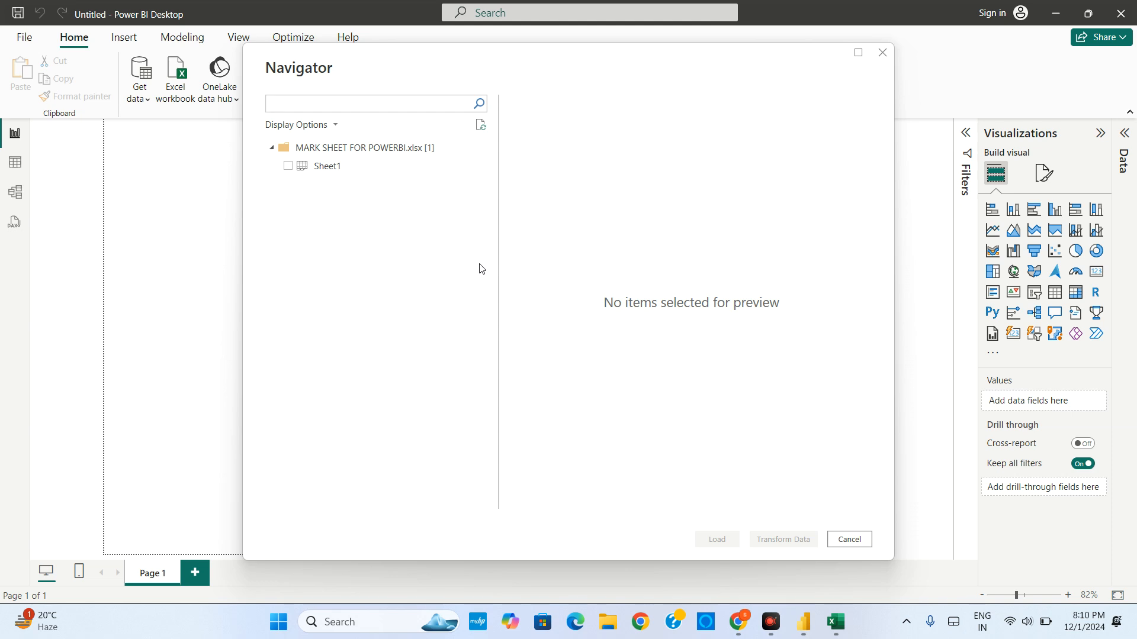
{"action": "left_click", "coordinate": [288, 167]}
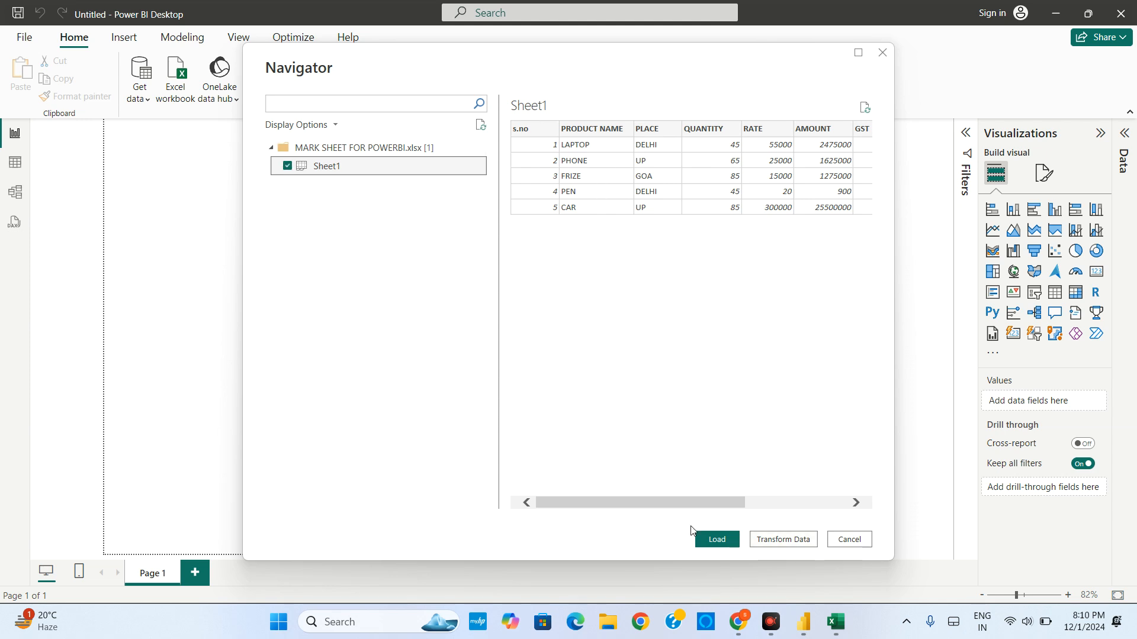
{"action": "left_click", "coordinate": [710, 535]}
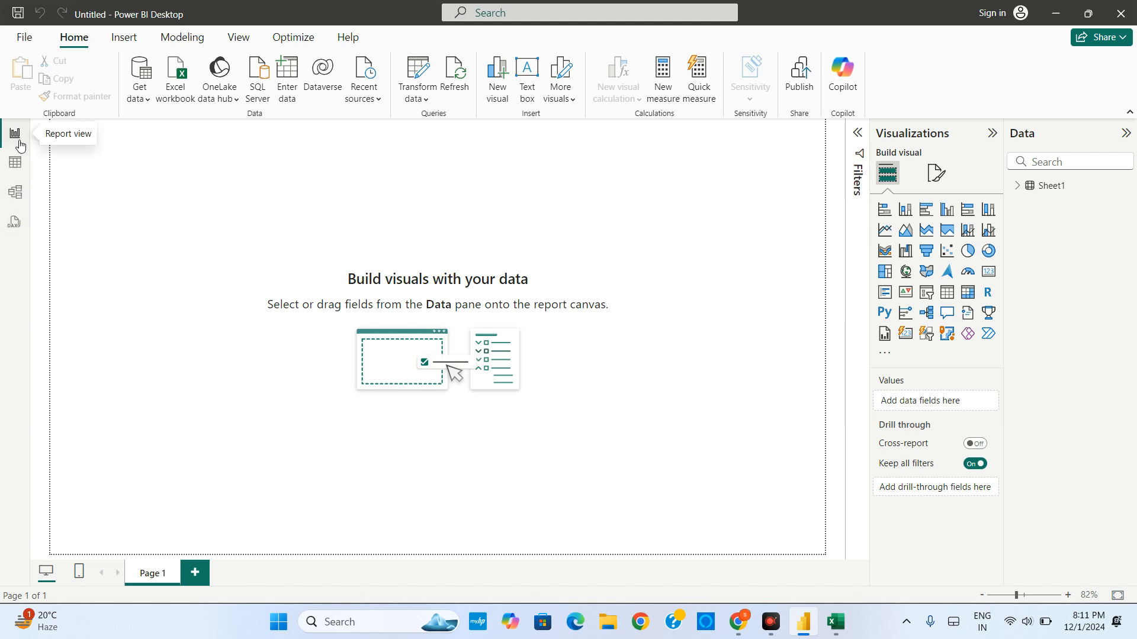
Review the imported Sheet1 records in the table view and return to the report page.
{"action": "left_click", "coordinate": [16, 166]}
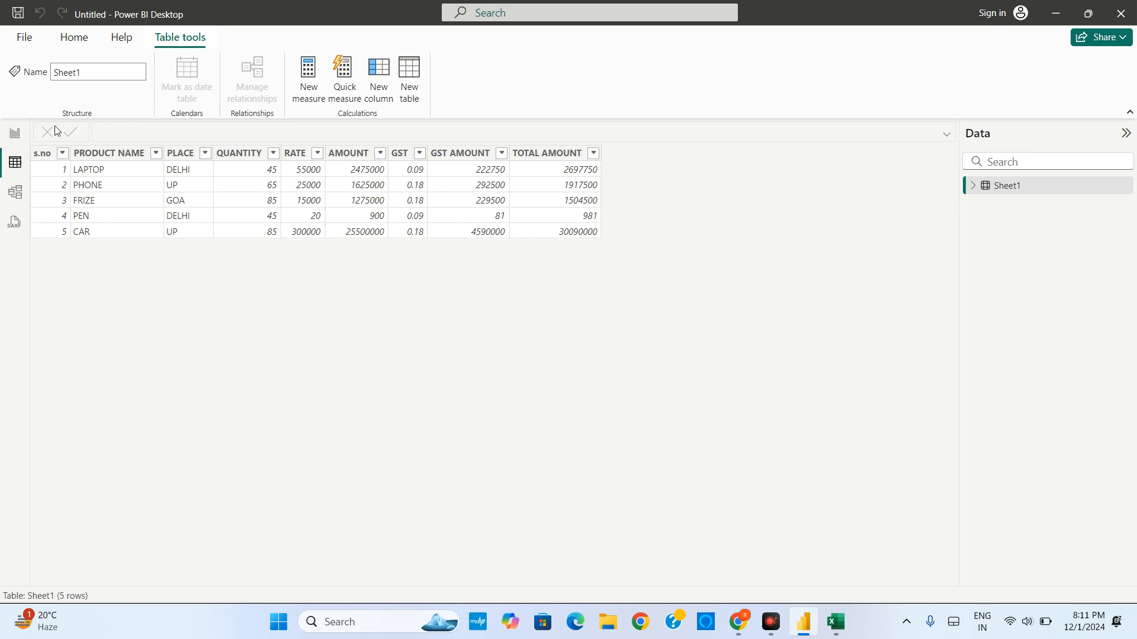
{"action": "left_click", "coordinate": [22, 137]}
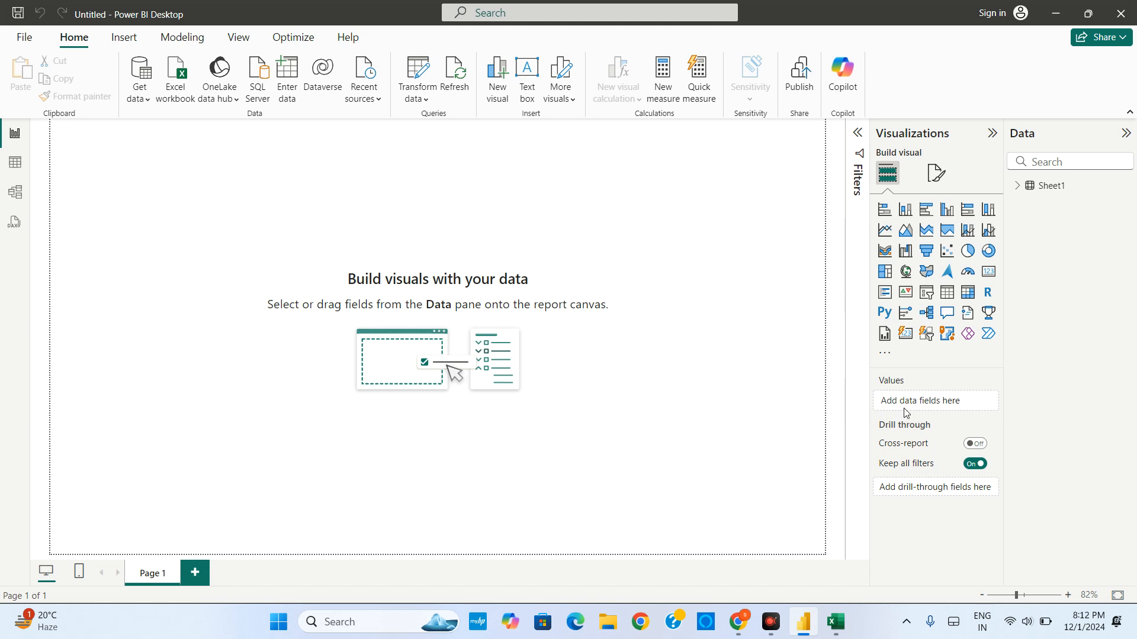
Open the report page formatting and turn Page 1's use as a tooltip on and off again.
{"action": "left_click", "coordinate": [934, 173]}
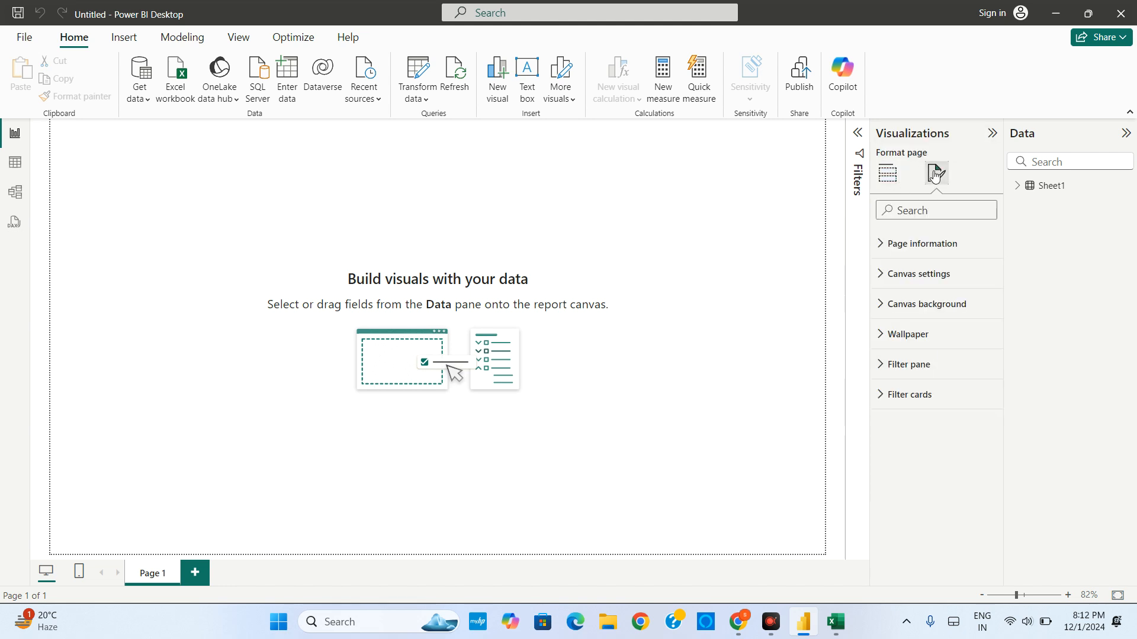
{"action": "left_click", "coordinate": [934, 309]}
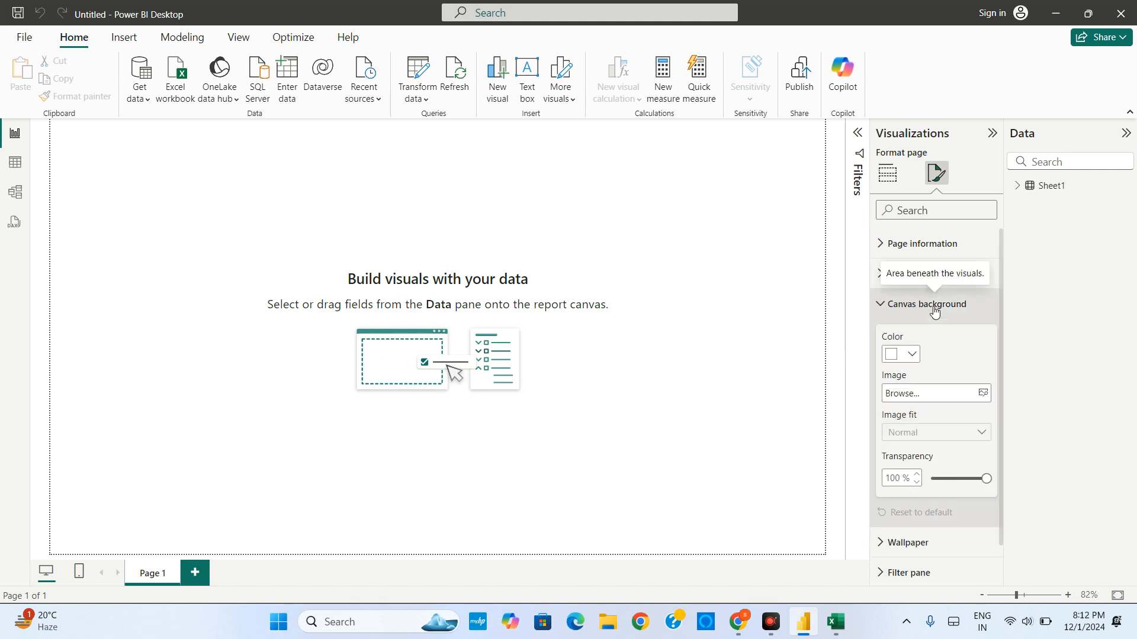
{"action": "left_click", "coordinate": [902, 246]}
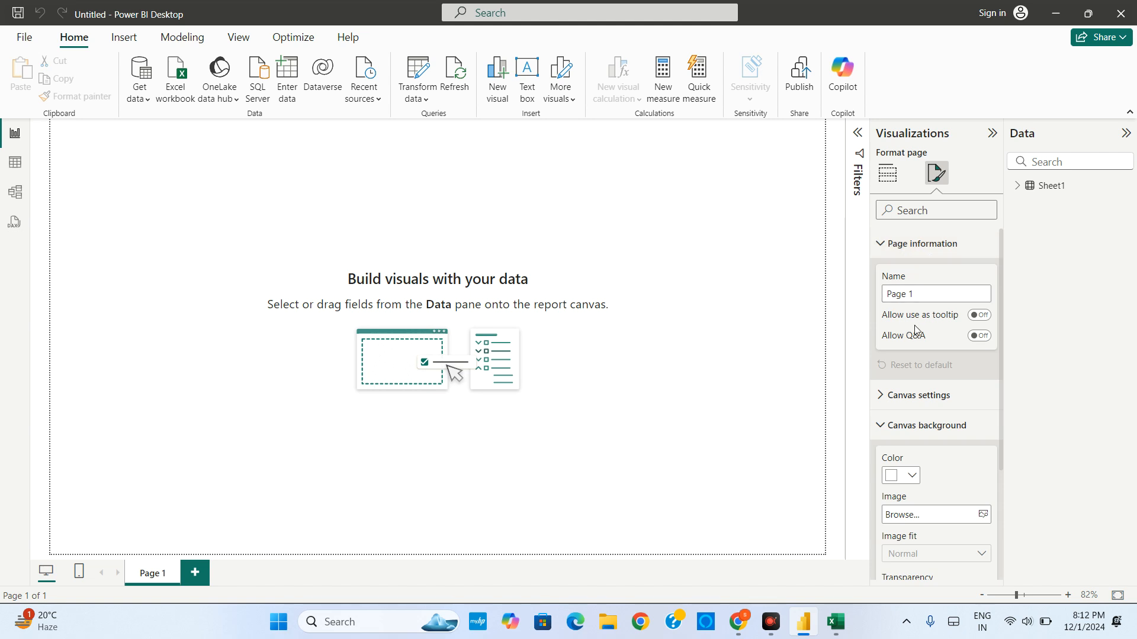
{"action": "left_click", "coordinate": [974, 317]}
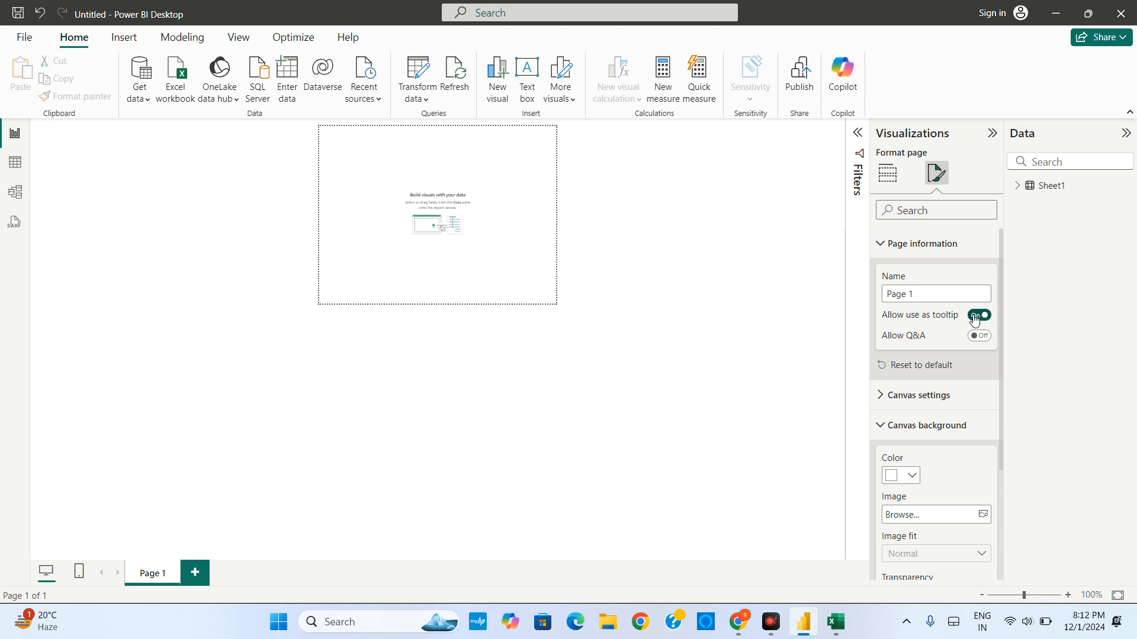
{"action": "left_click", "coordinate": [978, 316]}
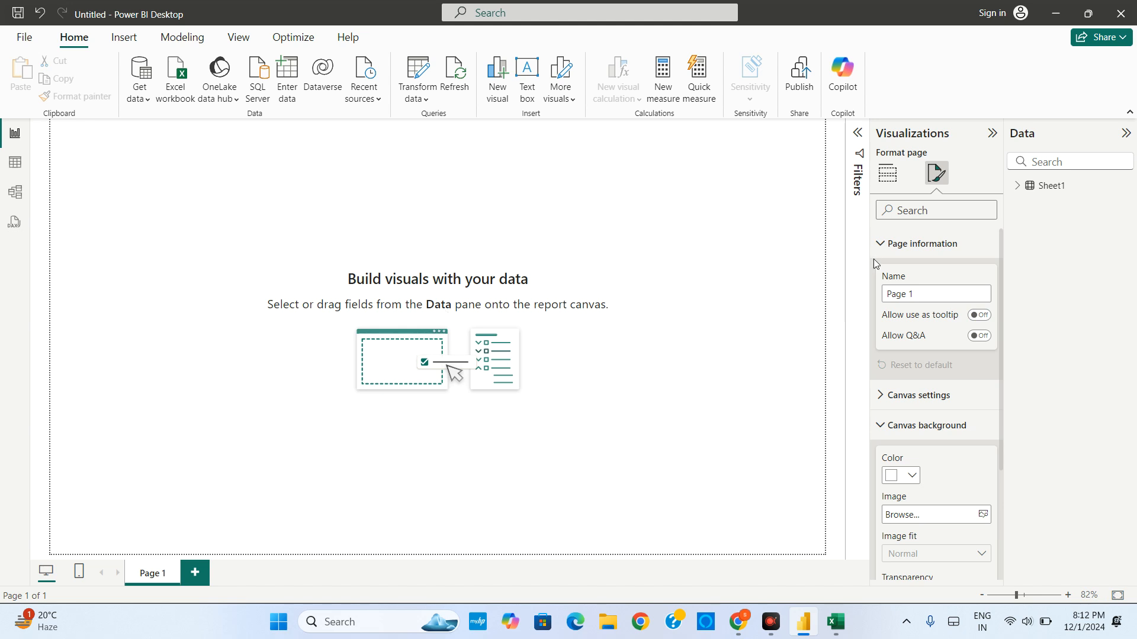
{"action": "left_click", "coordinate": [881, 245]}
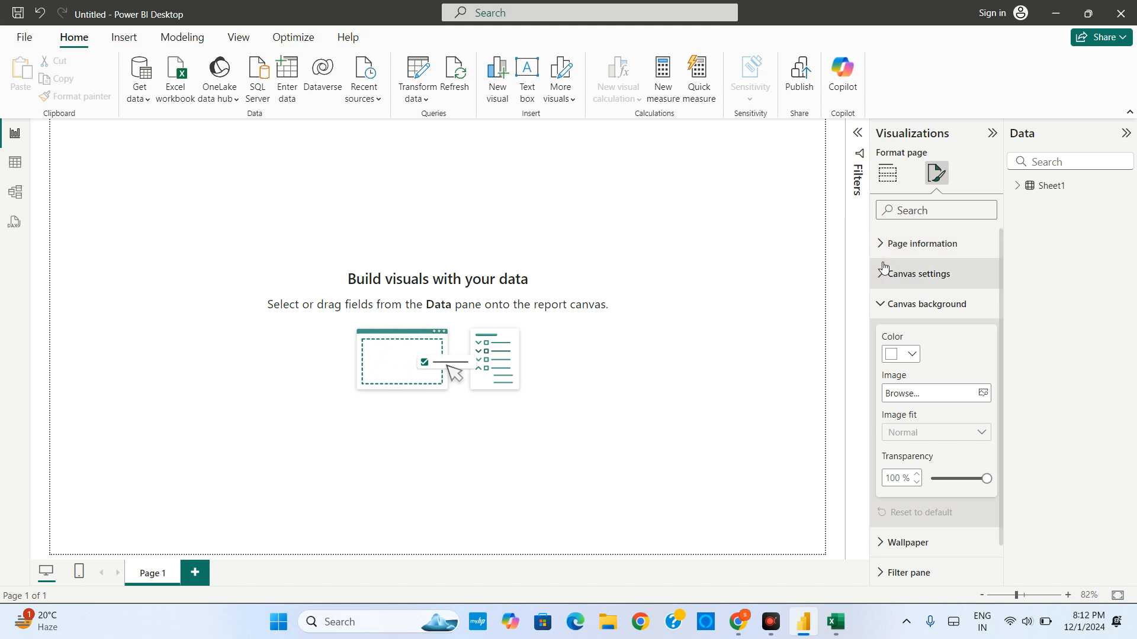
Try Middle as the canvas's vertical alignment and set it back to Top.
{"action": "left_click", "coordinate": [883, 270]}
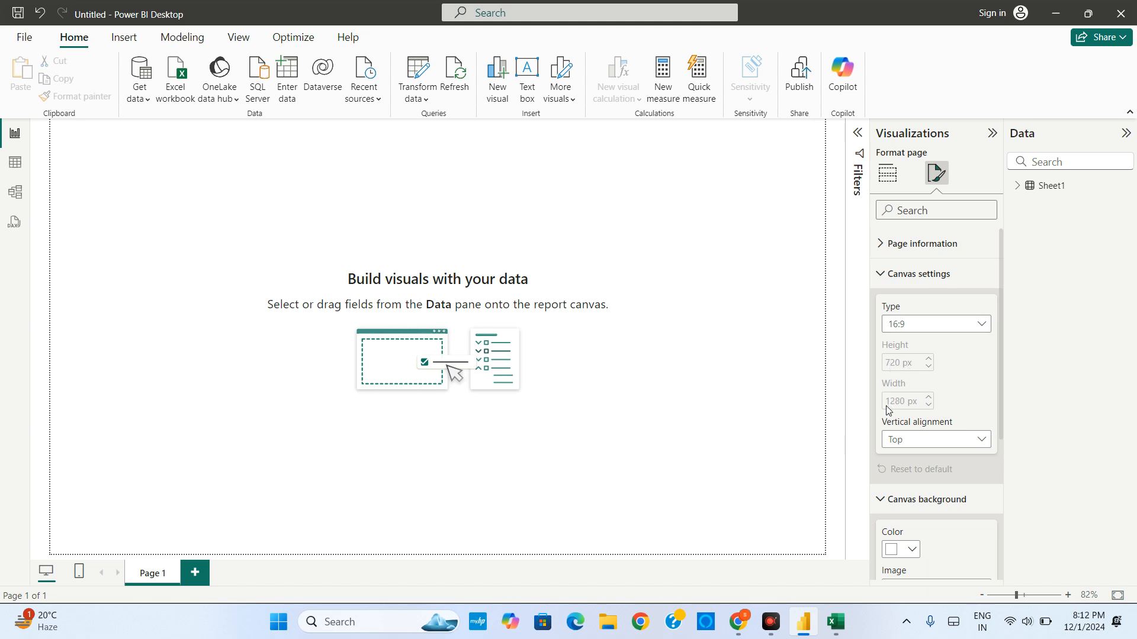
{"action": "left_click", "coordinate": [916, 450]}
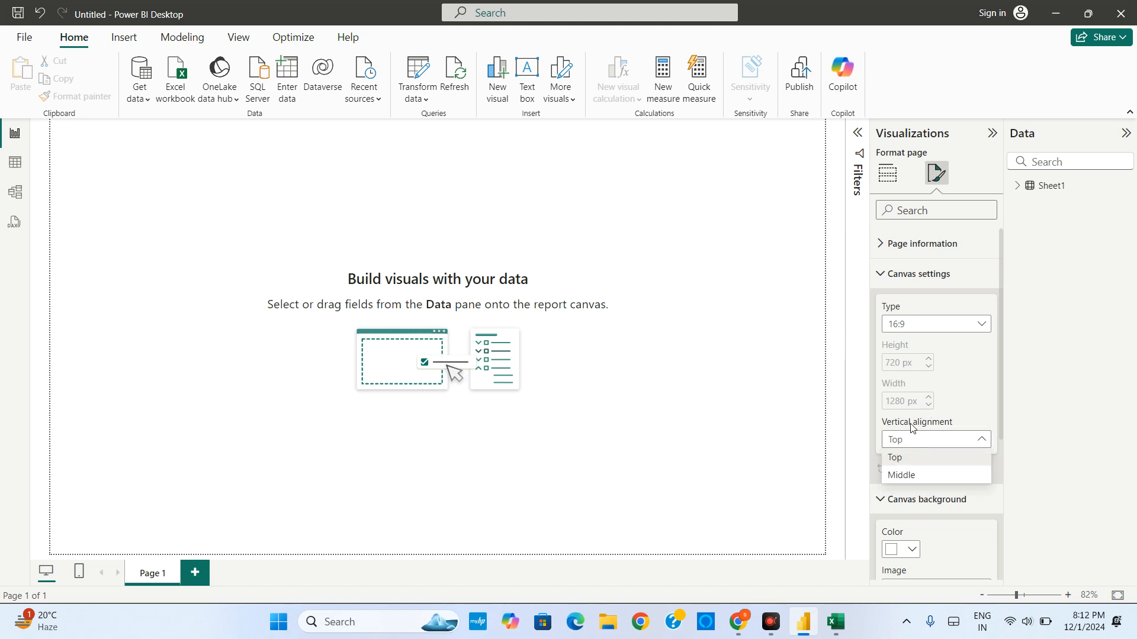
{"action": "left_click", "coordinate": [920, 478]}
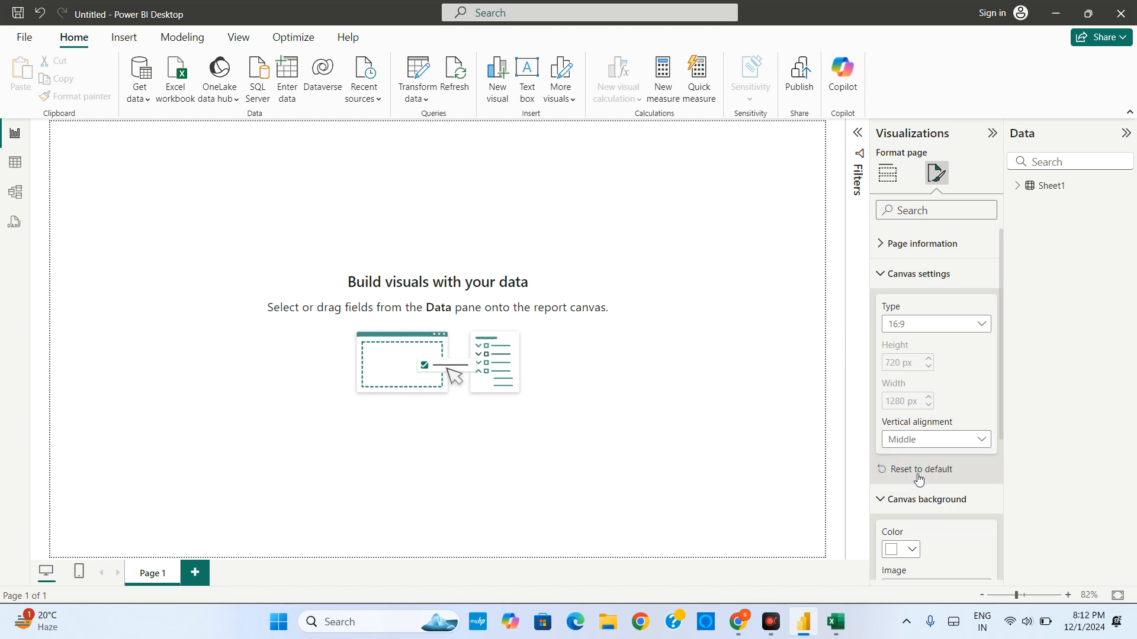
{"action": "left_click", "coordinate": [898, 442]}
{"action": "left_click", "coordinate": [899, 456]}
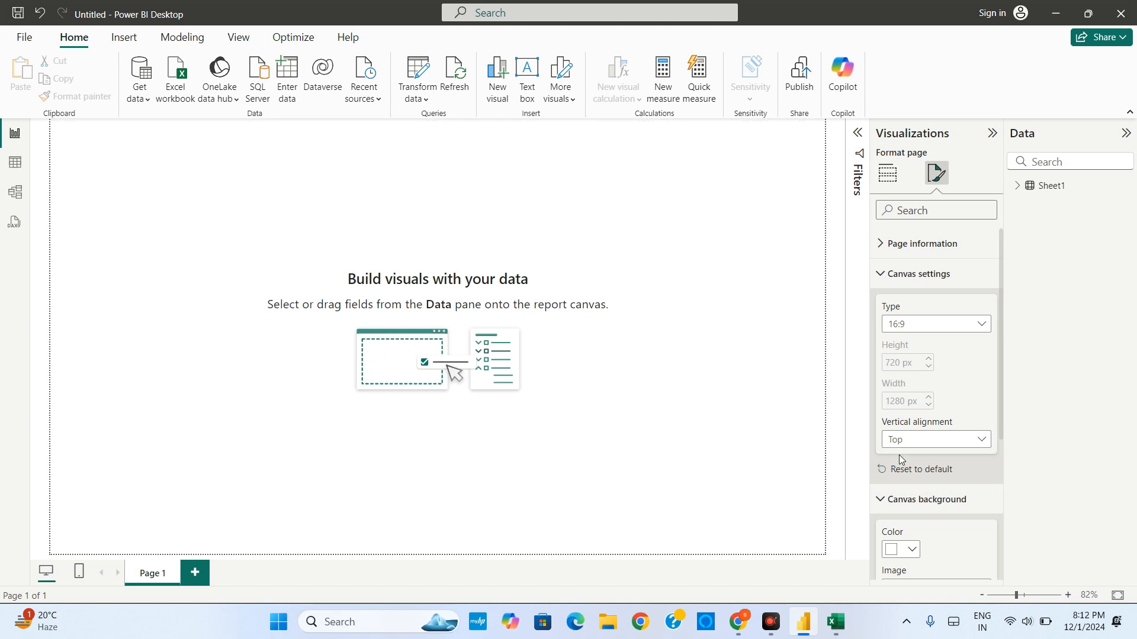
{"action": "left_click", "coordinate": [884, 272]}
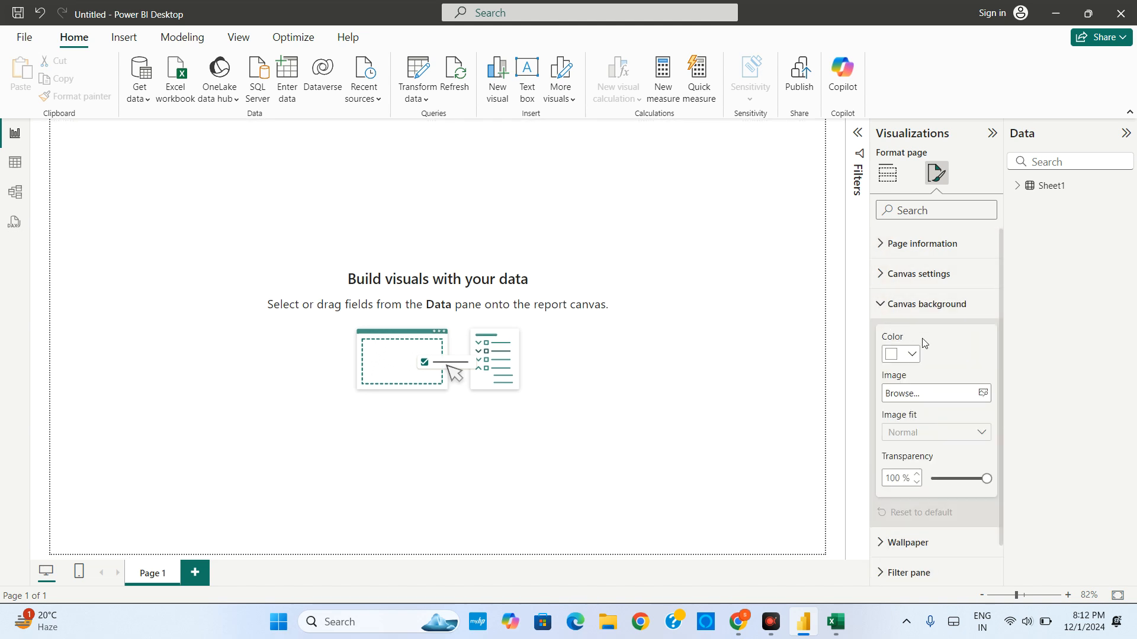
Set the canvas background color to black with 0% transparency.
{"action": "left_click", "coordinate": [918, 357]}
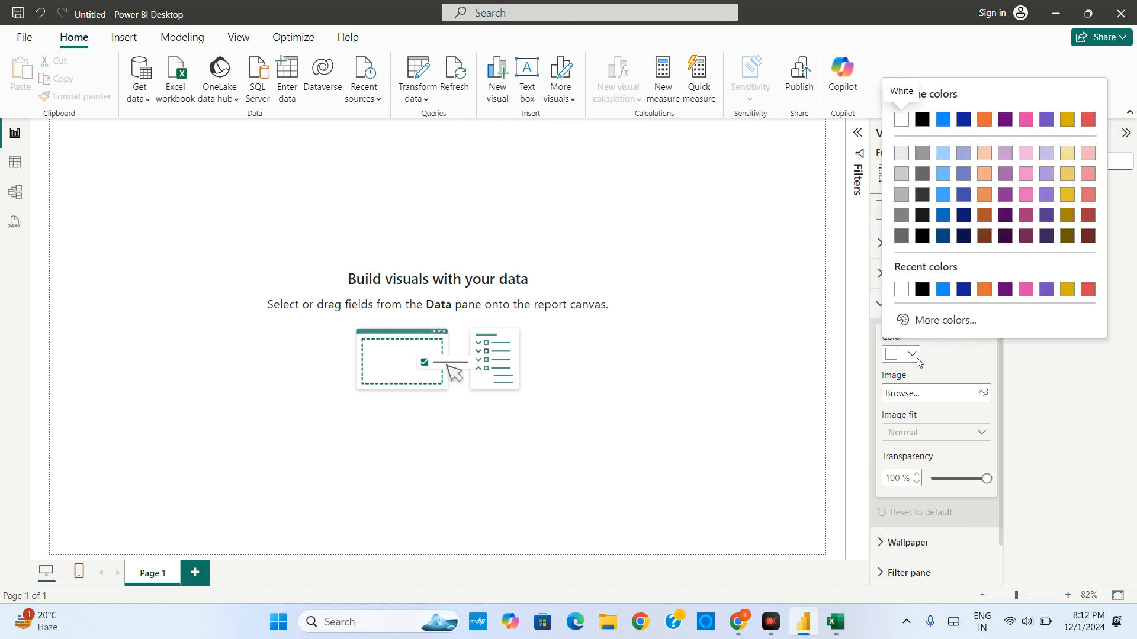
{"action": "left_click", "coordinate": [923, 298]}
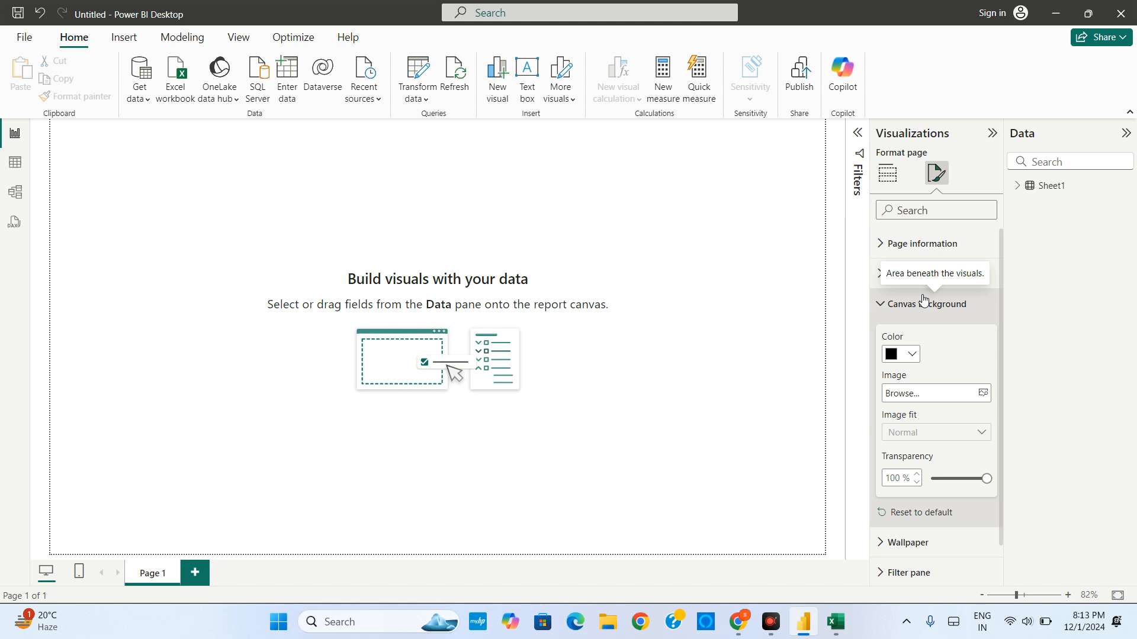
{"action": "left_click", "coordinate": [912, 355]}
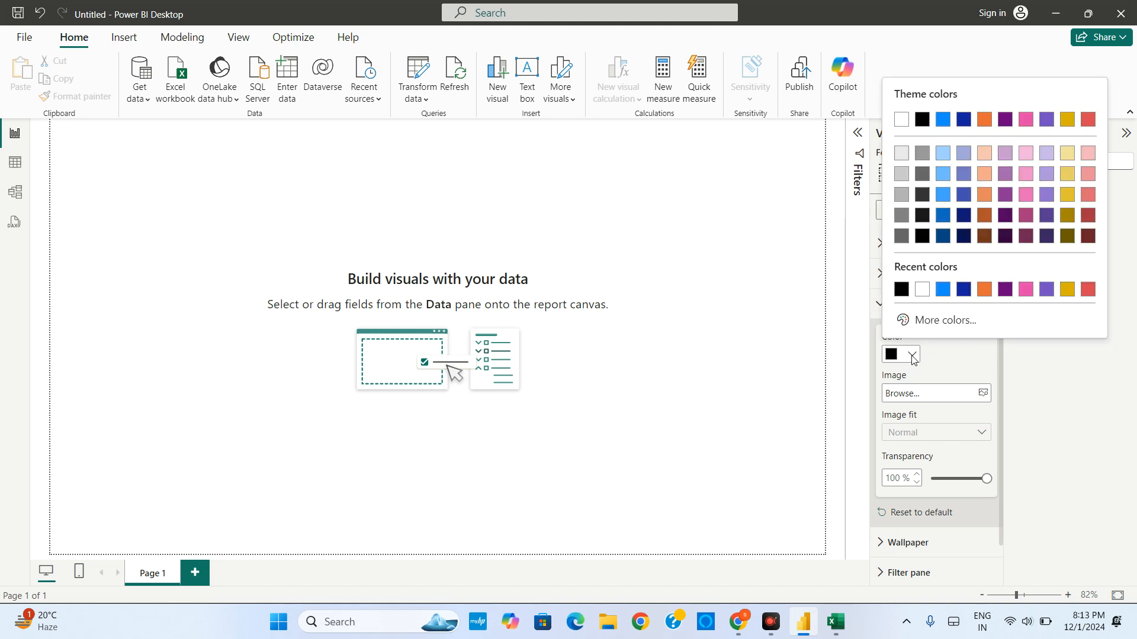
{"action": "left_click", "coordinate": [902, 290]}
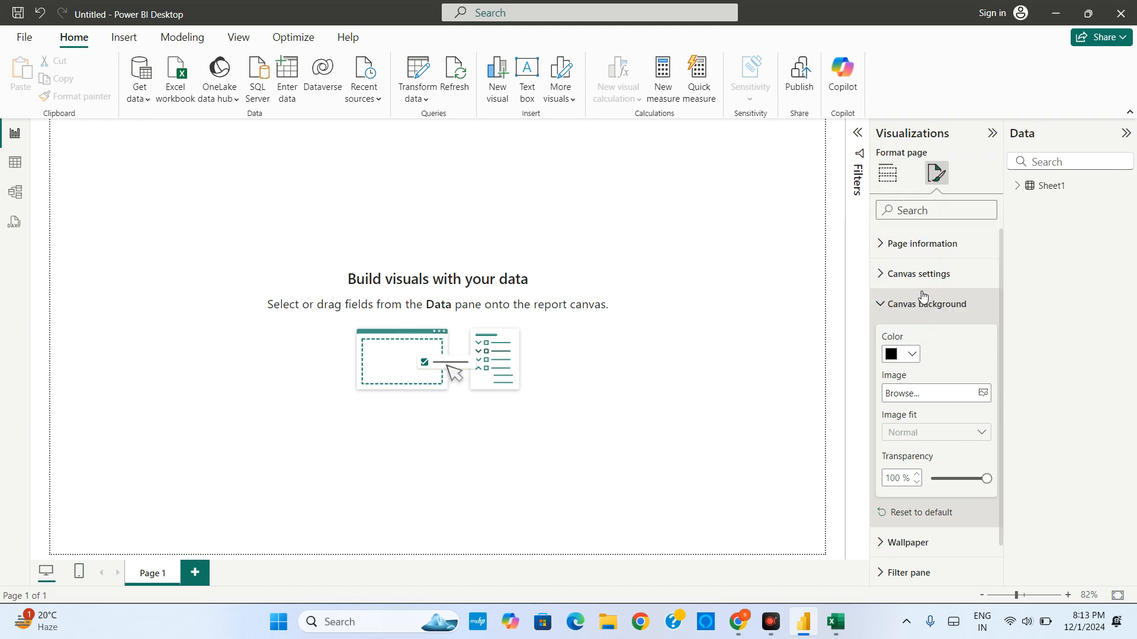
{"action": "left_click", "coordinate": [905, 355]}
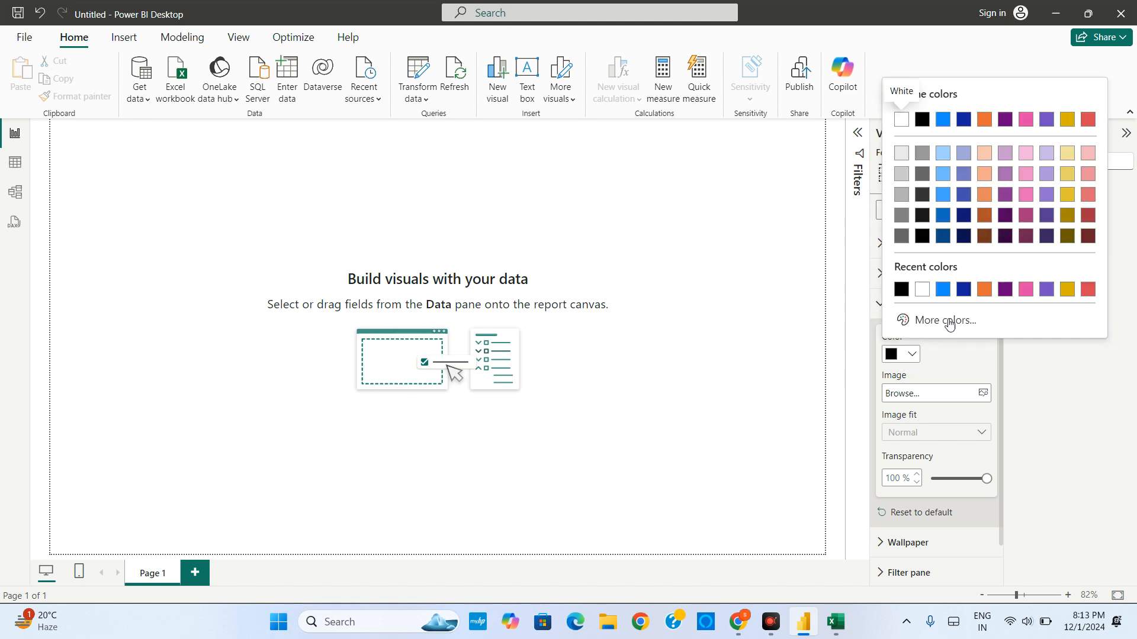
{"action": "left_click", "coordinate": [1020, 371]}
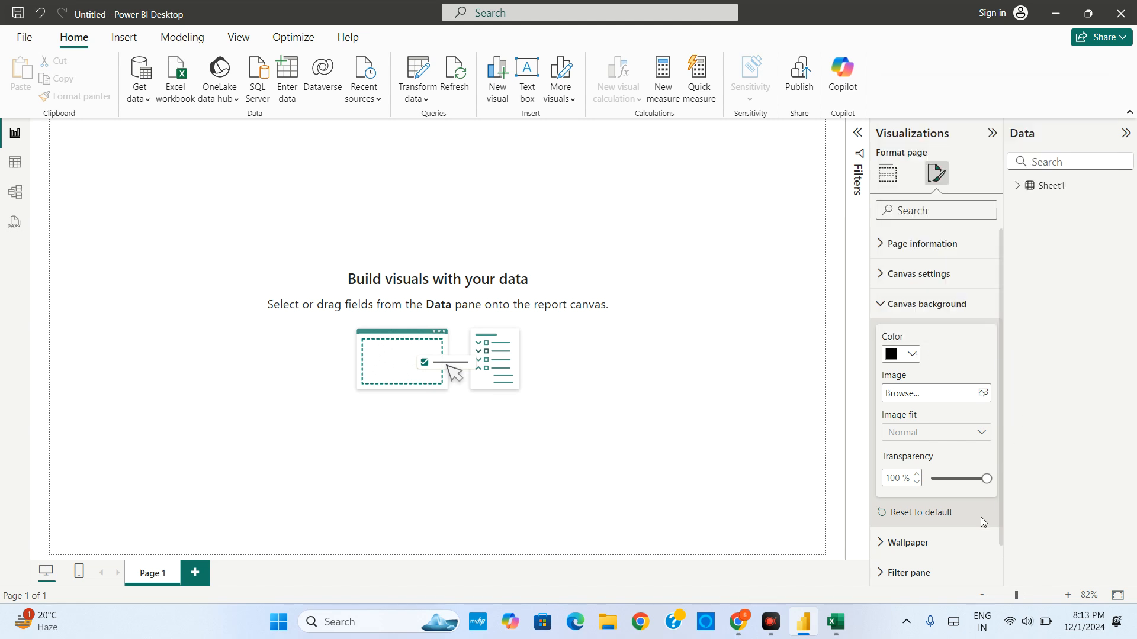
{"action": "left_click_drag", "start_coordinate": [986, 479], "coordinate": [938, 487]}
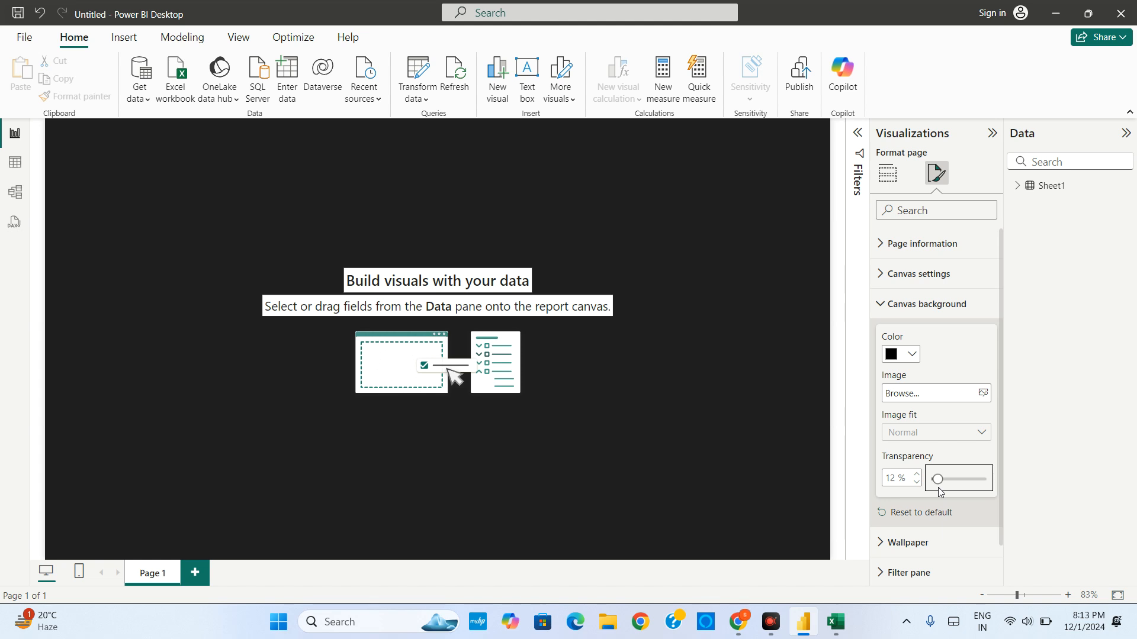
{"action": "left_click_drag", "start_coordinate": [938, 479], "coordinate": [931, 477]}
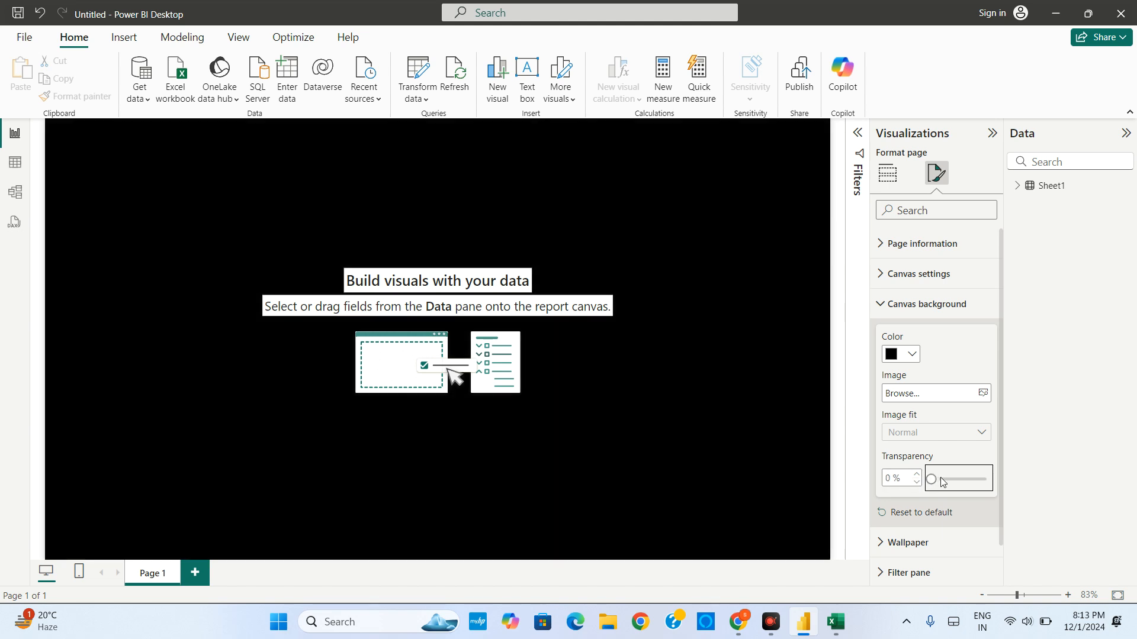
{"action": "mouse_move", "coordinate": [931, 479]}
{"action": "left_mouse_down"}
{"action": "mouse_move", "coordinate": [960, 479]}
{"action": "mouse_move", "coordinate": [927, 479]}
{"action": "left_mouse_up"}
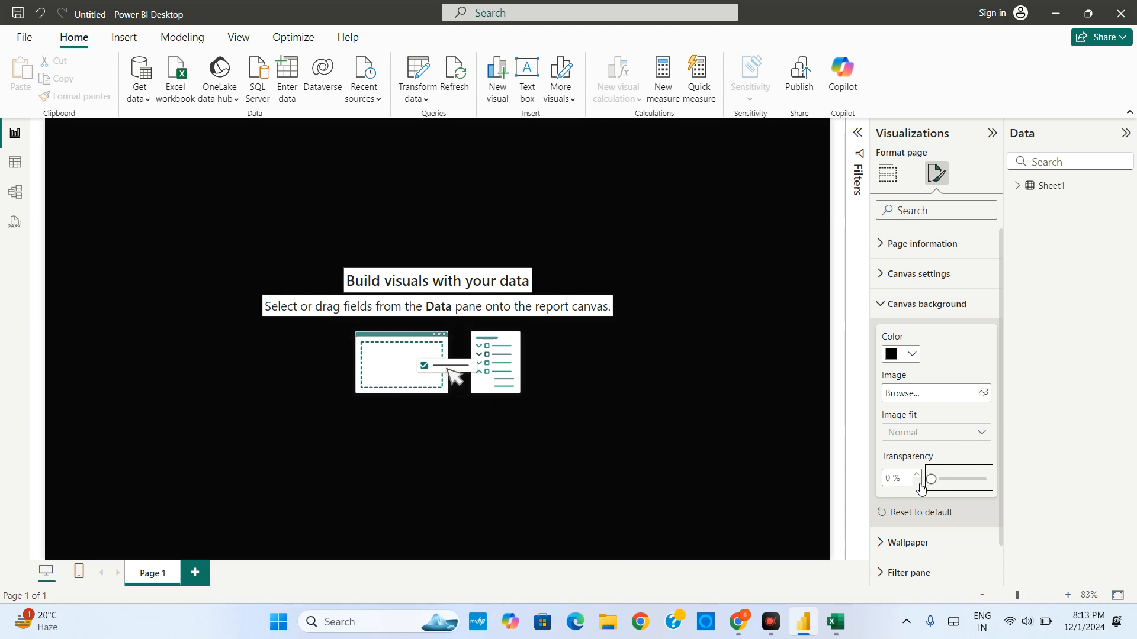
Set IMAGE_1651323560.webp from the Desktop's wallpaper folder as the page's wallpaper image.
{"action": "scroll", "coordinate": [908, 527], "scroll_direction": "down", "scroll_amount": 1}
{"action": "scroll", "coordinate": [909, 532], "scroll_direction": "down", "scroll_amount": 1}
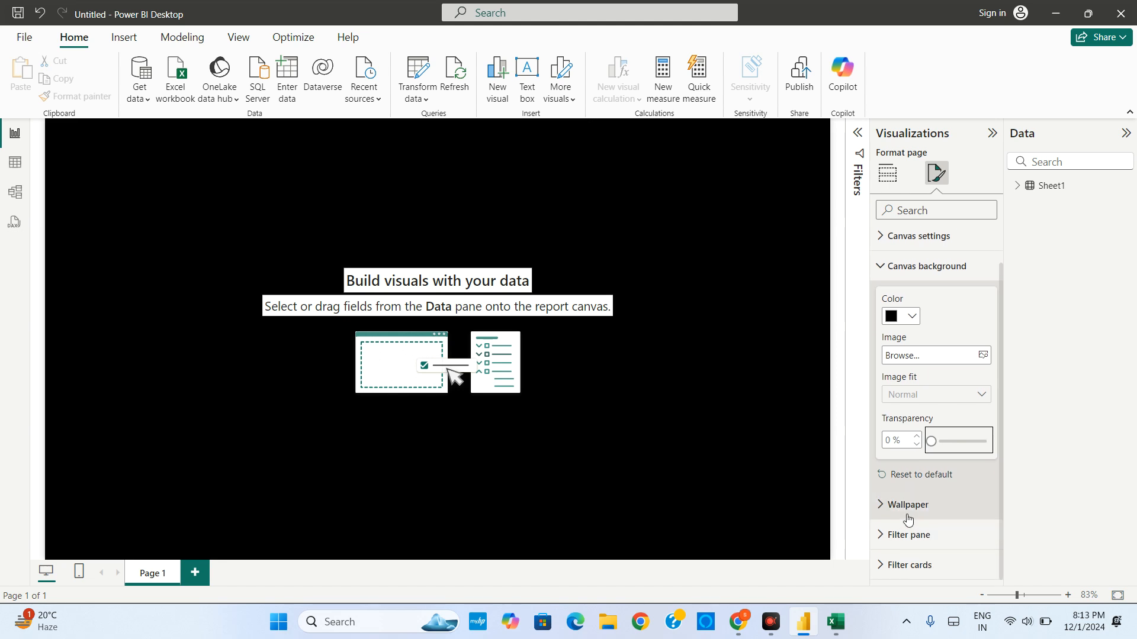
{"action": "left_click", "coordinate": [909, 519]}
{"action": "scroll", "coordinate": [908, 536], "scroll_direction": "down", "scroll_amount": 5}
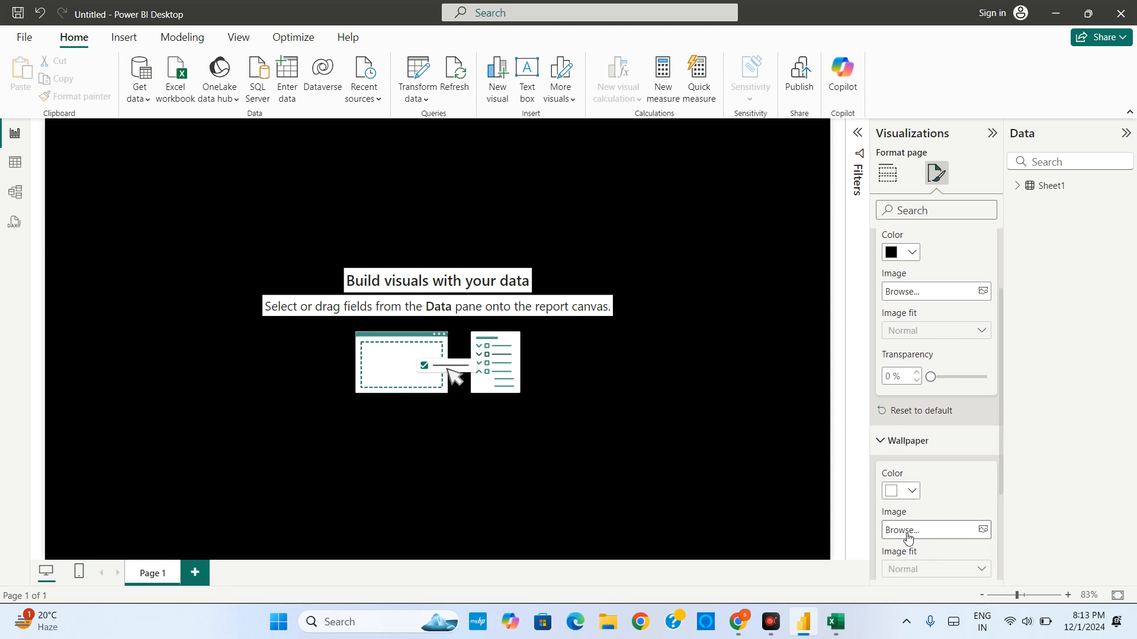
{"action": "scroll", "coordinate": [909, 536], "scroll_direction": "down", "scroll_amount": 1}
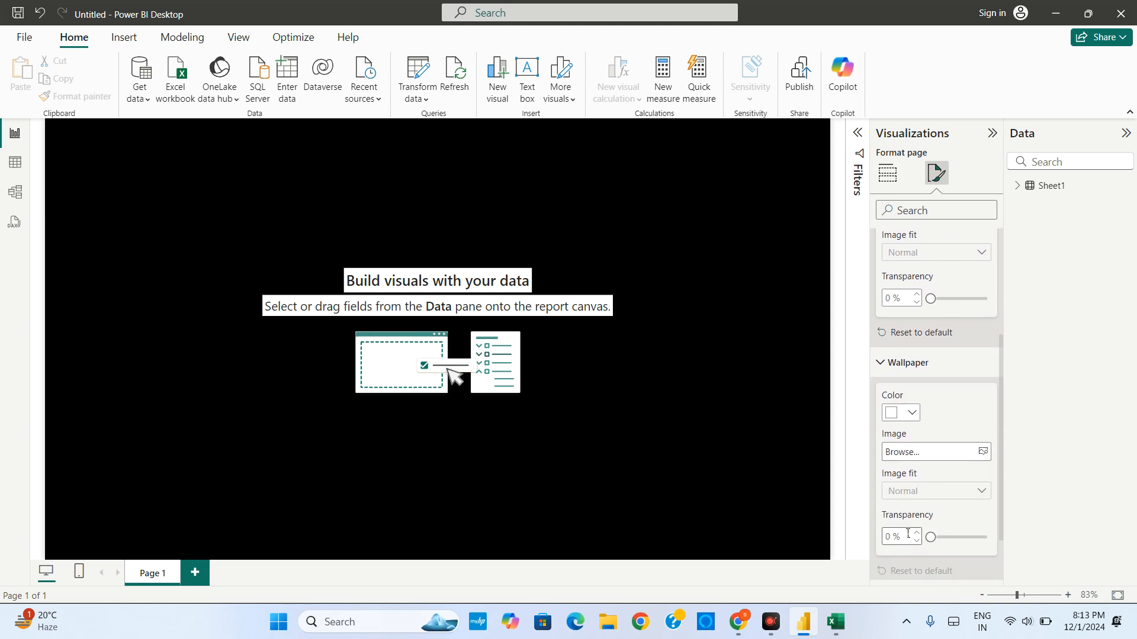
{"action": "left_click", "coordinate": [983, 451]}
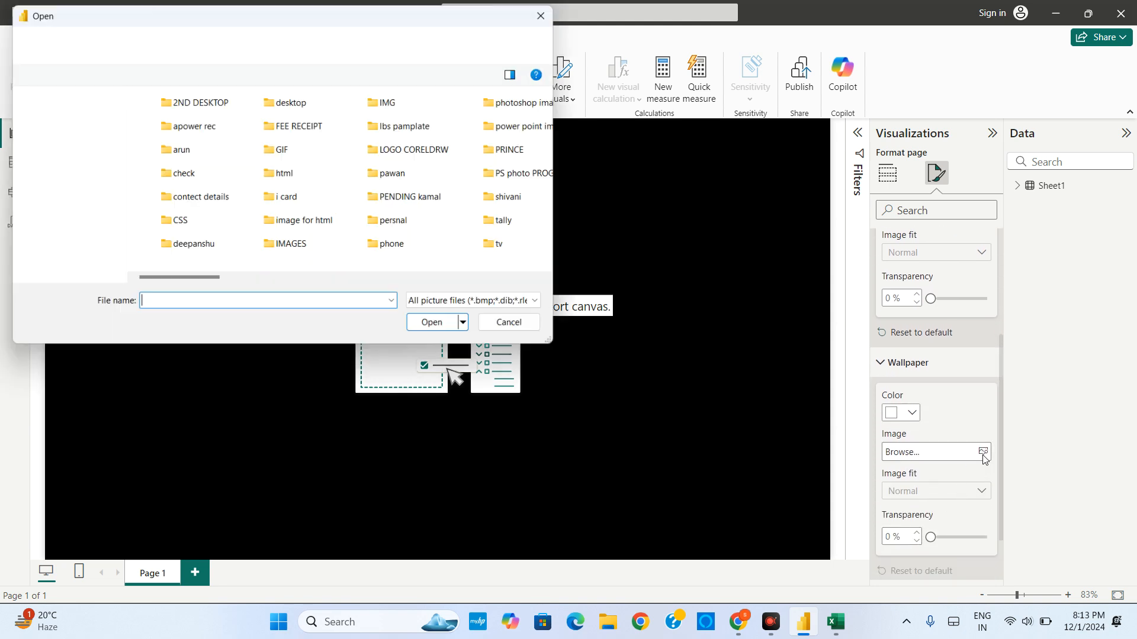
{"action": "left_click", "coordinate": [207, 175]}
{"action": "key", "text": "w"}
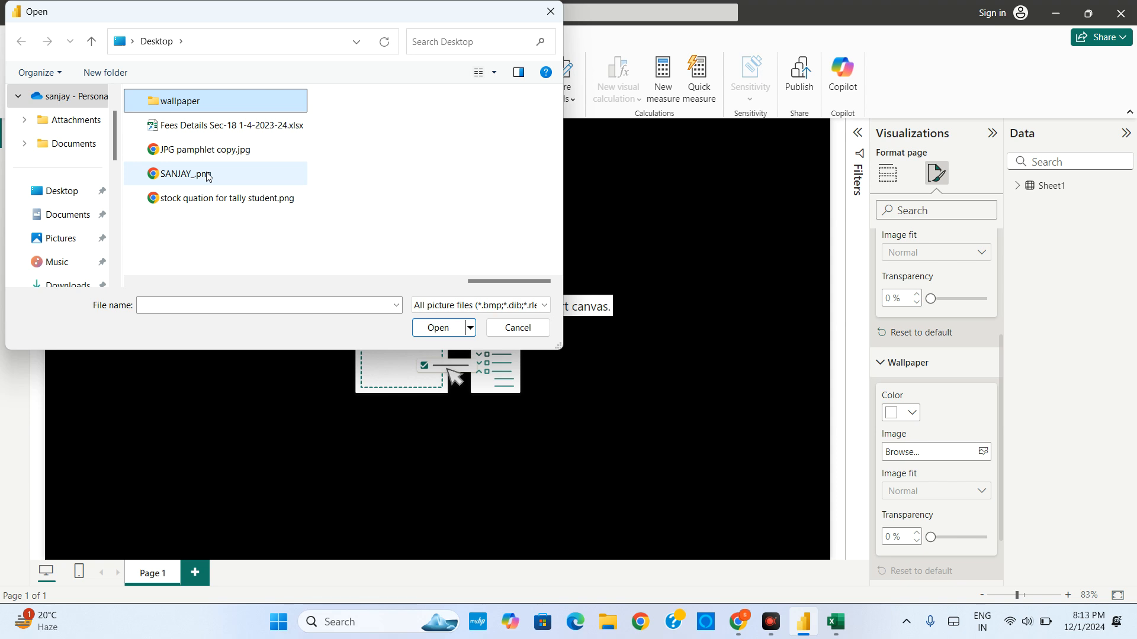
{"action": "key", "text": "Return"}
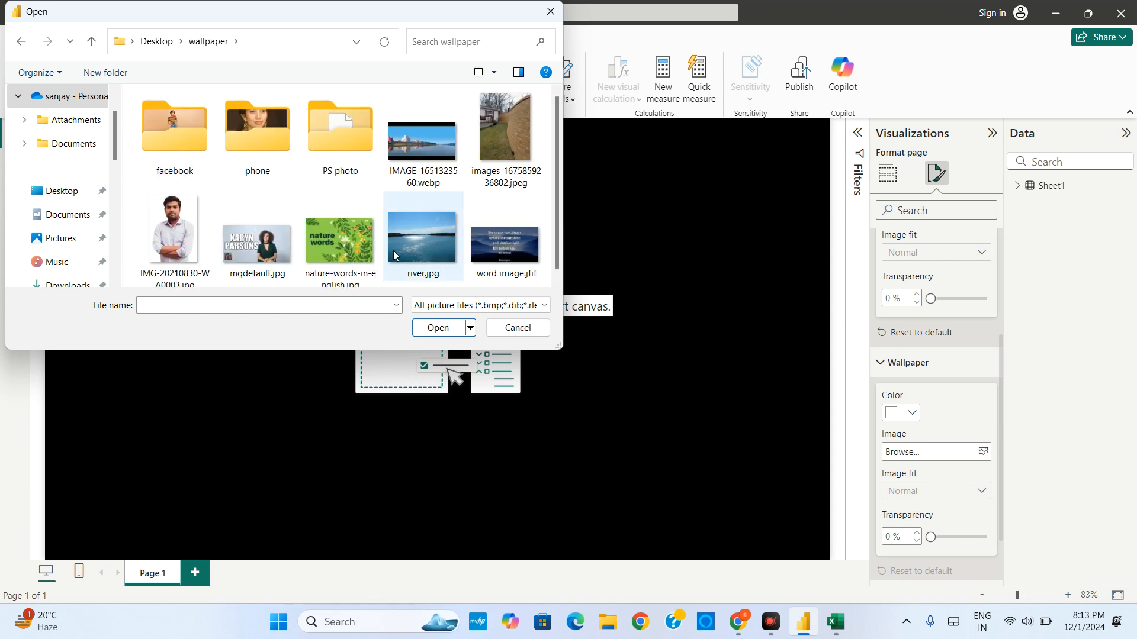
{"action": "left_click", "coordinate": [427, 160]}
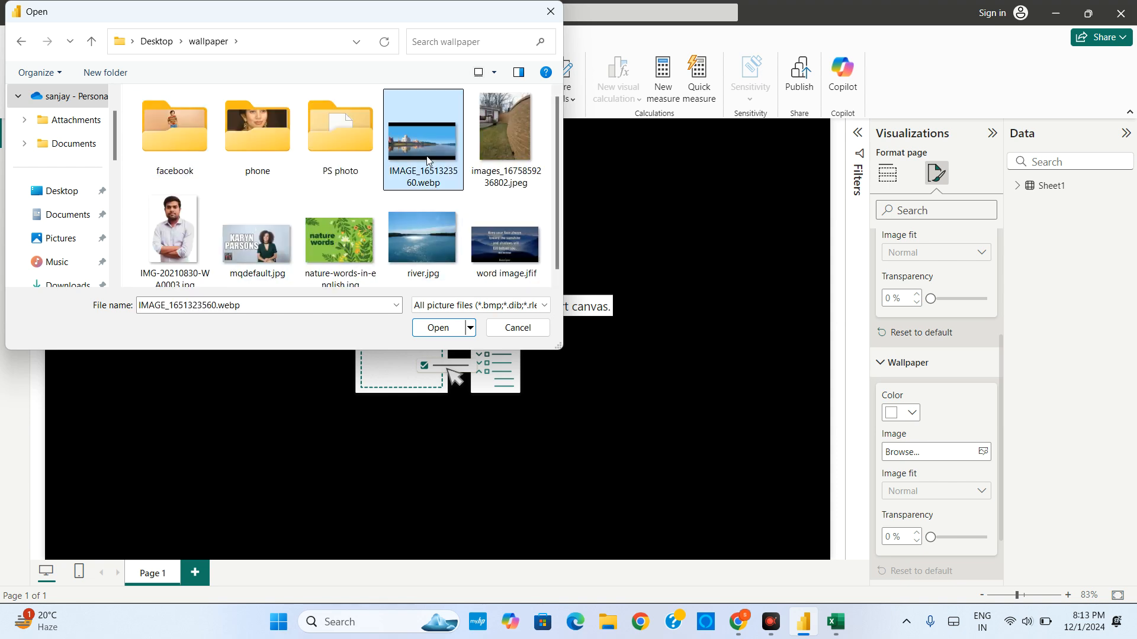
{"action": "left_click", "coordinate": [425, 327]}
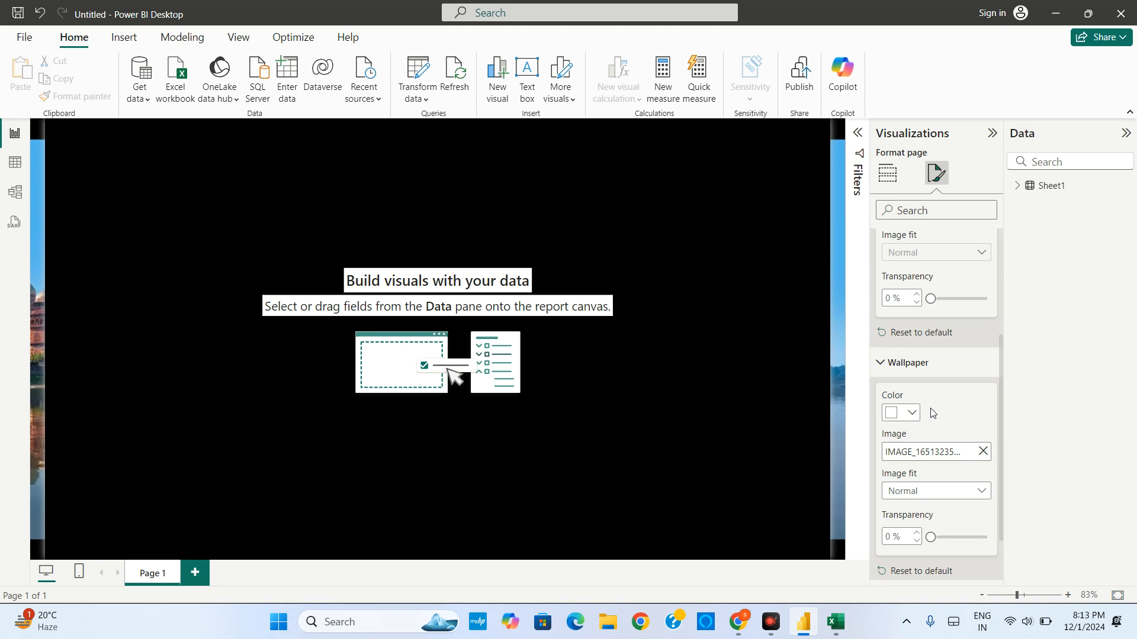
Raise the canvas background's transparency to 100%.
{"action": "scroll", "coordinate": [934, 308], "scroll_direction": "up", "scroll_amount": 3}
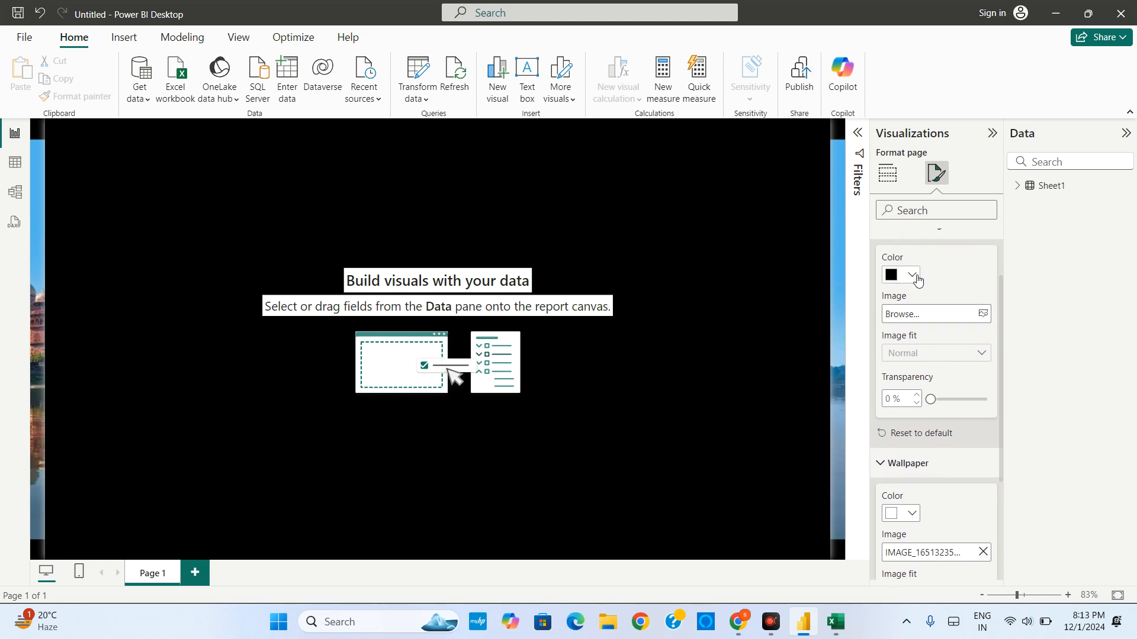
{"action": "left_click", "coordinate": [914, 275]}
{"action": "left_click", "coordinate": [918, 278]}
{"action": "left_click_drag", "start_coordinate": [930, 398], "coordinate": [992, 403]}
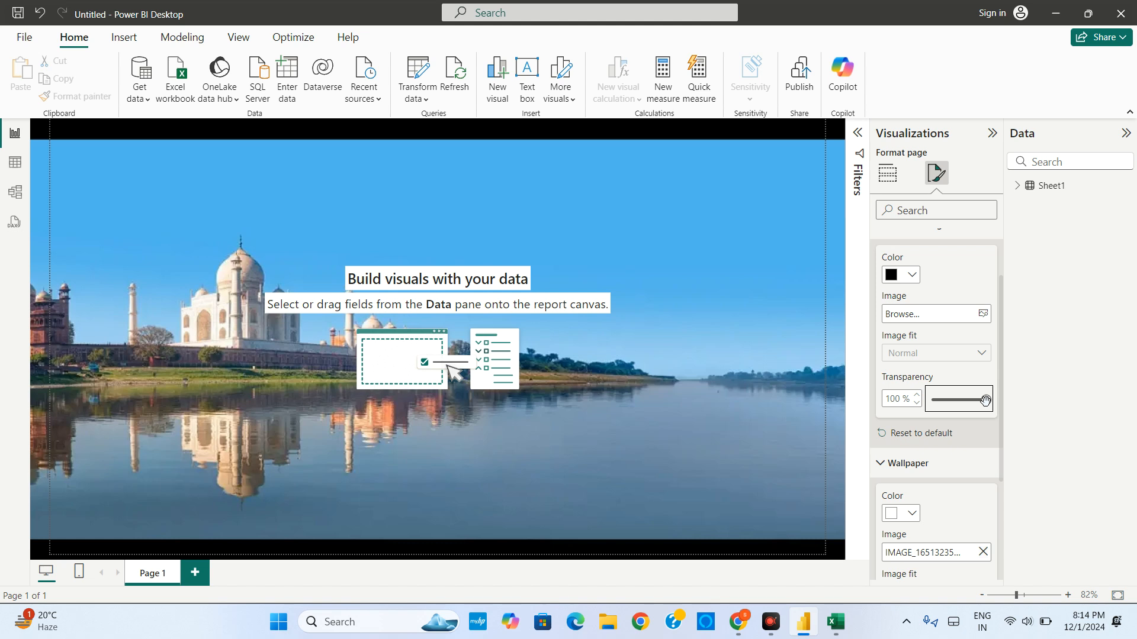
Remove the wallpaper image and return the canvas background's transparency to 0%.
{"action": "left_click", "coordinate": [983, 554]}
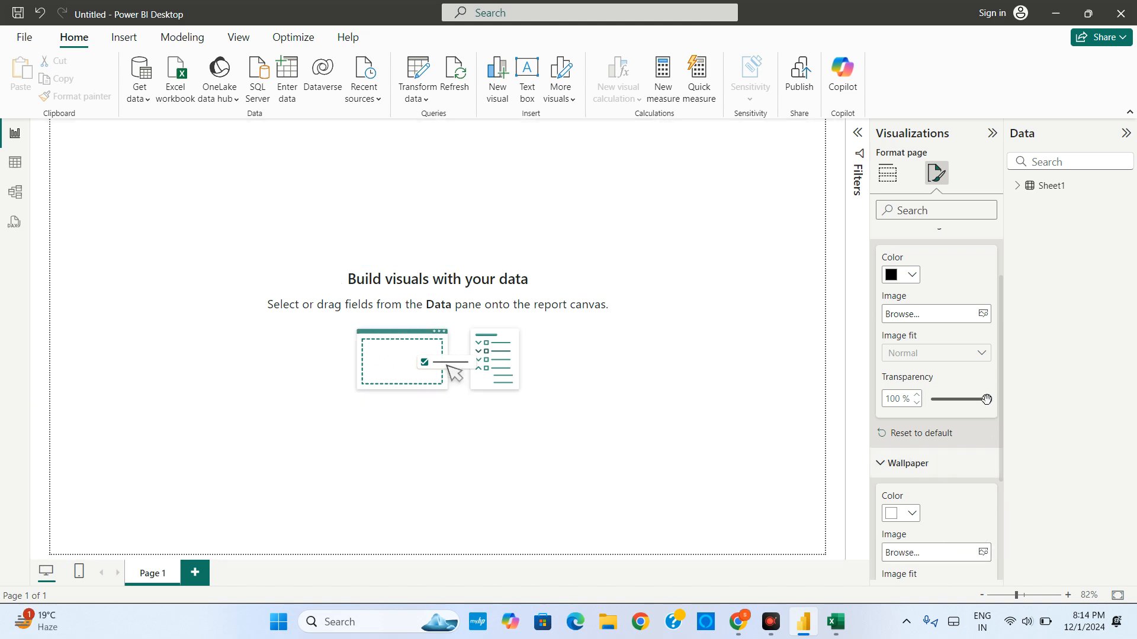
{"action": "left_click_drag", "start_coordinate": [986, 399], "coordinate": [928, 397]}
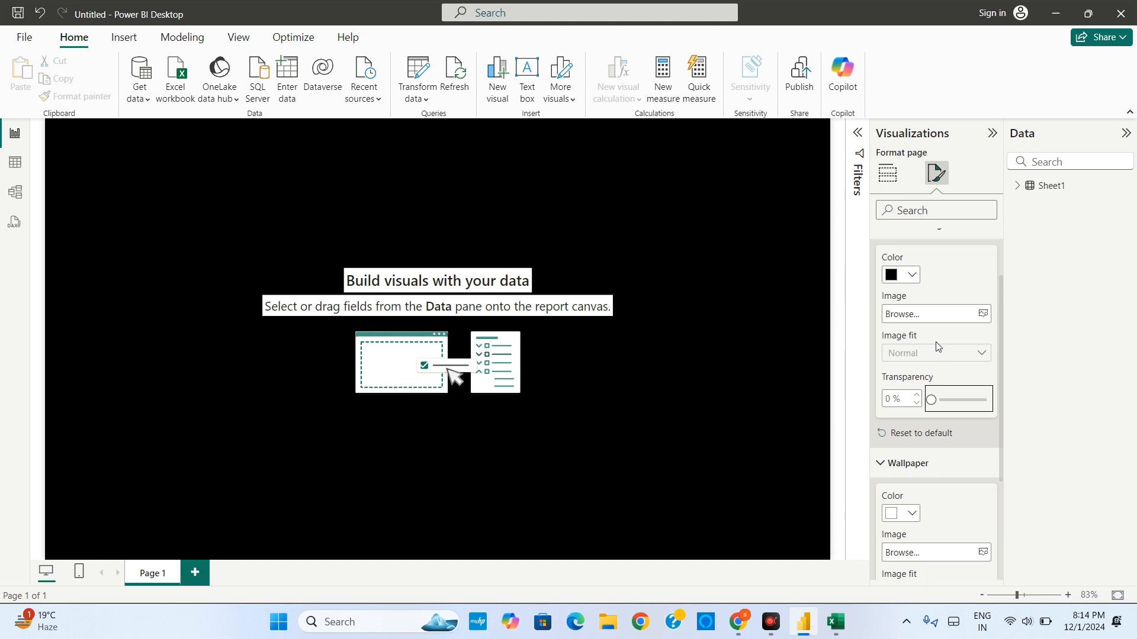
{"action": "scroll", "coordinate": [936, 355], "scroll_direction": "down", "scroll_amount": 2}
{"action": "scroll", "coordinate": [935, 355], "scroll_direction": "down", "scroll_amount": 3}
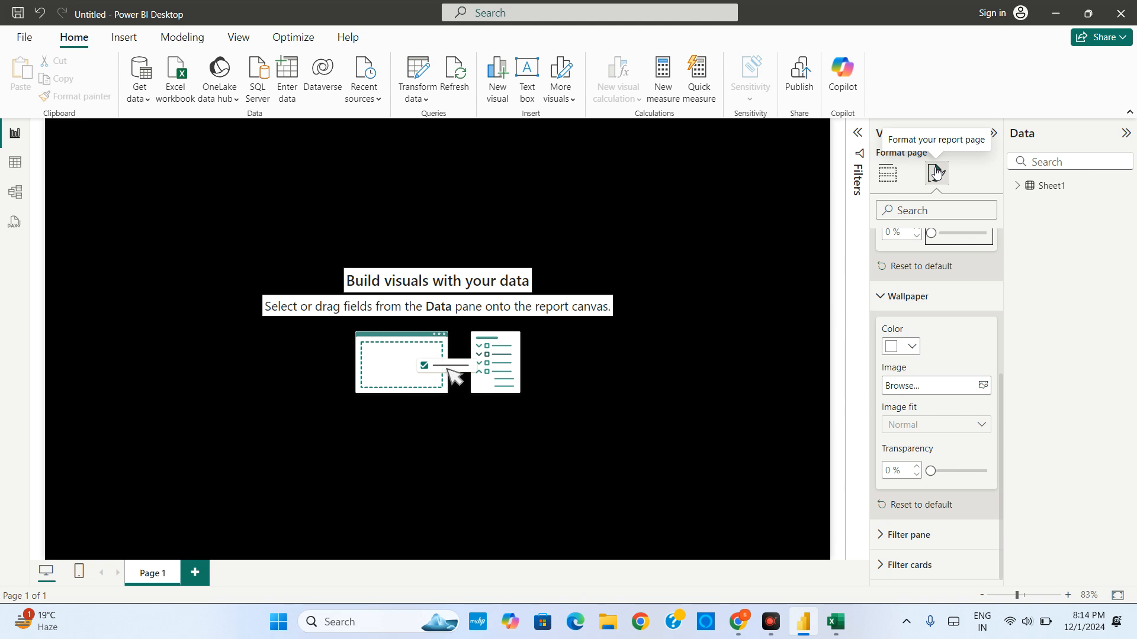
{"action": "left_click", "coordinate": [886, 180]}
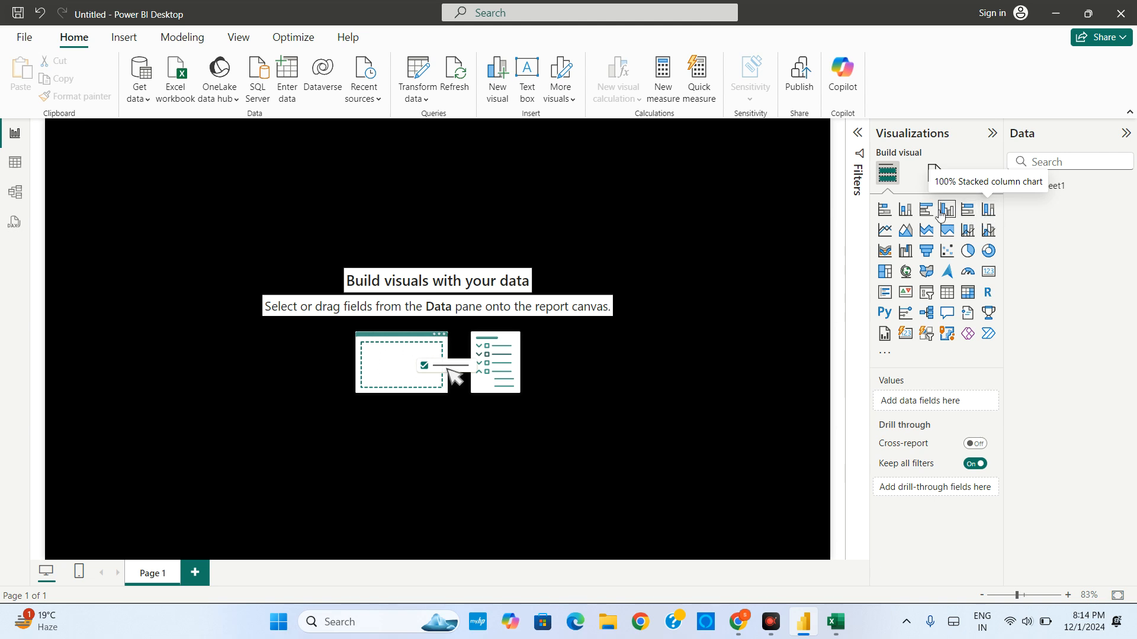
{"action": "left_click", "coordinate": [987, 210]}
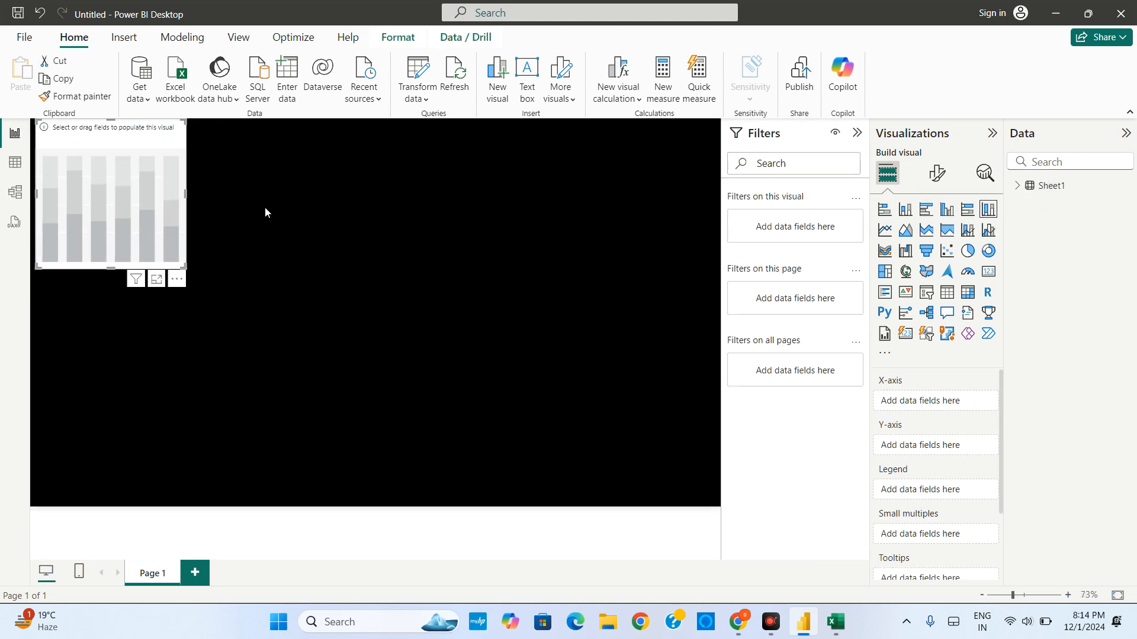
{"action": "key", "text": "Delete"}
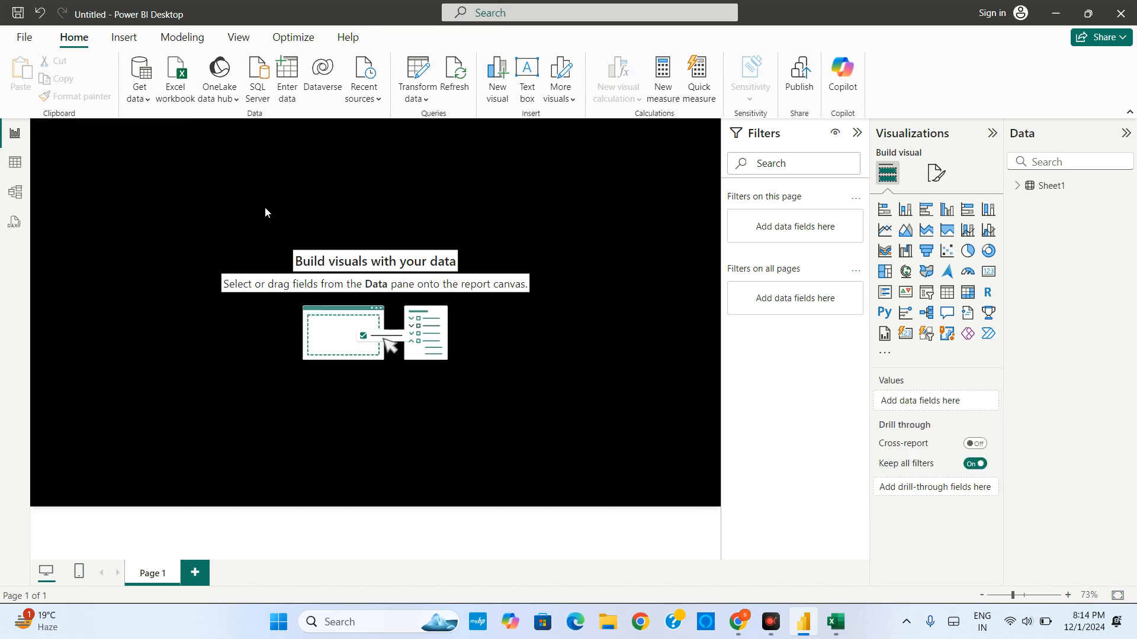
Add a stacked column chart to the page, enlarge it to about half the canvas width and move it away from the corner.
{"action": "left_click", "coordinate": [910, 221]}
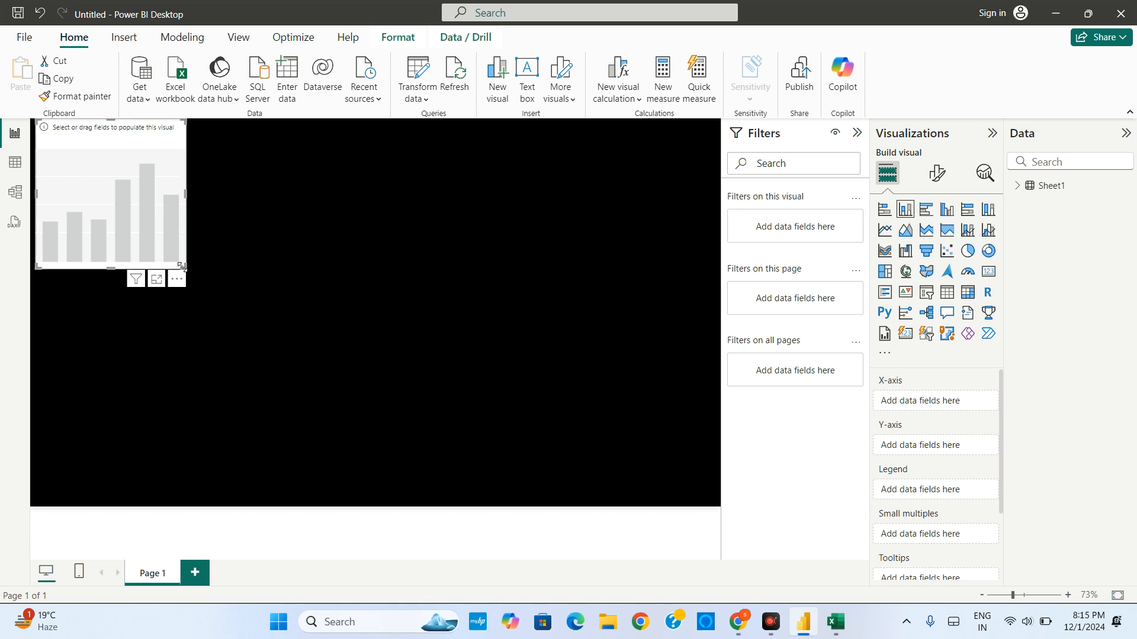
{"action": "left_click_drag", "start_coordinate": [185, 268], "coordinate": [358, 342]}
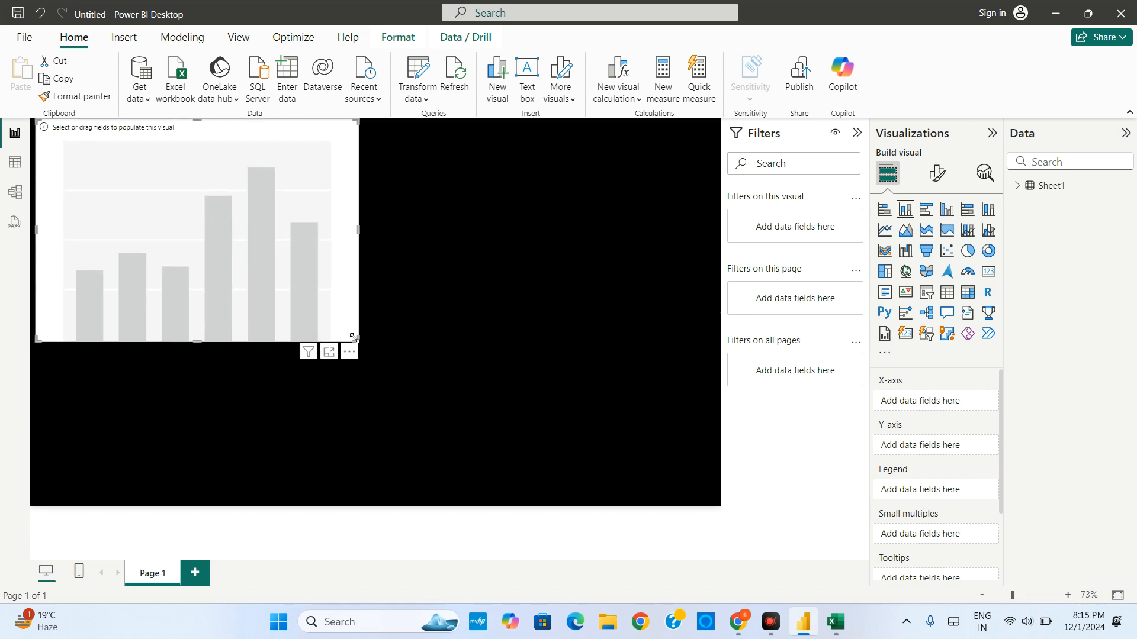
{"action": "left_click_drag", "start_coordinate": [169, 138], "coordinate": [314, 184]}
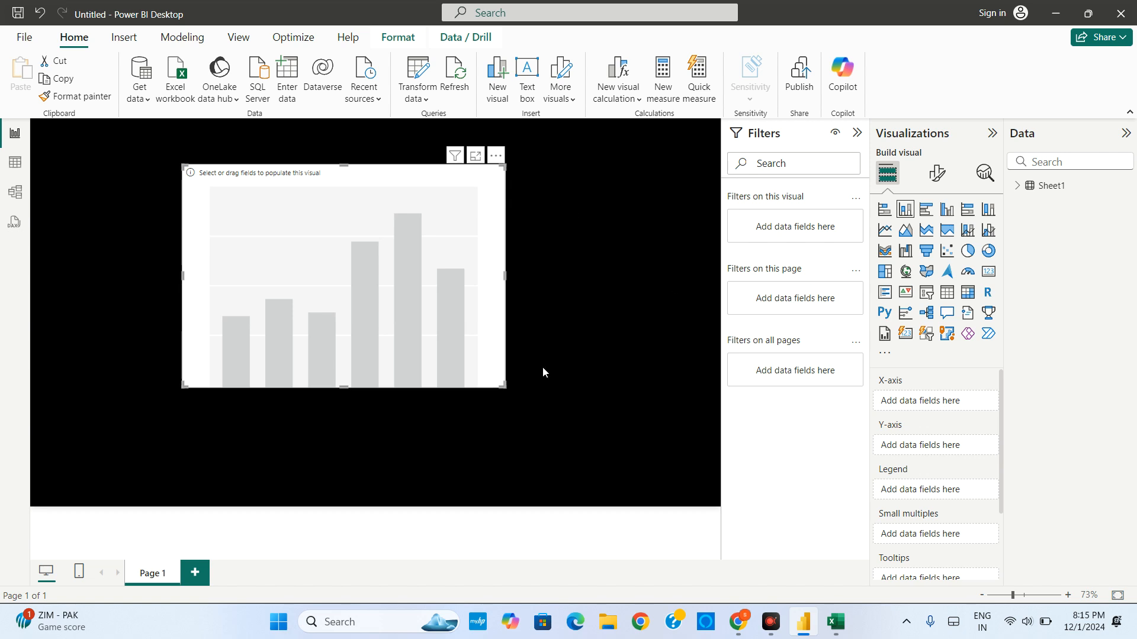
{"action": "left_click", "coordinate": [578, 351]}
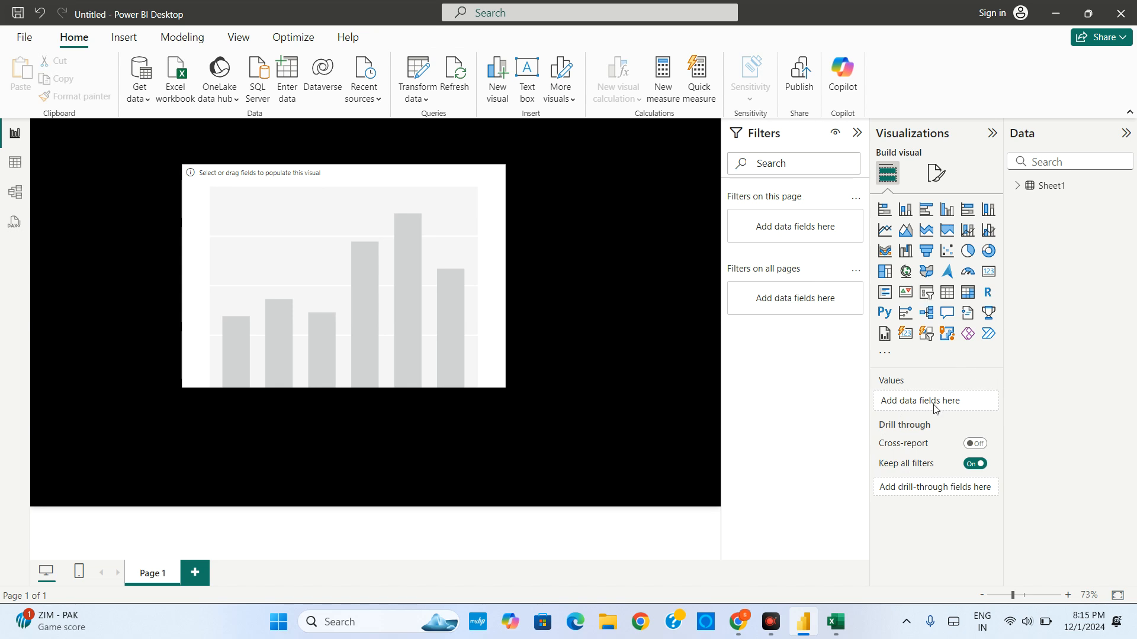
{"action": "left_click", "coordinate": [432, 279]}
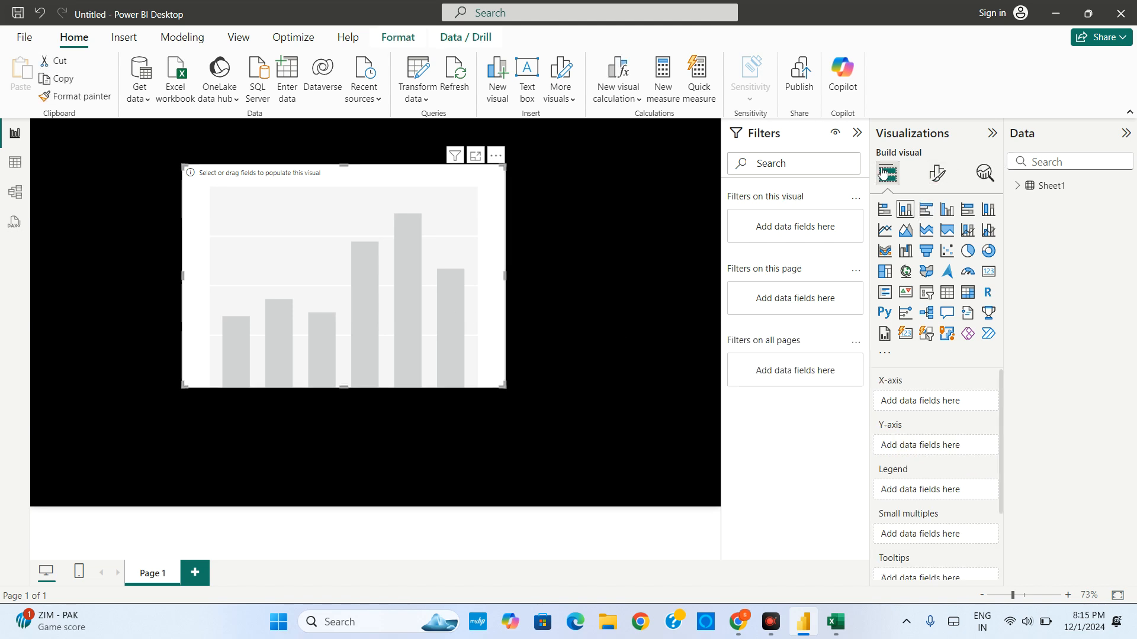
Put Sheet1's PRODUCT NAME field on the chart's X-axis and TOTAL AMOUNT on its Y-axis.
{"action": "left_click", "coordinate": [1016, 189]}
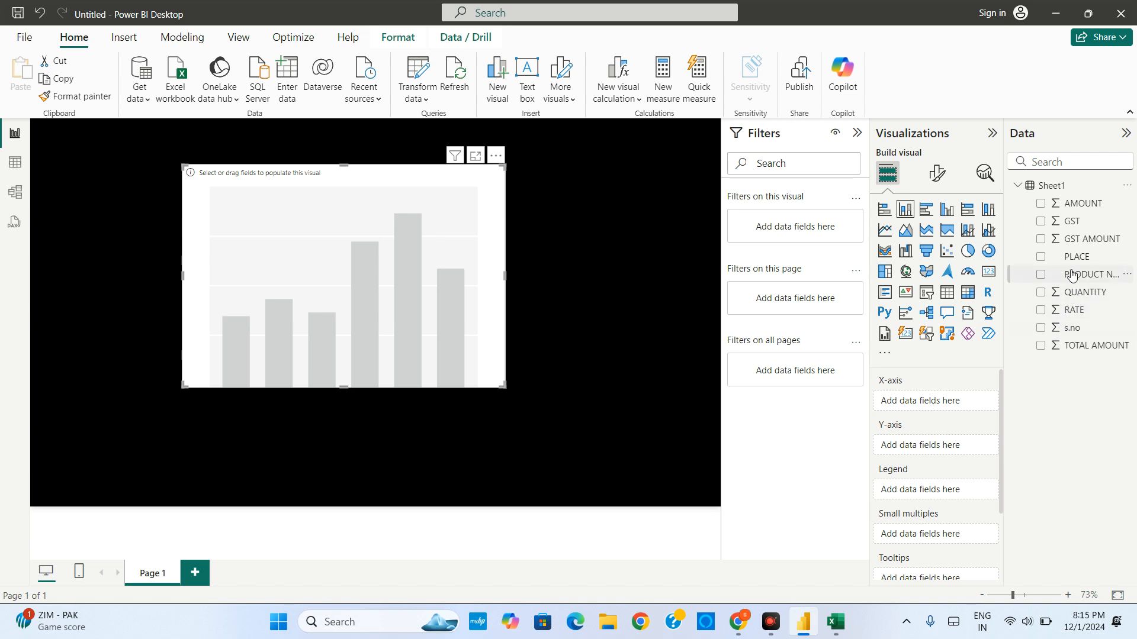
{"action": "left_click_drag", "start_coordinate": [1072, 274], "coordinate": [947, 402]}
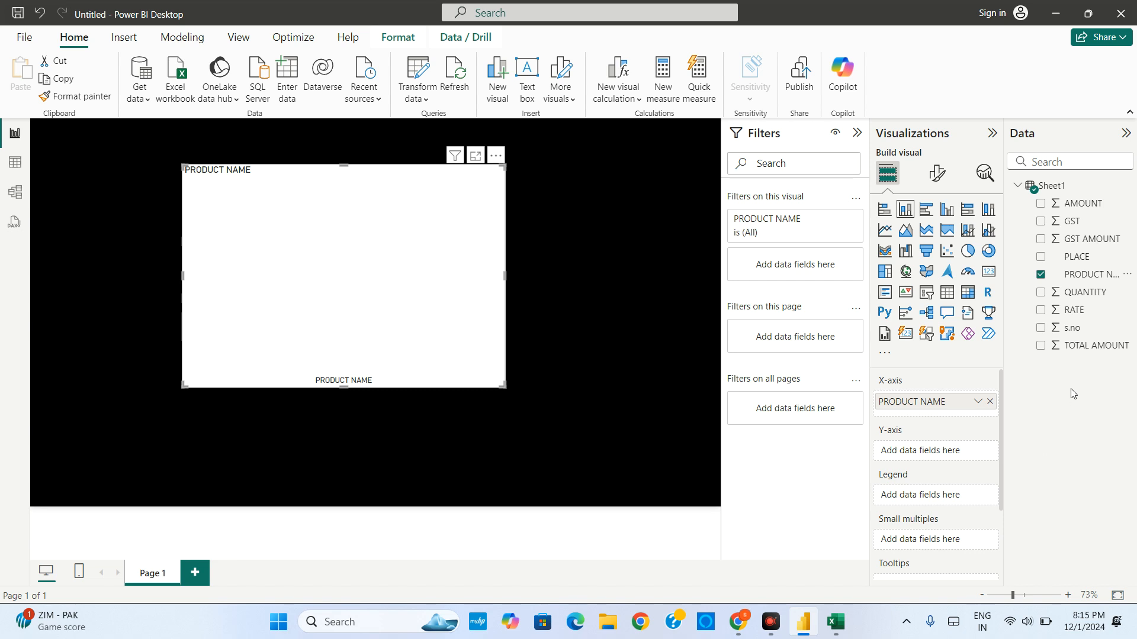
{"action": "left_click_drag", "start_coordinate": [1078, 348], "coordinate": [943, 456]}
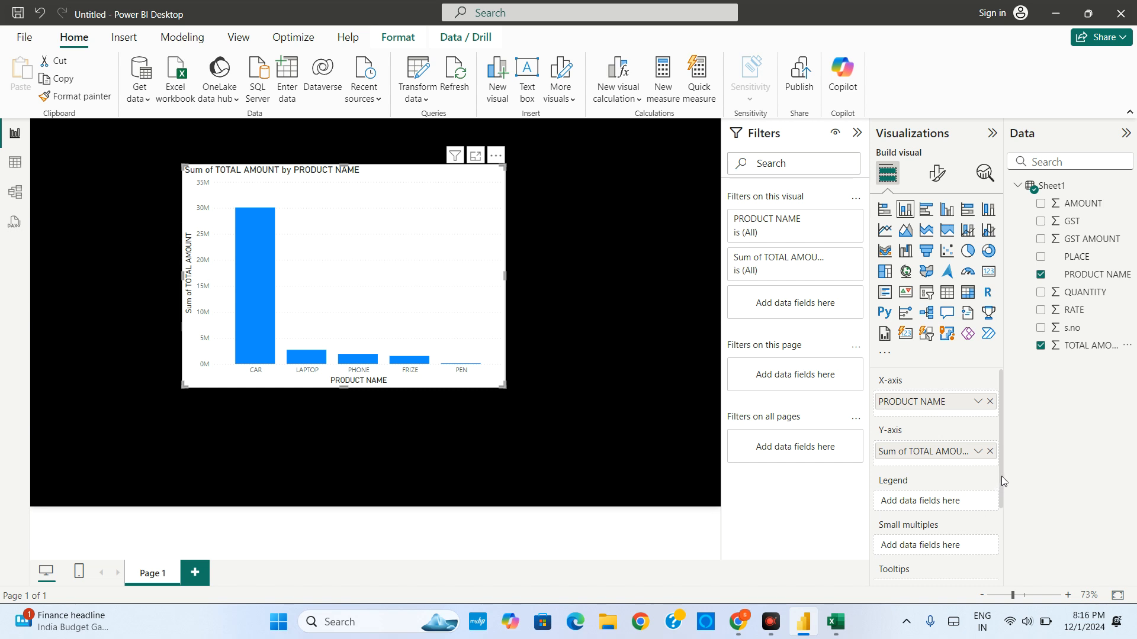
Use the PLACE field as the column chart's legend.
{"action": "left_click_drag", "start_coordinate": [1001, 475], "coordinate": [1001, 491]}
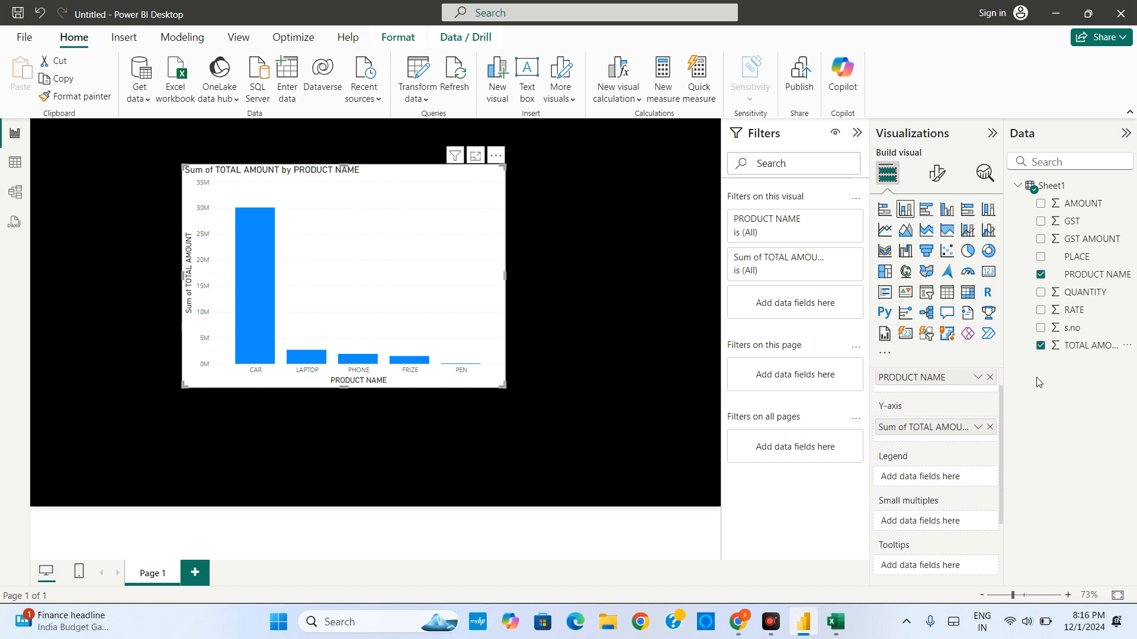
{"action": "left_click_drag", "start_coordinate": [1075, 258], "coordinate": [944, 480]}
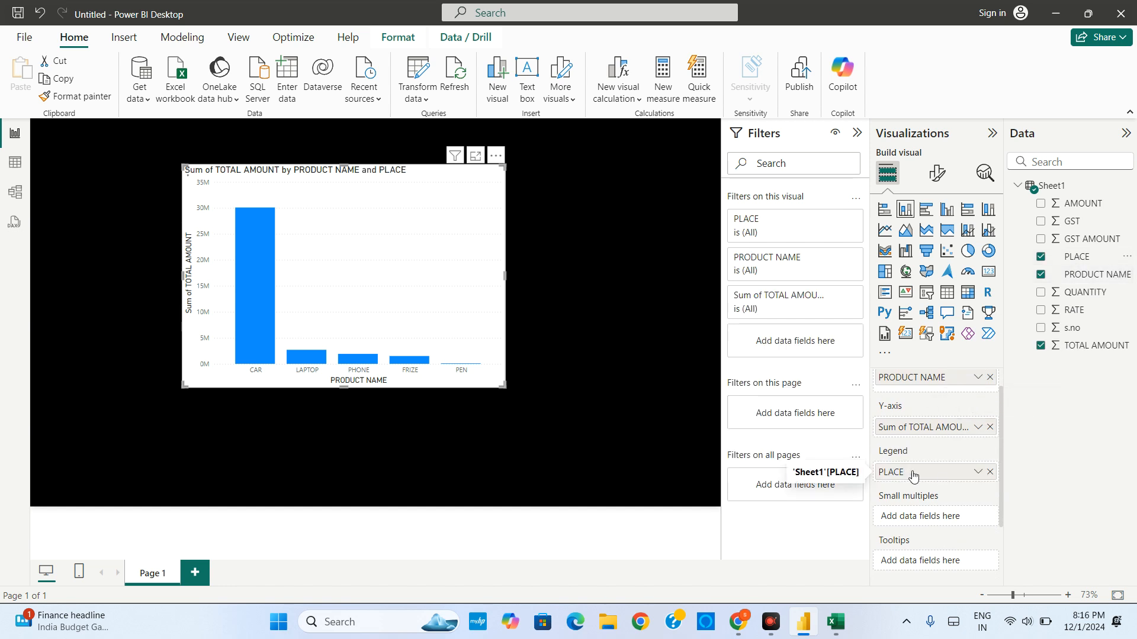
{"action": "mouse_move", "coordinate": [257, 305]}
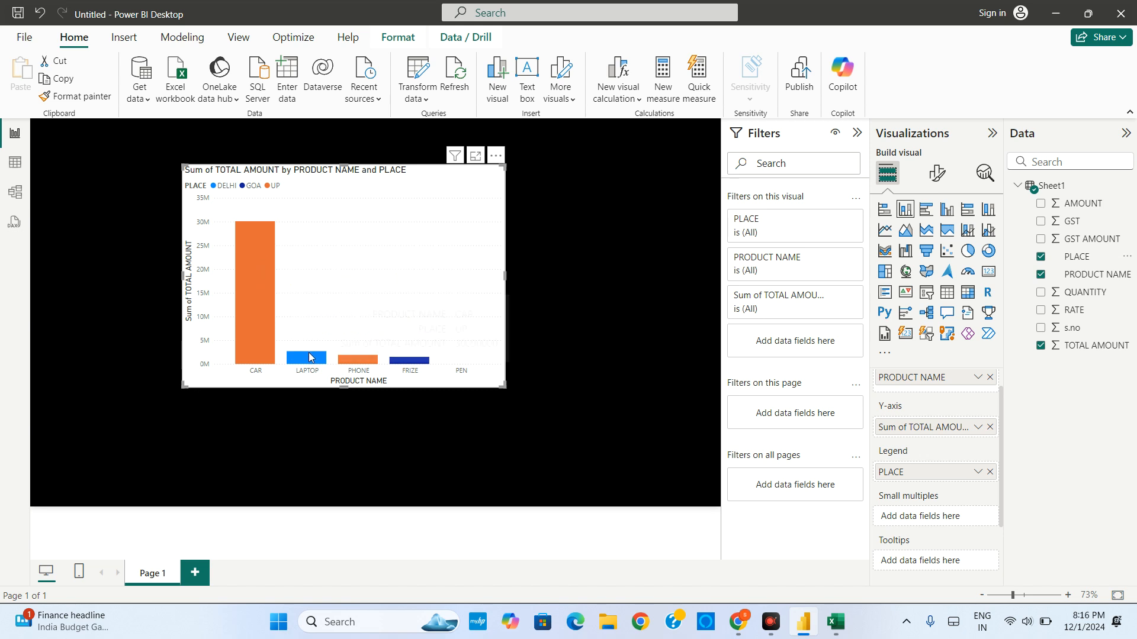
{"action": "mouse_move", "coordinate": [308, 354]}
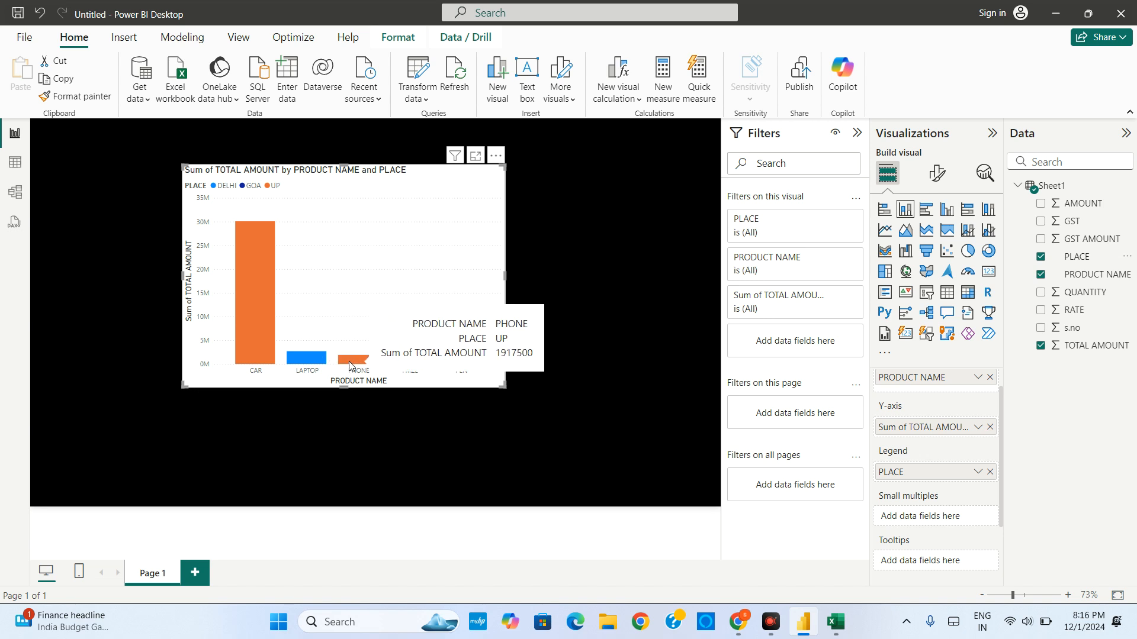
{"action": "mouse_move", "coordinate": [397, 362]}
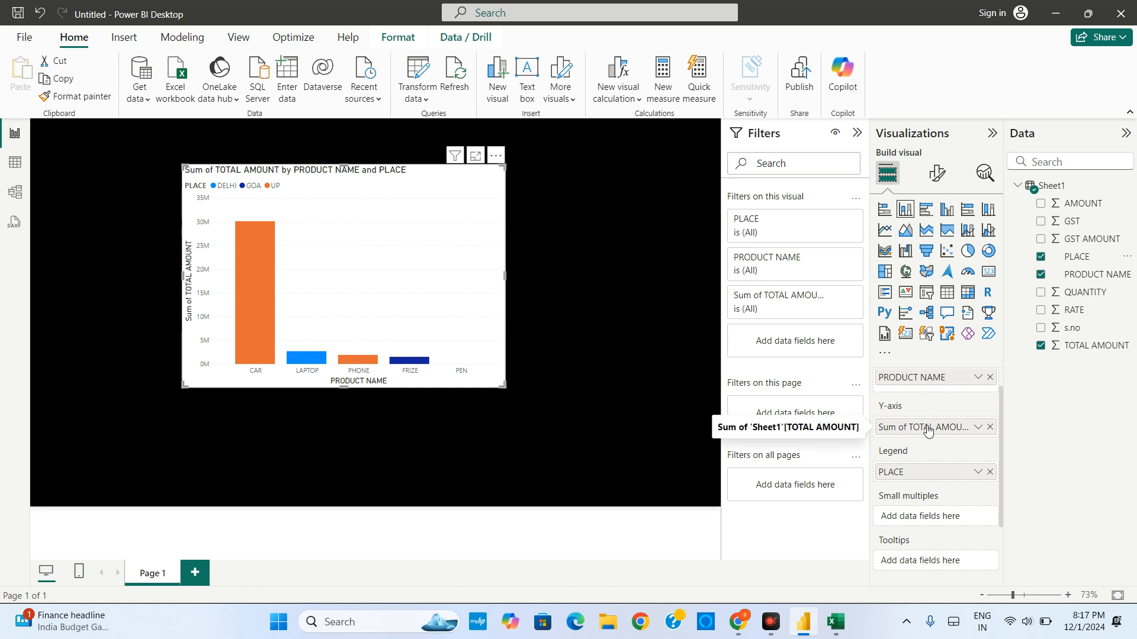
Rename the chart's X-axis field to PRODUCT and its Y-axis field to TOTAL AMOUNT.
{"action": "double_click", "coordinate": [945, 382]}
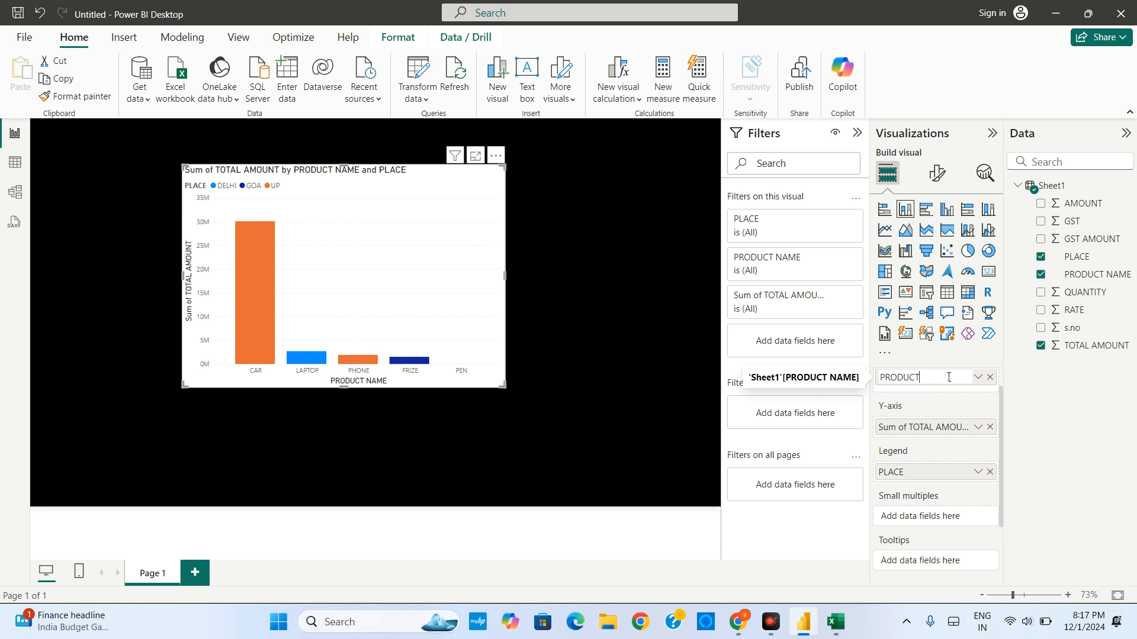
{"action": "key", "text": "Return"}
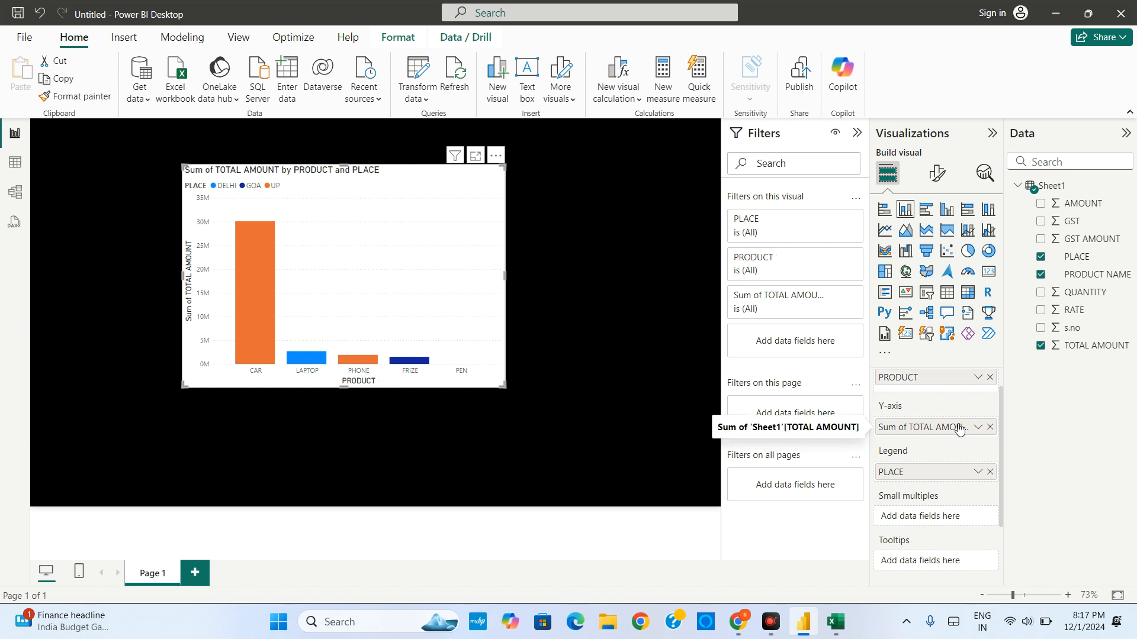
{"action": "double_click", "coordinate": [960, 429]}
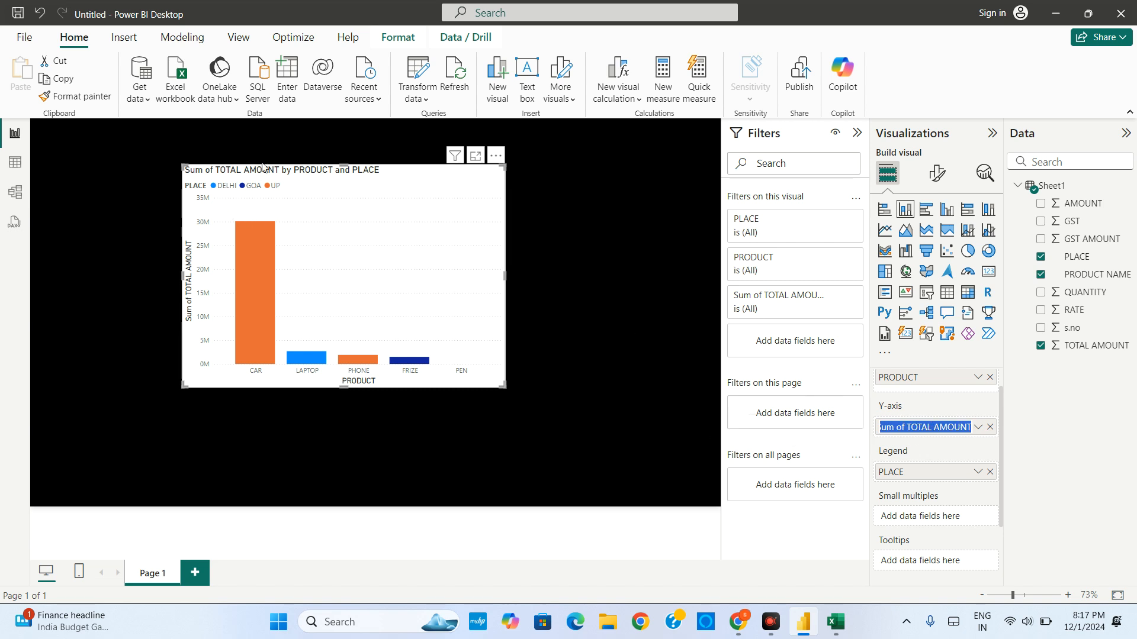
{"action": "left_click", "coordinate": [908, 427]}
{"action": "key", "text": "BackSpace"}
{"action": "key", "text": "BackSpace"}
{"action": "key", "text": "BackSpace"}
{"action": "key", "text": "BackSpace"}
{"action": "key", "text": "BackSpace"}
{"action": "key", "text": "BackSpace"}
{"action": "key", "text": "BackSpace"}
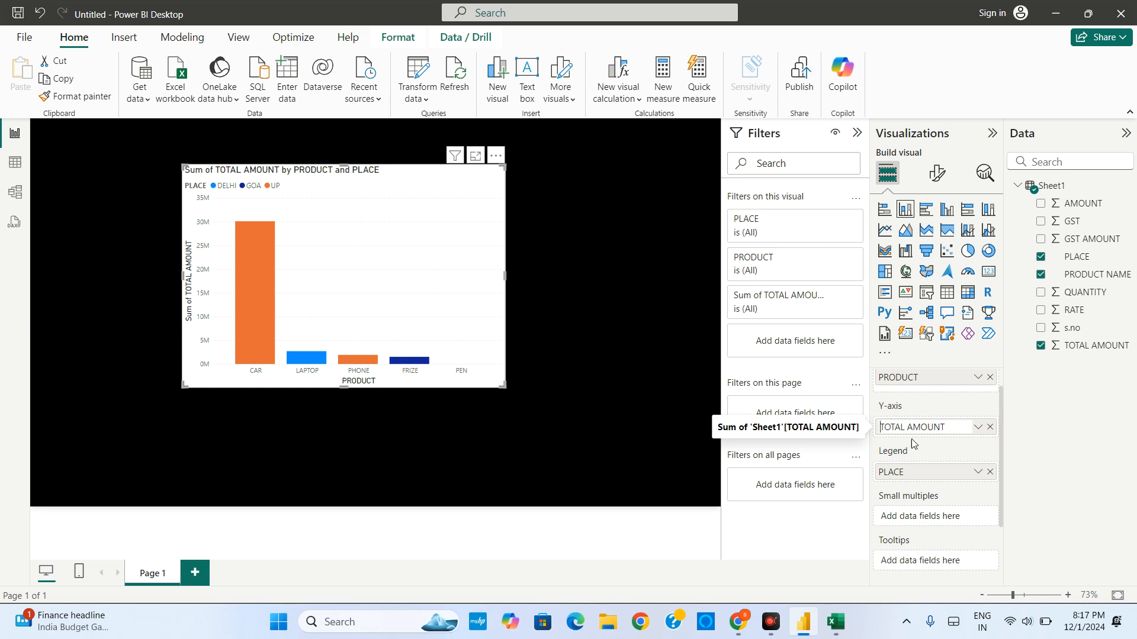
{"action": "left_click", "coordinate": [916, 473]}
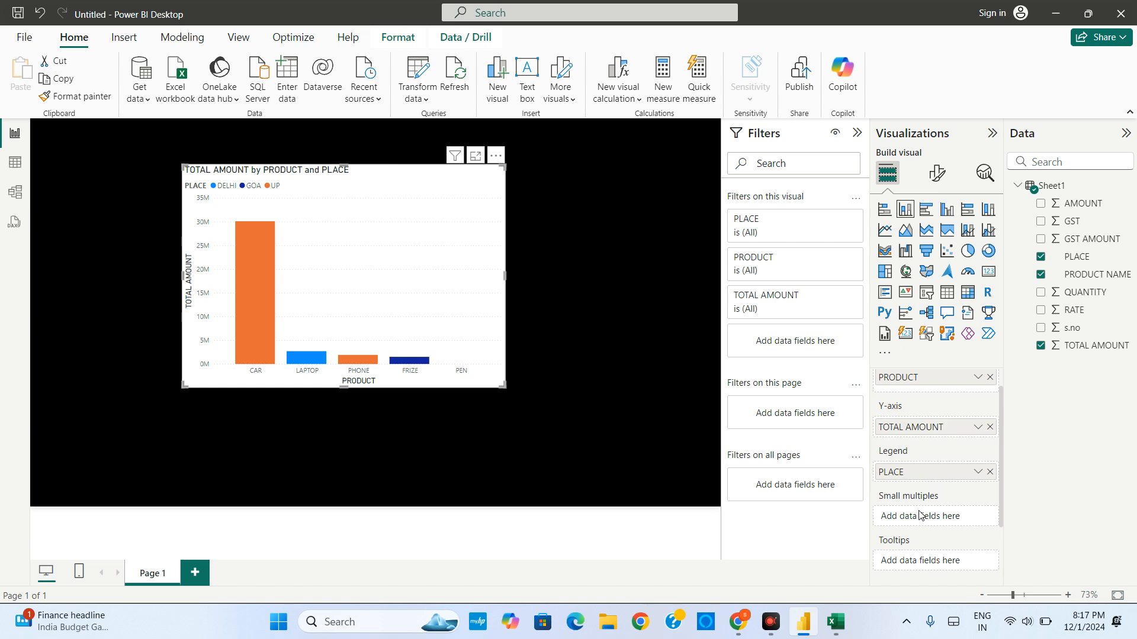
Format the column chart's X-axis values as bold, font size 20, in the red theme color.
{"action": "scroll", "coordinate": [922, 511], "scroll_direction": "down", "scroll_amount": 2}
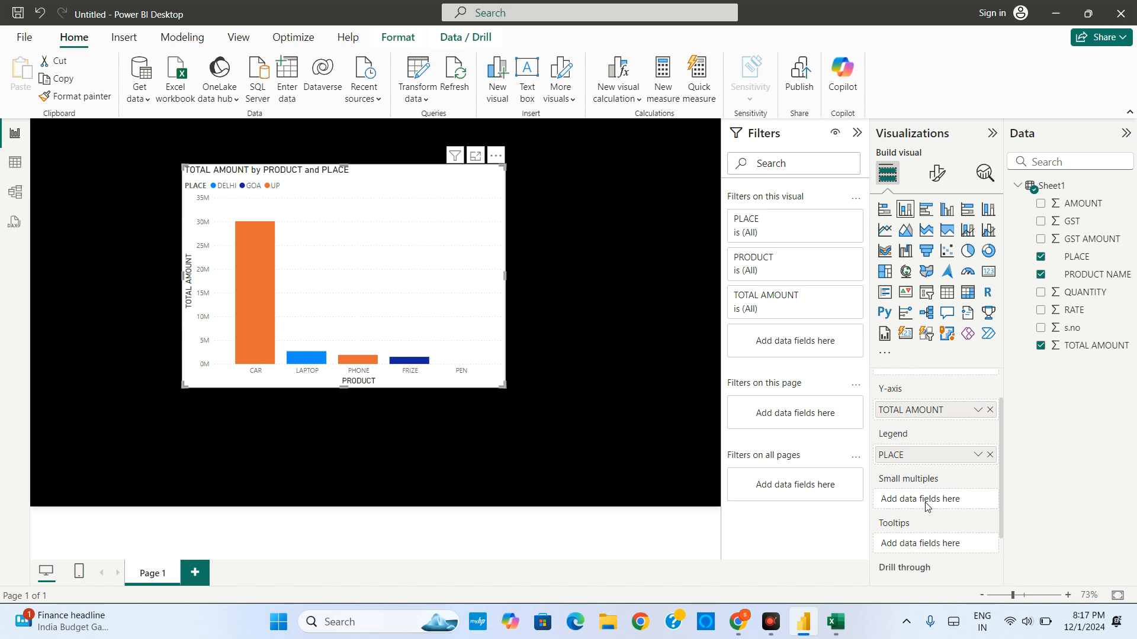
{"action": "scroll", "coordinate": [927, 507], "scroll_direction": "down", "scroll_amount": 1}
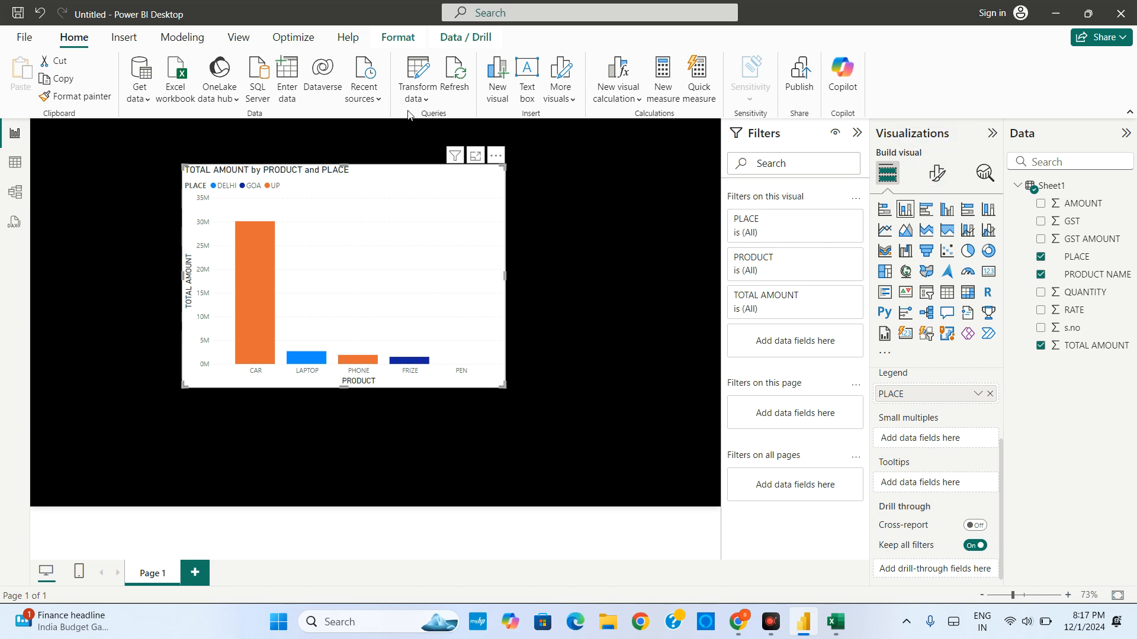
{"action": "left_click", "coordinate": [937, 174]}
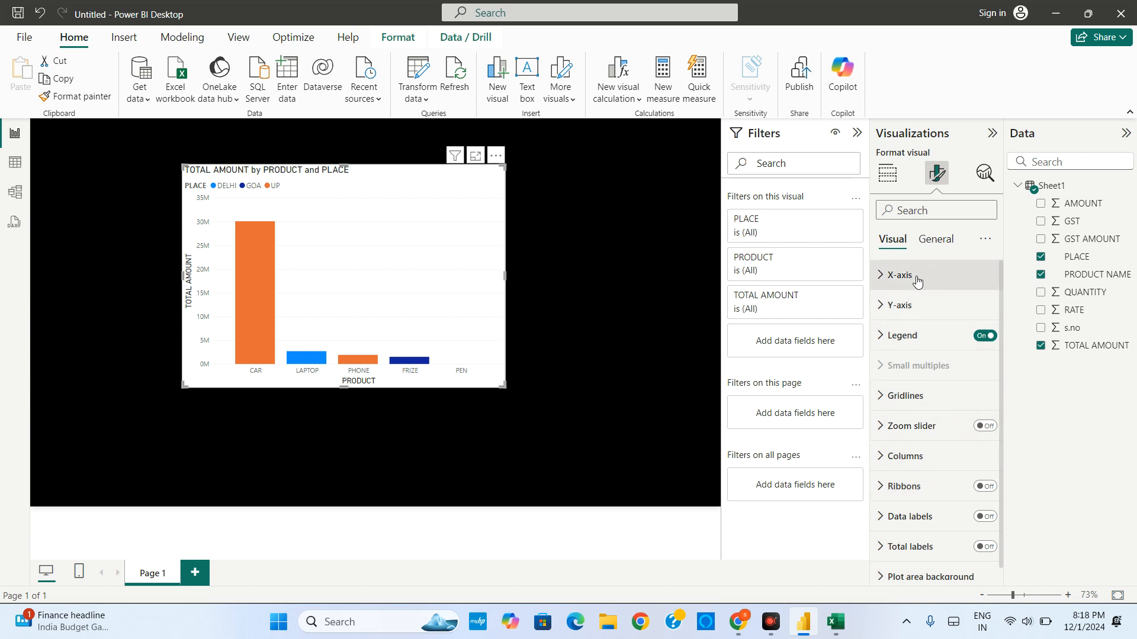
{"action": "left_click", "coordinate": [943, 240]}
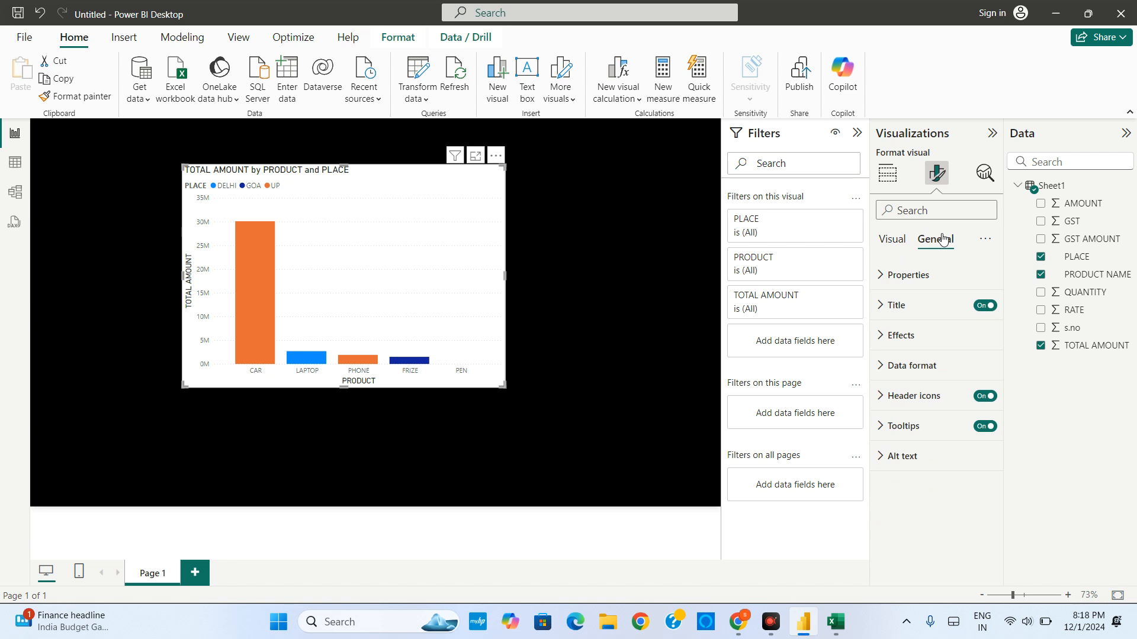
{"action": "left_click", "coordinate": [892, 240]}
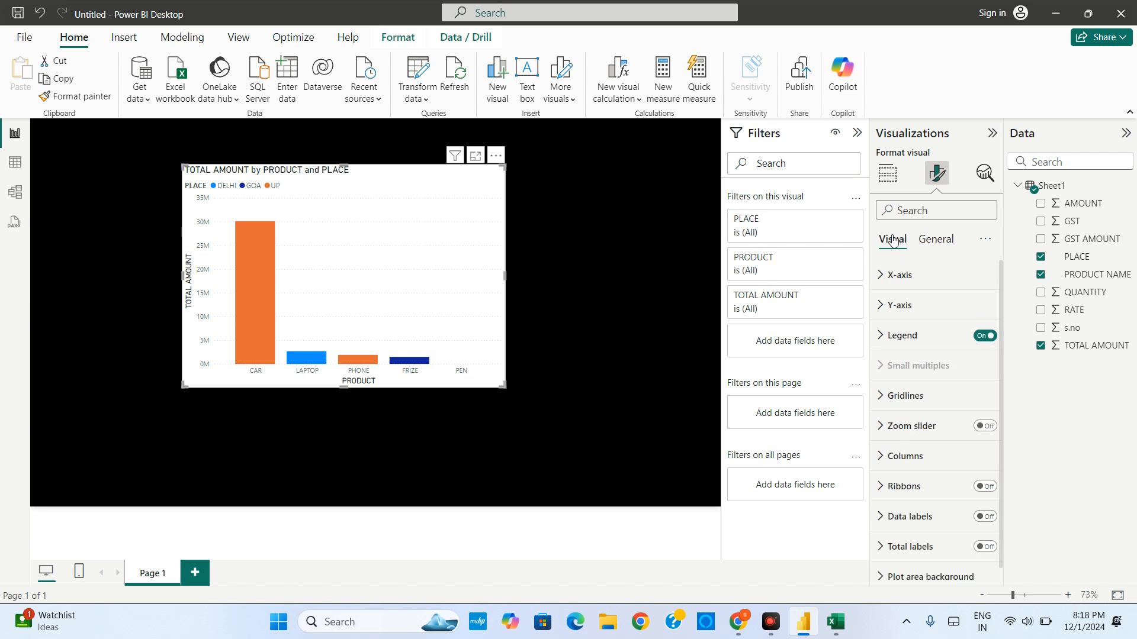
{"action": "left_click", "coordinate": [911, 282]}
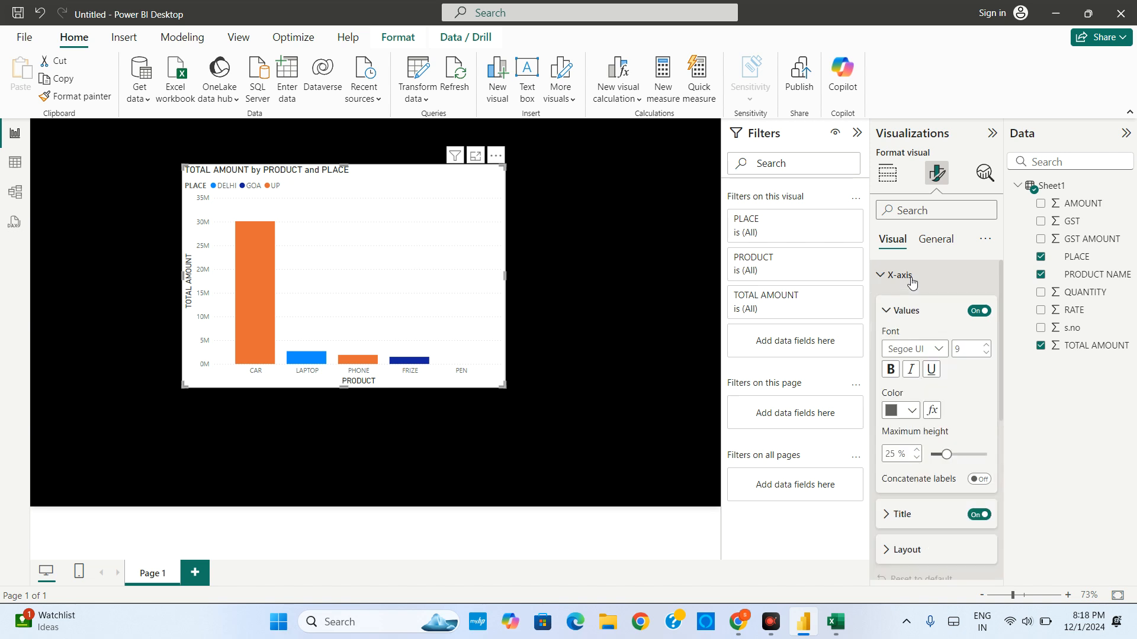
{"action": "left_click", "coordinate": [894, 369]}
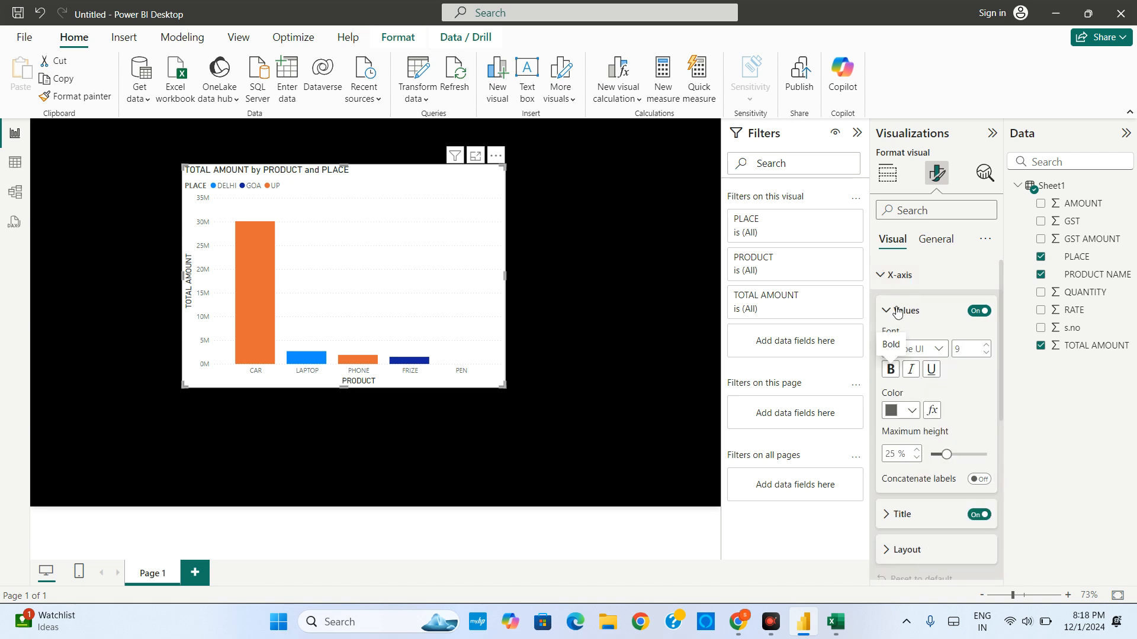
{"action": "left_click", "coordinate": [895, 373]}
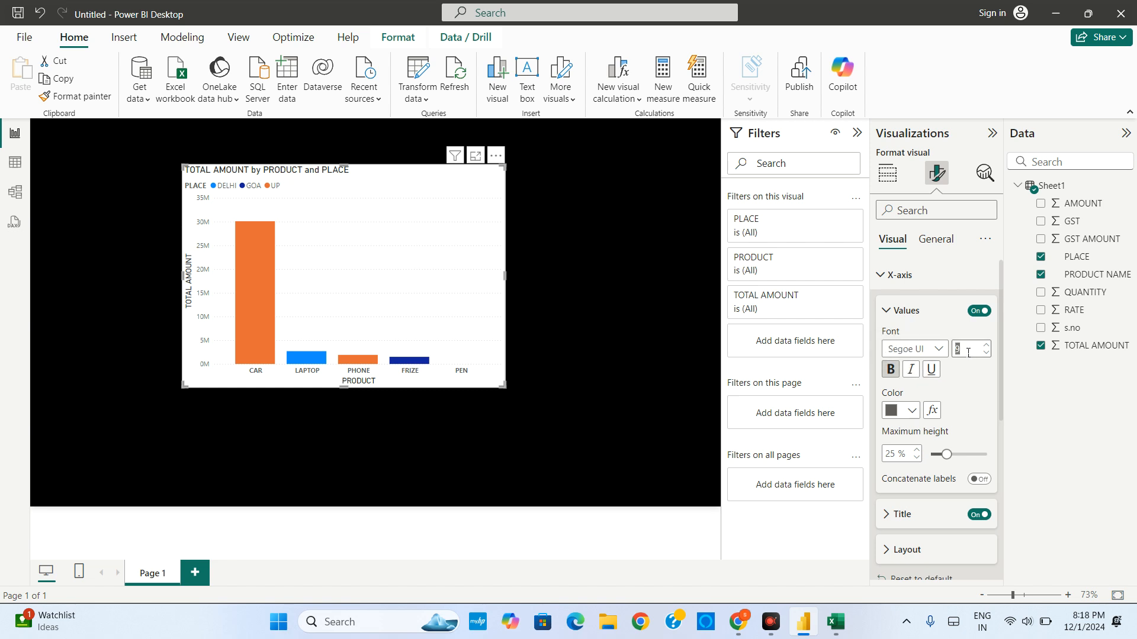
{"action": "type", "text": "20"}
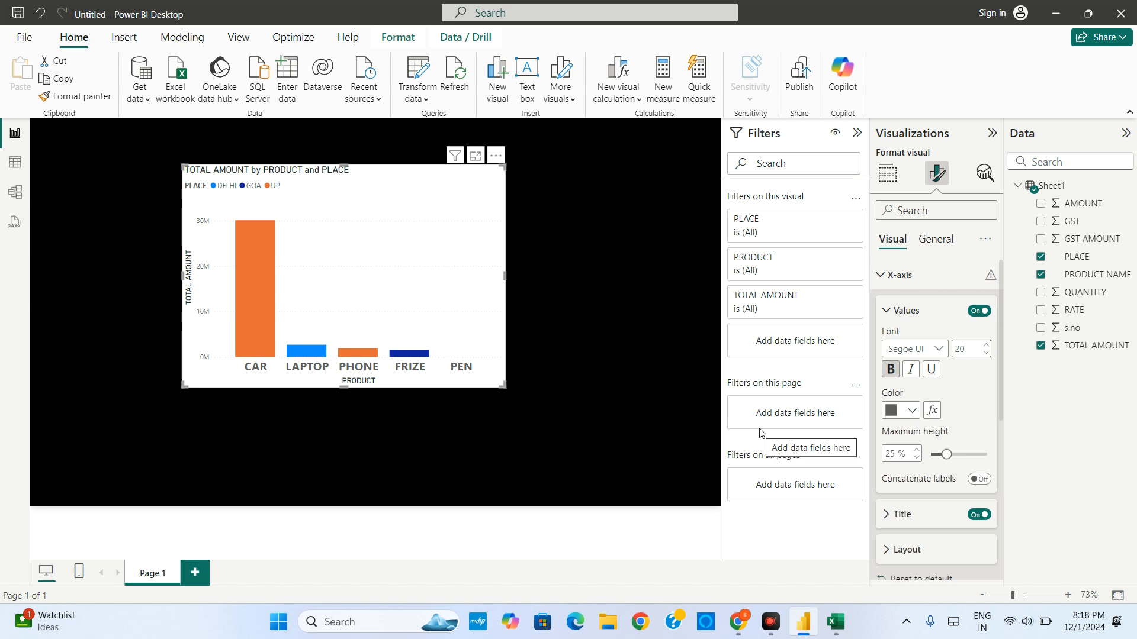
{"action": "left_click", "coordinate": [911, 415]}
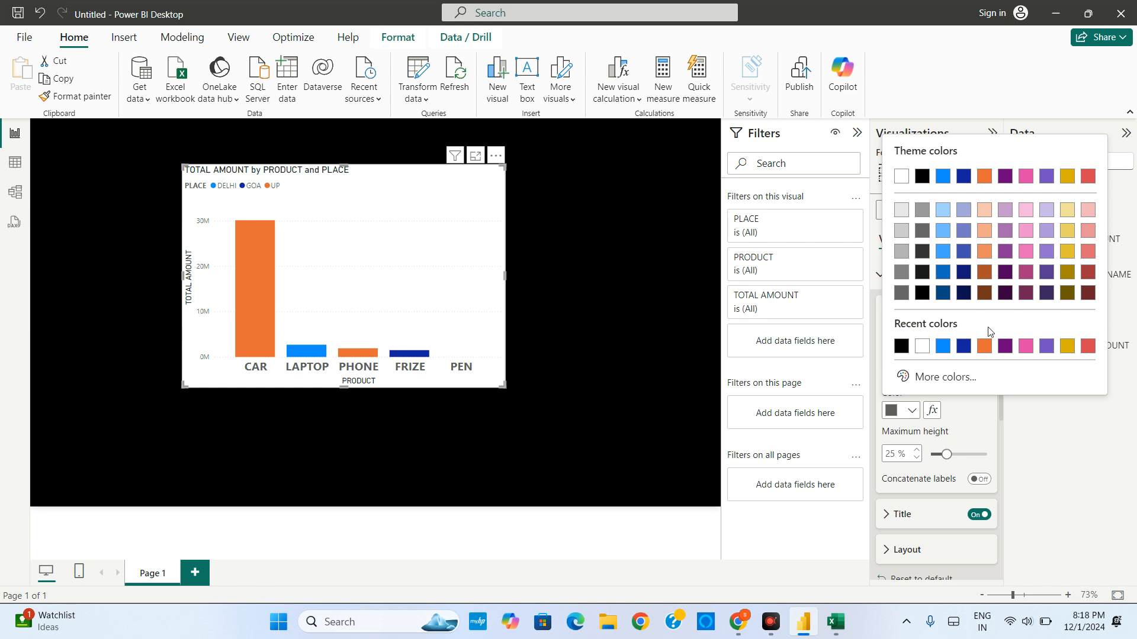
{"action": "left_click", "coordinate": [1088, 176]}
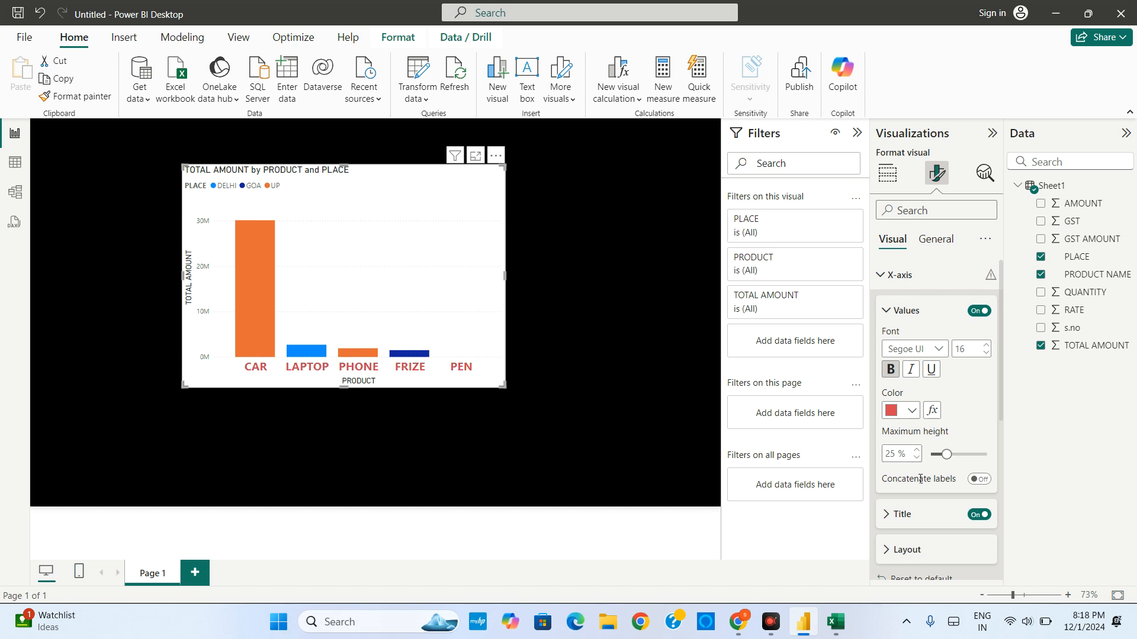
Format the column chart's X-axis title as bold, font size 15, in the light blue recent color.
{"action": "scroll", "coordinate": [904, 518], "scroll_direction": "down", "scroll_amount": 1}
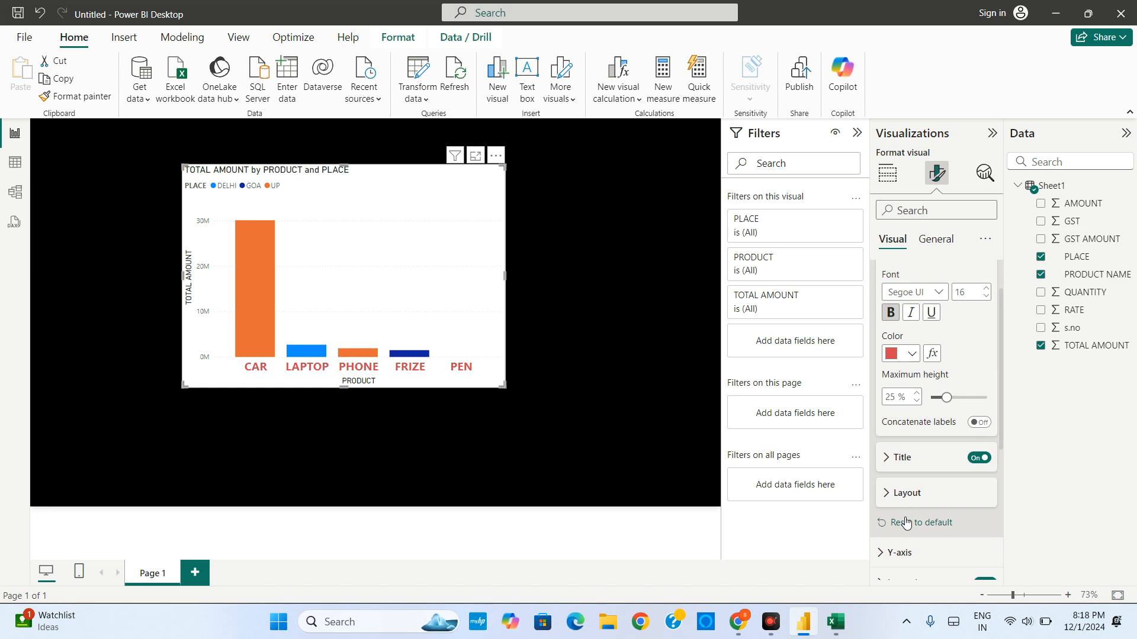
{"action": "left_click", "coordinate": [896, 468]}
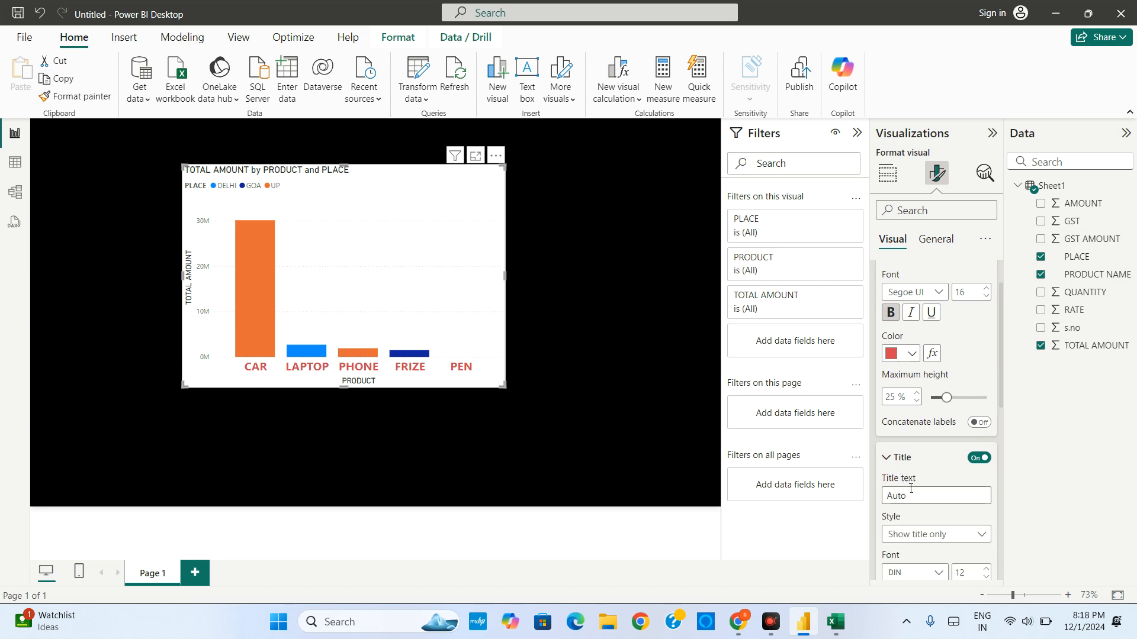
{"action": "scroll", "coordinate": [909, 487], "scroll_direction": "down", "scroll_amount": 3}
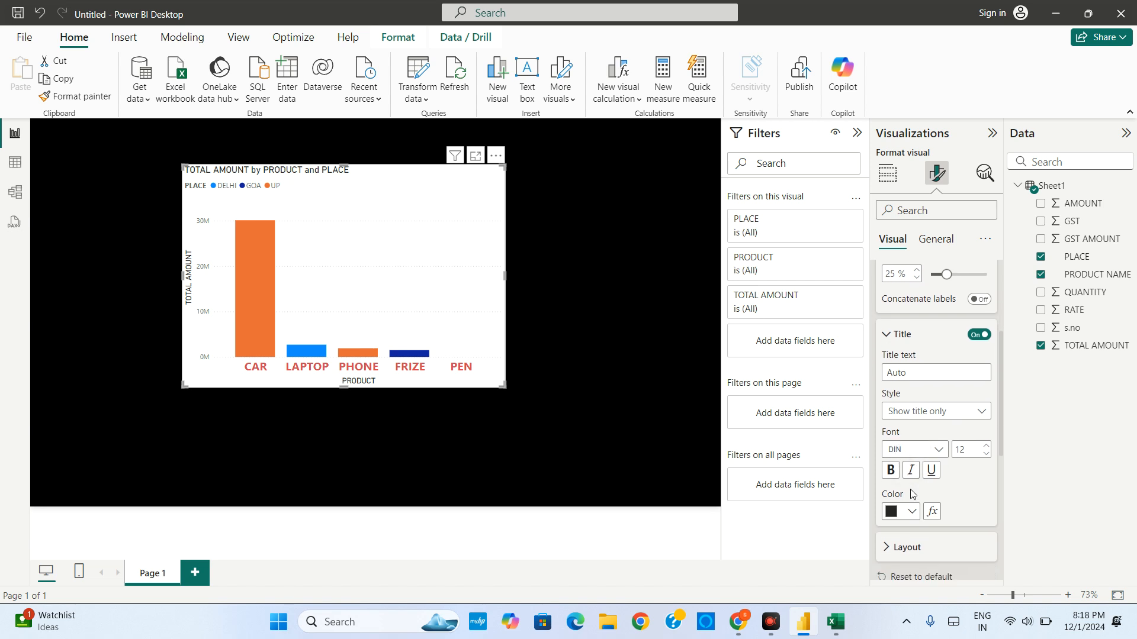
{"action": "left_click", "coordinate": [890, 479]}
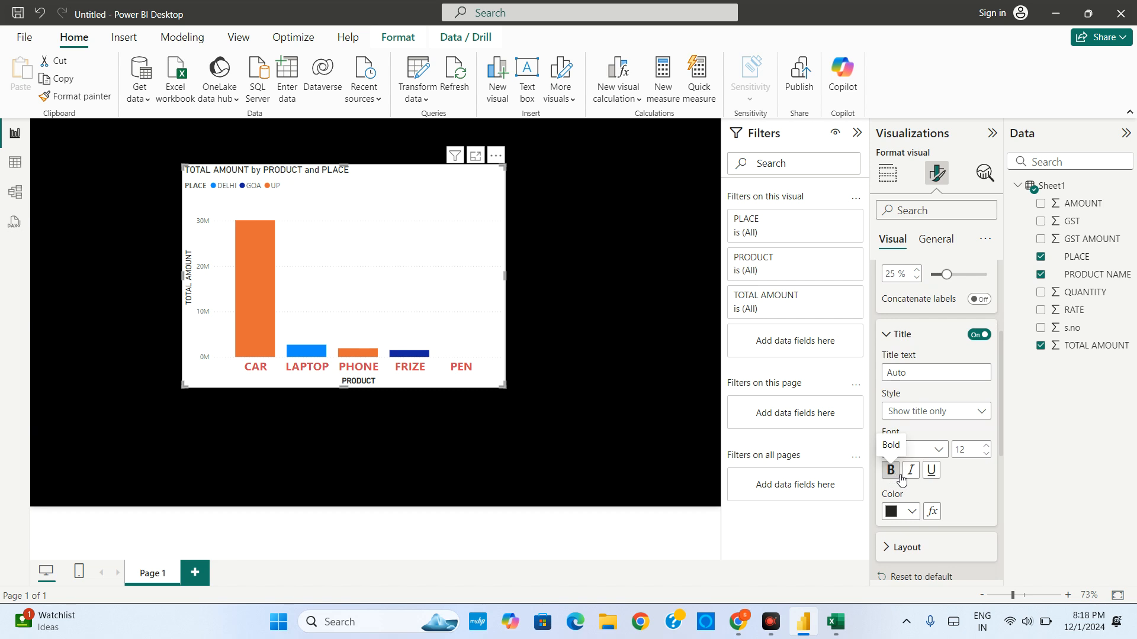
{"action": "double_click", "coordinate": [972, 451]}
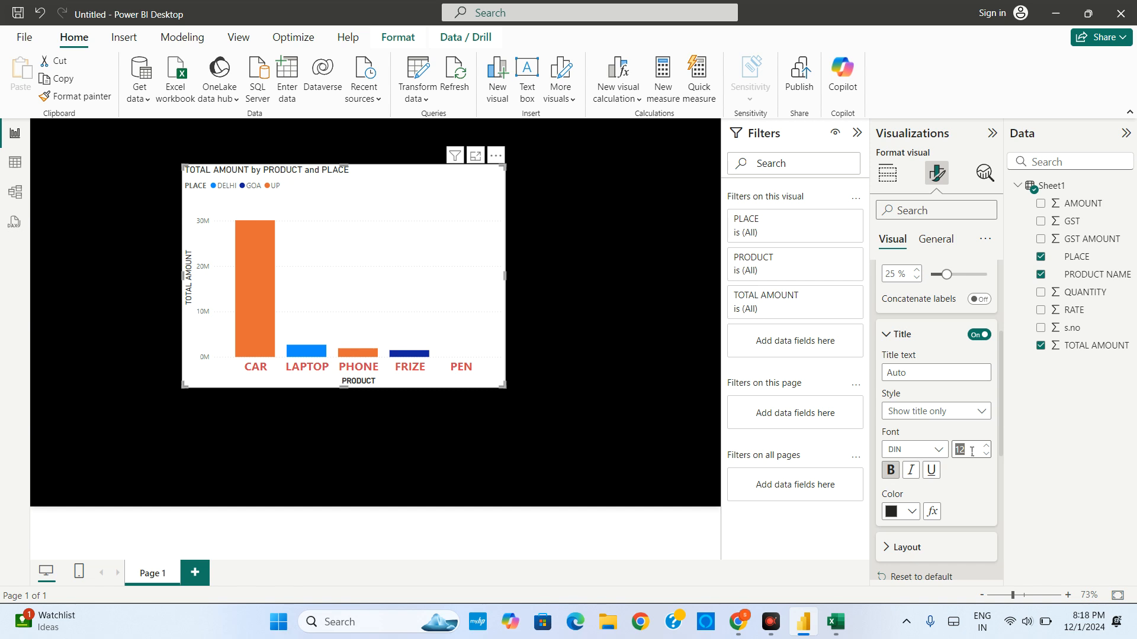
{"action": "type", "text": "15"}
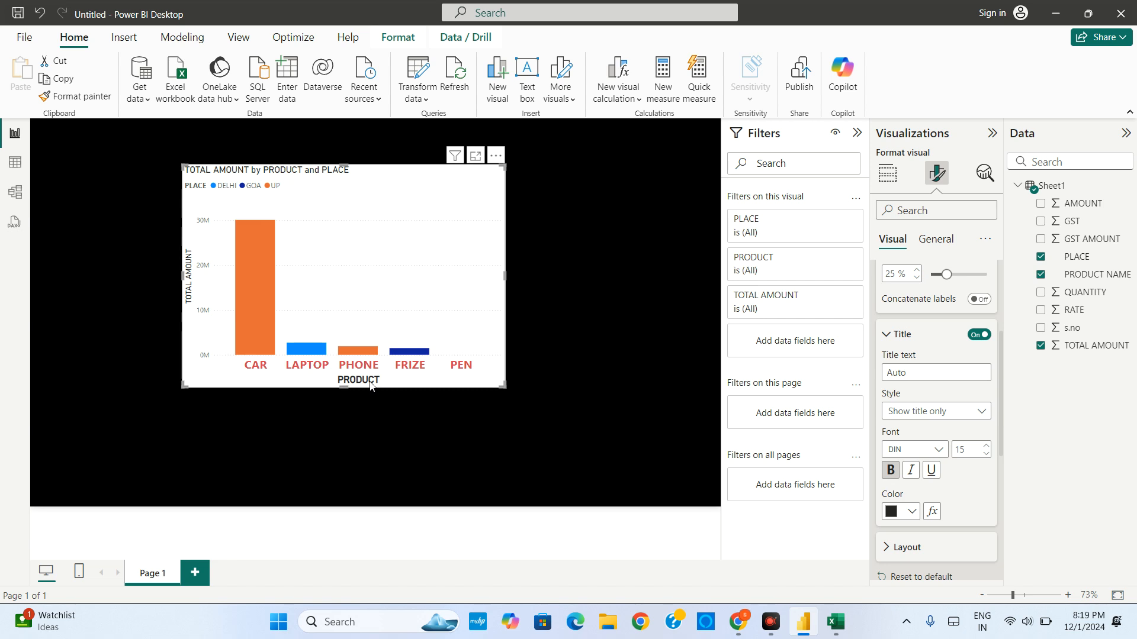
{"action": "left_click", "coordinate": [911, 513]}
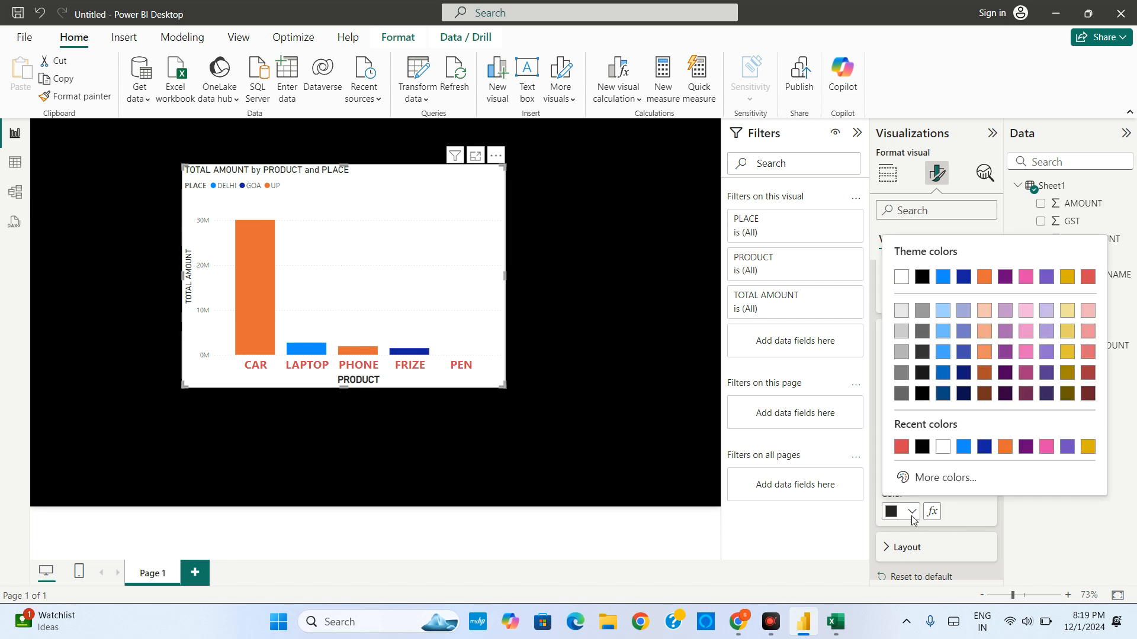
{"action": "left_click", "coordinate": [964, 447]}
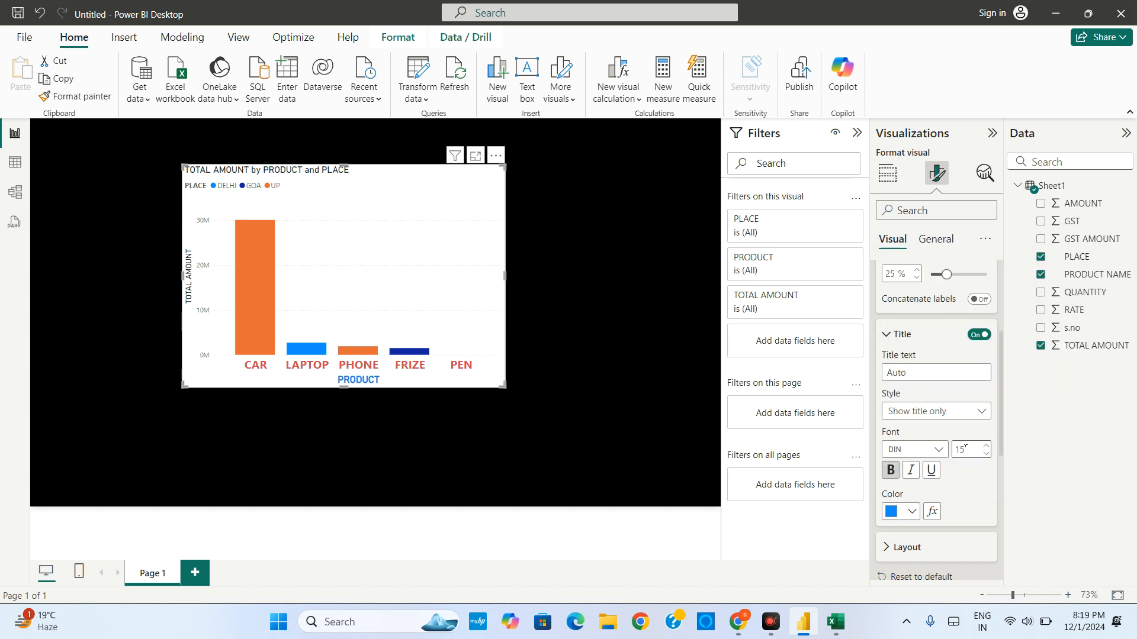
Set the minimum of the chart's Y-axis range to -6.
{"action": "scroll", "coordinate": [965, 491], "scroll_direction": "down", "scroll_amount": 3}
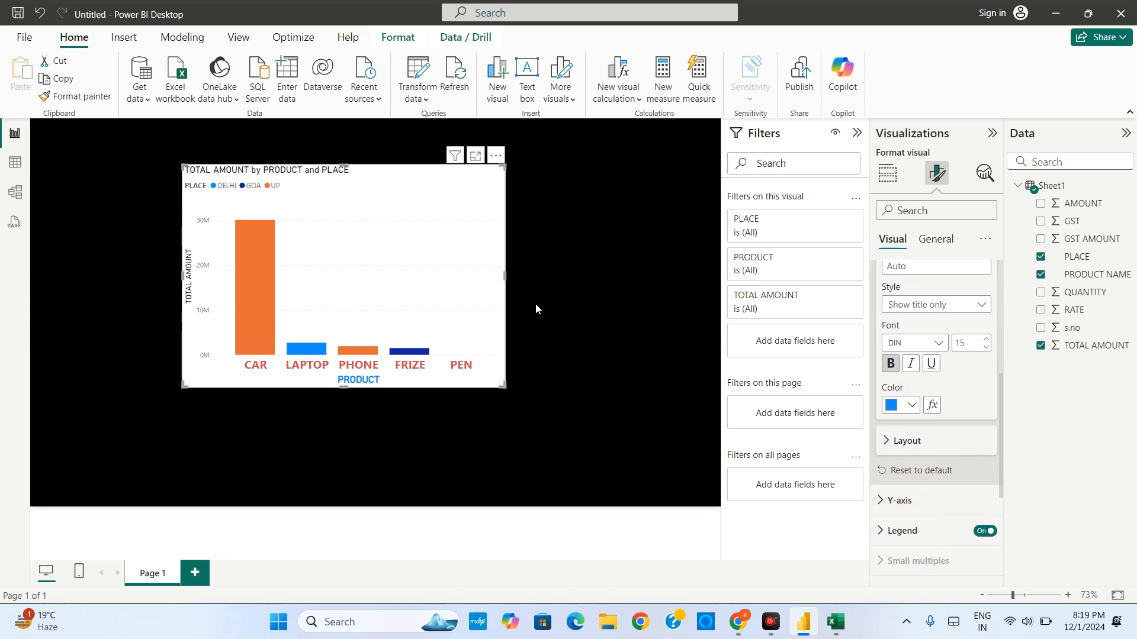
{"action": "scroll", "coordinate": [924, 454], "scroll_direction": "down", "scroll_amount": 1}
{"action": "left_click", "coordinate": [923, 450]}
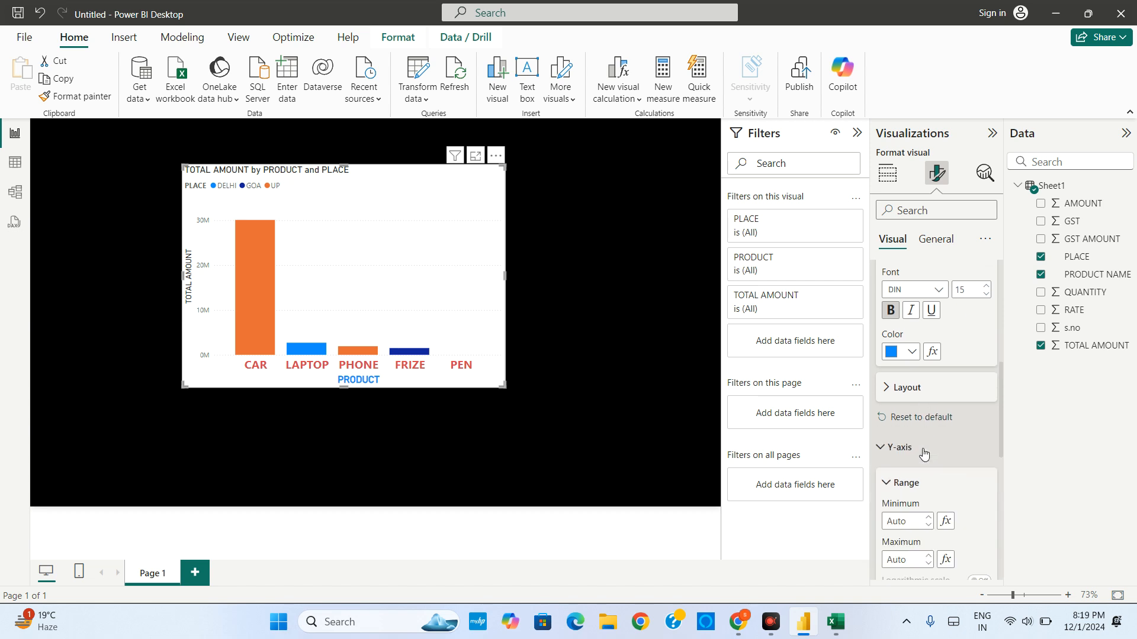
{"action": "scroll", "coordinate": [923, 472], "scroll_direction": "down", "scroll_amount": 3}
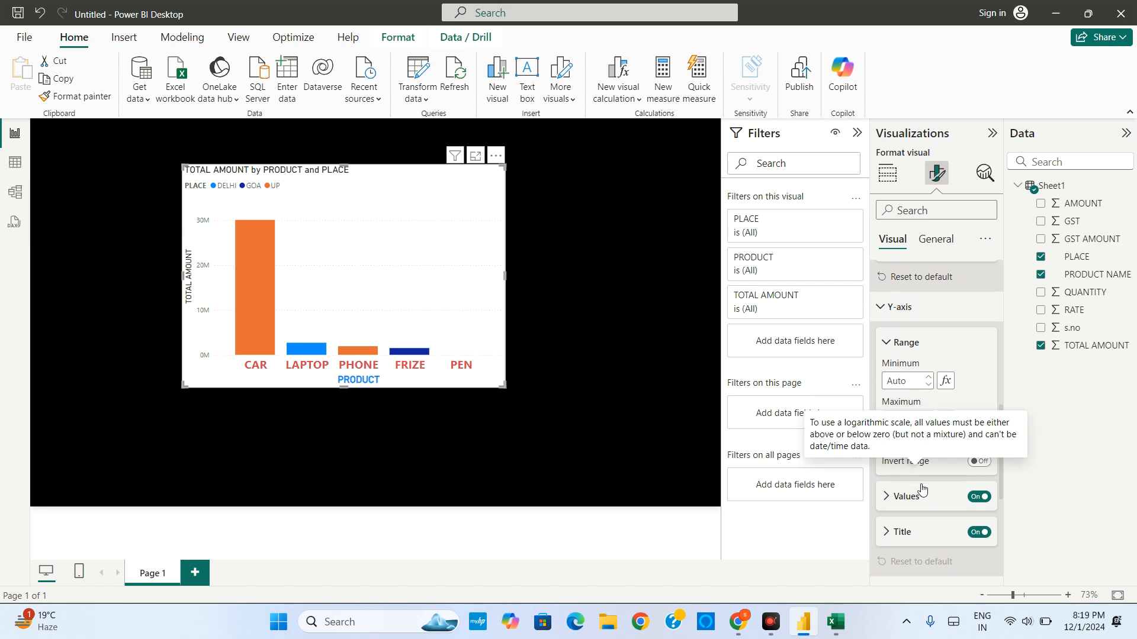
{"action": "left_click", "coordinate": [929, 368]}
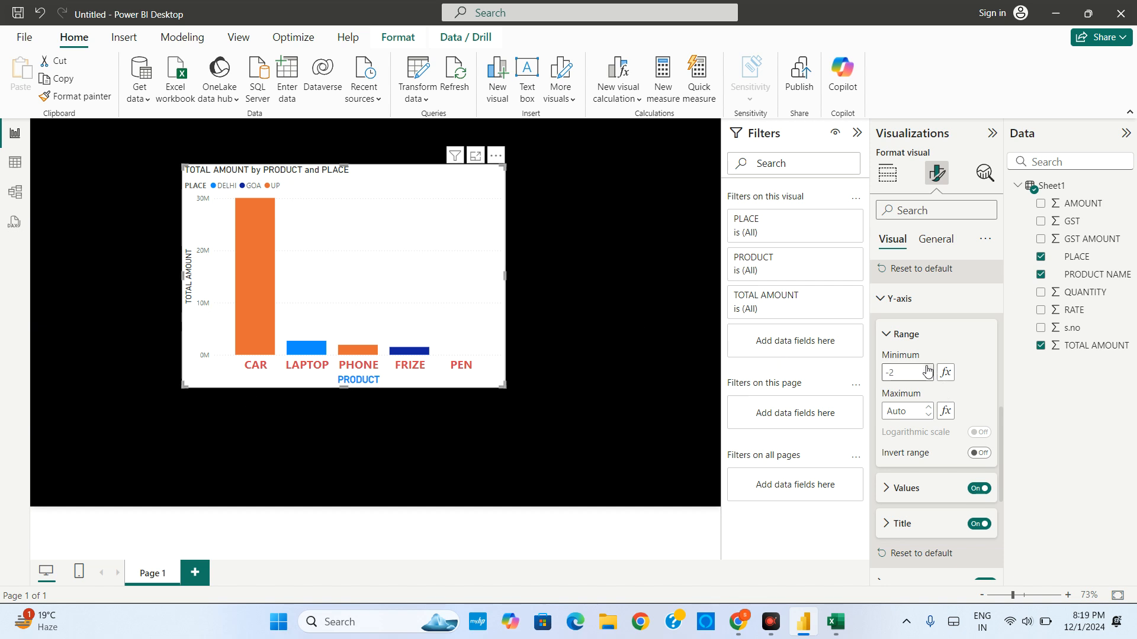
{"action": "left_click", "coordinate": [928, 368]}
Format the column chart's Y-axis values as bold, font size 20, in the red color.
{"action": "left_click", "coordinate": [916, 499]}
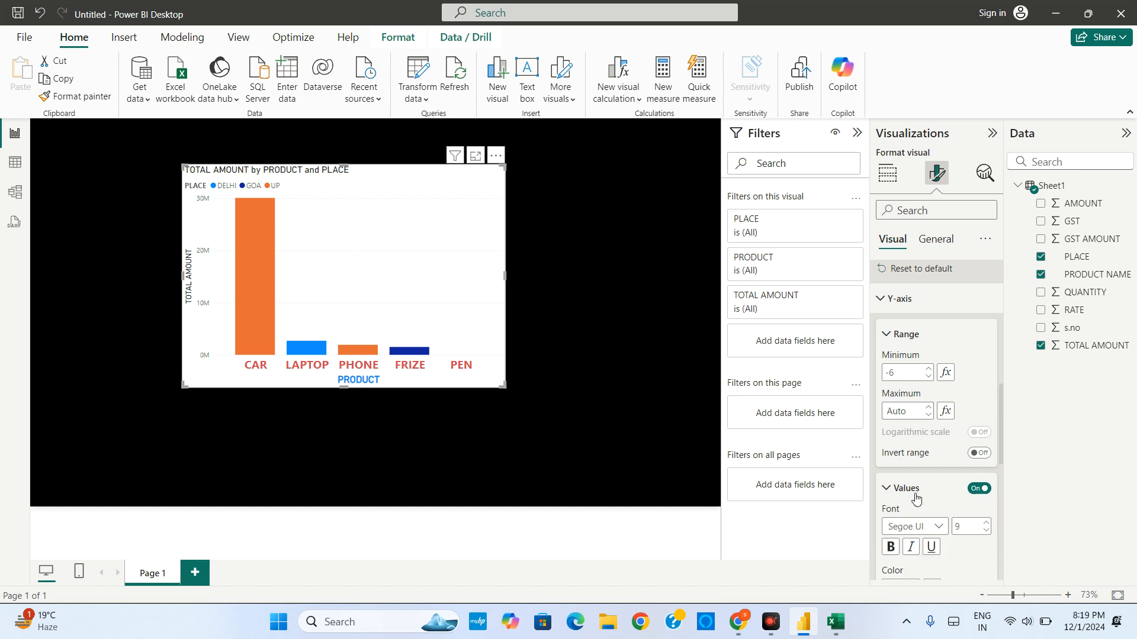
{"action": "scroll", "coordinate": [916, 499], "scroll_direction": "down", "scroll_amount": 3}
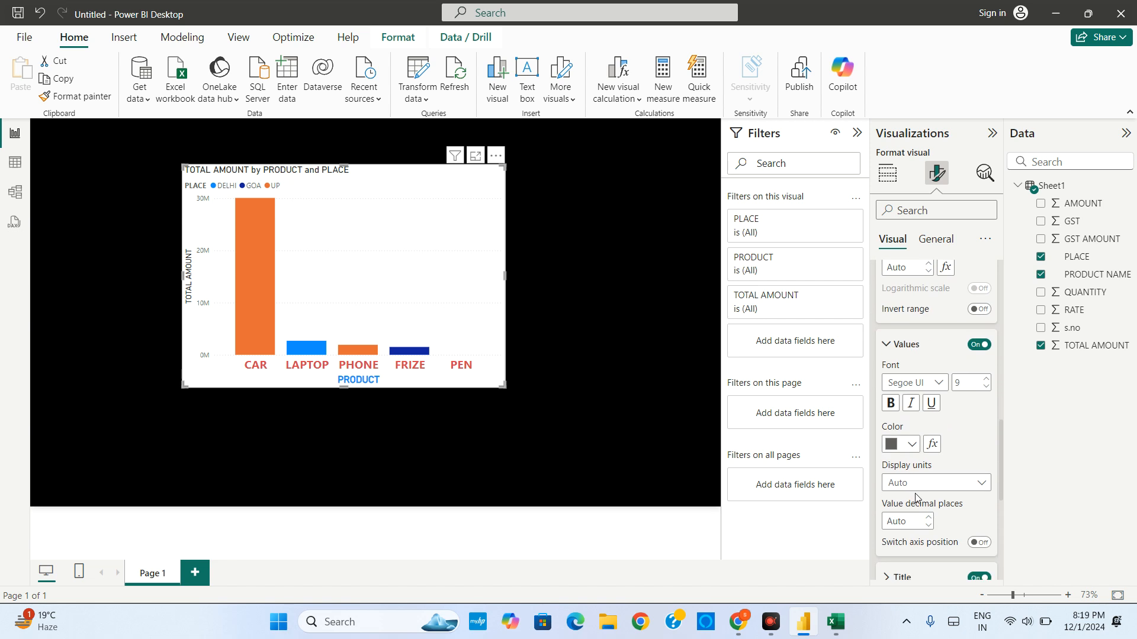
{"action": "left_click", "coordinate": [893, 408]}
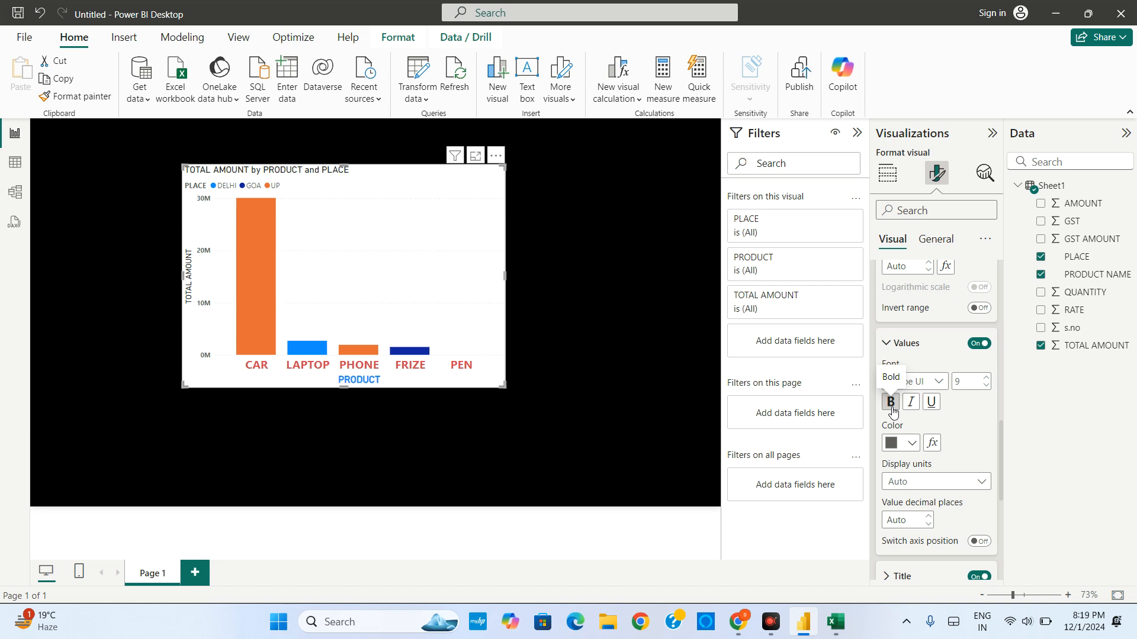
{"action": "left_click", "coordinate": [968, 374]}
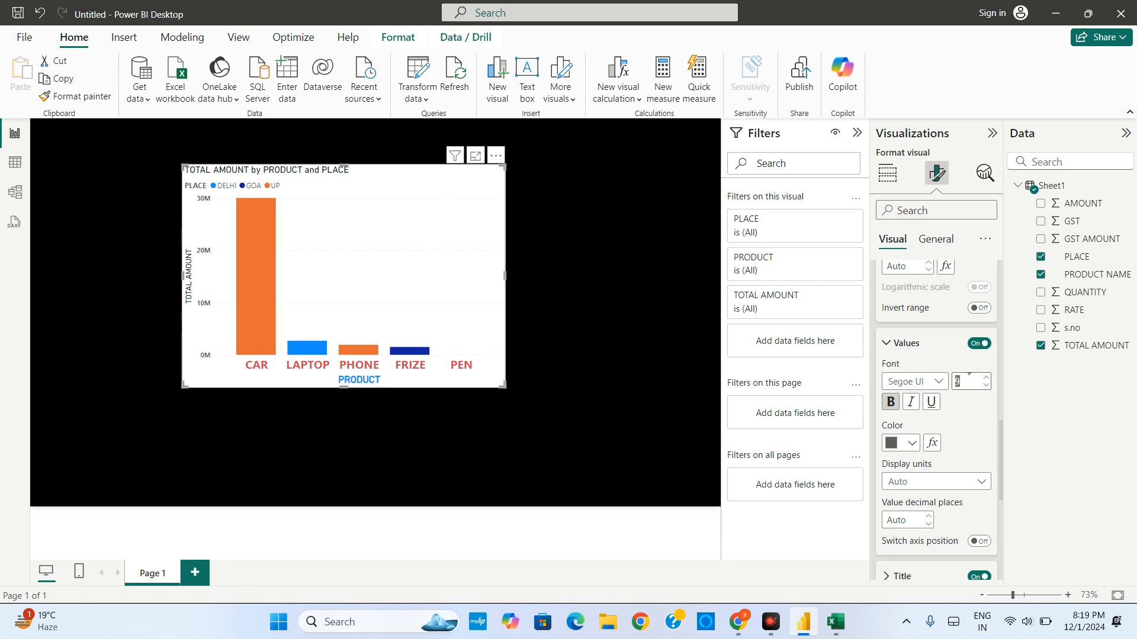
{"action": "type", "text": "20"}
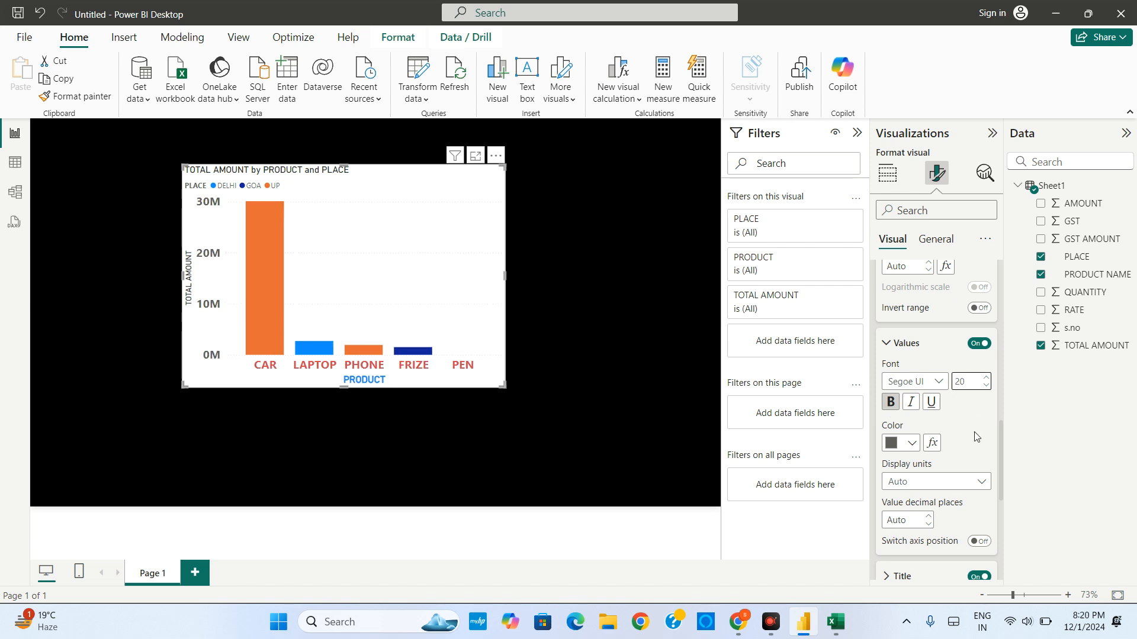
{"action": "left_click", "coordinate": [913, 442]}
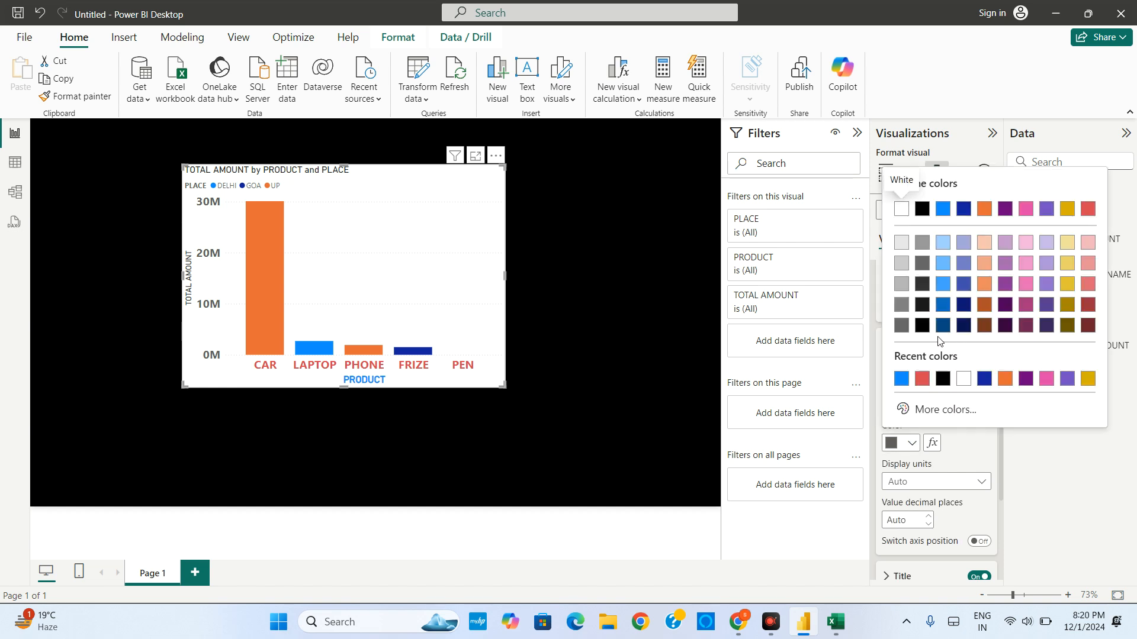
{"action": "left_click", "coordinate": [924, 379]}
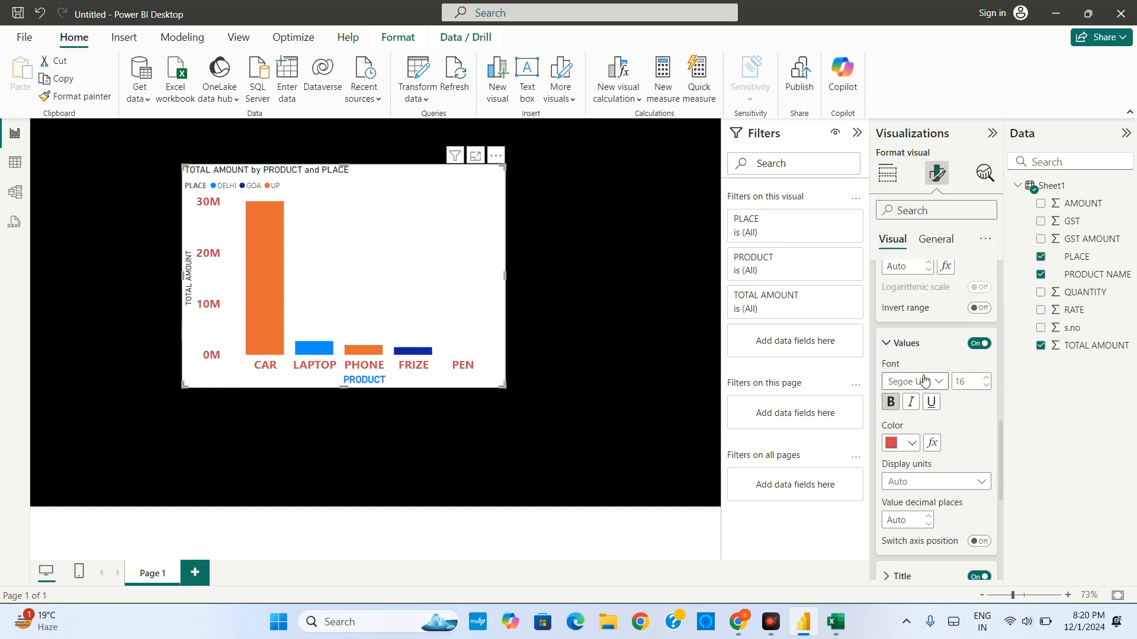
Try None and Thousands as the Y-axis values' display units, and settle on Millions.
{"action": "left_click", "coordinate": [935, 487]}
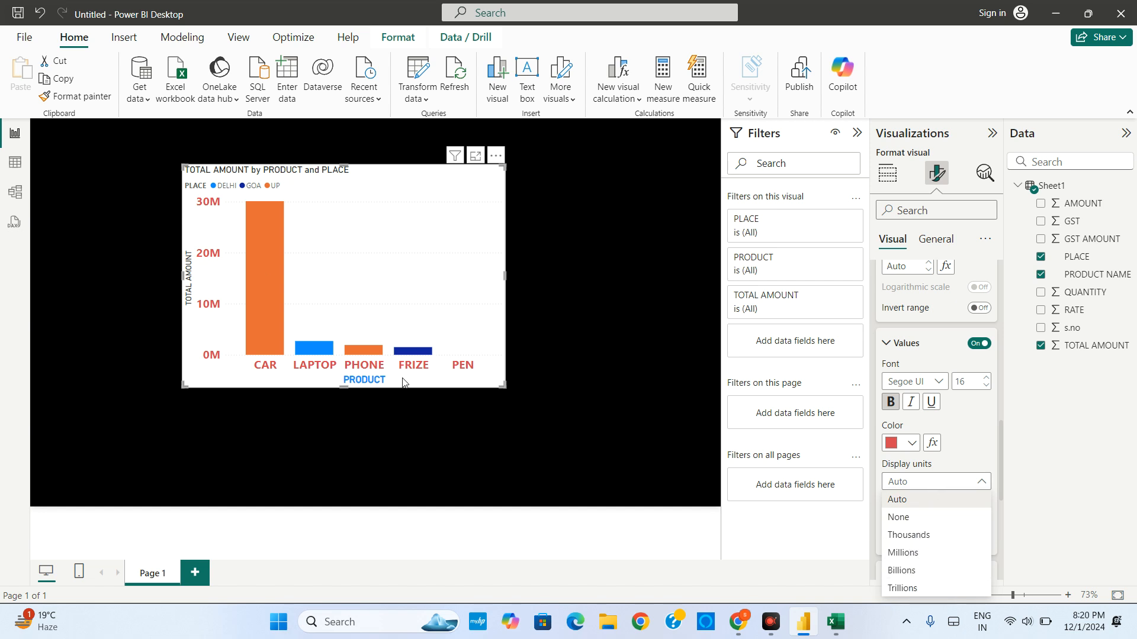
{"action": "left_click", "coordinate": [951, 517]}
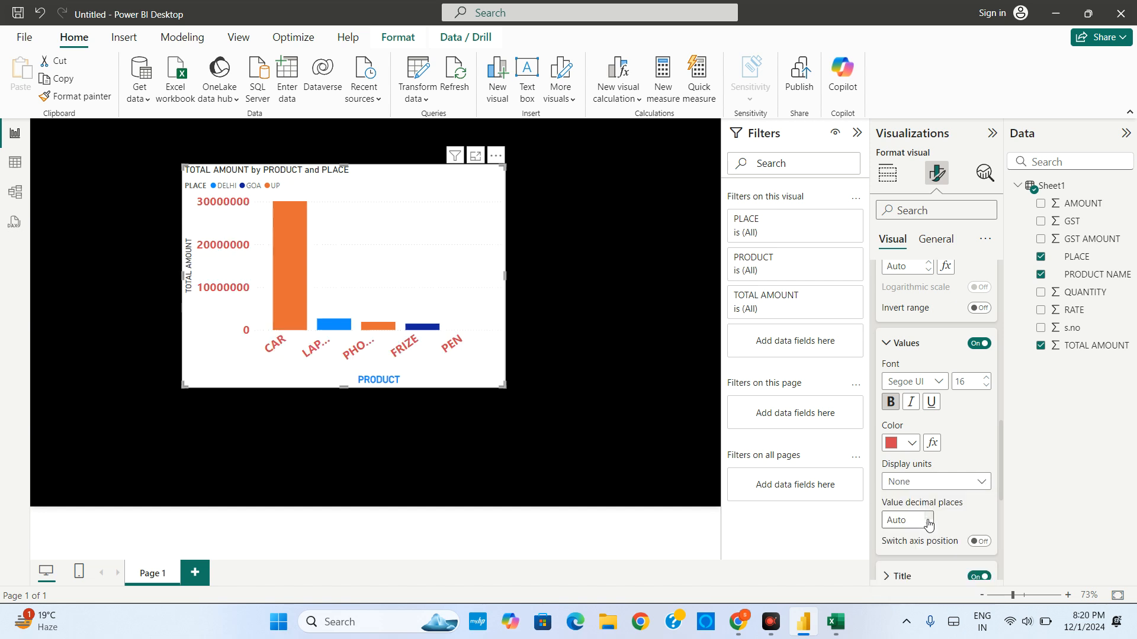
{"action": "left_click", "coordinate": [934, 491]}
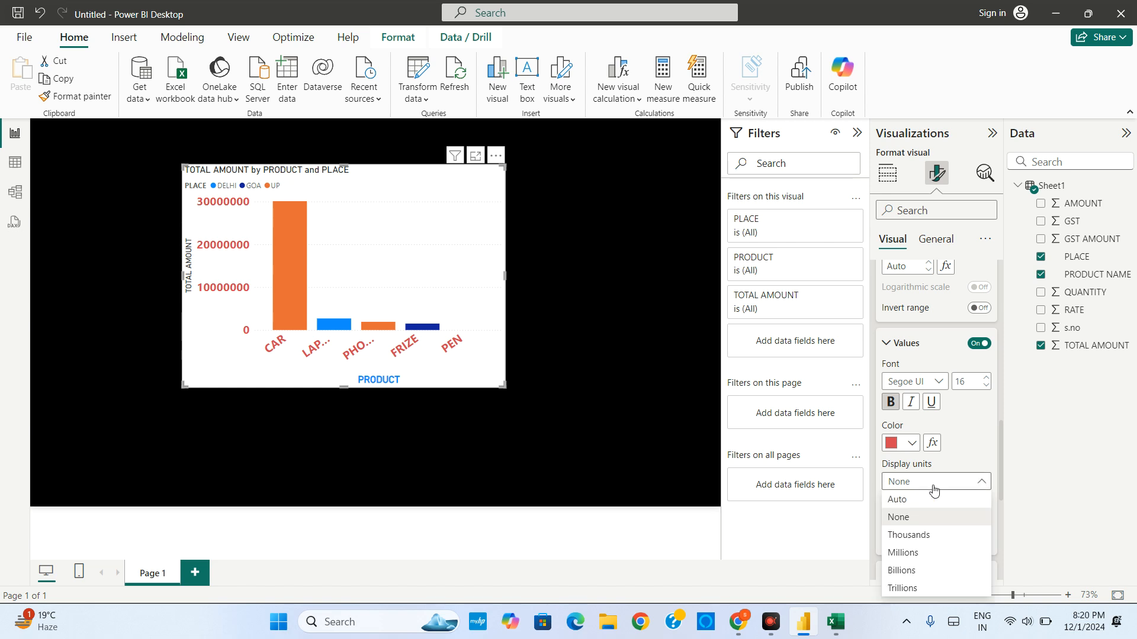
{"action": "left_click", "coordinate": [909, 535]}
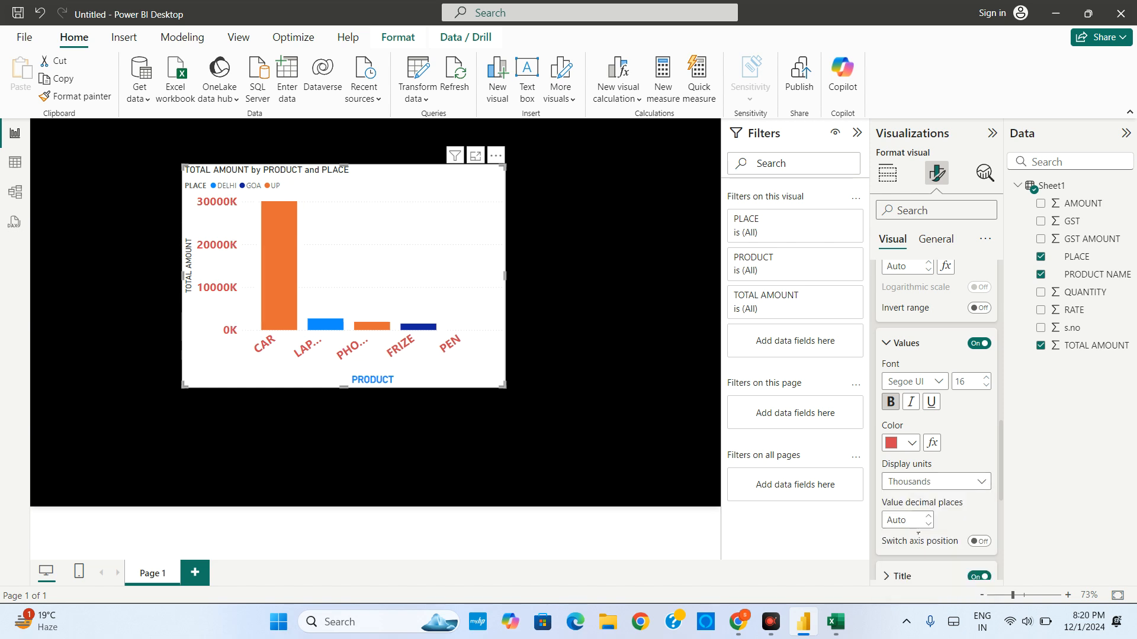
{"action": "left_click", "coordinate": [923, 484]}
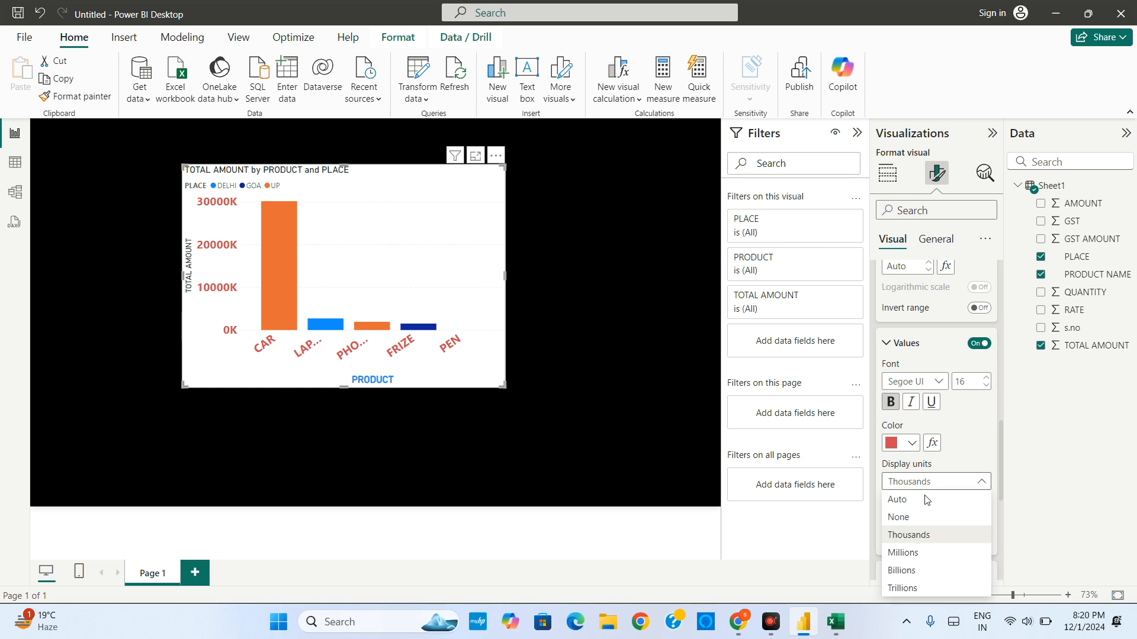
{"action": "left_click", "coordinate": [921, 553]}
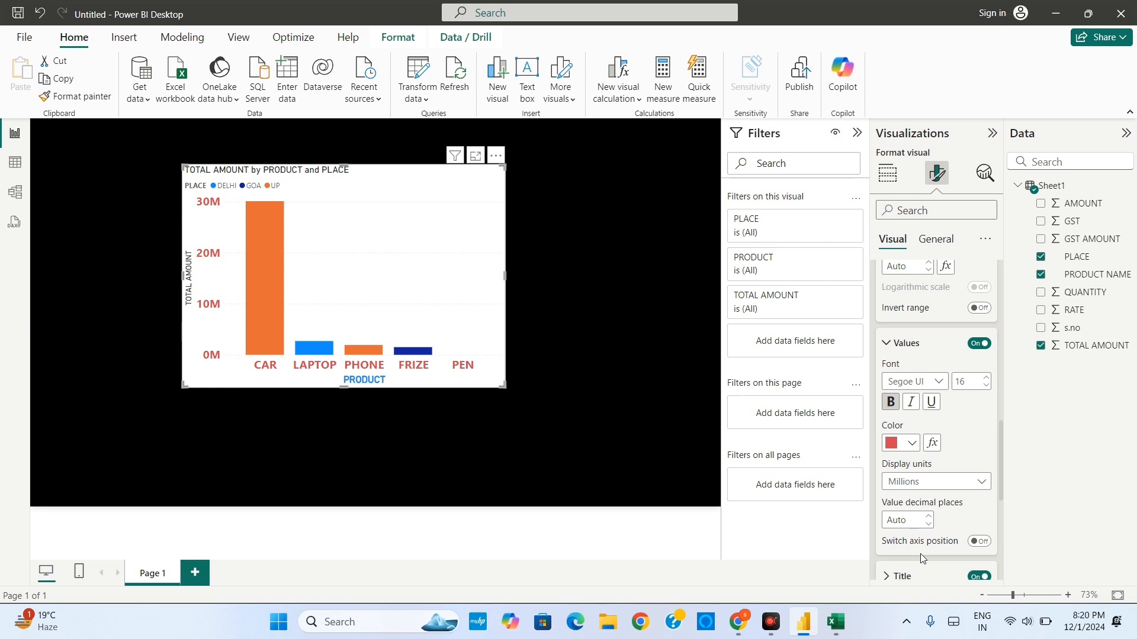
Try the chart legend at the Bottom left position, and settle on Top center.
{"action": "scroll", "coordinate": [920, 553], "scroll_direction": "down", "scroll_amount": 5}
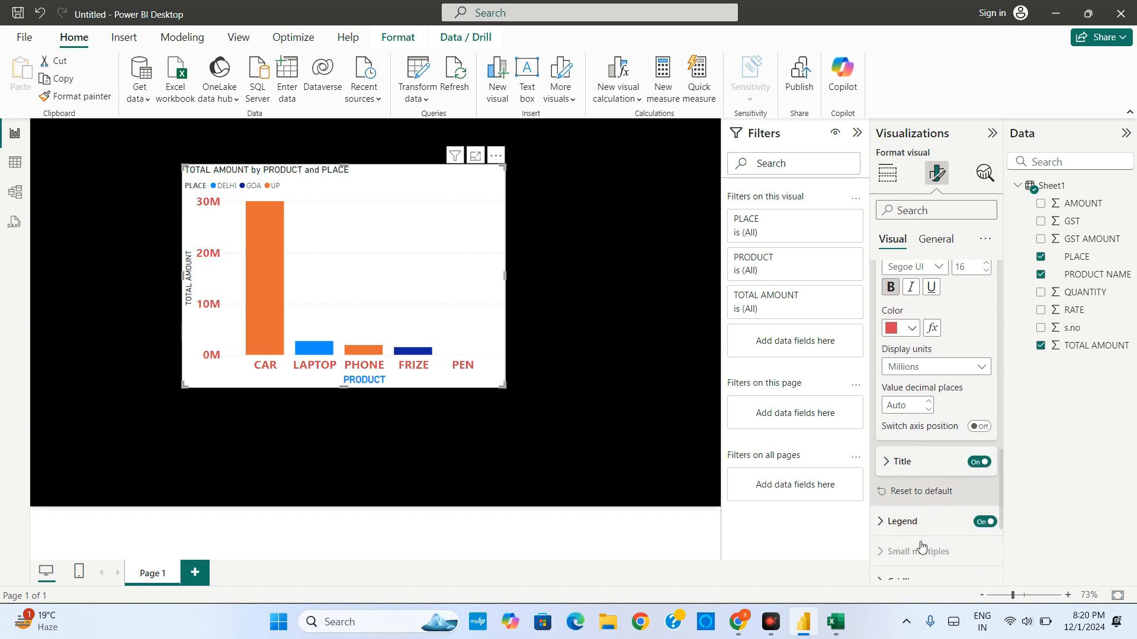
{"action": "scroll", "coordinate": [920, 548], "scroll_direction": "down", "scroll_amount": 2}
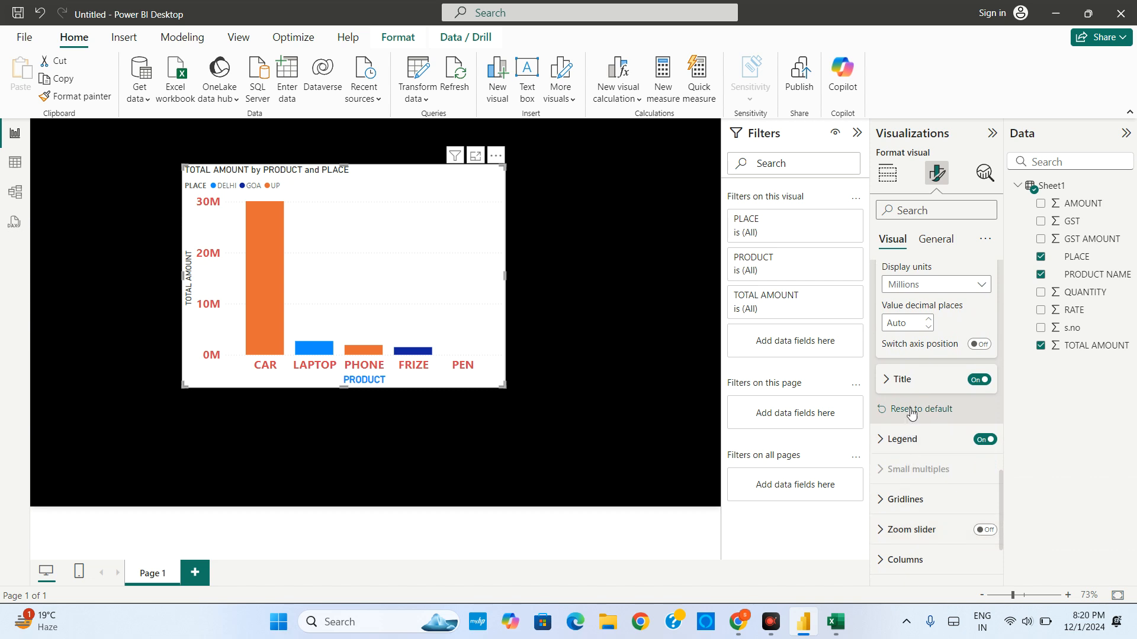
{"action": "left_click", "coordinate": [906, 439]}
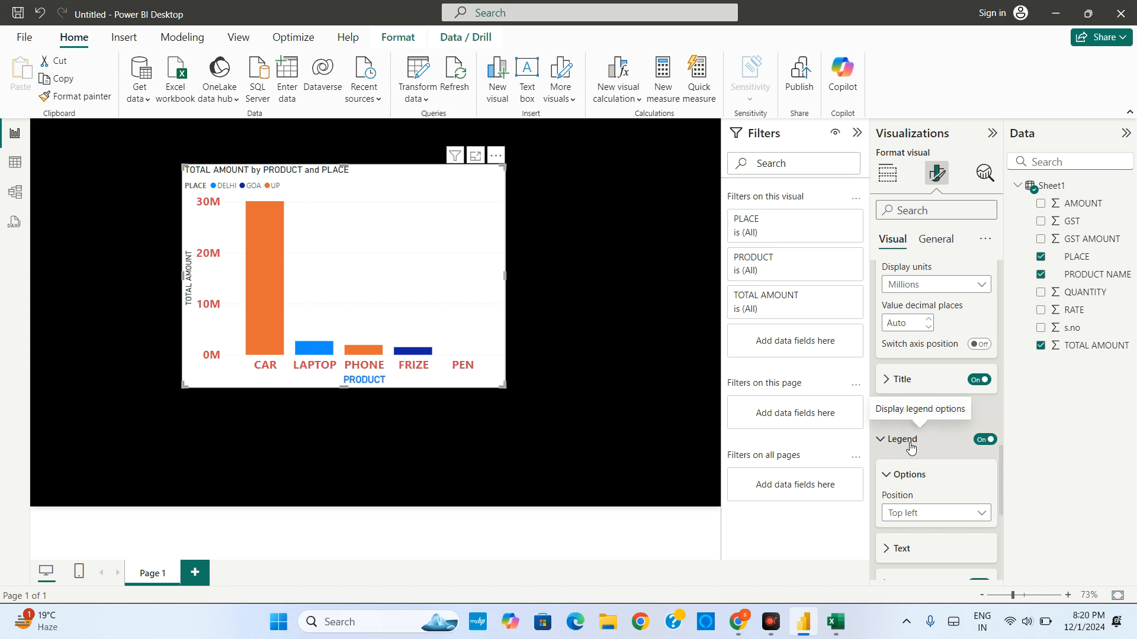
{"action": "scroll", "coordinate": [922, 495], "scroll_direction": "down", "scroll_amount": 3}
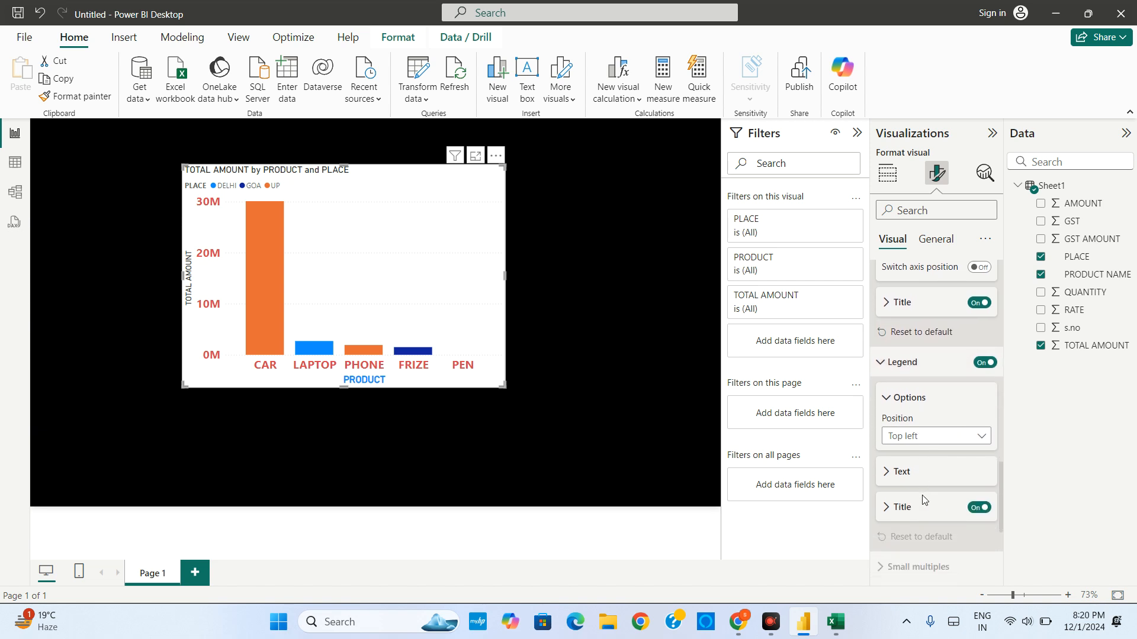
{"action": "left_click", "coordinate": [959, 437]}
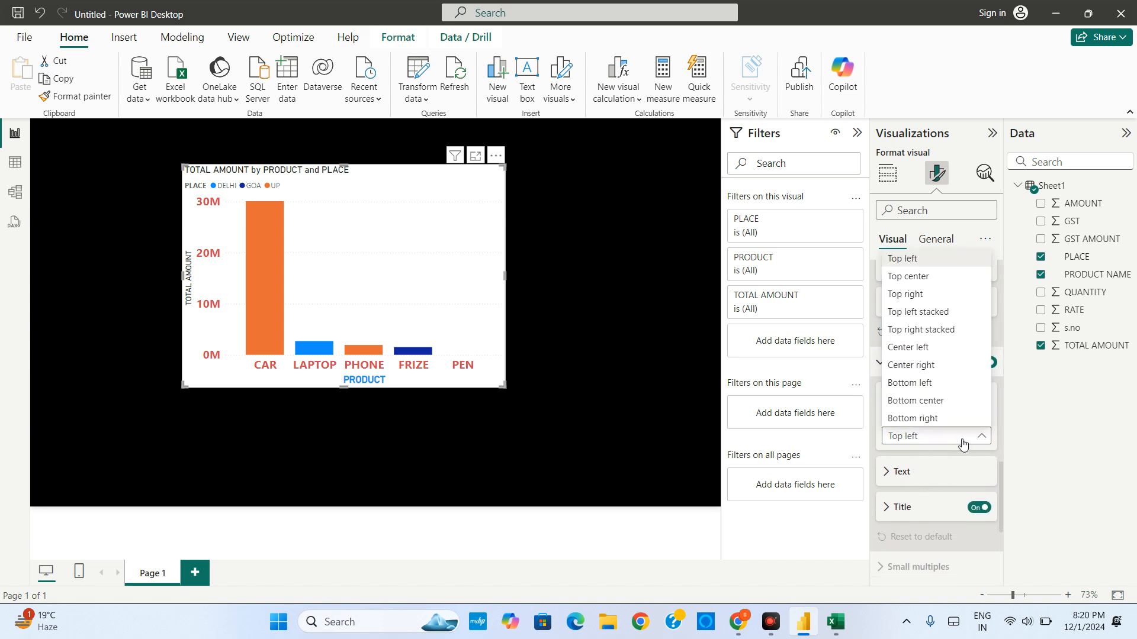
{"action": "left_click", "coordinate": [947, 390]}
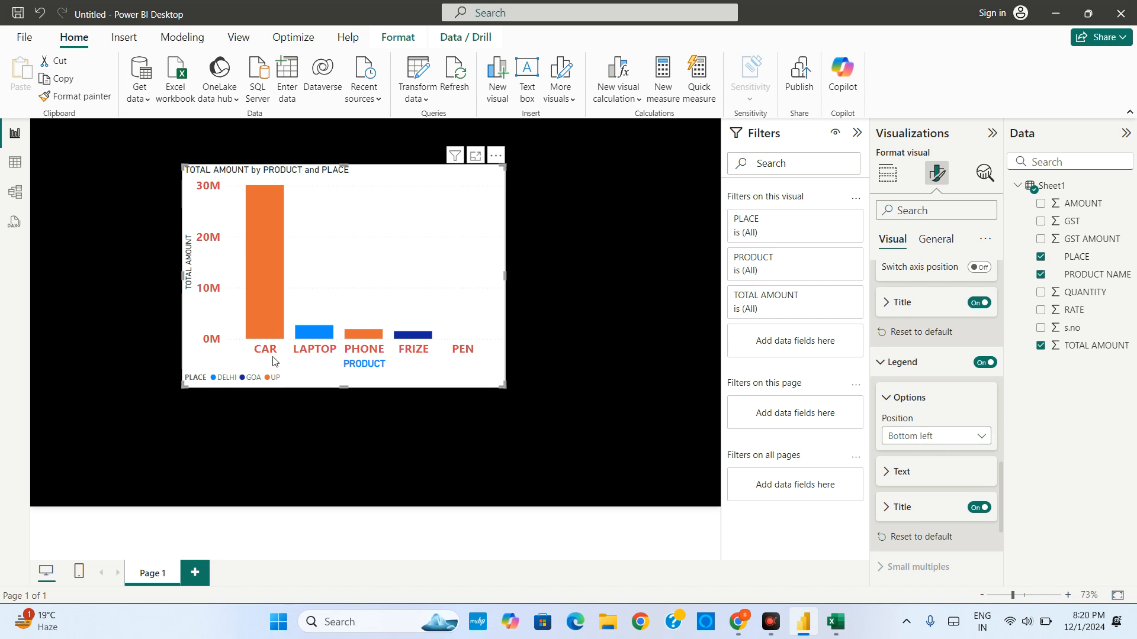
{"action": "left_click", "coordinate": [904, 448]}
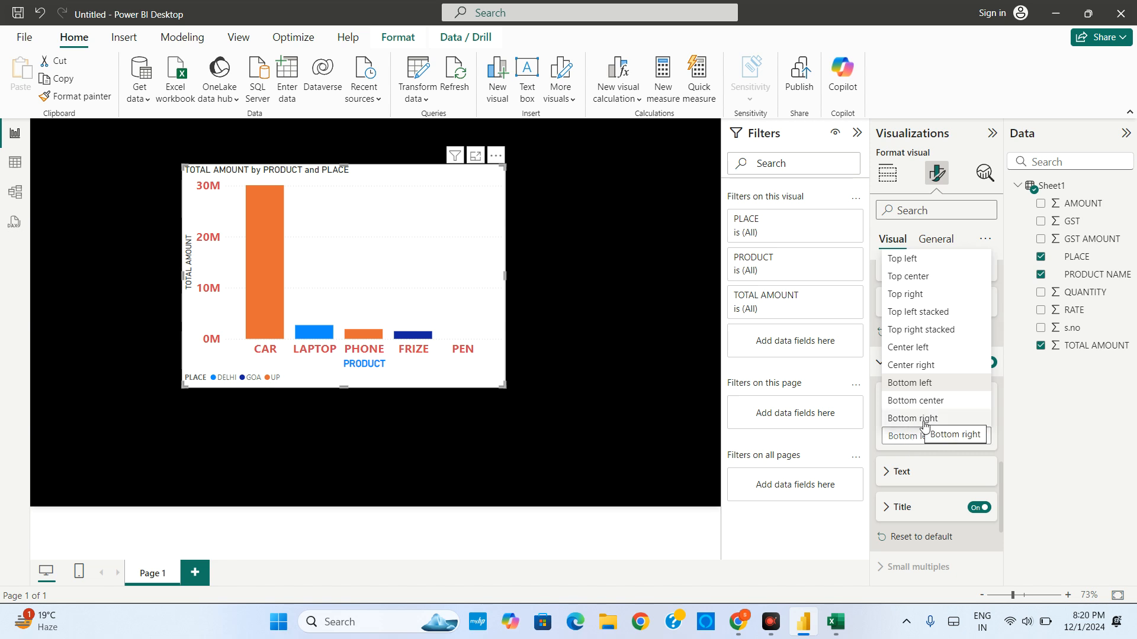
{"action": "left_click", "coordinate": [920, 276]}
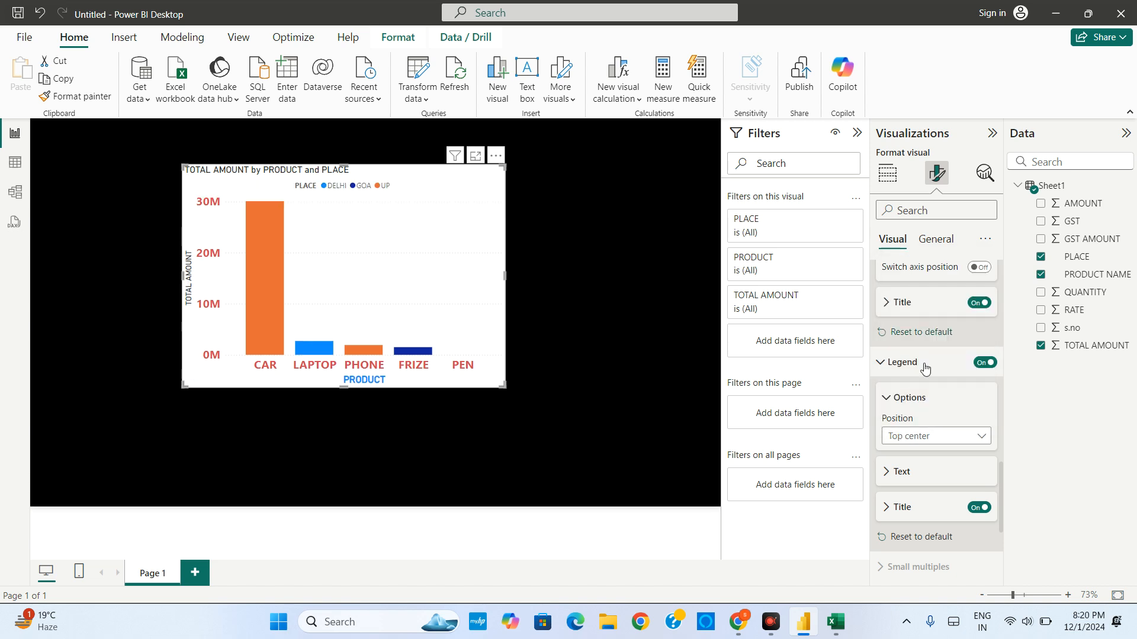
Format the column chart's legend text as bold, font size 16, in the red color.
{"action": "left_click", "coordinate": [931, 472]}
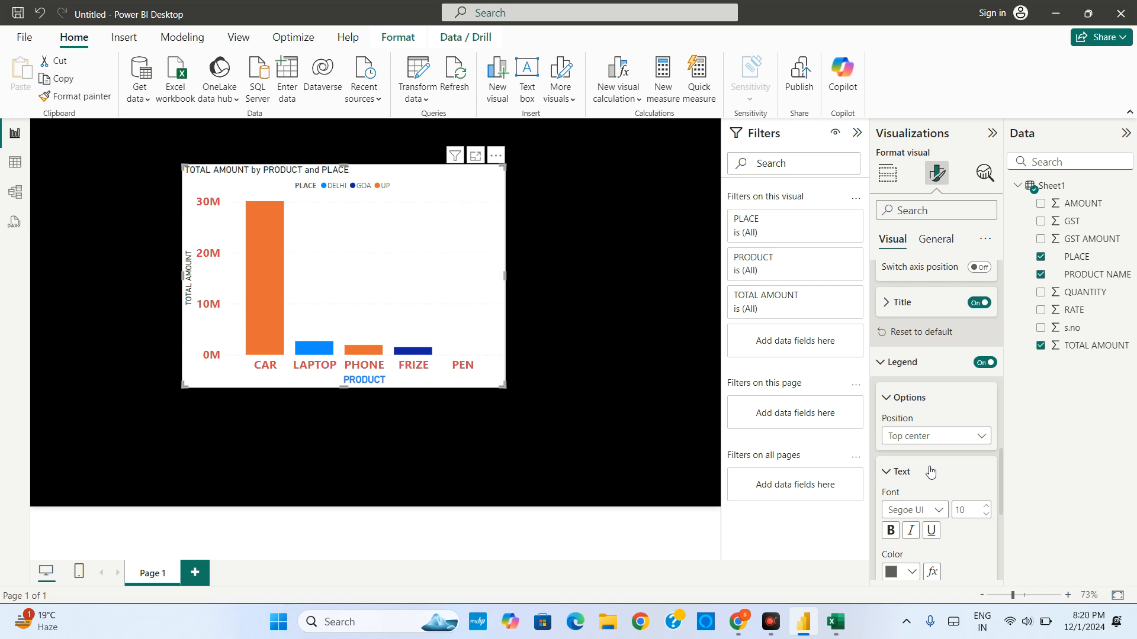
{"action": "scroll", "coordinate": [929, 471], "scroll_direction": "down", "scroll_amount": 3}
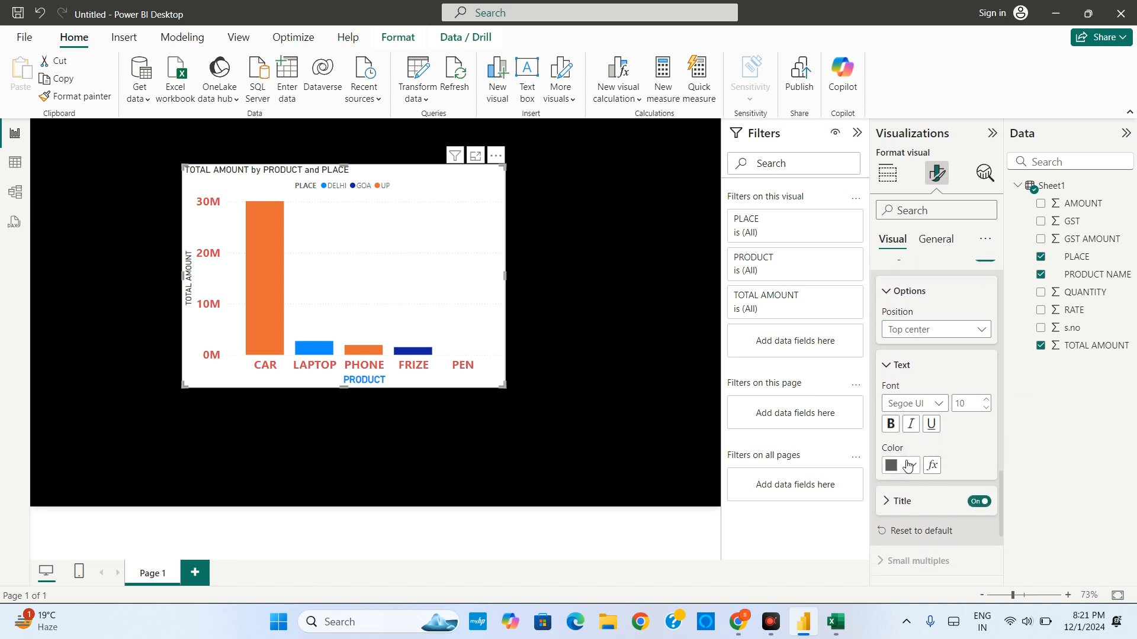
{"action": "left_click", "coordinate": [908, 466]}
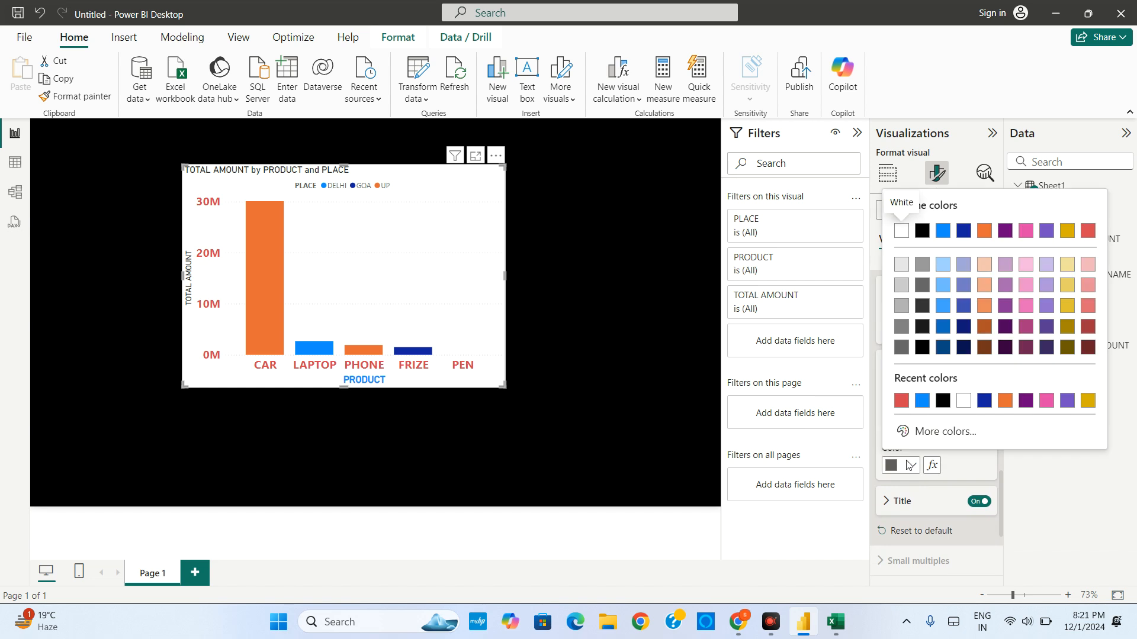
{"action": "left_click", "coordinate": [901, 401]}
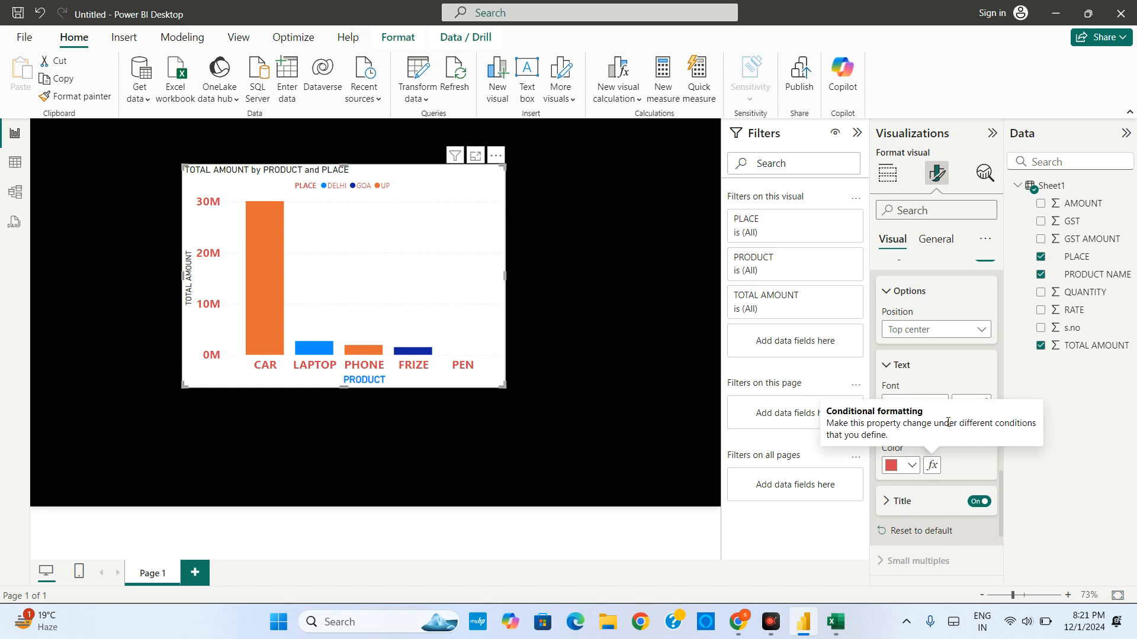
{"action": "double_click", "coordinate": [971, 403]}
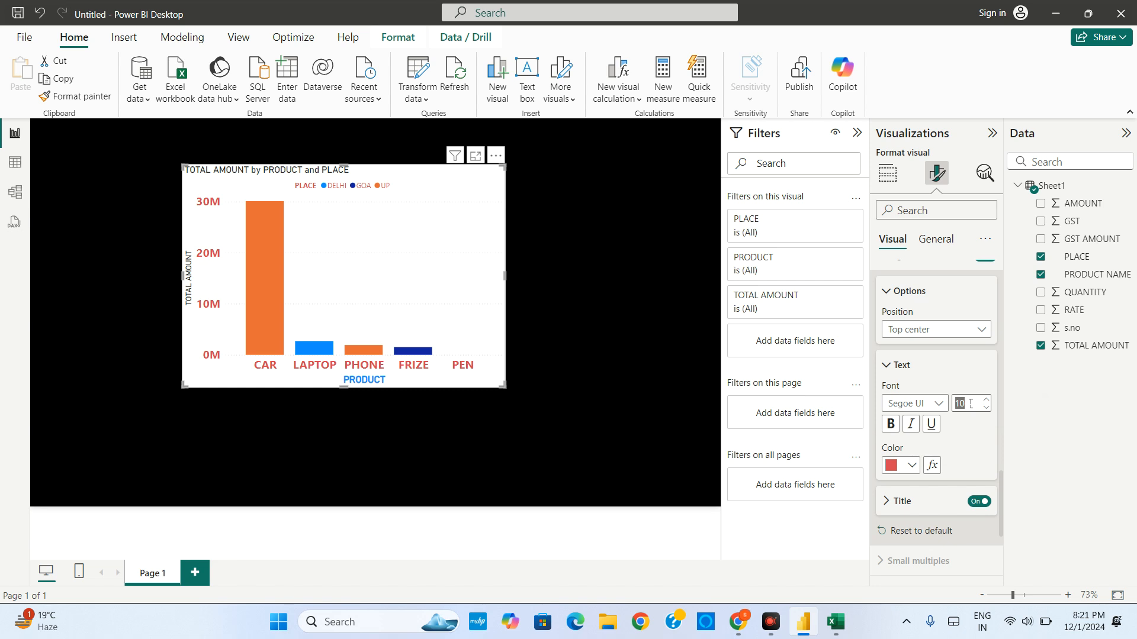
{"action": "type", "text": "20"}
{"action": "left_click", "coordinate": [969, 446]}
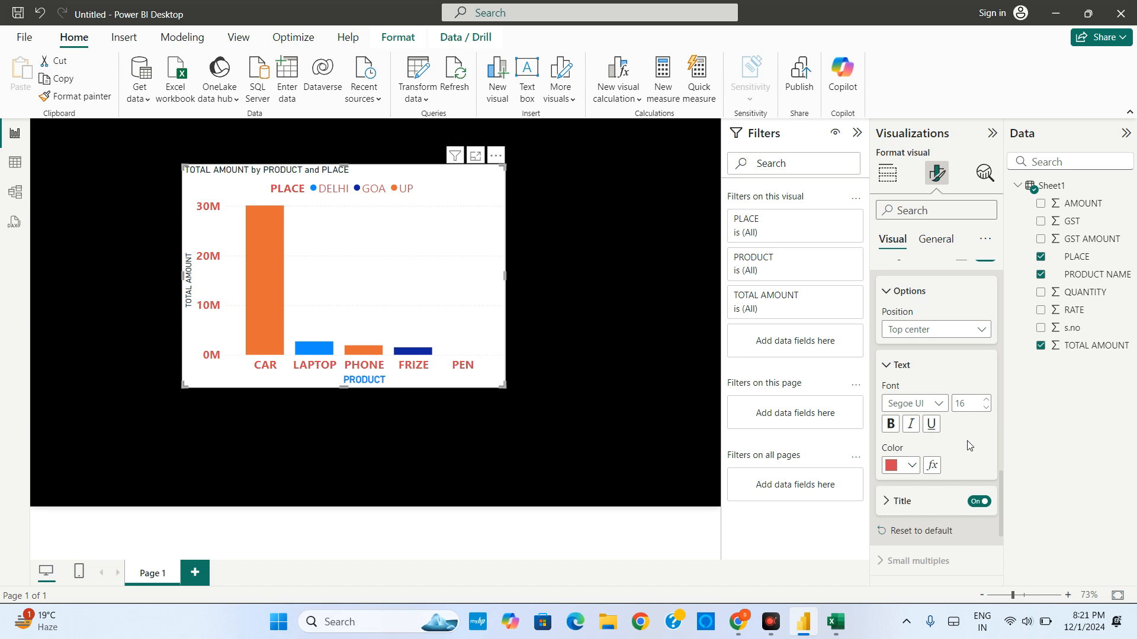
{"action": "left_click", "coordinate": [892, 423]}
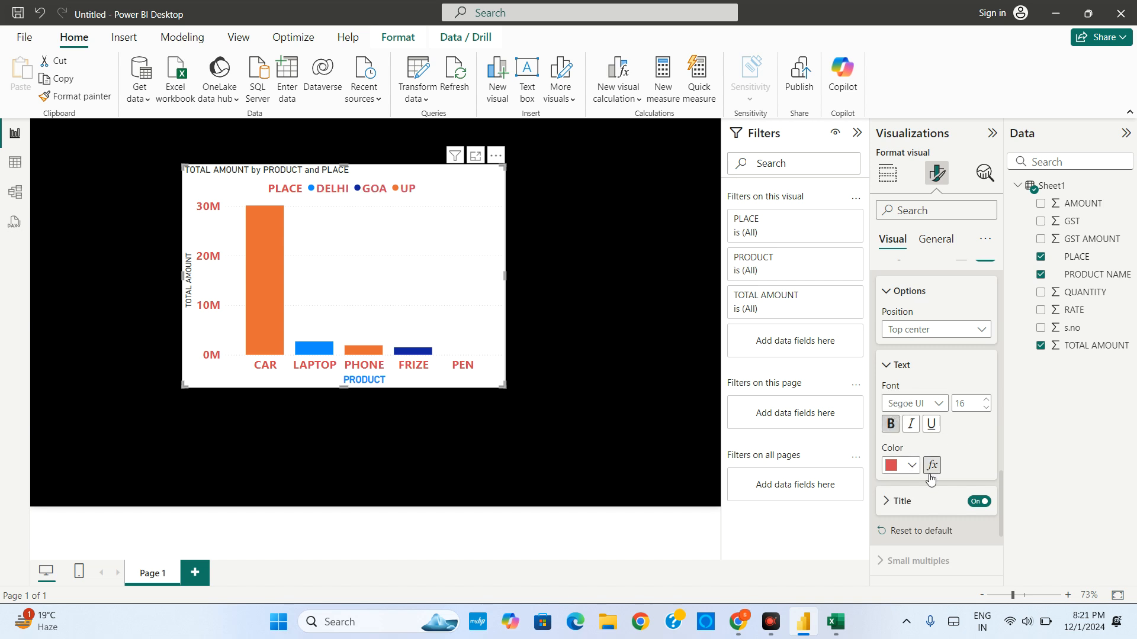
Set the color of the column chart's horizontal gridlines to red.
{"action": "scroll", "coordinate": [930, 479], "scroll_direction": "down", "scroll_amount": 1}
{"action": "scroll", "coordinate": [931, 478], "scroll_direction": "down", "scroll_amount": 3}
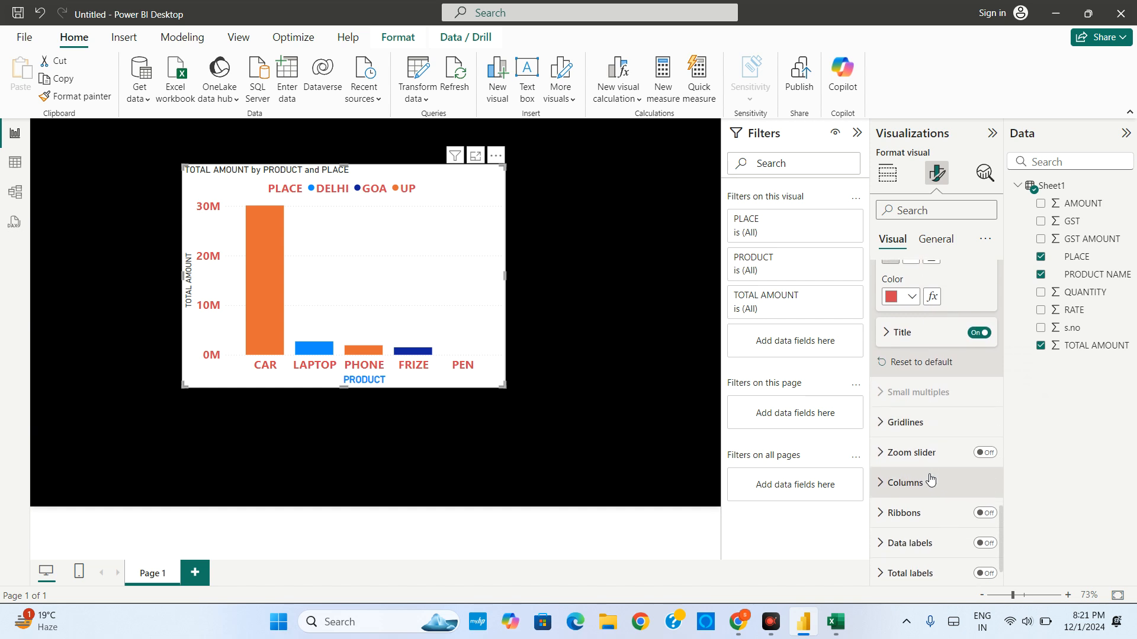
{"action": "scroll", "coordinate": [930, 478], "scroll_direction": "down", "scroll_amount": 1}
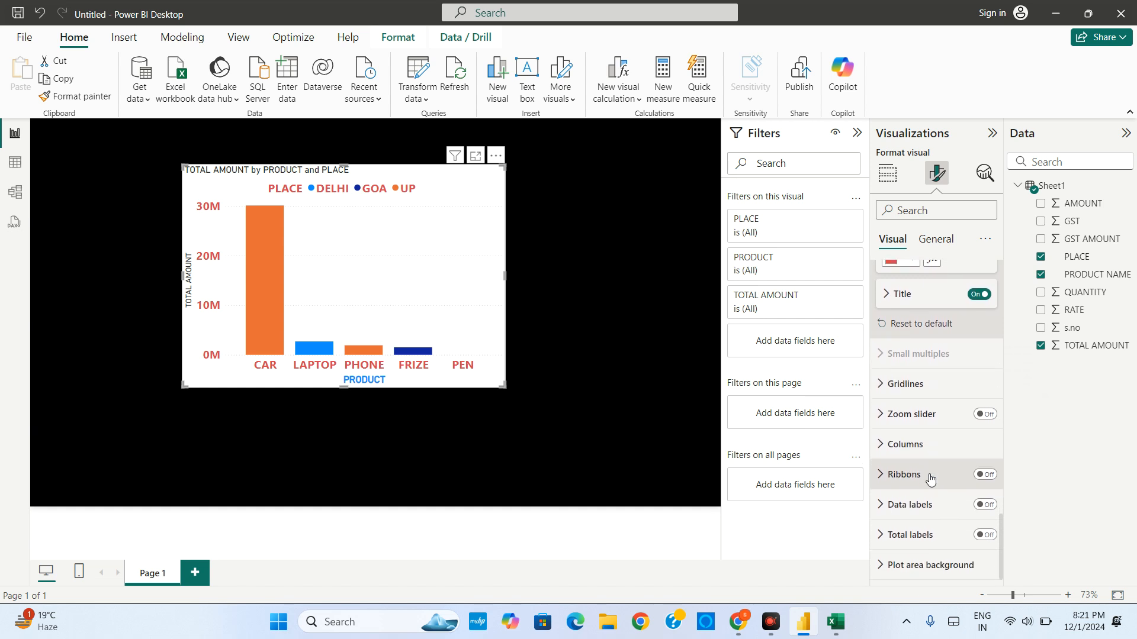
{"action": "left_click", "coordinate": [935, 386]}
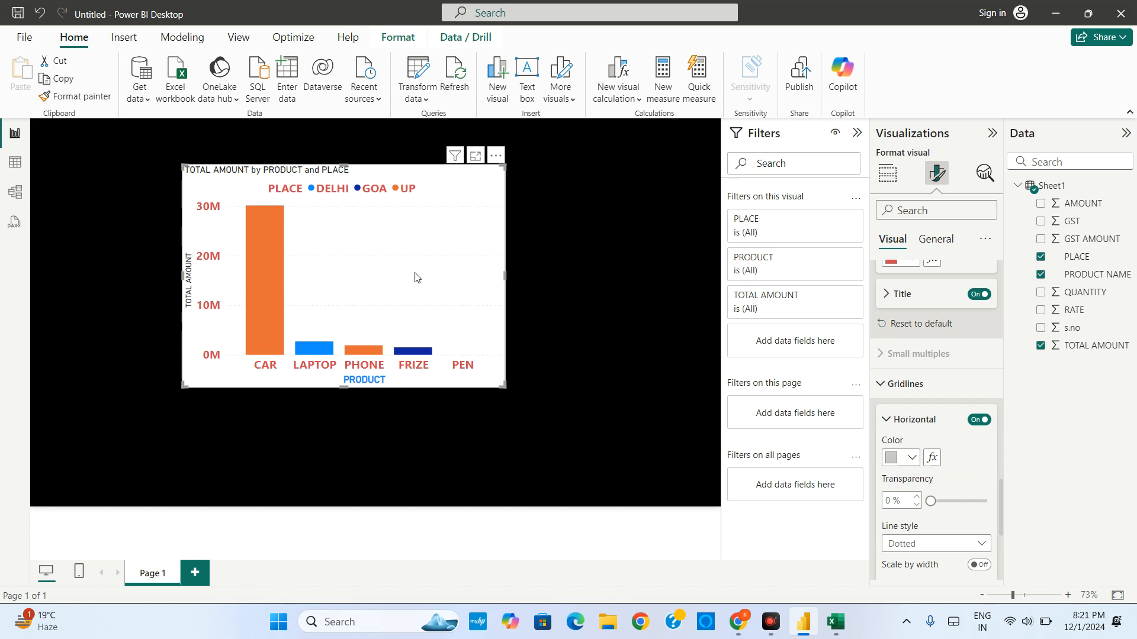
{"action": "left_click", "coordinate": [908, 459]}
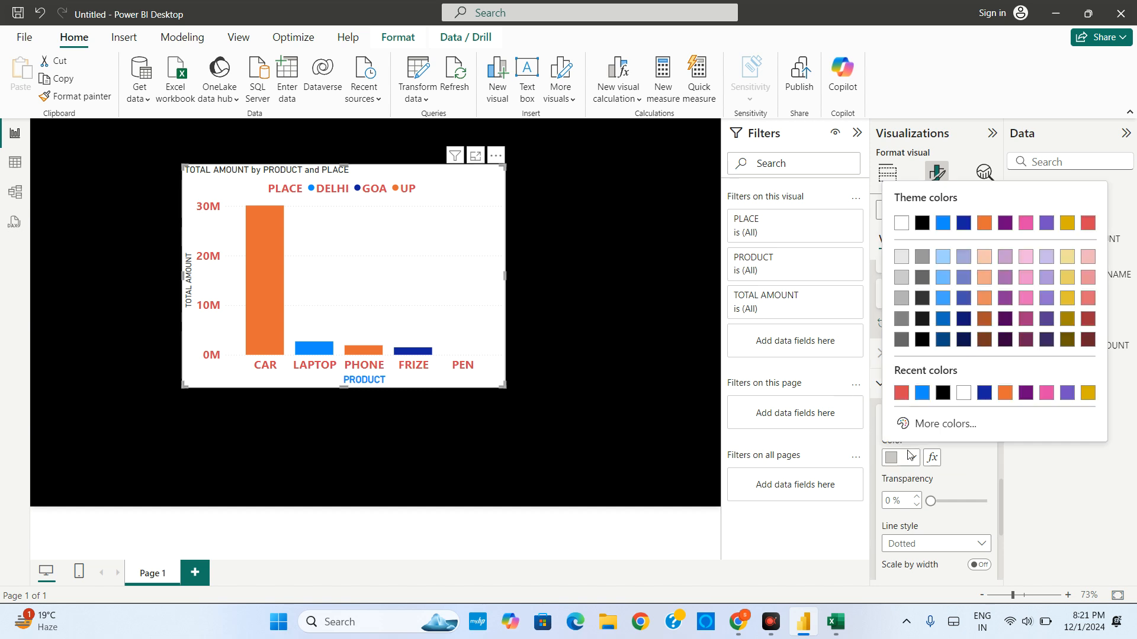
{"action": "left_click", "coordinate": [902, 394]}
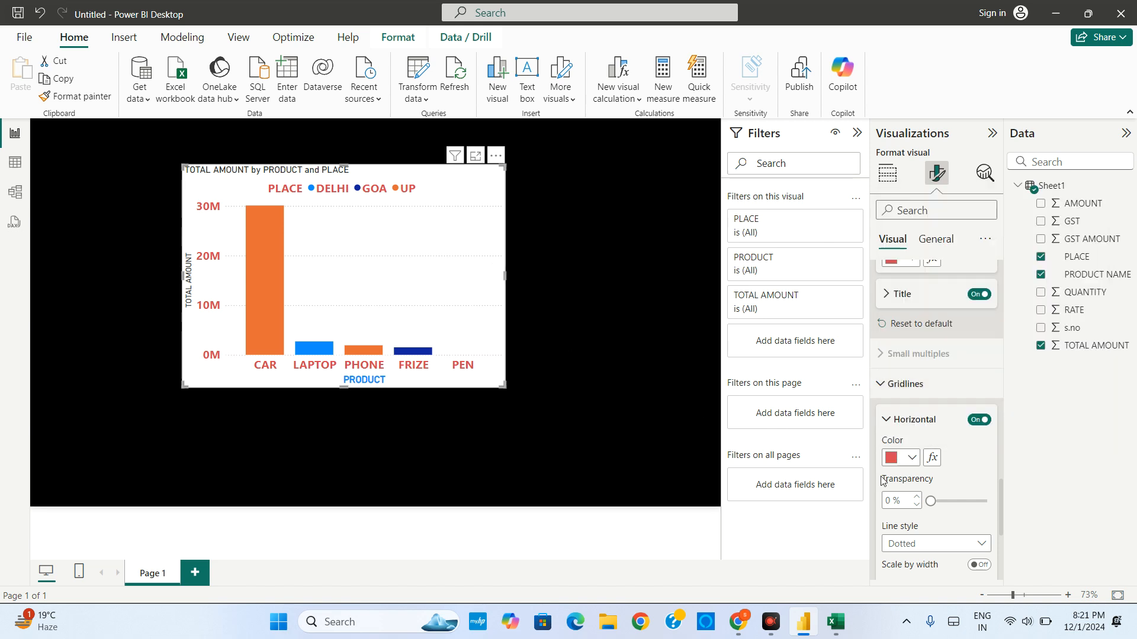
{"action": "left_click", "coordinate": [909, 461]}
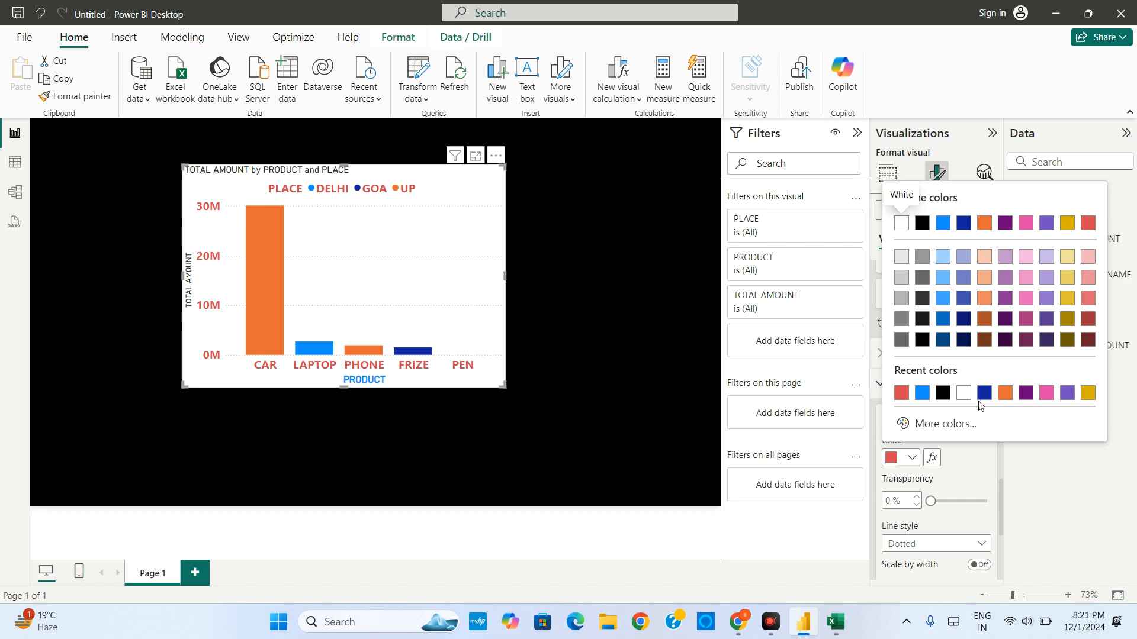
{"action": "left_click", "coordinate": [917, 460]}
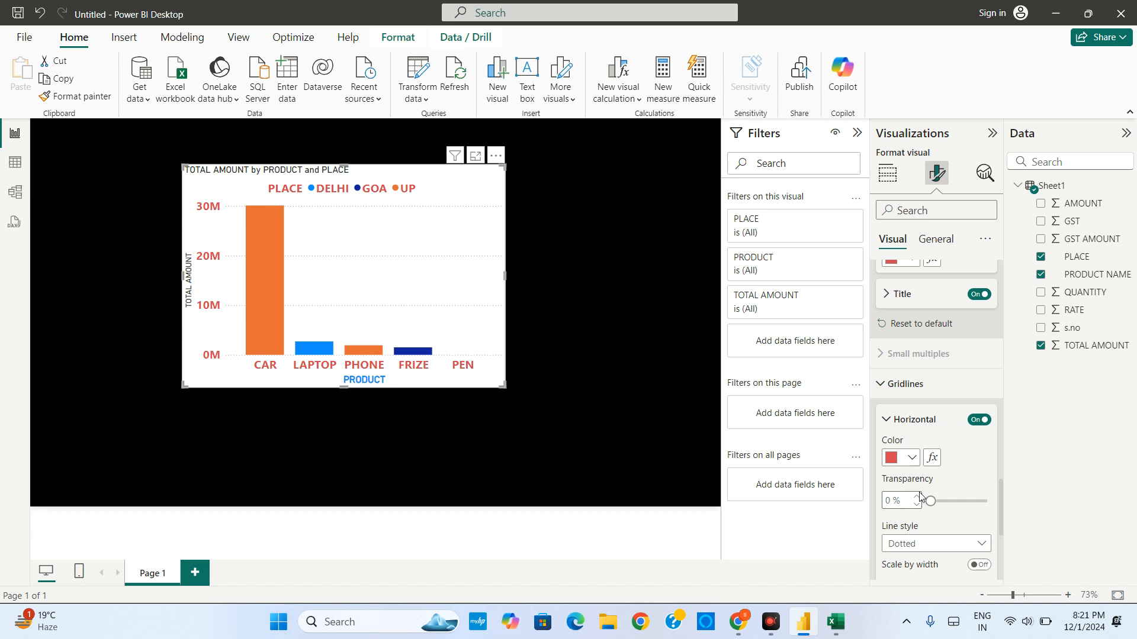
{"action": "left_click", "coordinate": [909, 464]}
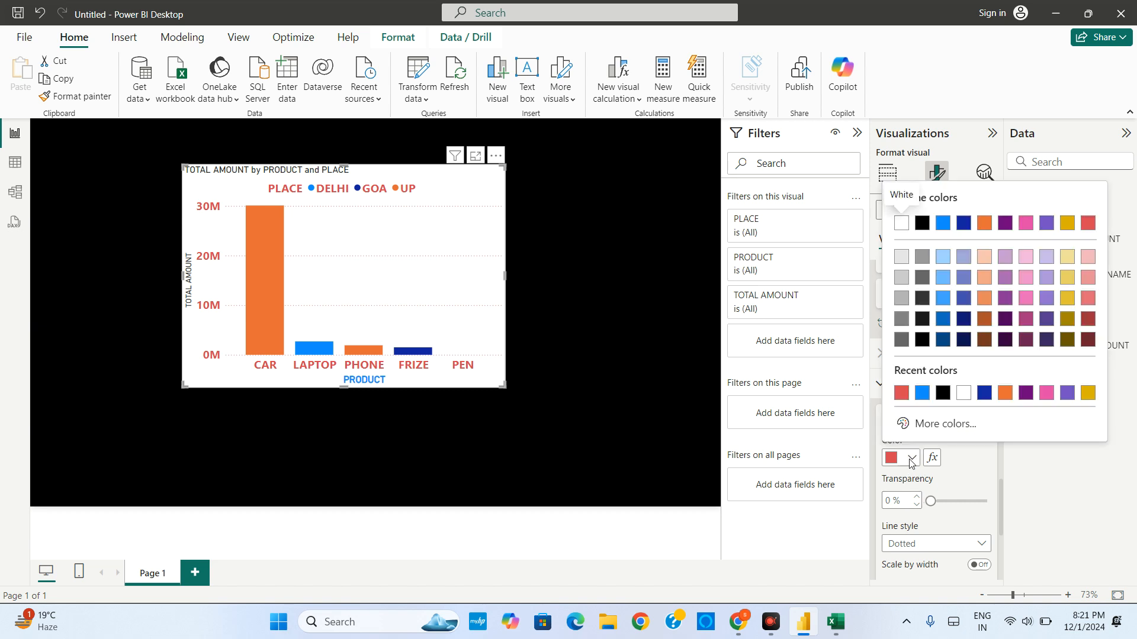
{"action": "left_click", "coordinate": [910, 466]}
Check the line style options of the horizontal gridlines and turn the gridlines off.
{"action": "scroll", "coordinate": [909, 466], "scroll_direction": "down", "scroll_amount": 4}
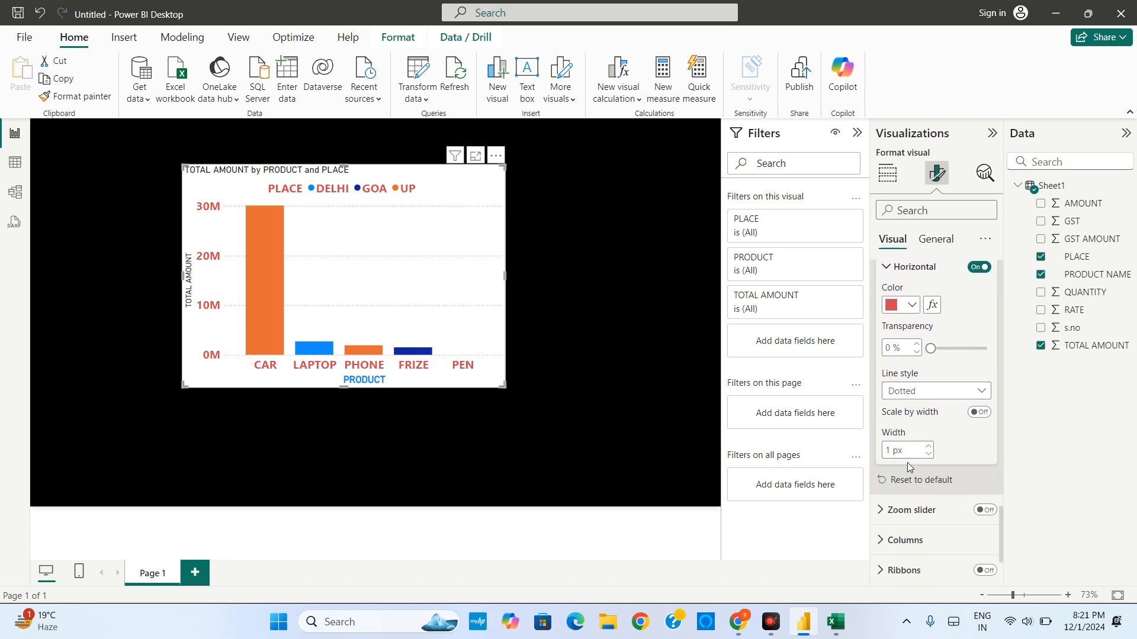
{"action": "left_click", "coordinate": [978, 393]}
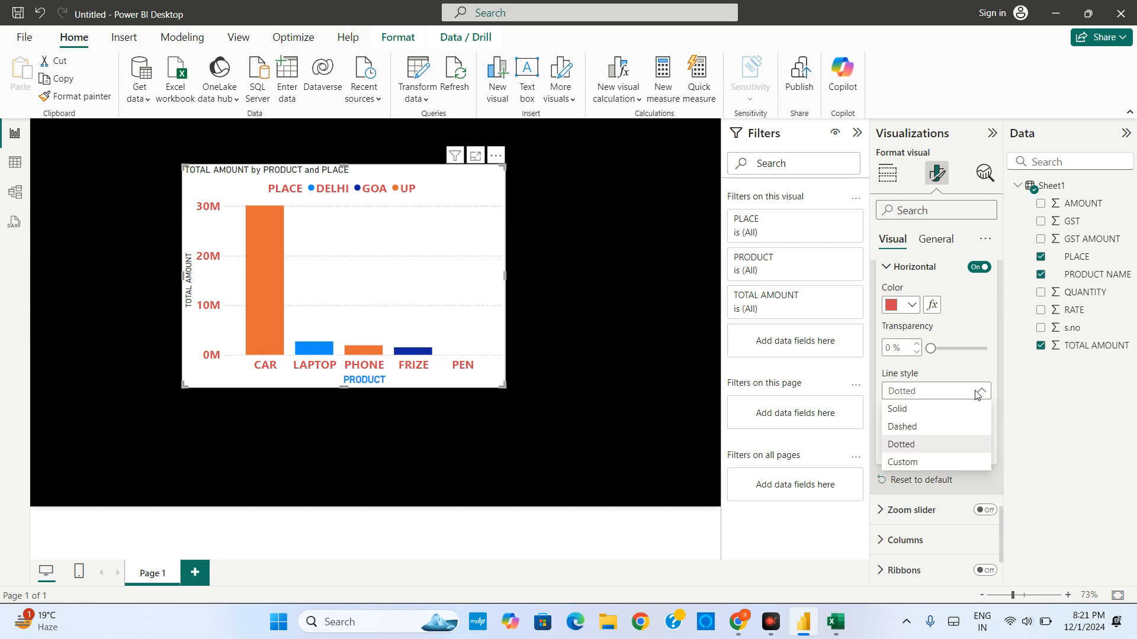
{"action": "left_click", "coordinate": [978, 393]}
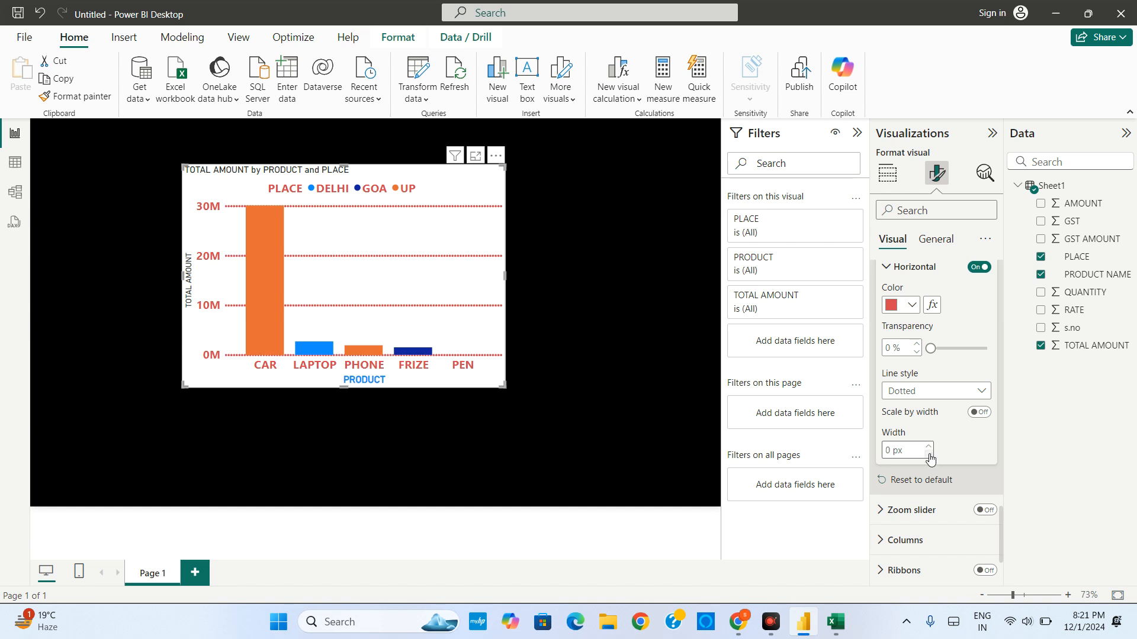
{"action": "left_click", "coordinate": [981, 268]}
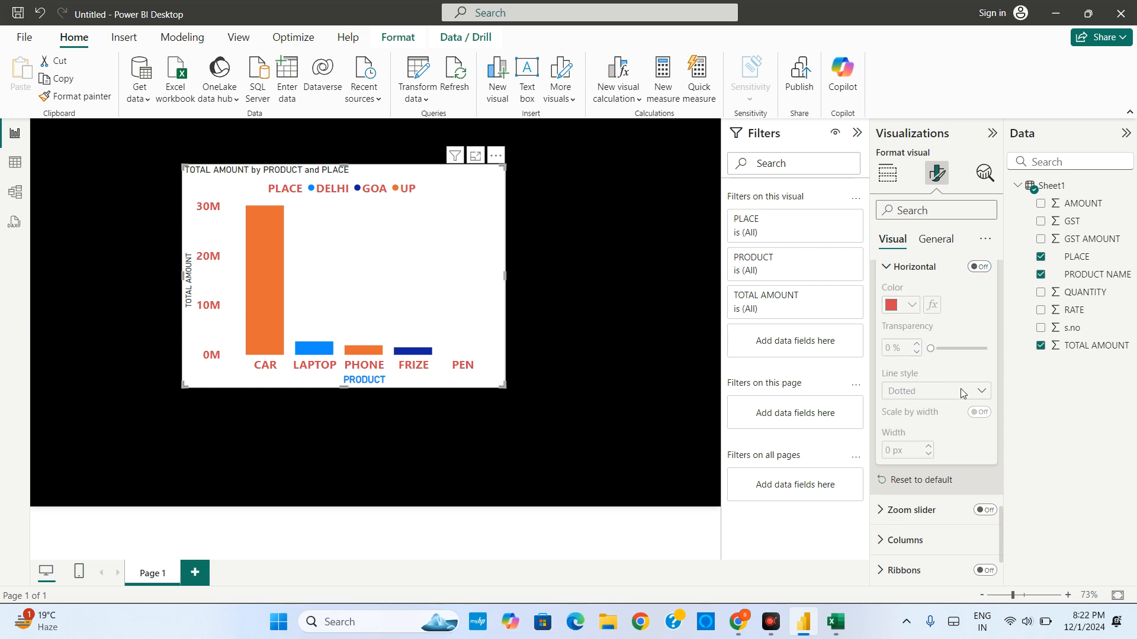
Try river.jpg from the wallpaper folder as the chart's plot area background image, and remove it again.
{"action": "scroll", "coordinate": [961, 390], "scroll_direction": "down", "scroll_amount": 3}
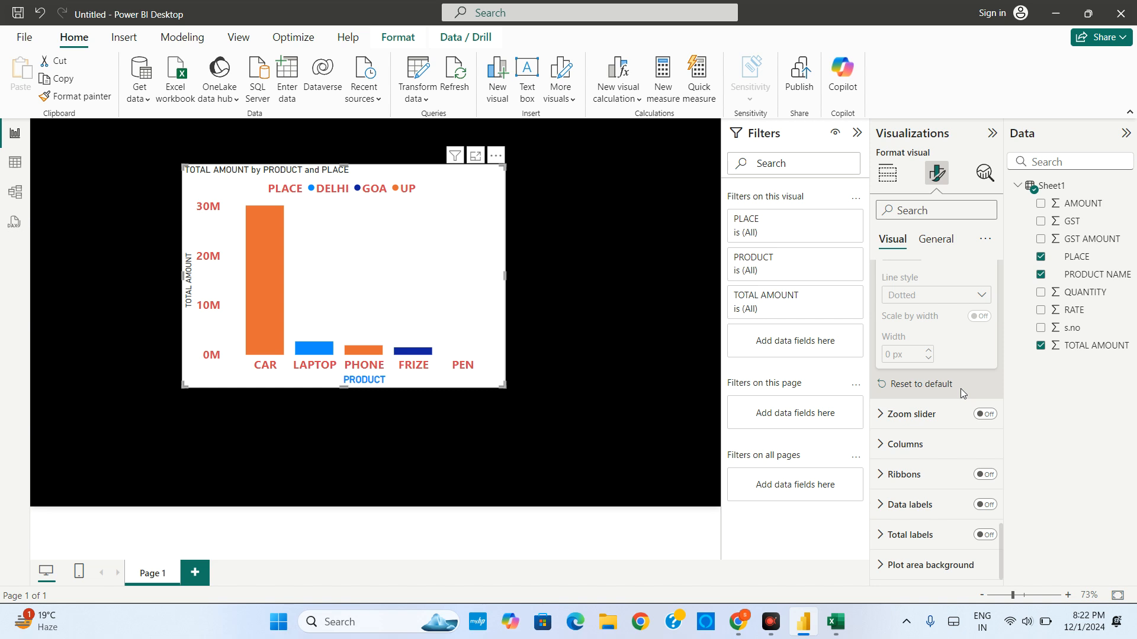
{"action": "left_click", "coordinate": [896, 572]}
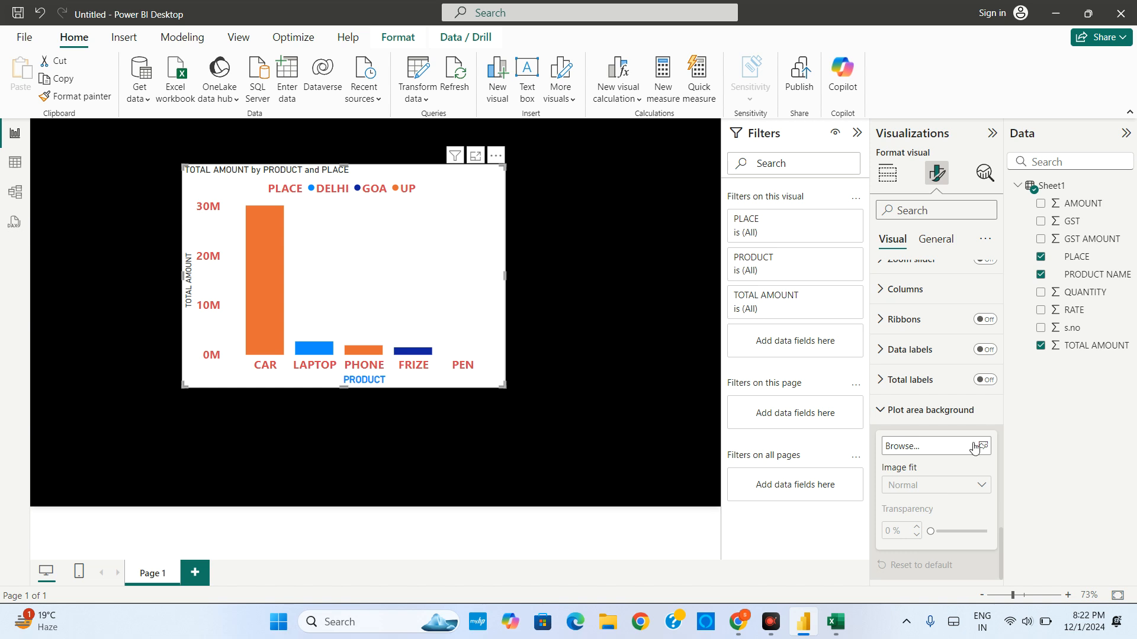
{"action": "left_click", "coordinate": [983, 448]}
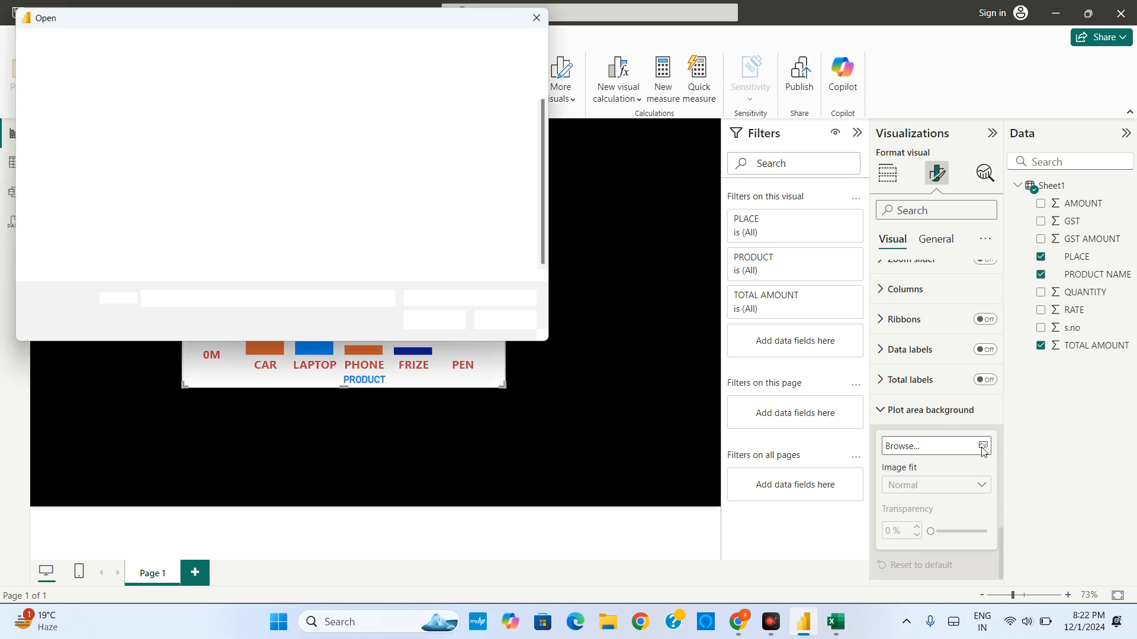
{"action": "left_click", "coordinate": [410, 252]}
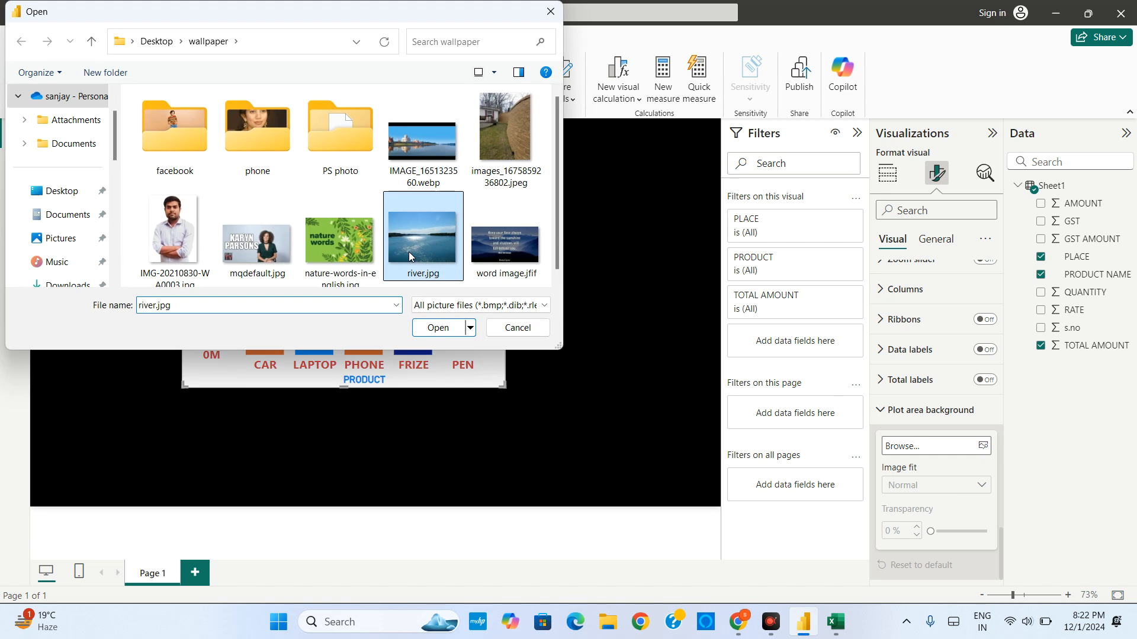
{"action": "left_click", "coordinate": [440, 334]}
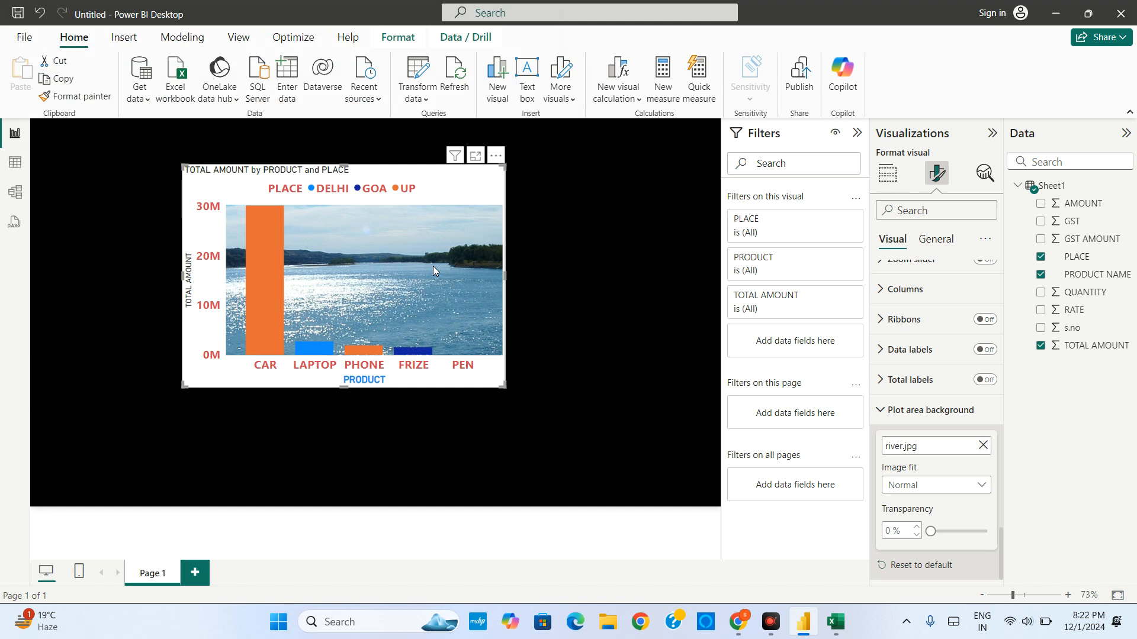
{"action": "left_click", "coordinate": [983, 445]}
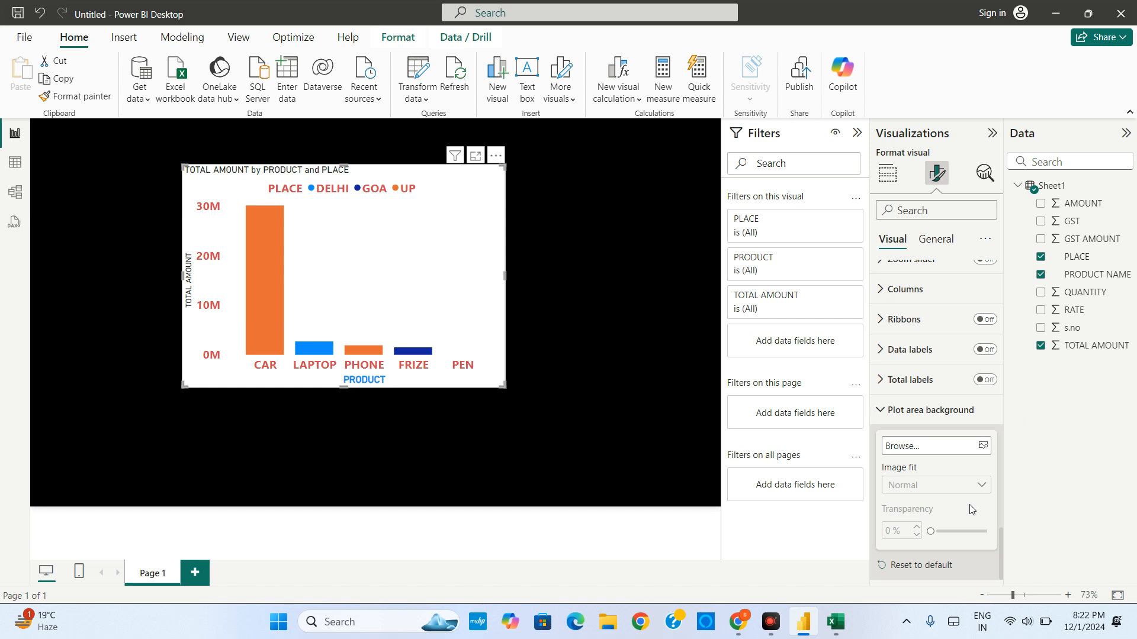
Turn on the chart's data labels, try DELHI as the series their settings apply to, and settle on All.
{"action": "scroll", "coordinate": [971, 509], "scroll_direction": "up", "scroll_amount": 1}
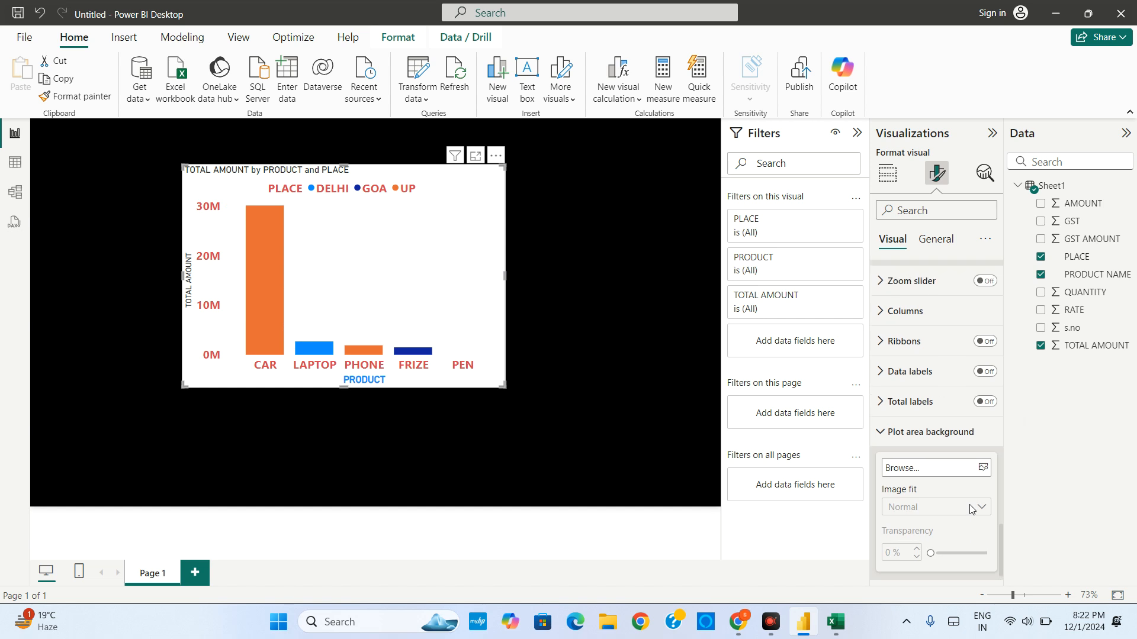
{"action": "scroll", "coordinate": [971, 509], "scroll_direction": "up", "scroll_amount": 1}
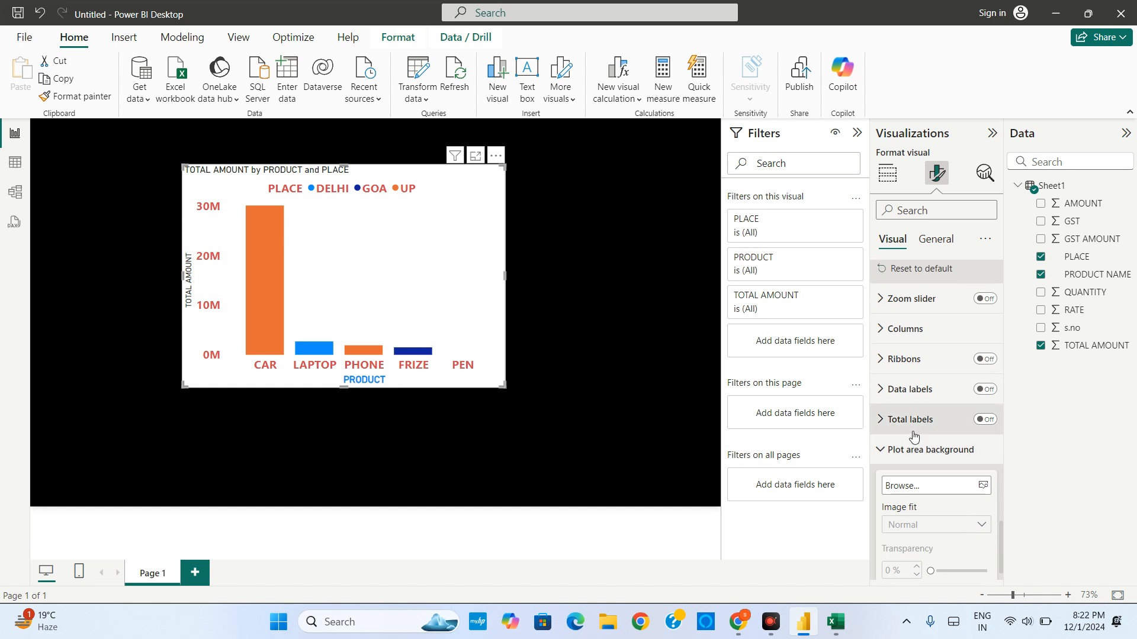
{"action": "left_click", "coordinate": [911, 402]}
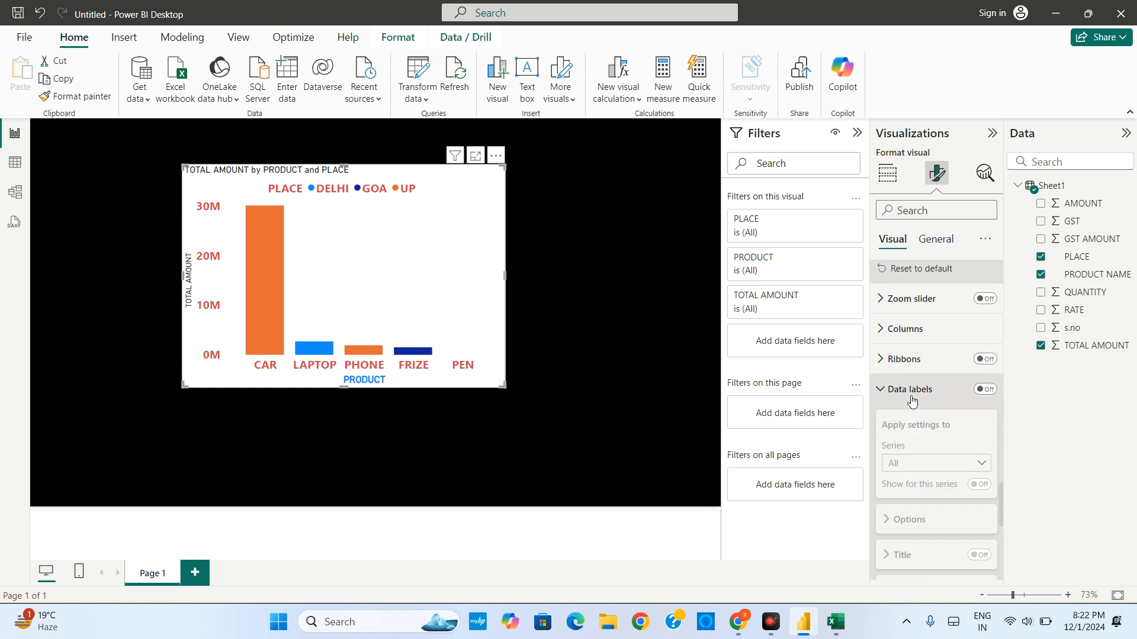
{"action": "left_click", "coordinate": [983, 390]}
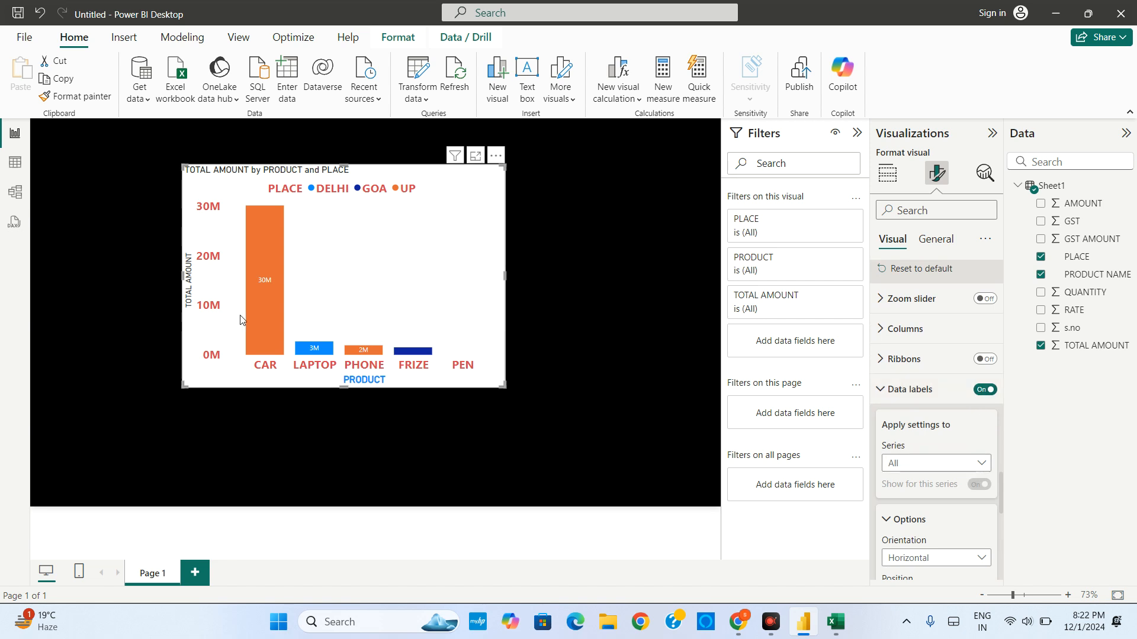
{"action": "left_click", "coordinate": [950, 468]}
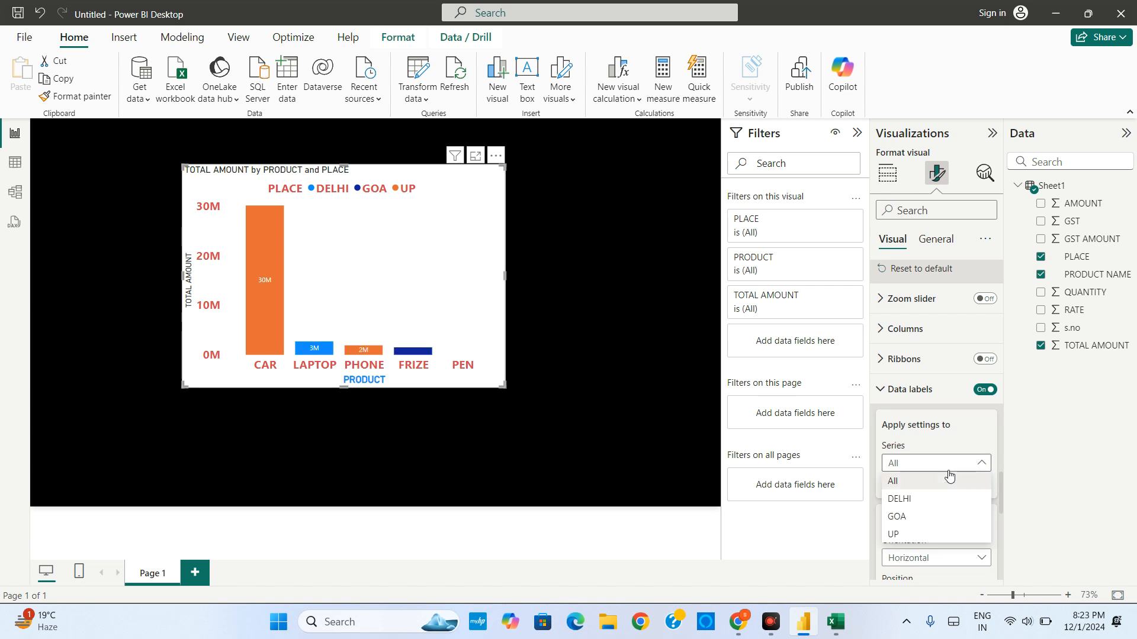
{"action": "left_click", "coordinate": [924, 510]}
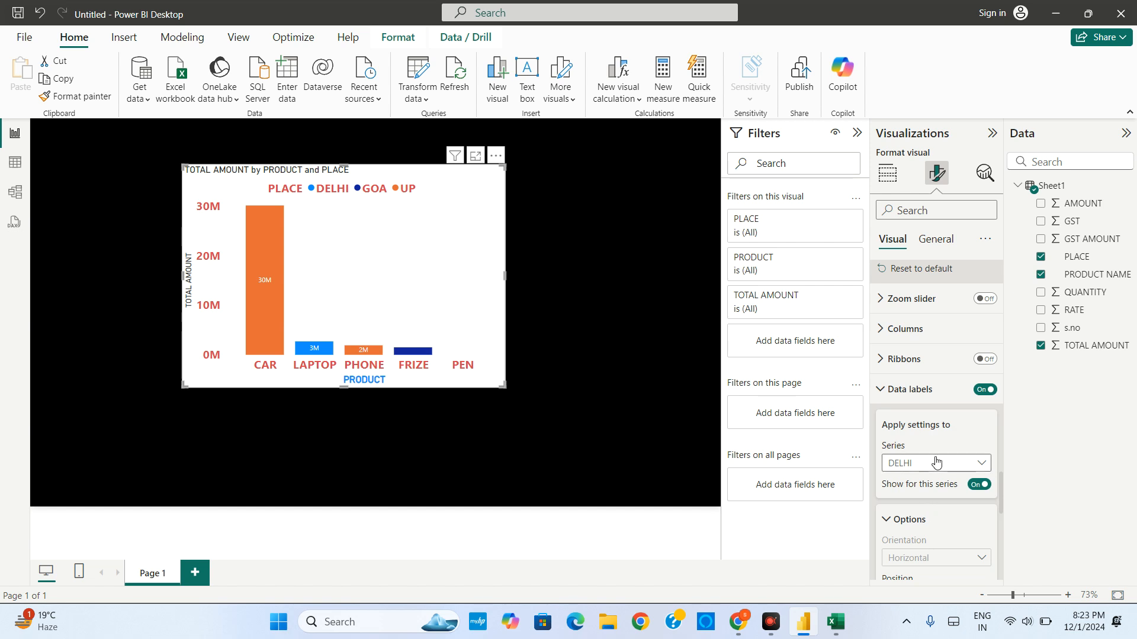
{"action": "left_click", "coordinate": [936, 462]}
{"action": "left_click", "coordinate": [924, 480]}
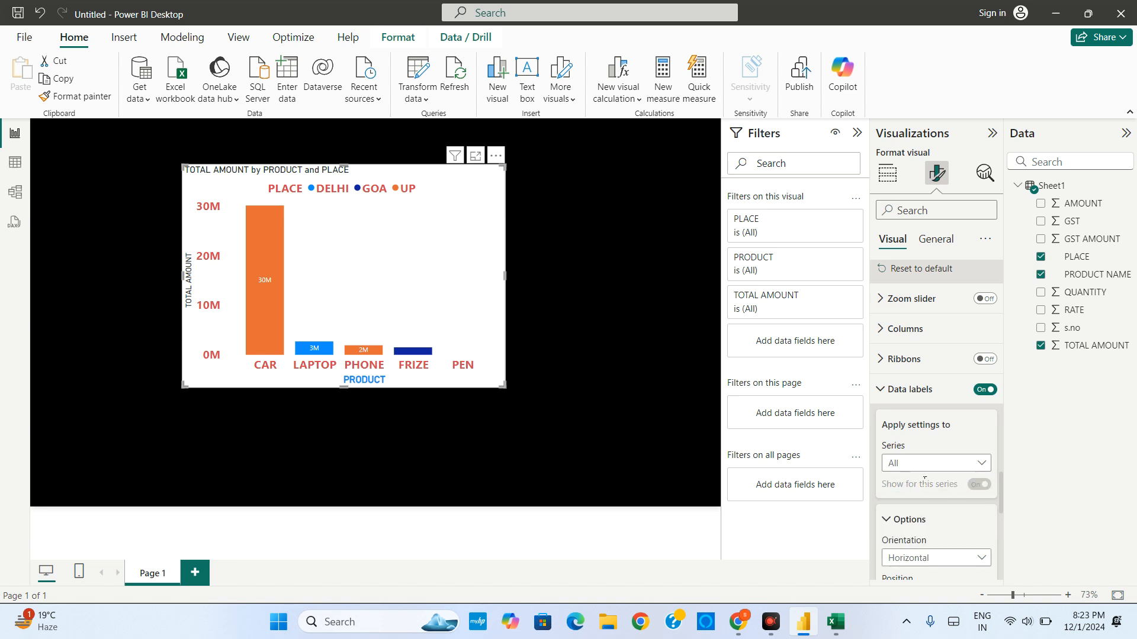
Turn on the data label title showing the series name for all series, and make it bold and pink.
{"action": "scroll", "coordinate": [924, 482], "scroll_direction": "down", "scroll_amount": 5}
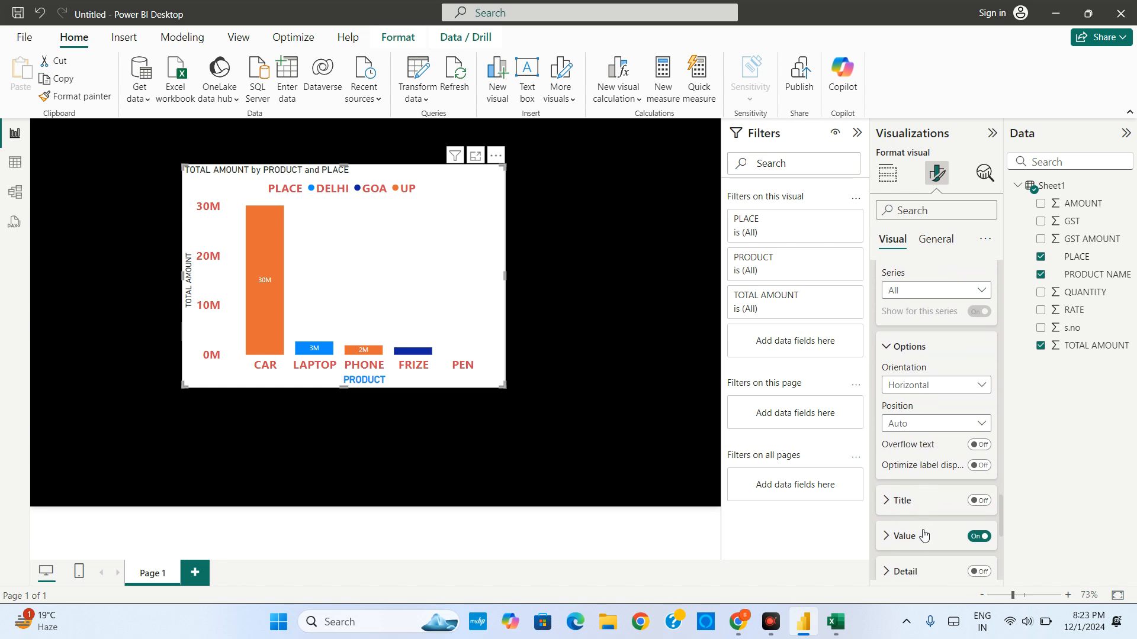
{"action": "left_click", "coordinate": [978, 501]}
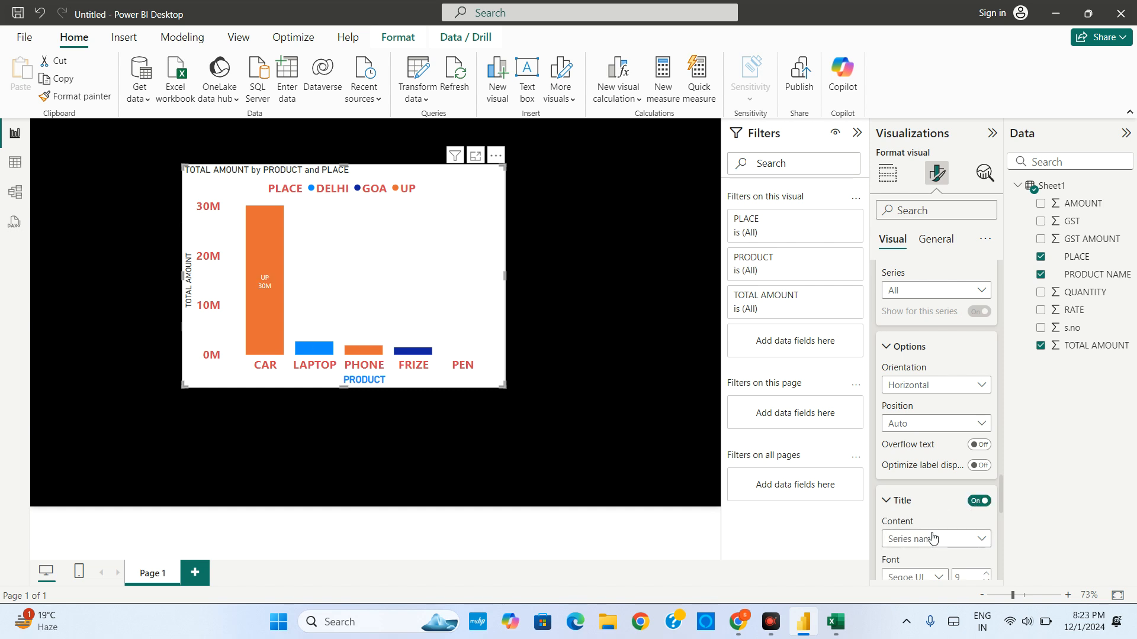
{"action": "scroll", "coordinate": [936, 541], "scroll_direction": "down", "scroll_amount": 1}
{"action": "scroll", "coordinate": [936, 541], "scroll_direction": "down", "scroll_amount": 1}
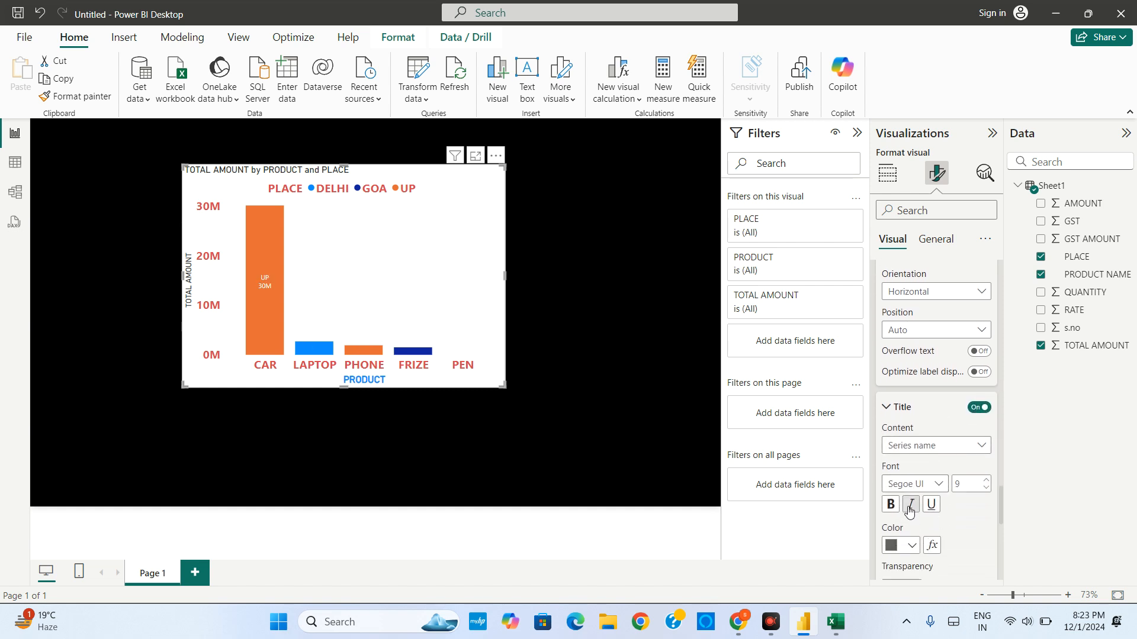
{"action": "left_click", "coordinate": [890, 506]}
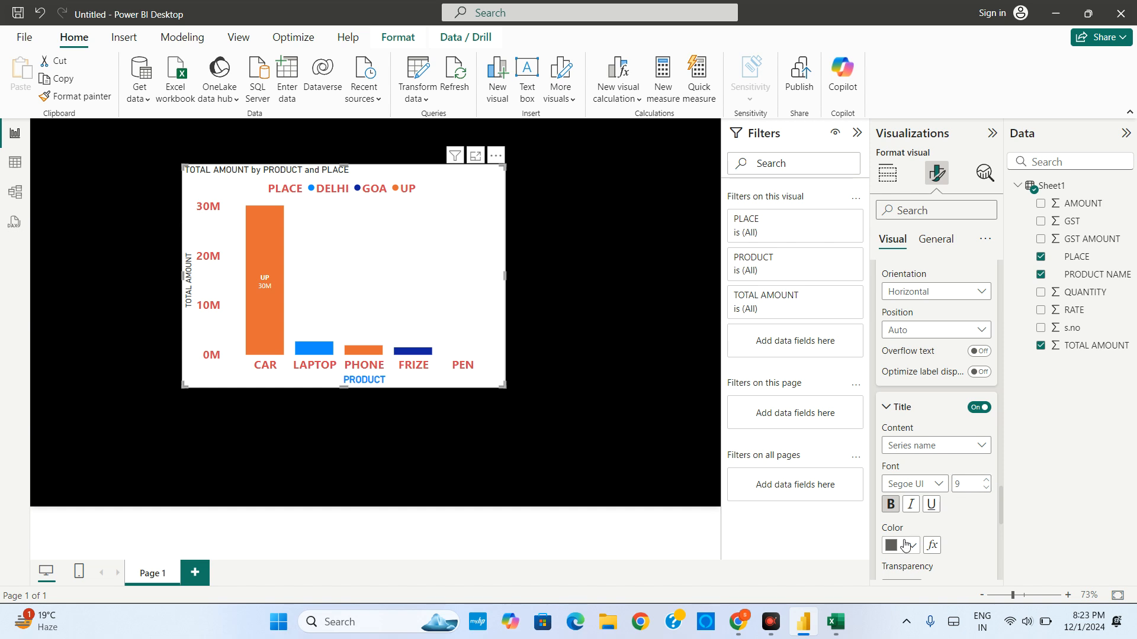
{"action": "left_click", "coordinate": [906, 545]}
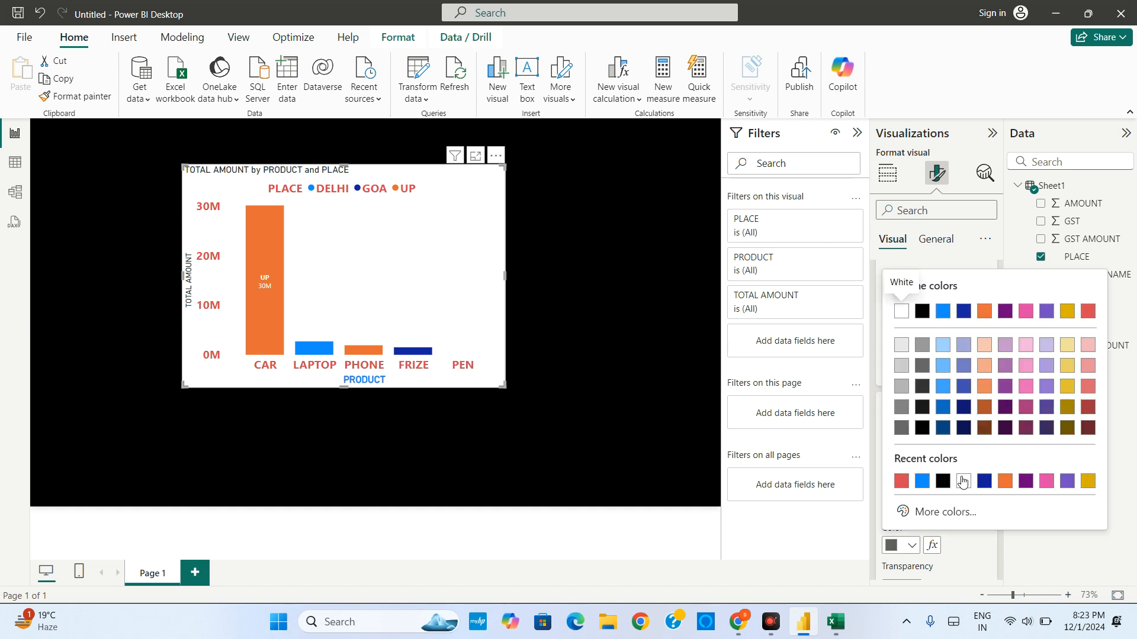
{"action": "left_click", "coordinate": [1046, 482]}
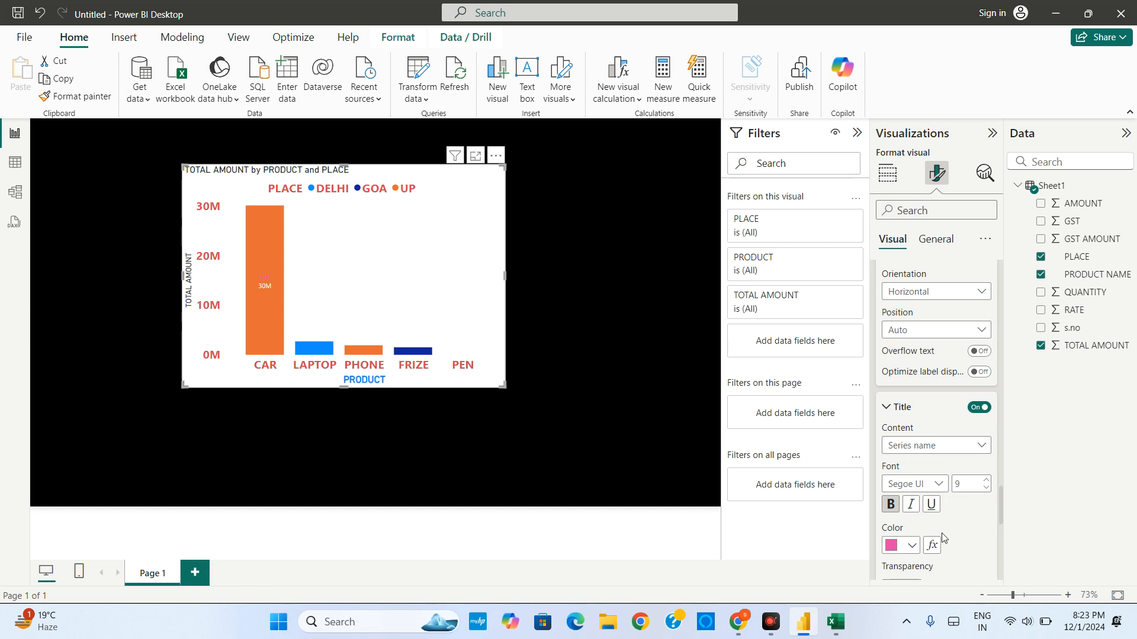
Format the data label values in red, bold, at font size 20.
{"action": "scroll", "coordinate": [940, 542], "scroll_direction": "down", "scroll_amount": 5}
{"action": "scroll", "coordinate": [940, 544], "scroll_direction": "down", "scroll_amount": 1}
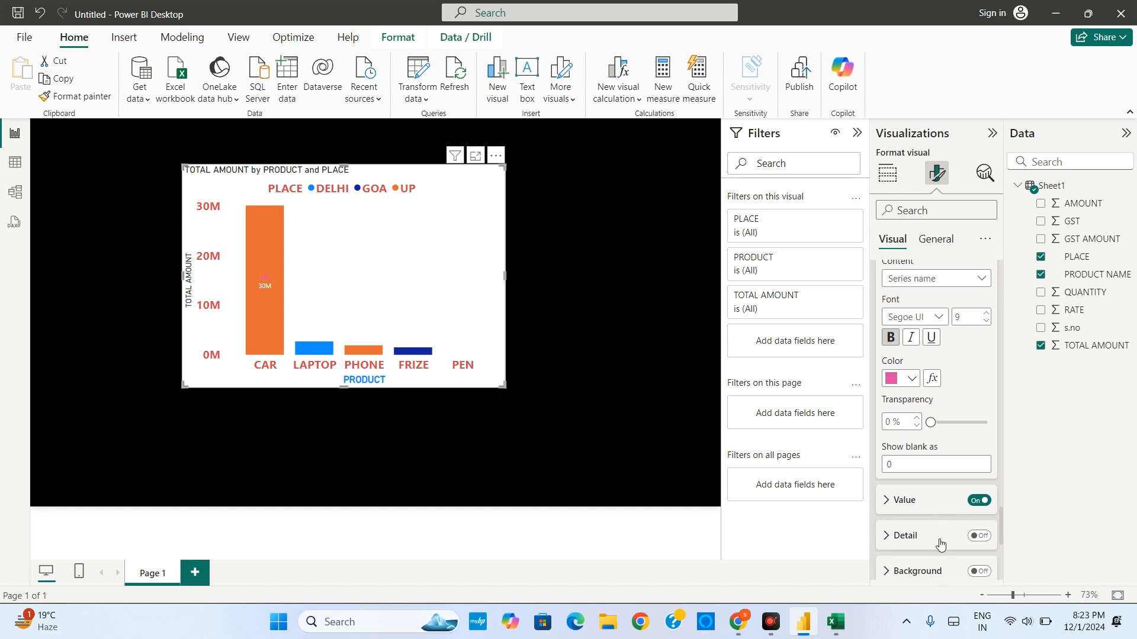
{"action": "scroll", "coordinate": [940, 544], "scroll_direction": "down", "scroll_amount": 1}
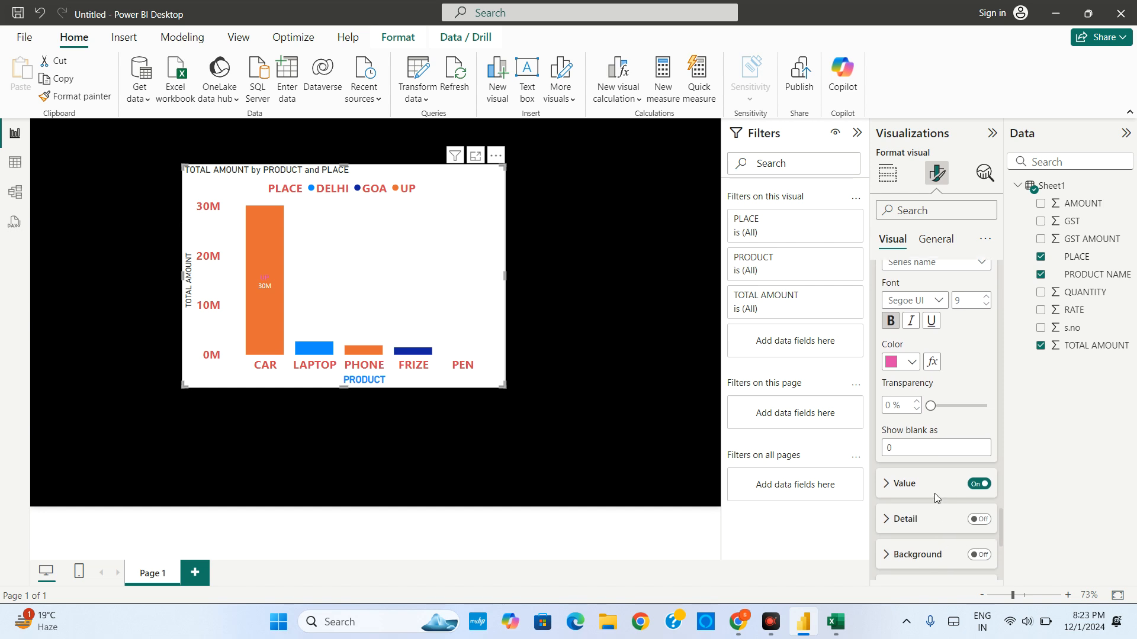
{"action": "left_click", "coordinate": [901, 484]}
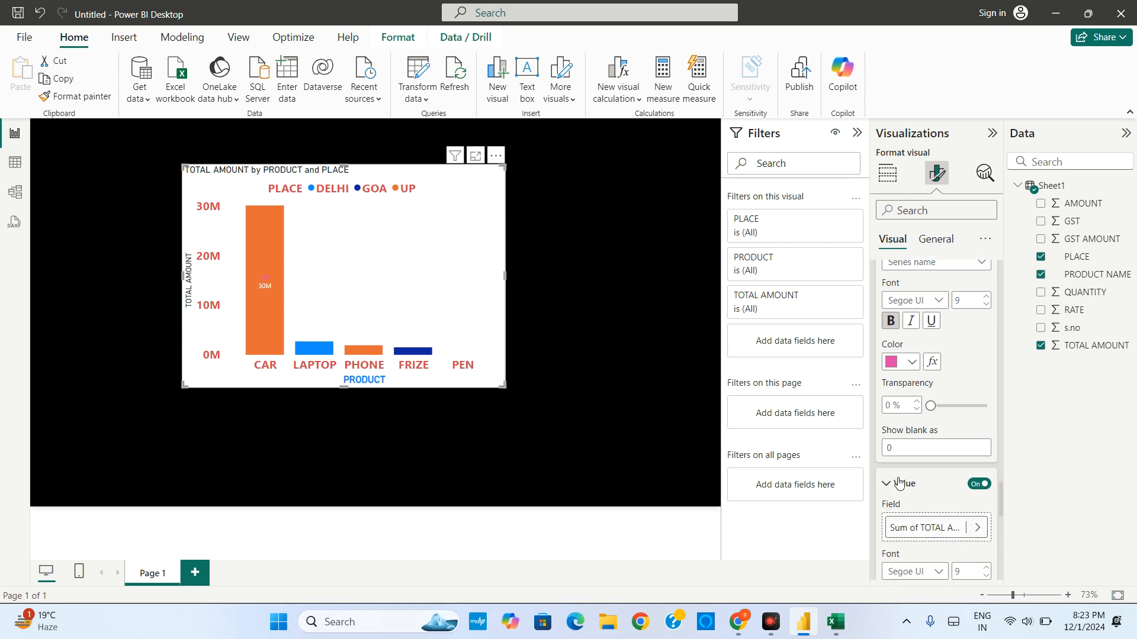
{"action": "scroll", "coordinate": [914, 503], "scroll_direction": "down", "scroll_amount": 3}
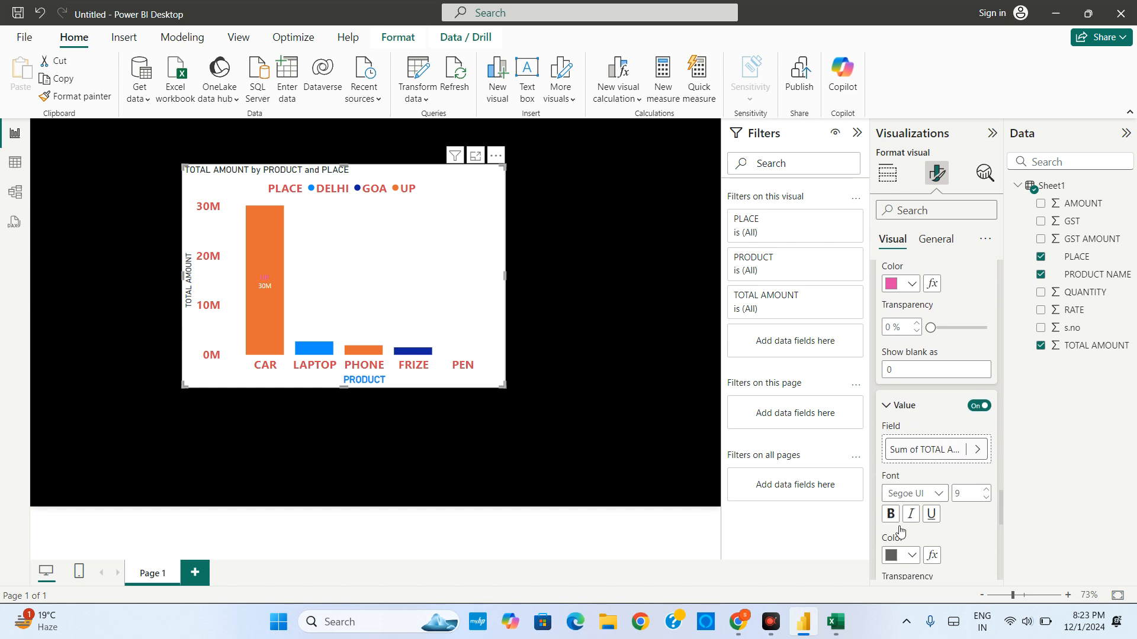
{"action": "left_click", "coordinate": [910, 557]}
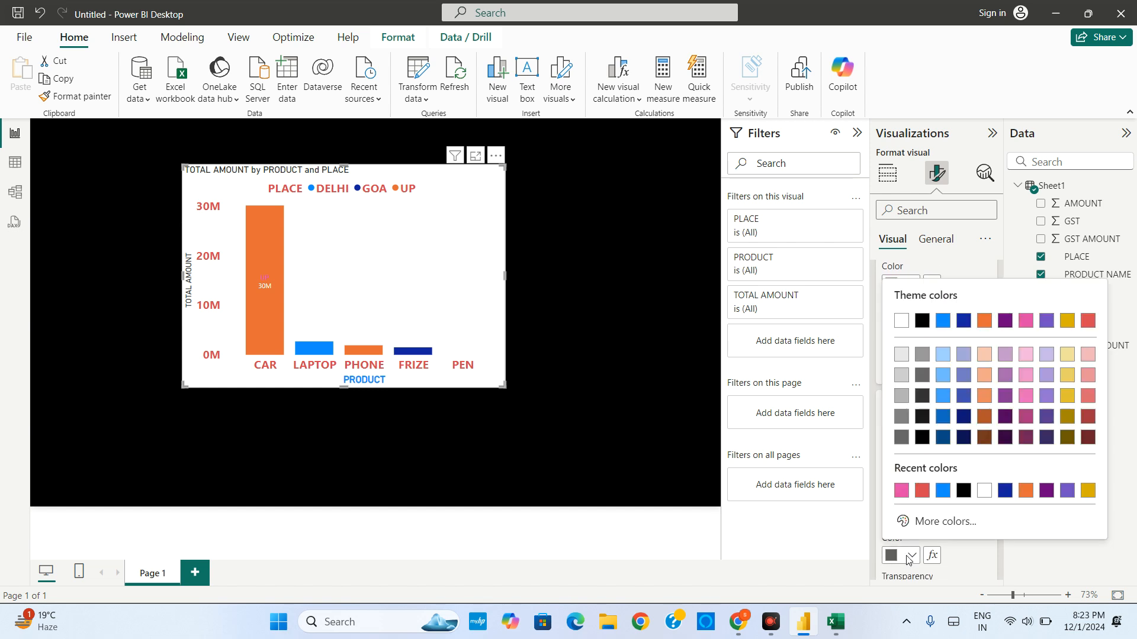
{"action": "left_click", "coordinate": [921, 491]}
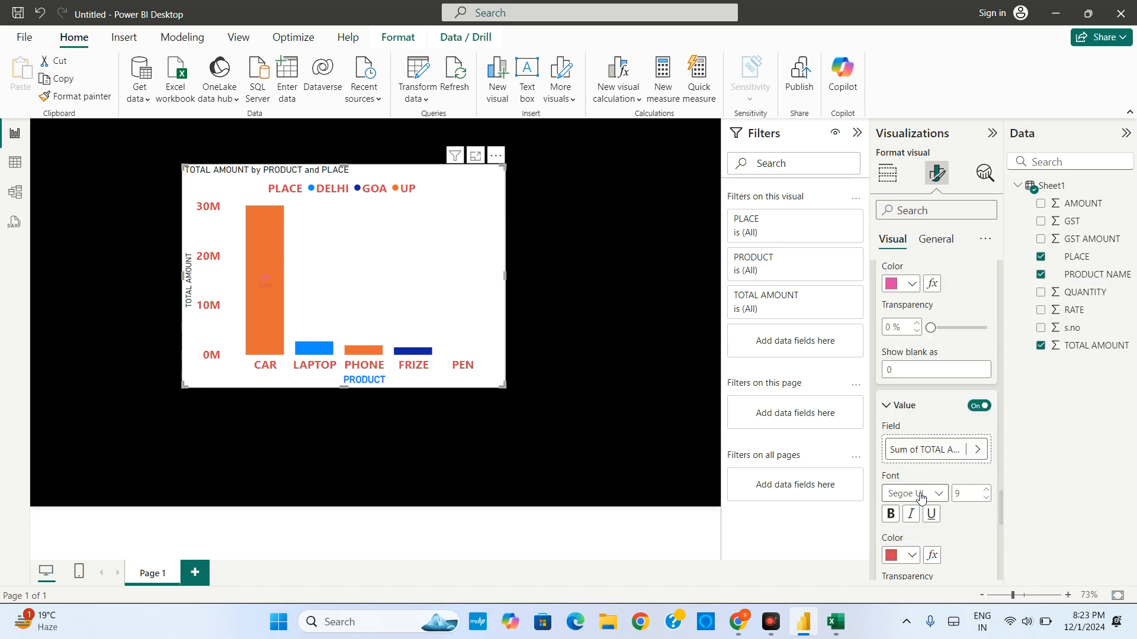
{"action": "left_click", "coordinate": [892, 515]}
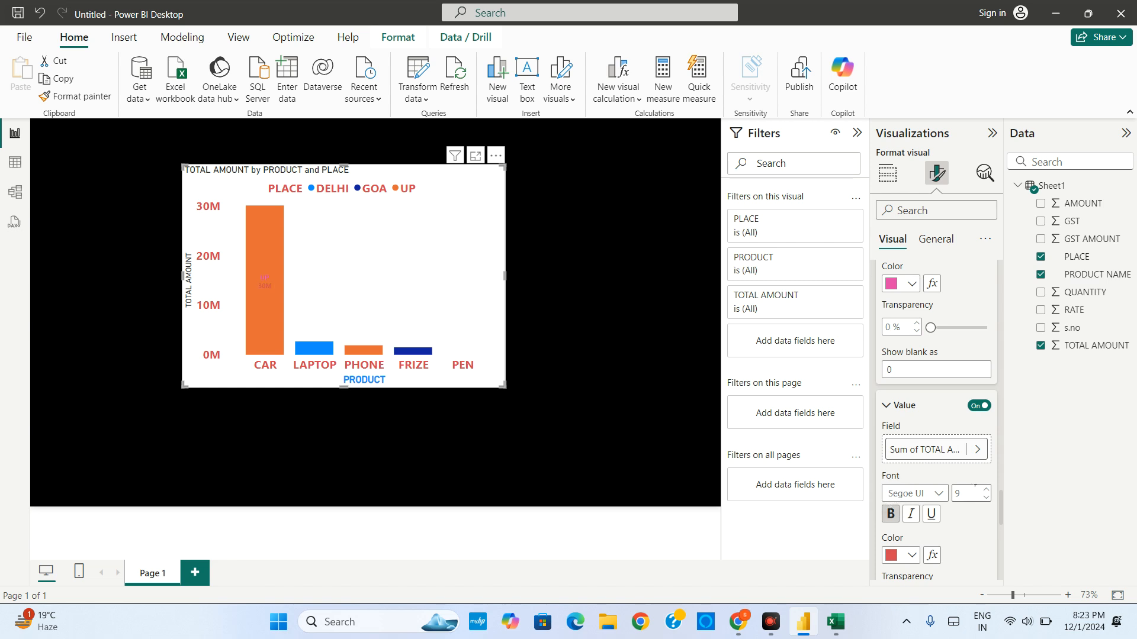
{"action": "type", "text": "20"}
{"action": "scroll", "coordinate": [974, 530], "scroll_direction": "down", "scroll_amount": 3}
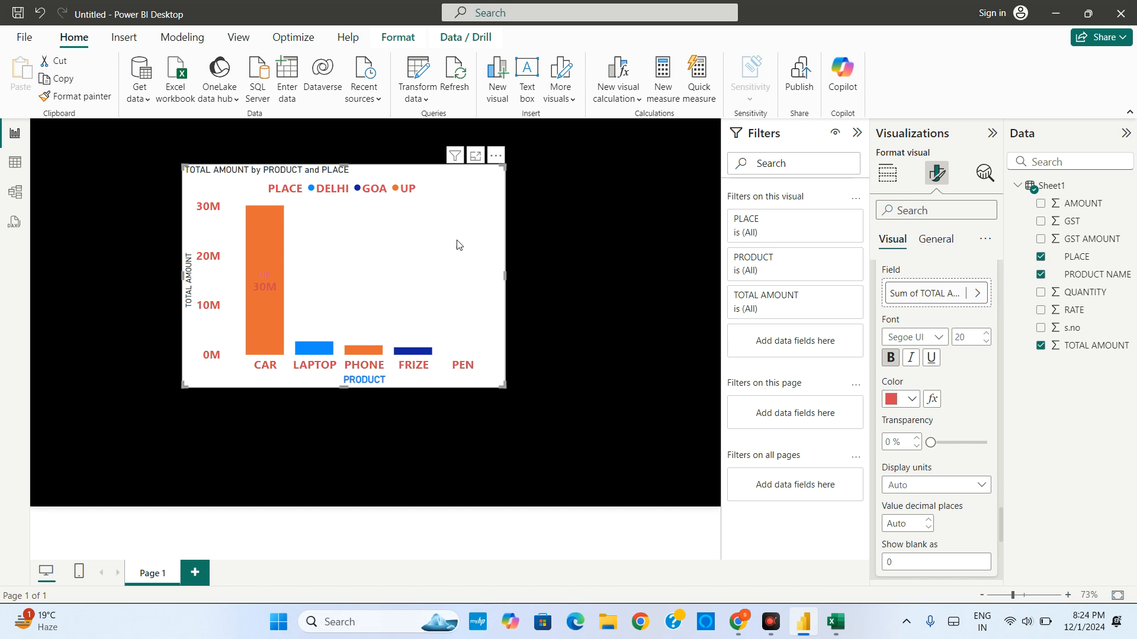
Move the chart up and to the right on the page, to about 386 horizontal and 49 vertical, and check its size and position properties.
{"action": "mouse_move", "coordinate": [454, 248]}
{"action": "left_mouse_down"}
{"action": "mouse_move", "coordinate": [466, 219]}
{"action": "mouse_move", "coordinate": [460, 254]}
{"action": "mouse_move", "coordinate": [477, 246]}
{"action": "mouse_move", "coordinate": [462, 243]}
{"action": "left_mouse_up"}
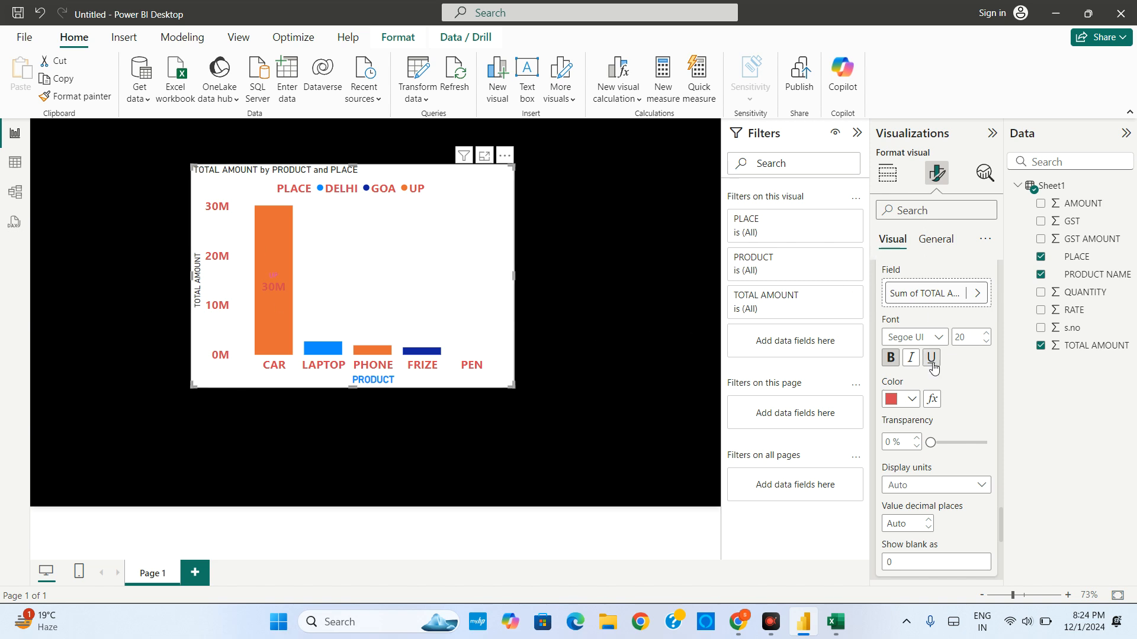
{"action": "left_click", "coordinate": [942, 242]}
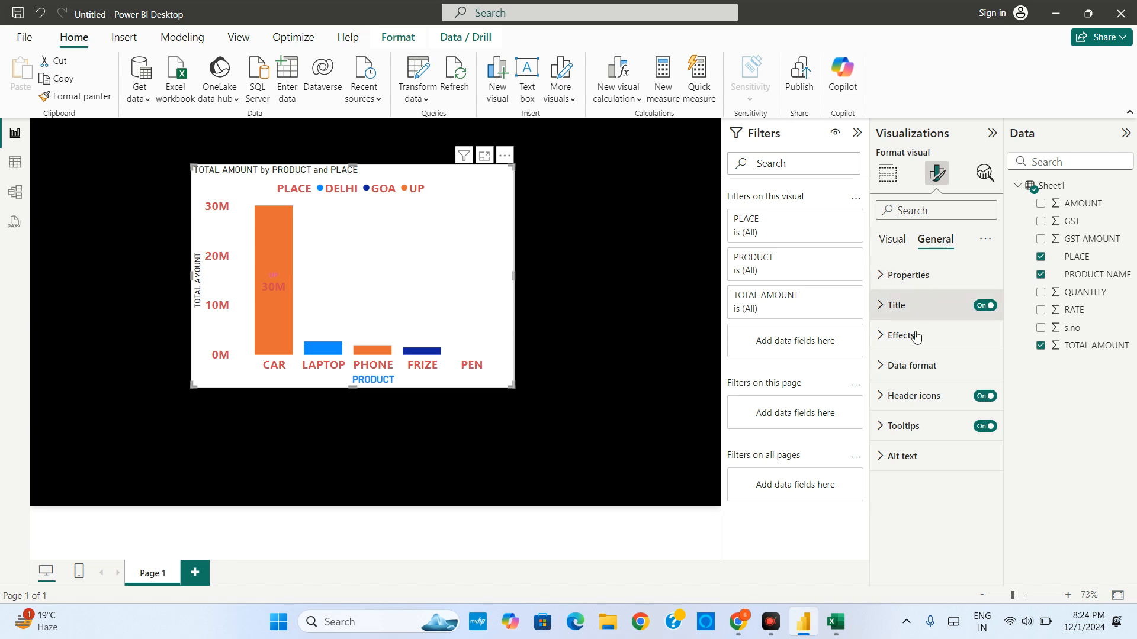
{"action": "left_click", "coordinate": [896, 277]}
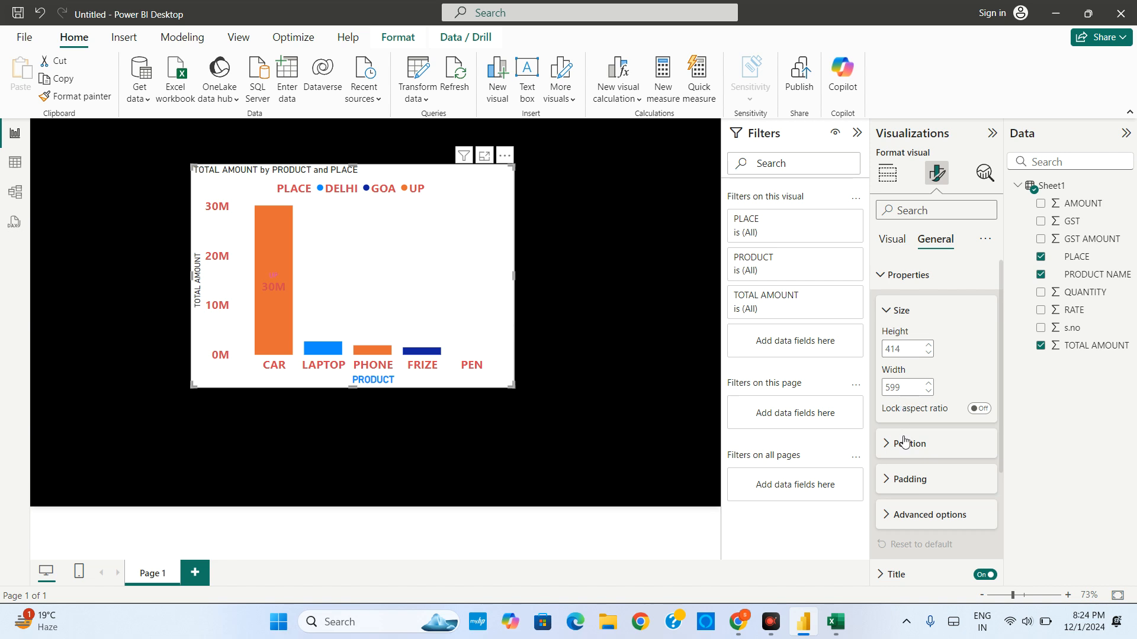
{"action": "scroll", "coordinate": [903, 438], "scroll_direction": "down", "scroll_amount": 3}
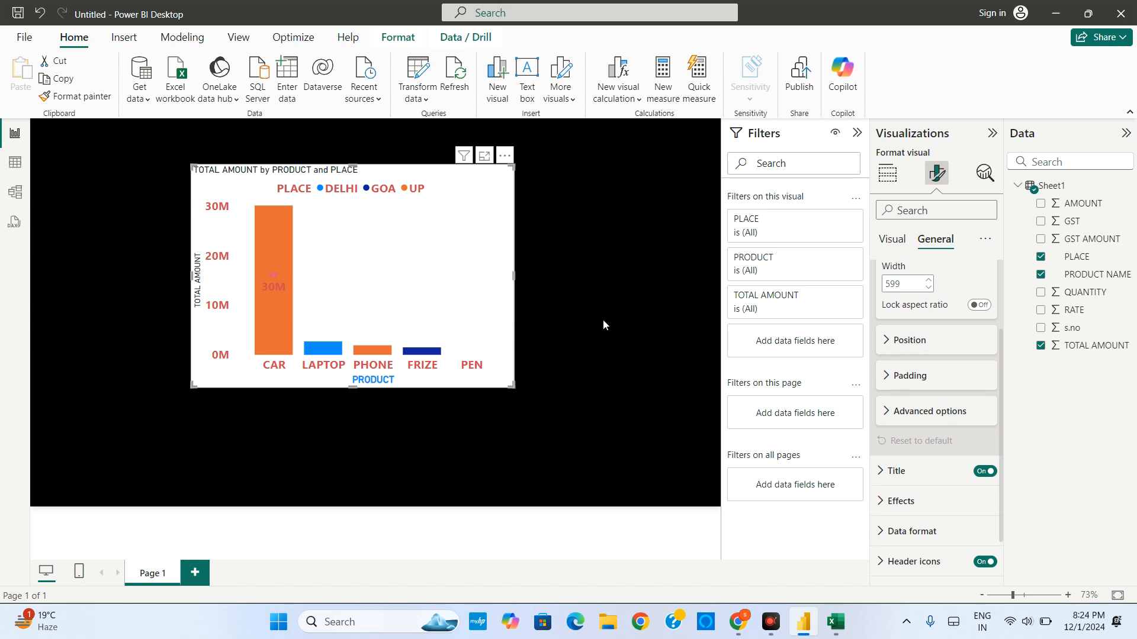
{"action": "left_click_drag", "start_coordinate": [490, 326], "coordinate": [488, 267]}
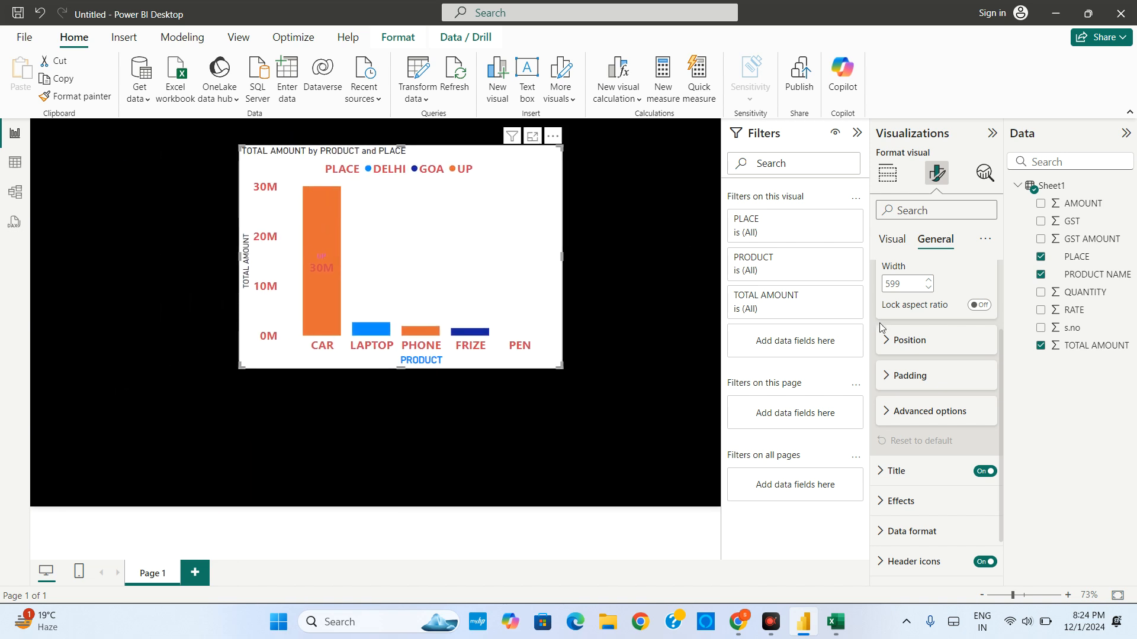
{"action": "left_click", "coordinate": [892, 346]}
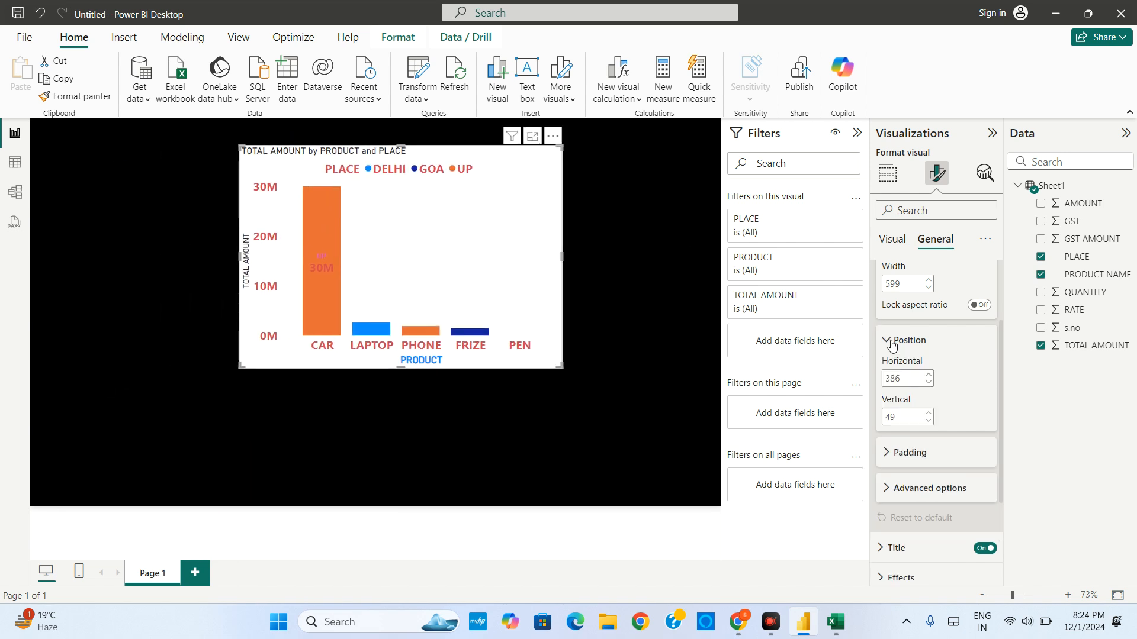
{"action": "left_click", "coordinate": [893, 345]}
Try a top padding of 14 px on the chart, and set it back to 0 px.
{"action": "left_click", "coordinate": [895, 382]}
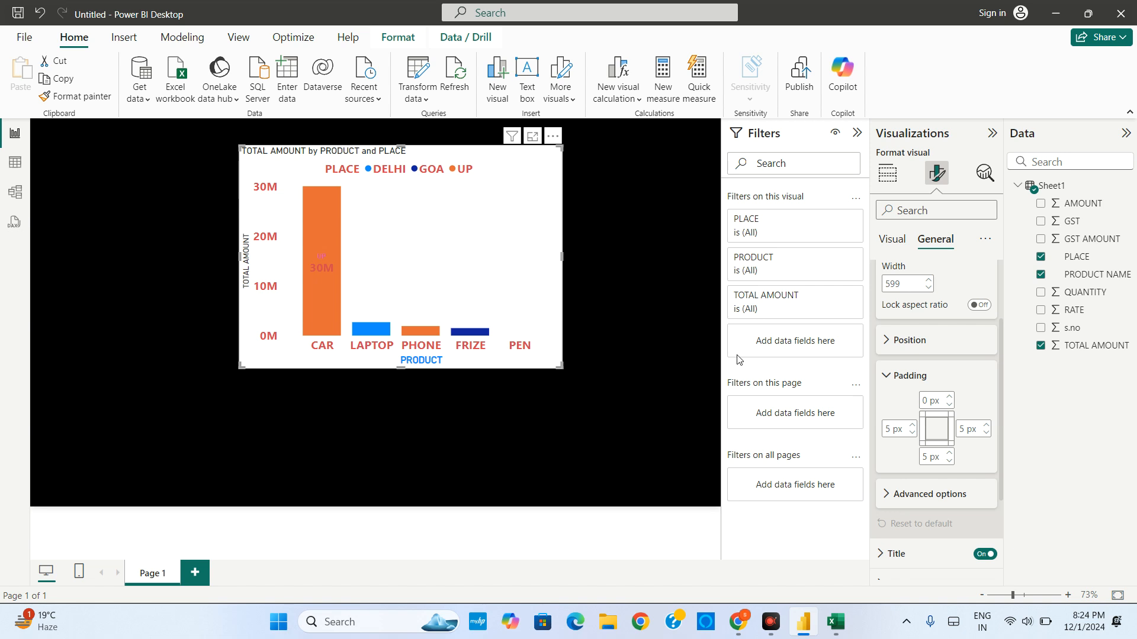
{"action": "left_click", "coordinate": [950, 401]}
{"action": "left_click", "coordinate": [950, 400]}
{"action": "left_click", "coordinate": [950, 401]}
{"action": "left_click", "coordinate": [950, 400]}
{"action": "left_click", "coordinate": [950, 401]}
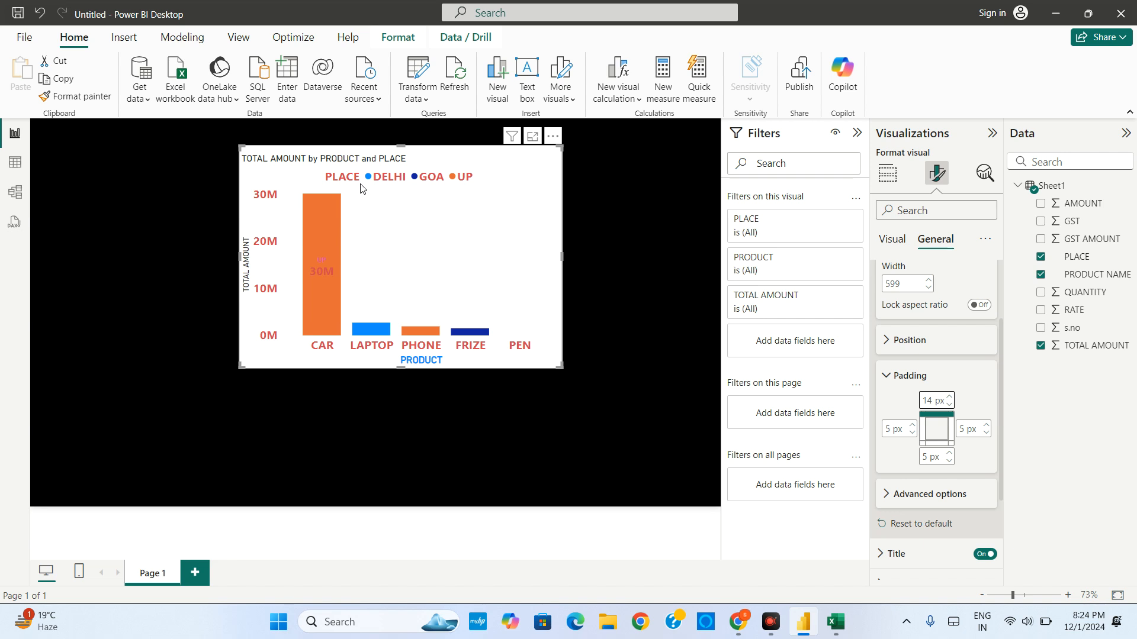
{"action": "left_click", "coordinate": [950, 404]}
{"action": "left_click", "coordinate": [950, 405]}
{"action": "left_click", "coordinate": [950, 405]}
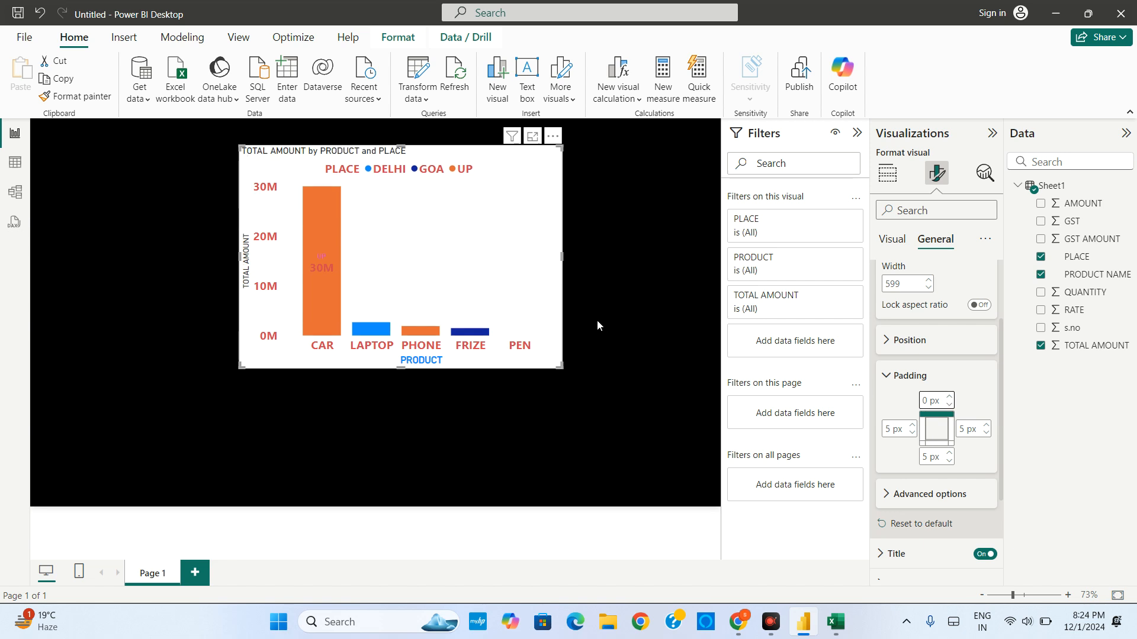
Move the chart slightly down and to the left on the page, and look through its visual format settings.
{"action": "scroll", "coordinate": [943, 453], "scroll_direction": "down", "scroll_amount": 5}
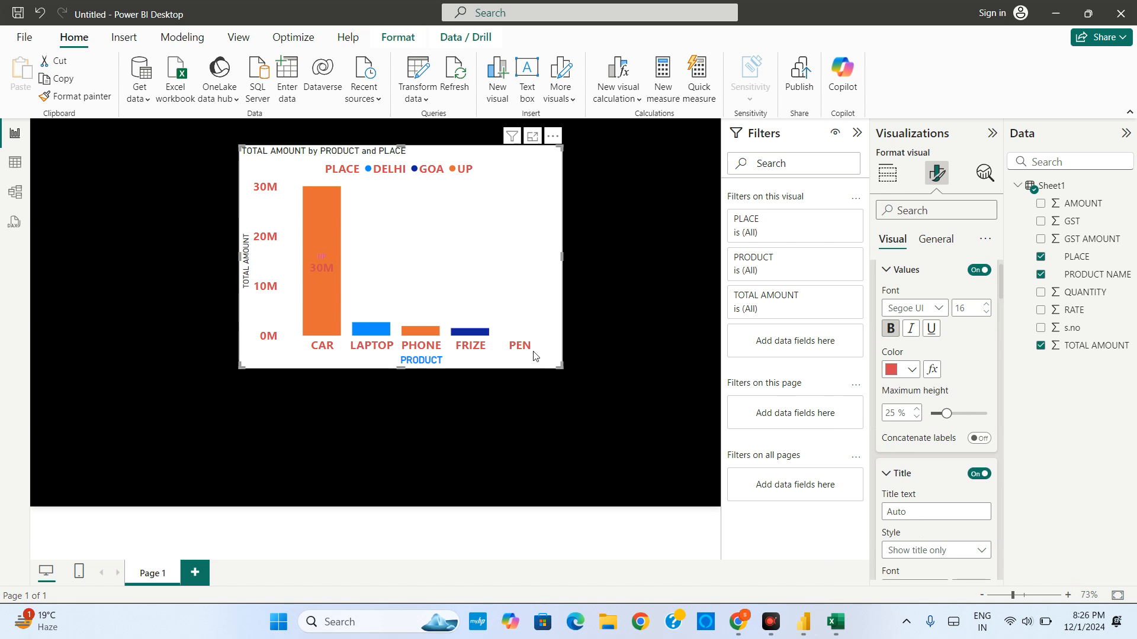
{"action": "mouse_move", "coordinate": [447, 156]}
{"action": "left_mouse_down"}
{"action": "mouse_move", "coordinate": [412, 251]}
{"action": "mouse_move", "coordinate": [439, 168]}
{"action": "left_mouse_up"}
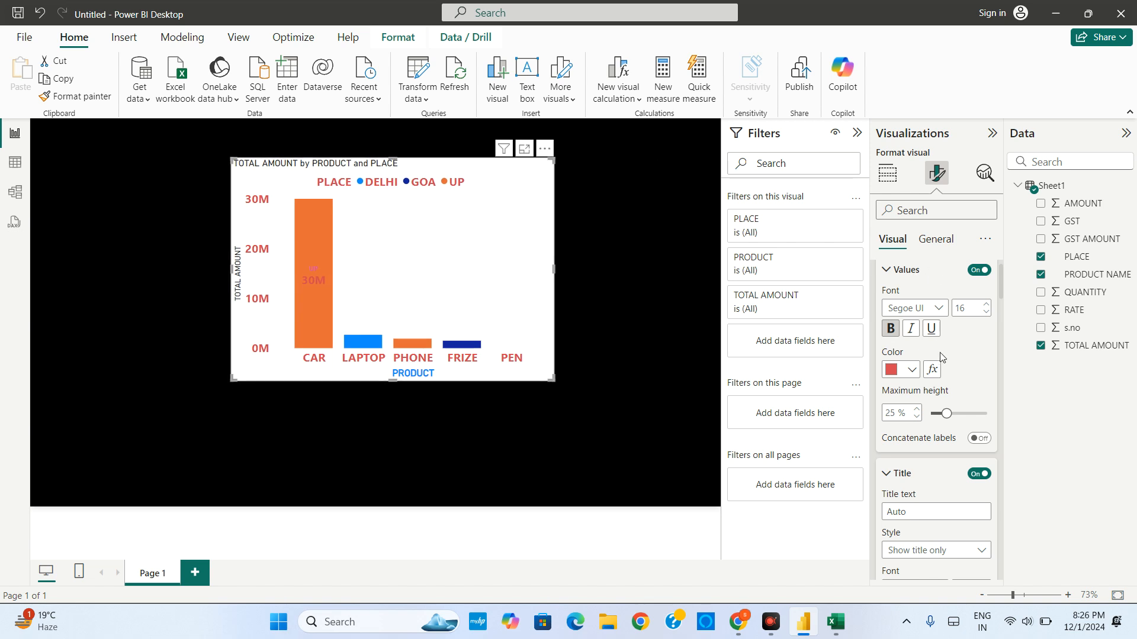
{"action": "scroll", "coordinate": [943, 378], "scroll_direction": "down", "scroll_amount": 5}
{"action": "scroll", "coordinate": [943, 377], "scroll_direction": "up", "scroll_amount": 5}
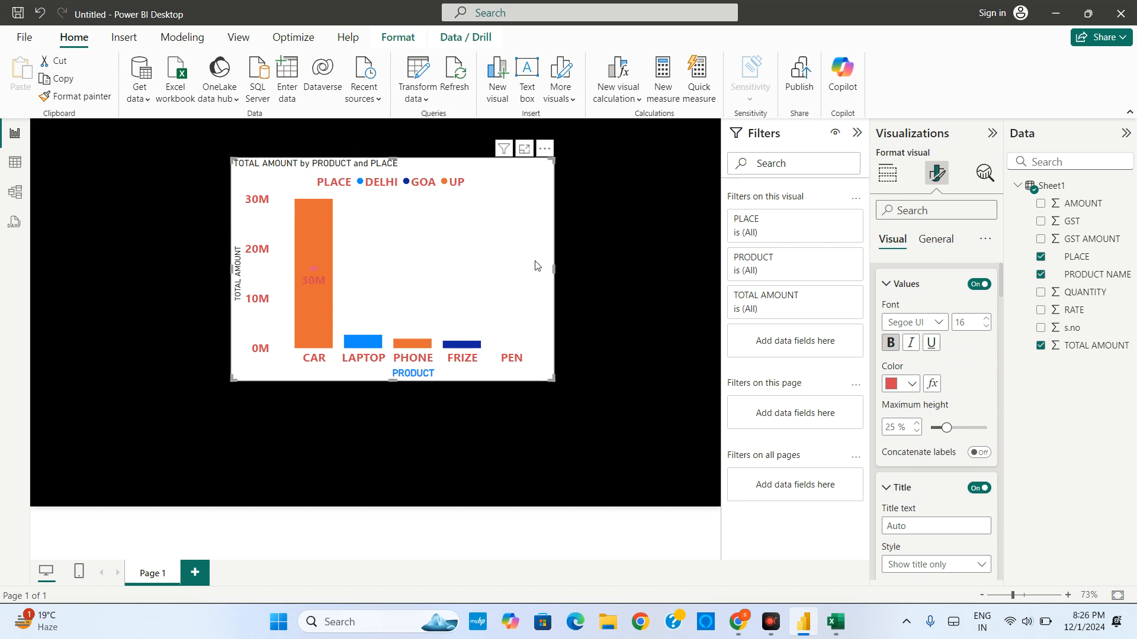
Search the format settings for BACK and set the chart's background color to pink with 100% transparency.
{"action": "left_click", "coordinate": [911, 210]}
{"action": "type", "text": "BACK"}
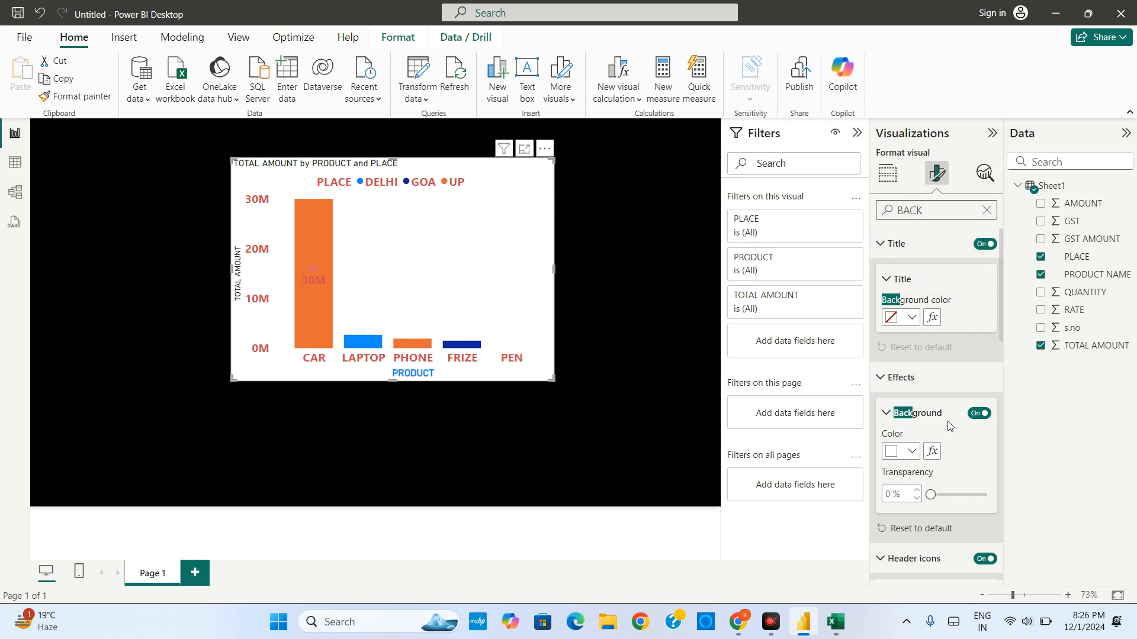
{"action": "scroll", "coordinate": [949, 426], "scroll_direction": "down", "scroll_amount": 2}
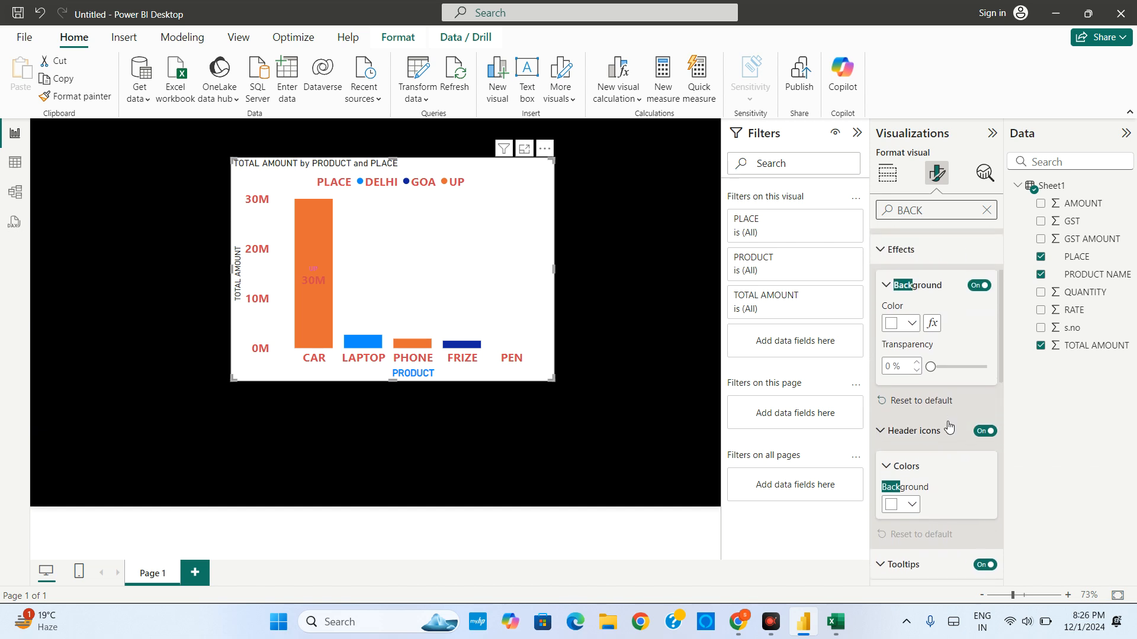
{"action": "scroll", "coordinate": [949, 426], "scroll_direction": "up", "scroll_amount": 1}
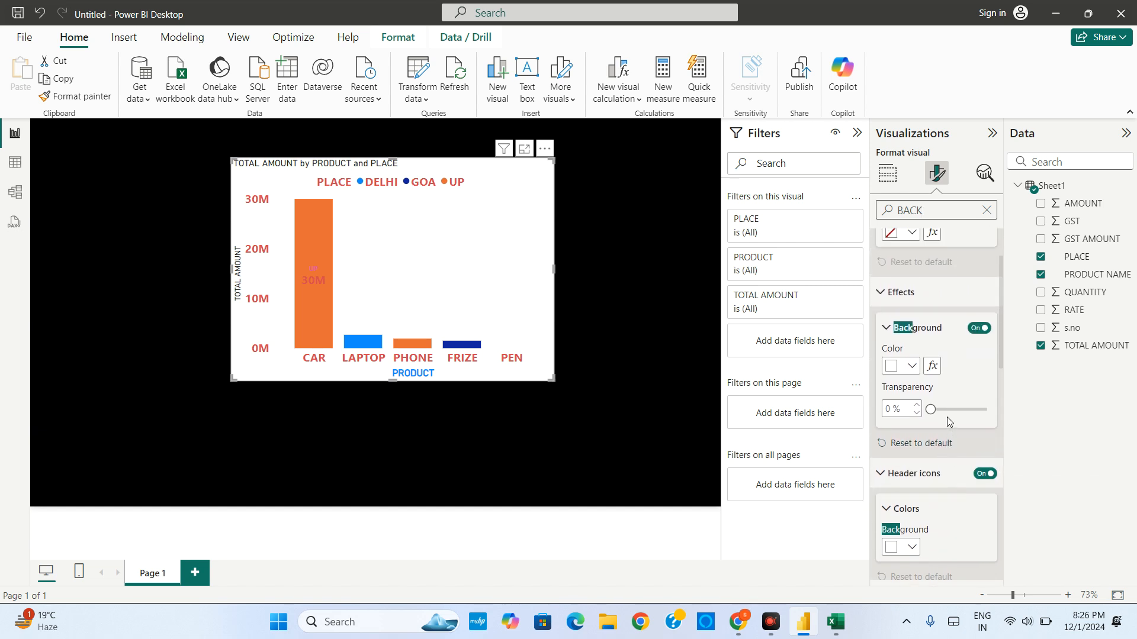
{"action": "left_click", "coordinate": [912, 366]}
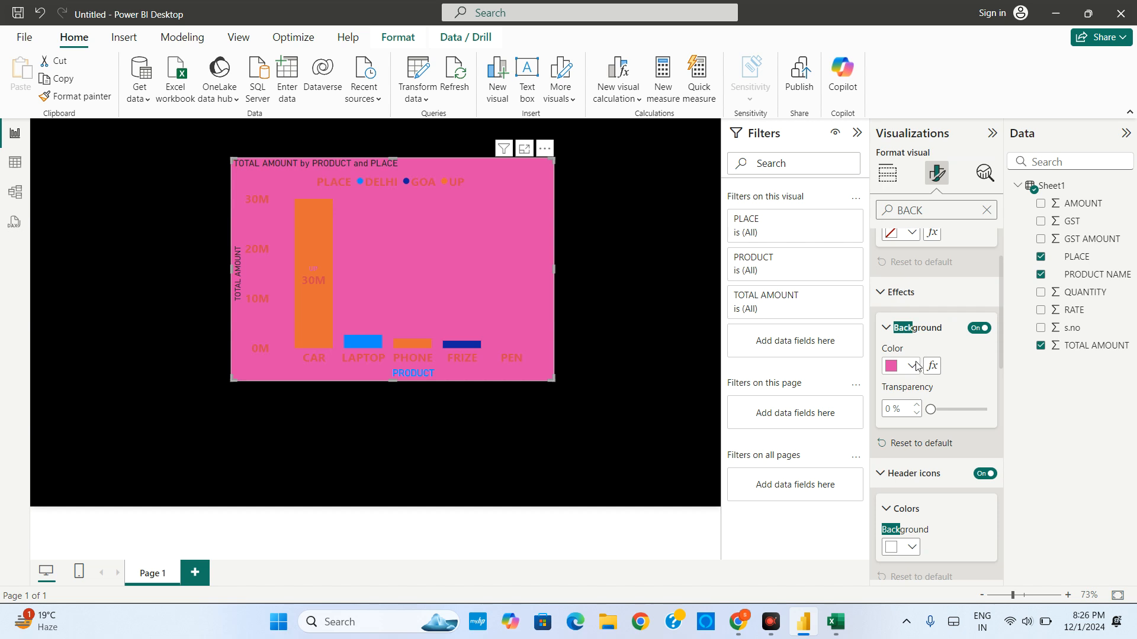
{"action": "left_click", "coordinate": [913, 365]}
{"action": "left_click", "coordinate": [917, 366]}
{"action": "left_click_drag", "start_coordinate": [931, 407], "coordinate": [1000, 421]}
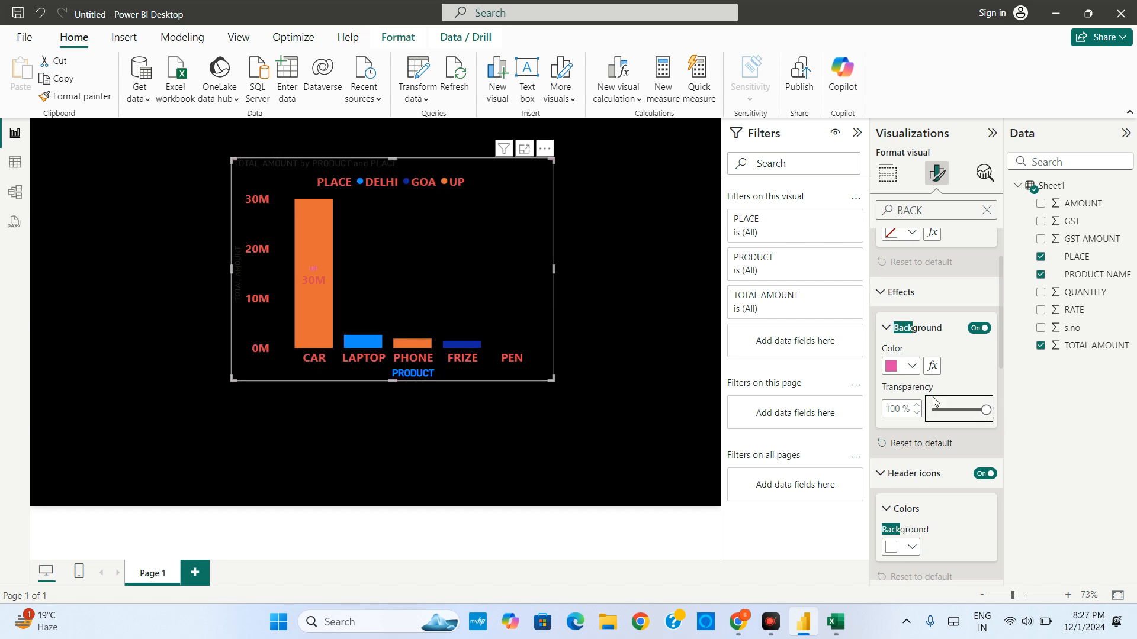
Move the chart toward the page's left side, enlarge it from its upper-right corner, and return to the visual's build options.
{"action": "left_click_drag", "start_coordinate": [468, 179], "coordinate": [373, 211]}
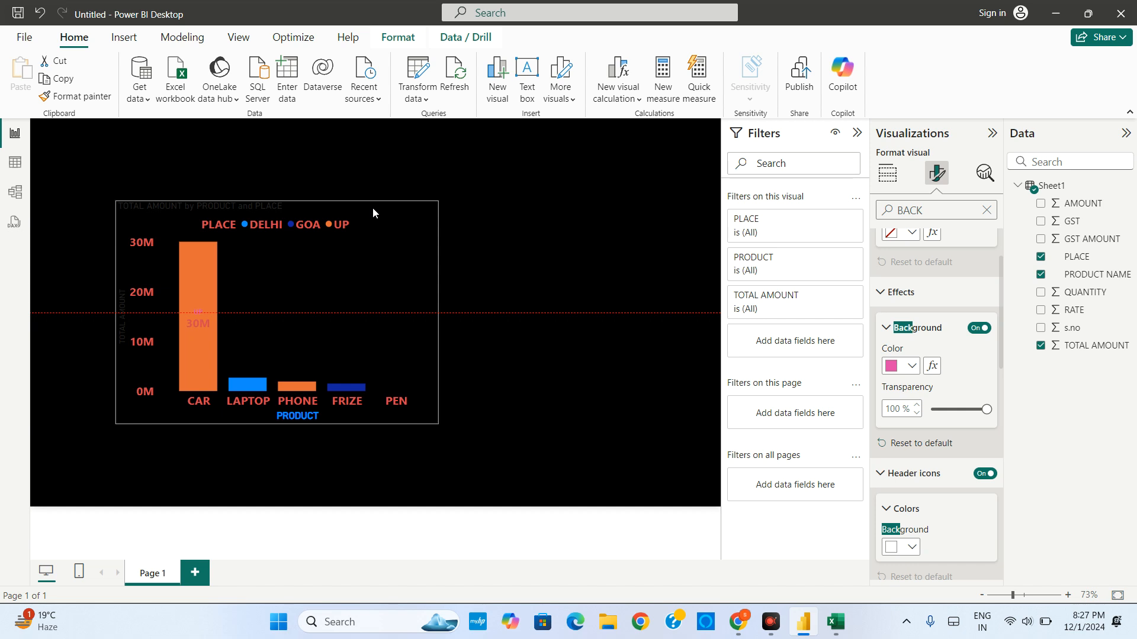
{"action": "left_click_drag", "start_coordinate": [373, 212], "coordinate": [379, 202]}
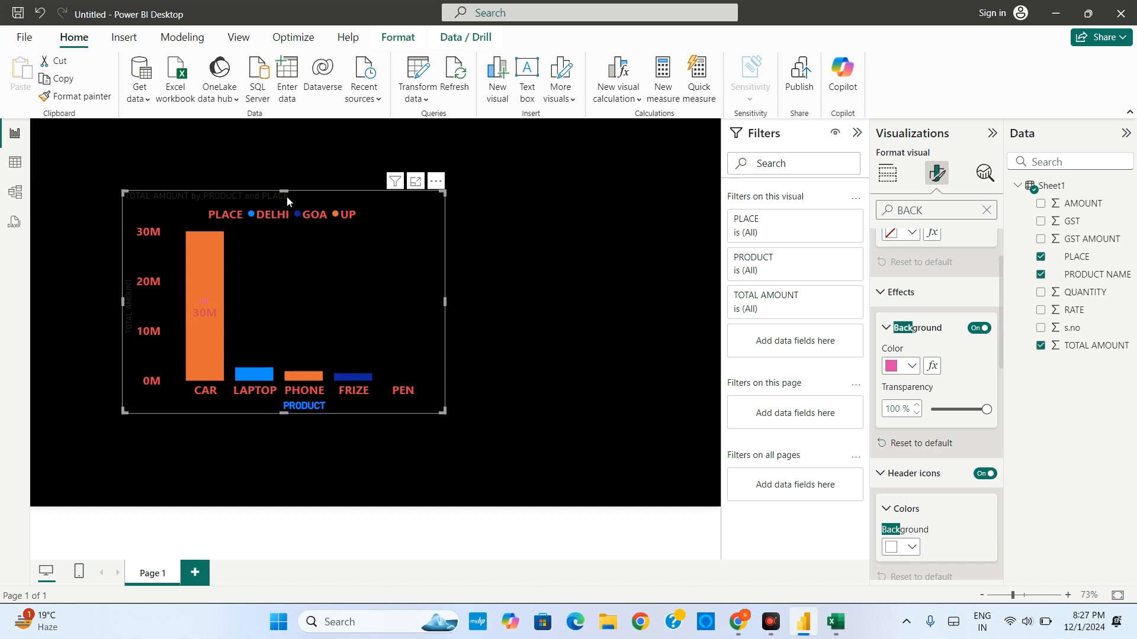
{"action": "left_click_drag", "start_coordinate": [443, 192], "coordinate": [484, 165]}
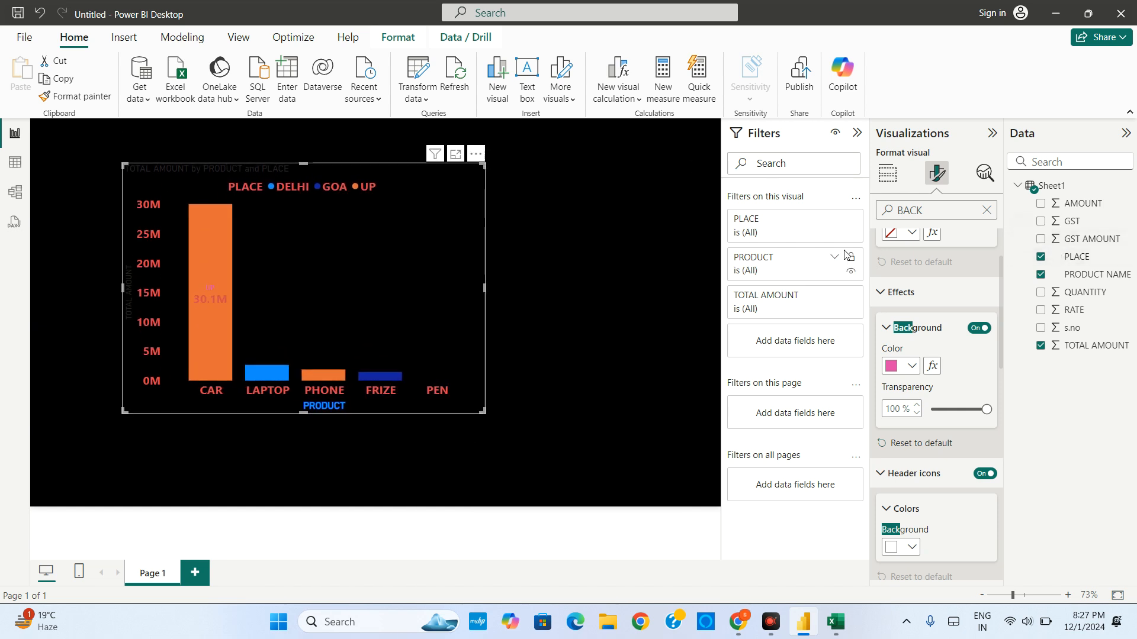
{"action": "left_click", "coordinate": [888, 172]}
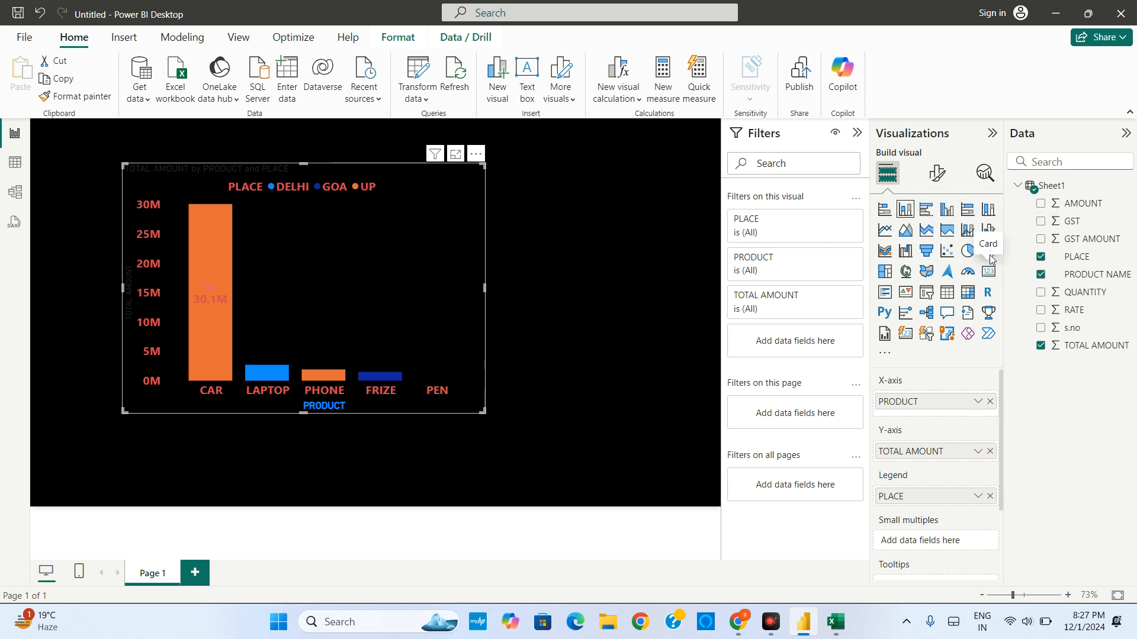
Move the stacked column chart to the page's upper-left area and change it to a ribbon chart.
{"action": "left_click_drag", "start_coordinate": [364, 191], "coordinate": [293, 186]}
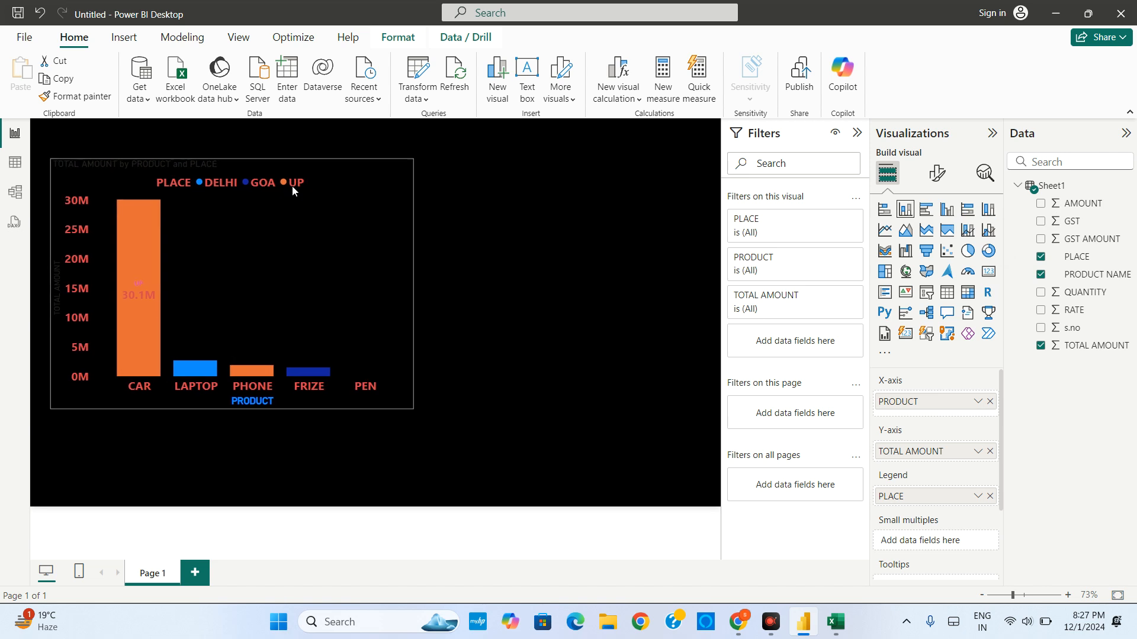
{"action": "left_click", "coordinate": [906, 237]}
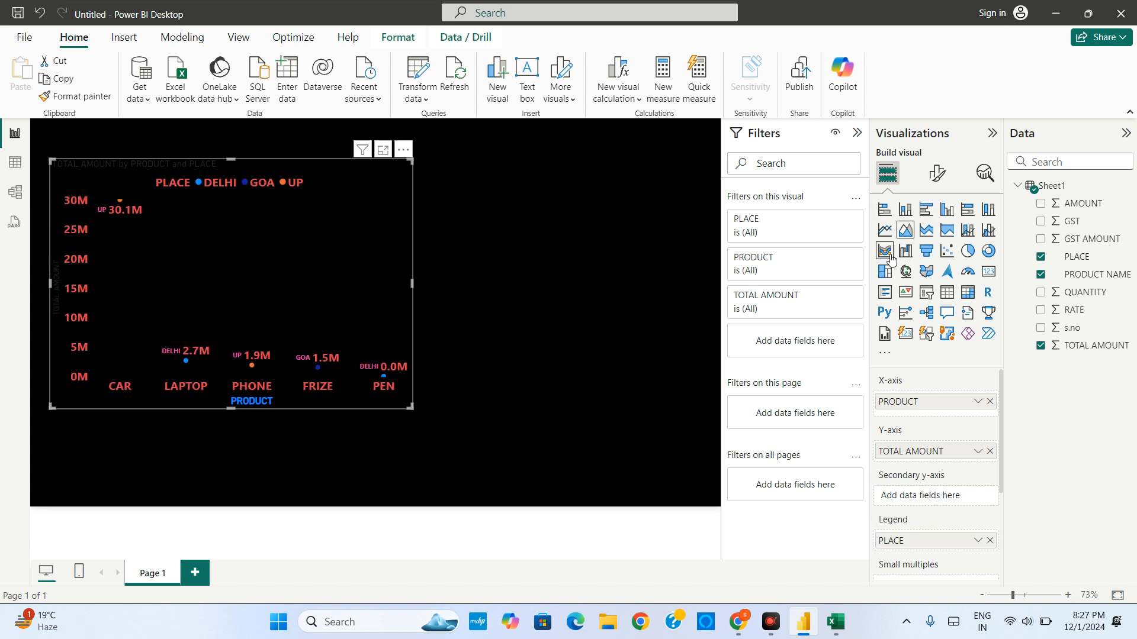
{"action": "left_click", "coordinate": [886, 255]}
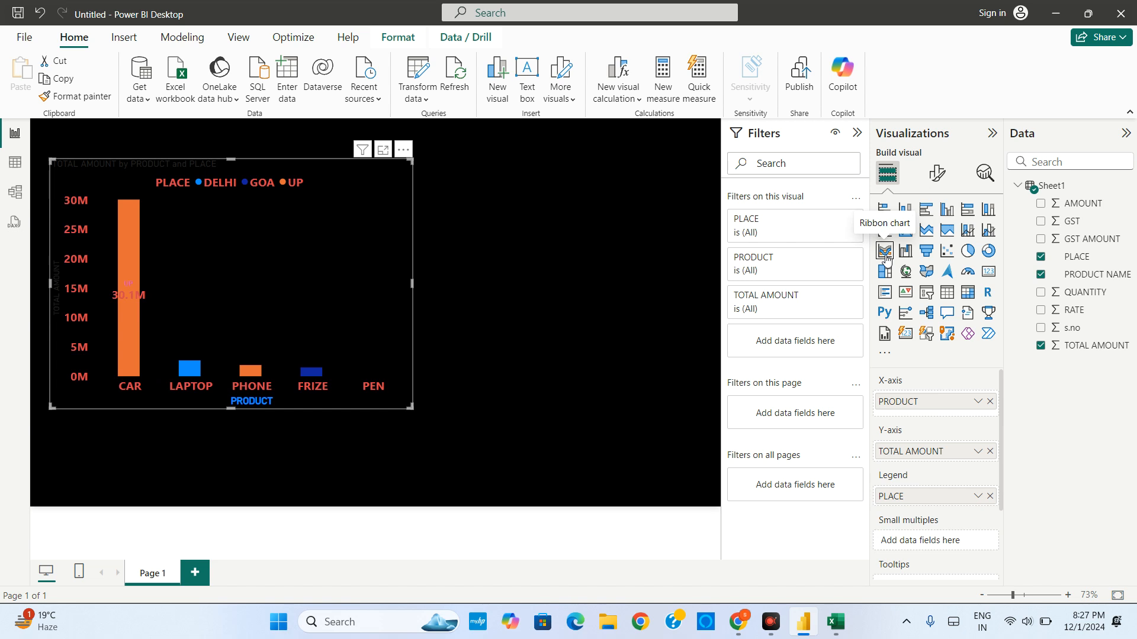
Try the ribbon chart as a treemap and as a funnel chart, and undo both changes.
{"action": "left_click", "coordinate": [886, 272]}
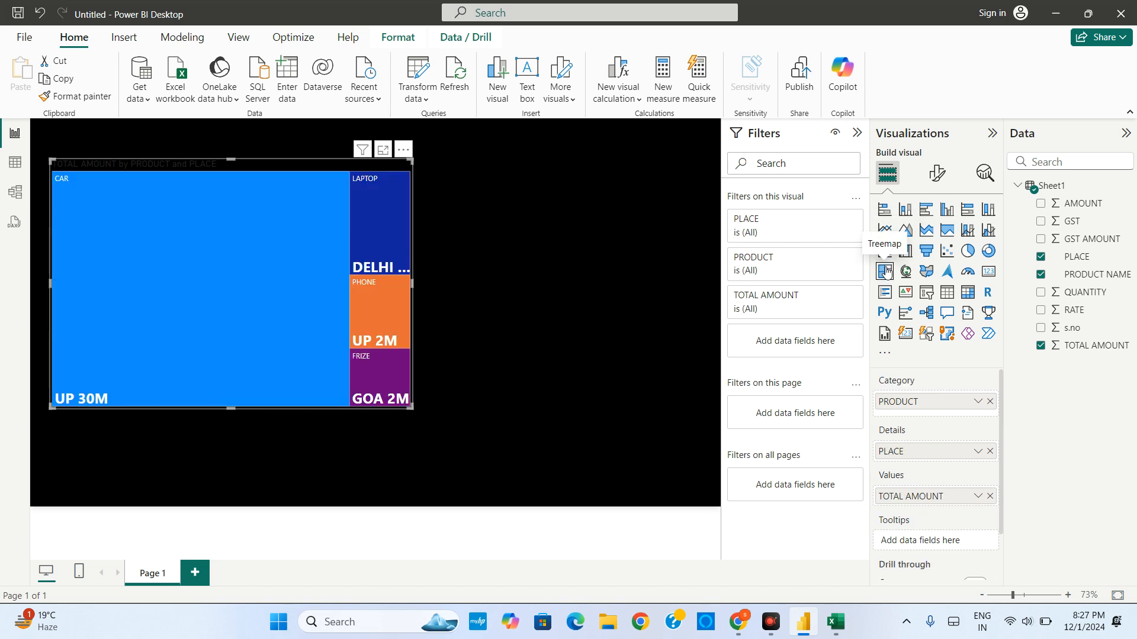
{"action": "left_click", "coordinate": [928, 253]}
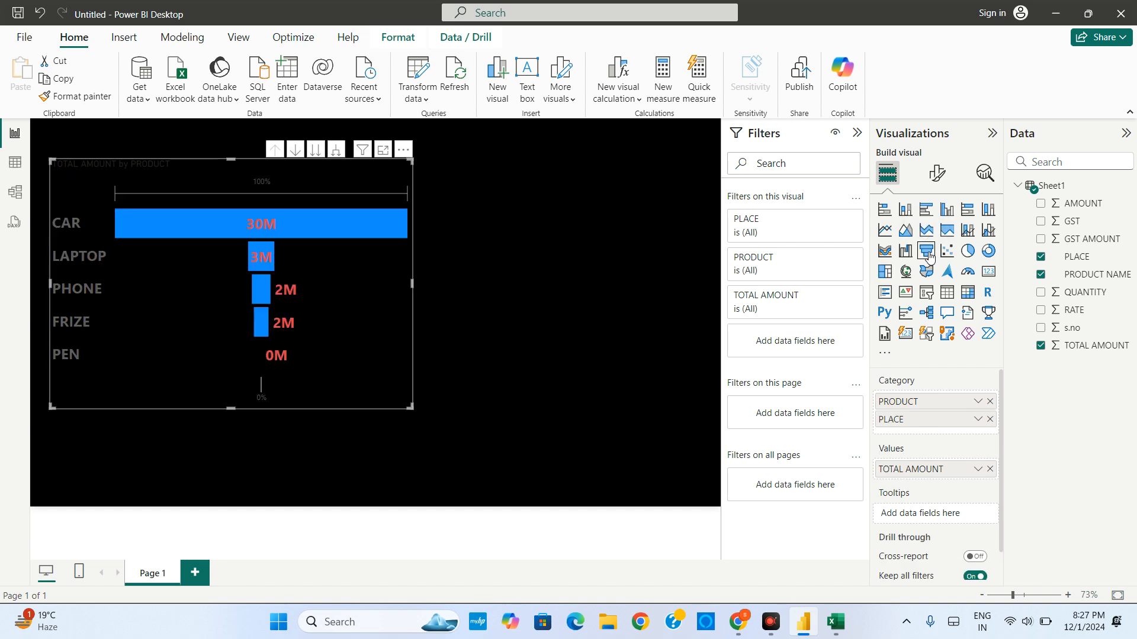
{"action": "key", "text": "ctrl+z"}
{"action": "key", "text": "ctrl+z"}
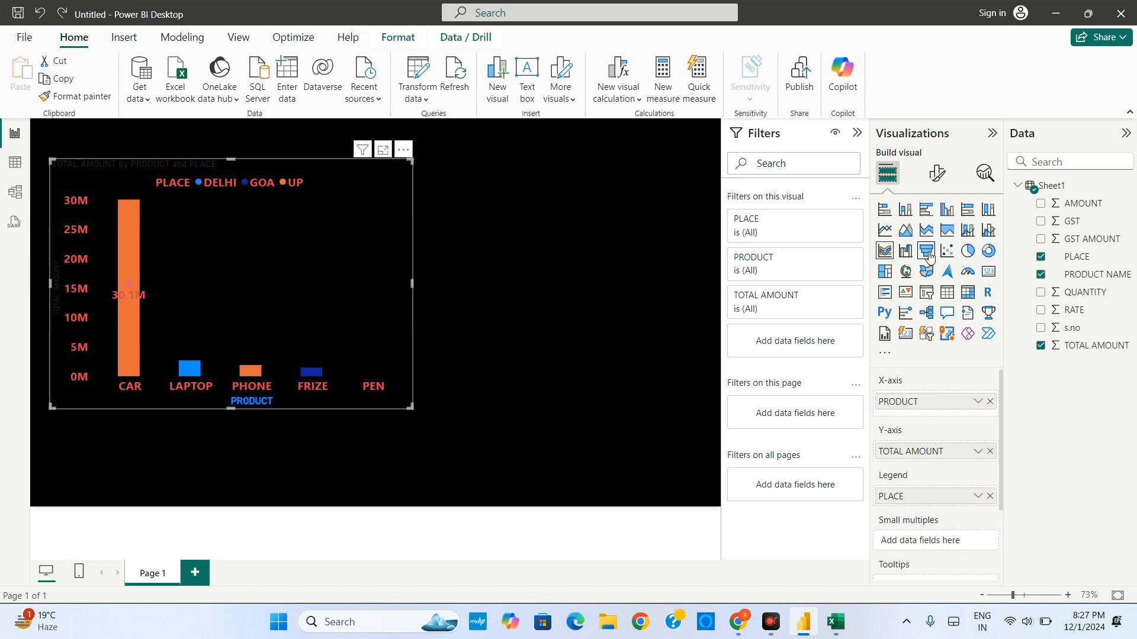
Add a donut chart about 404 wide and 327 high beside the ribbon chart, with AMOUNT as values and PLACE as legend.
{"action": "left_click", "coordinate": [609, 239]}
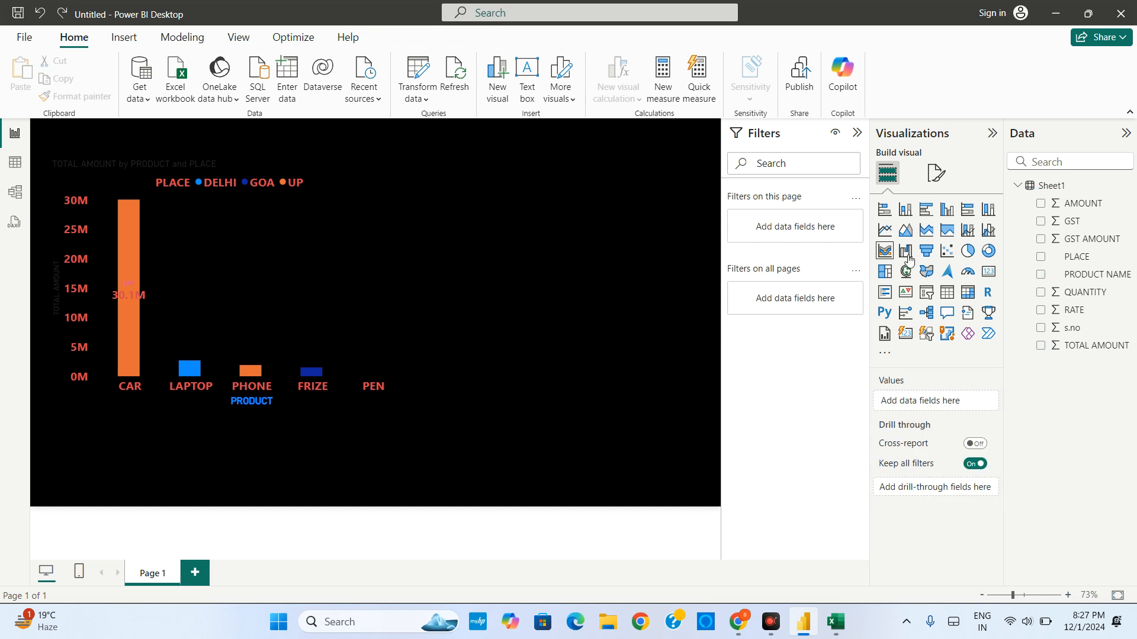
{"action": "left_click", "coordinate": [990, 256]}
{"action": "left_click_drag", "start_coordinate": [361, 435], "coordinate": [661, 196]}
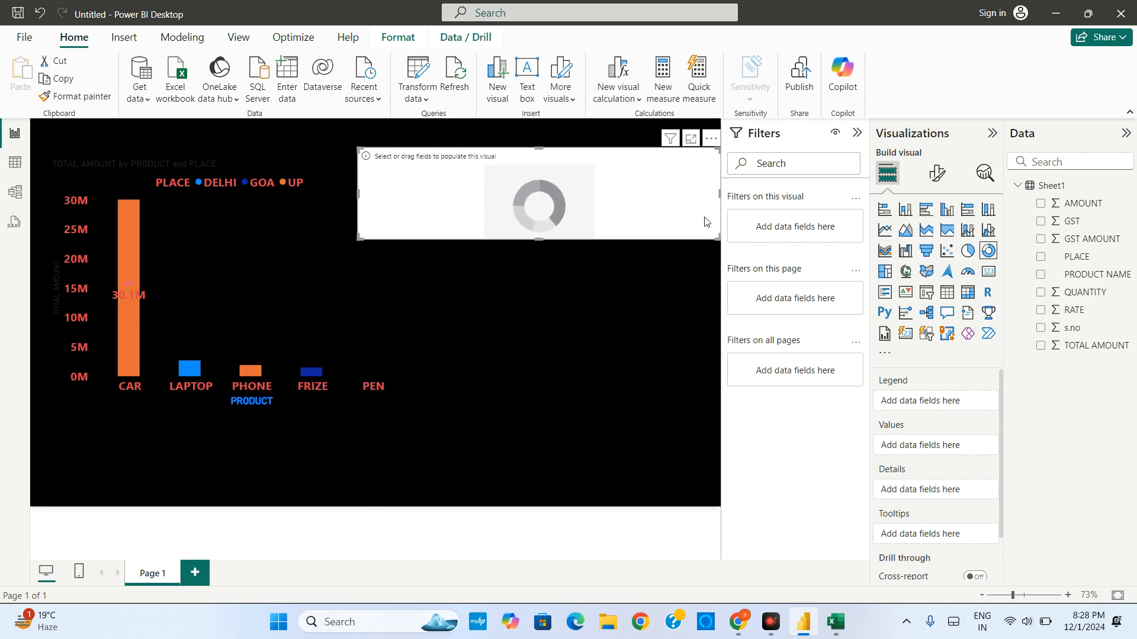
{"action": "left_click_drag", "start_coordinate": [717, 235], "coordinate": [575, 323]}
{"action": "left_click_drag", "start_coordinate": [509, 258], "coordinate": [617, 261]}
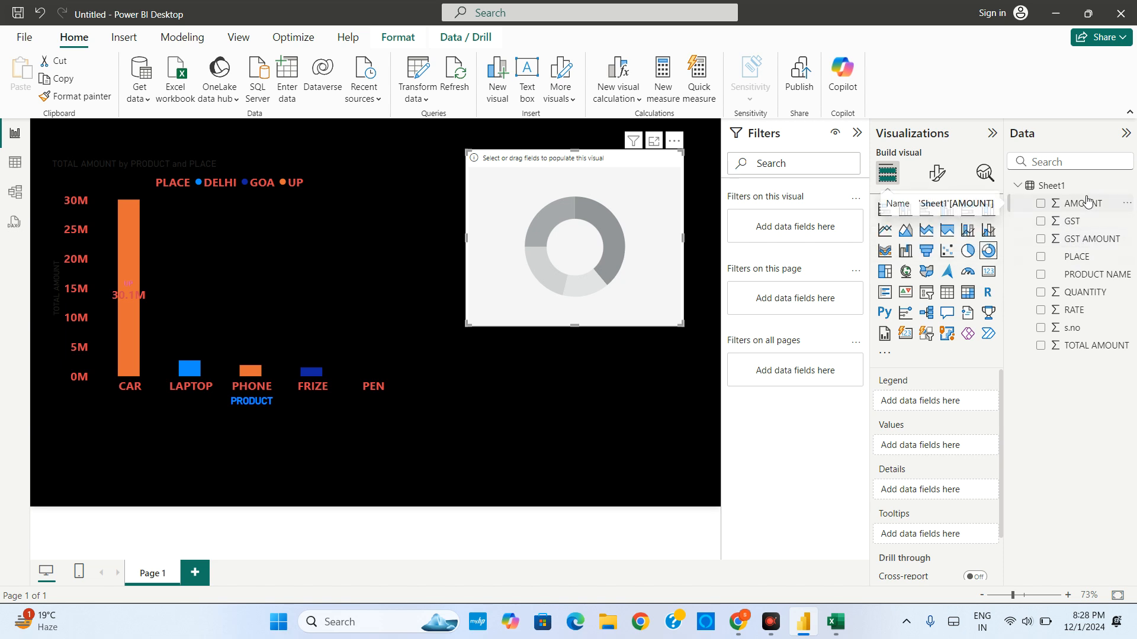
{"action": "left_click_drag", "start_coordinate": [1087, 202], "coordinate": [950, 445]}
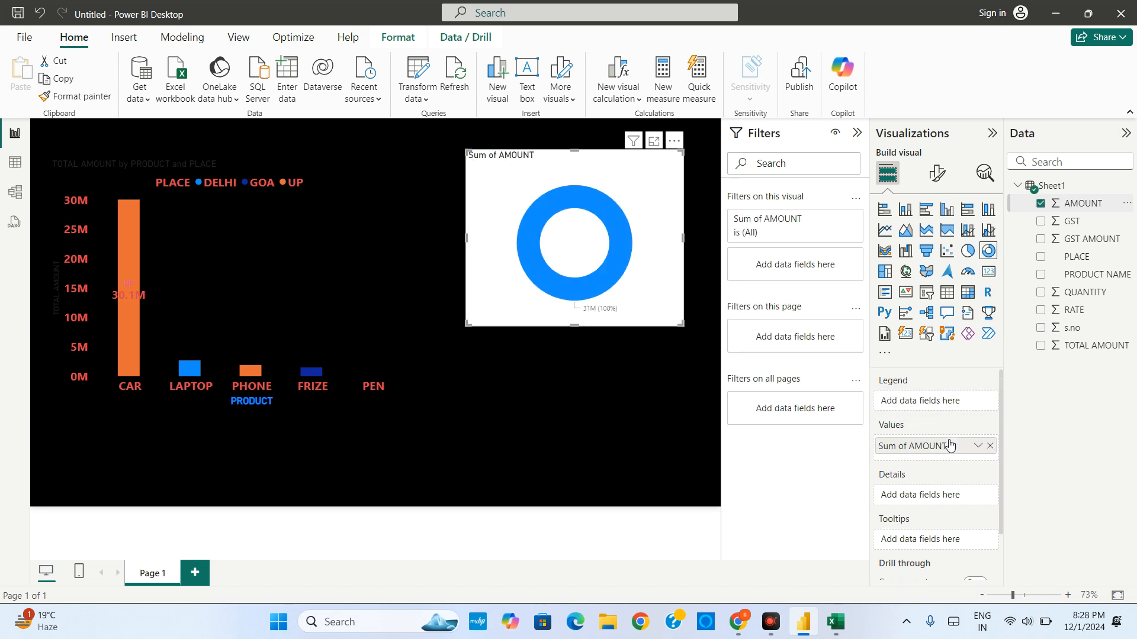
{"action": "left_click_drag", "start_coordinate": [1087, 261], "coordinate": [955, 407]}
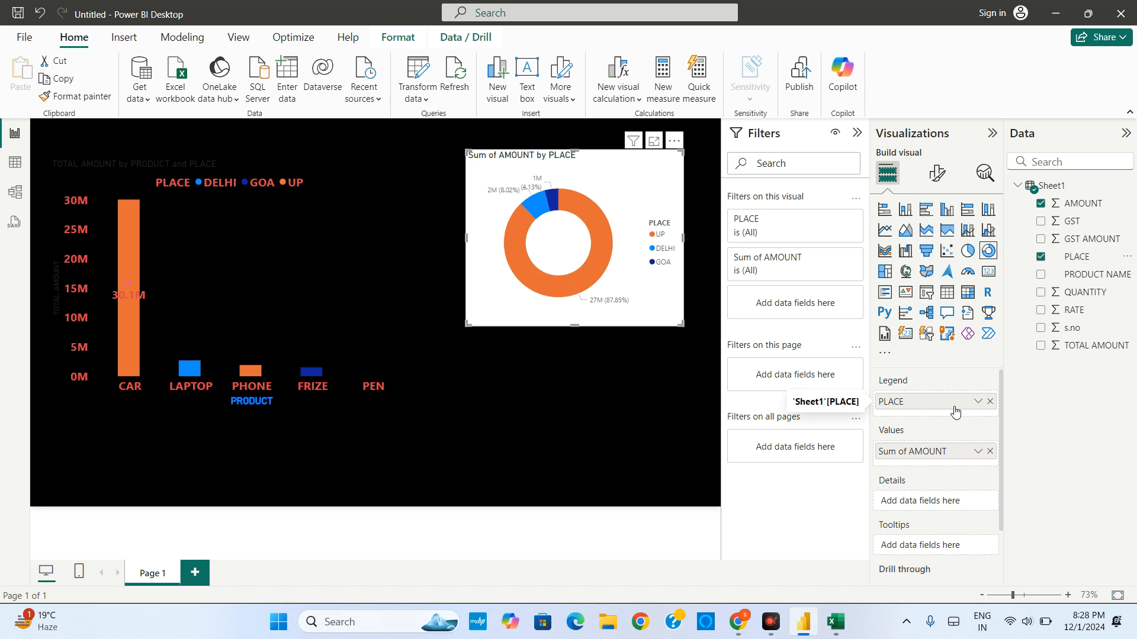
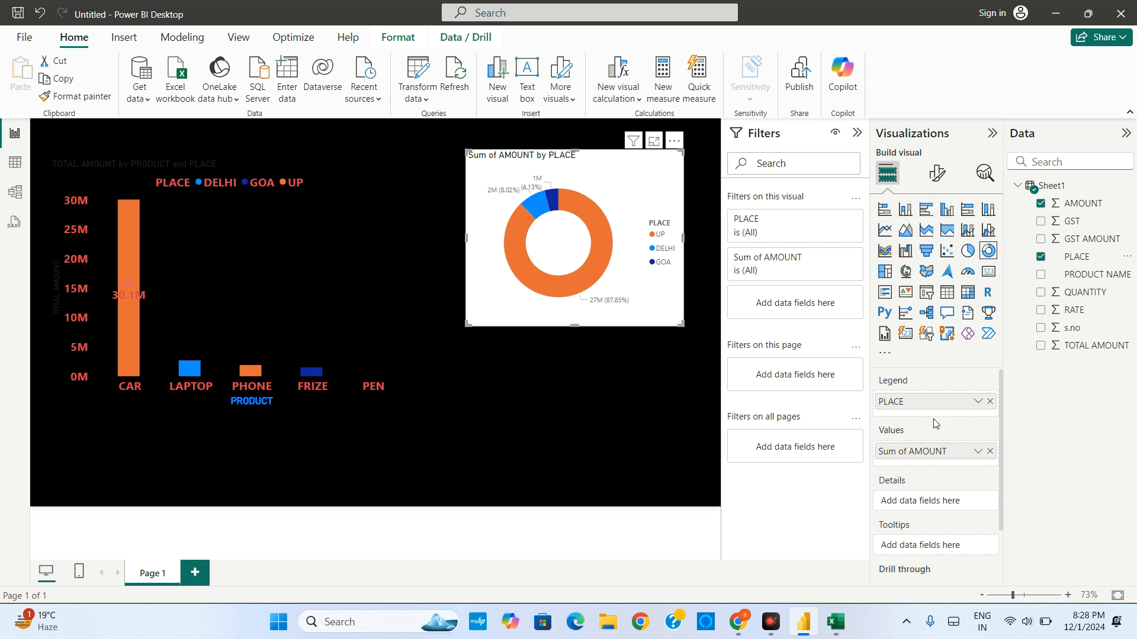
Look through the donut chart's size and position properties, its build options, and its slice color settings.
{"action": "left_click", "coordinate": [940, 175]}
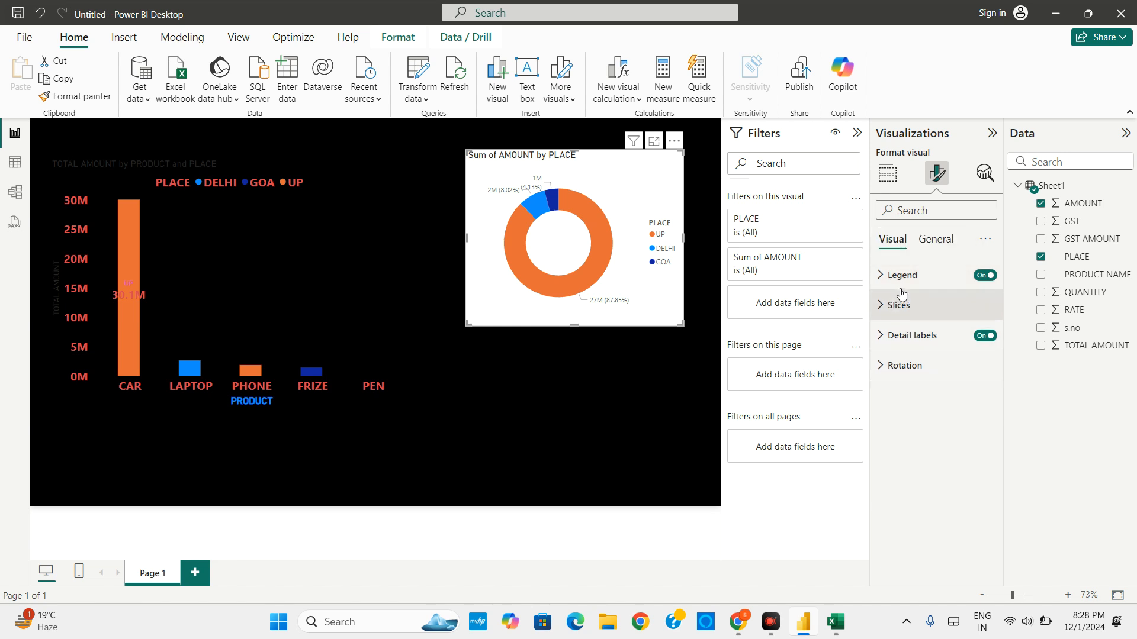
{"action": "left_click", "coordinate": [935, 239]}
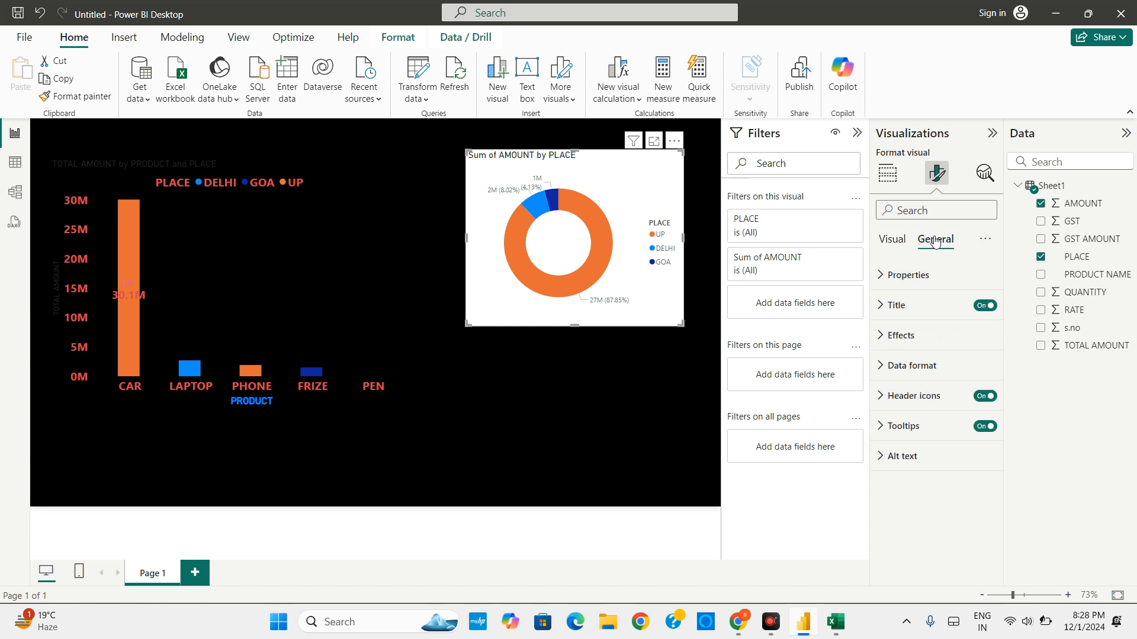
{"action": "left_click", "coordinate": [896, 293]}
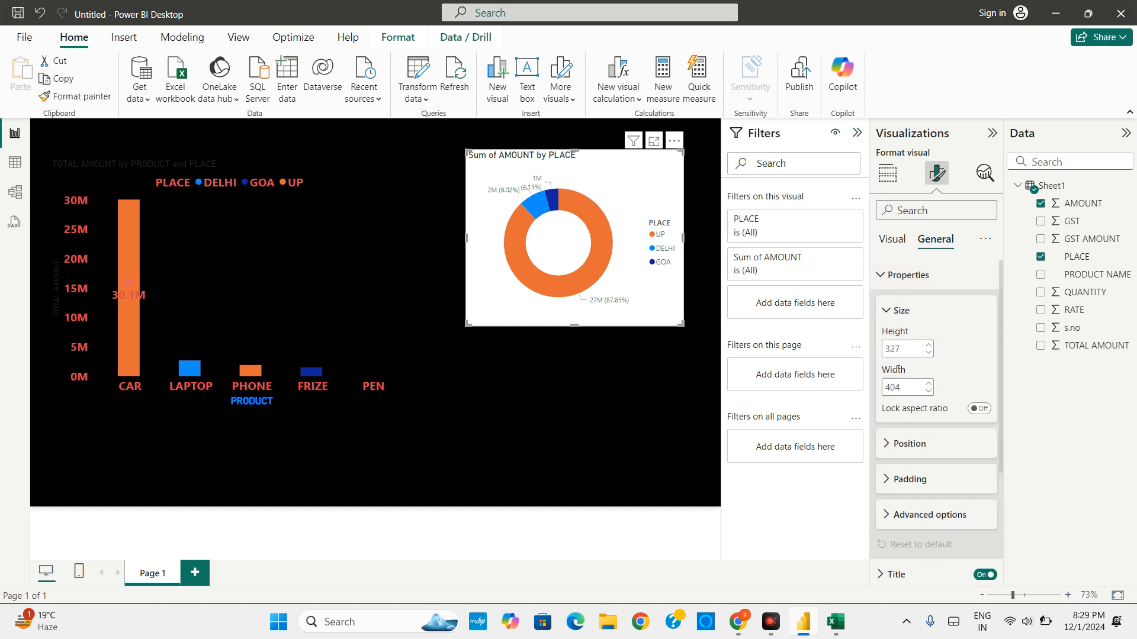
{"action": "left_click", "coordinate": [899, 454]}
{"action": "scroll", "coordinate": [898, 454], "scroll_direction": "down", "scroll_amount": 3}
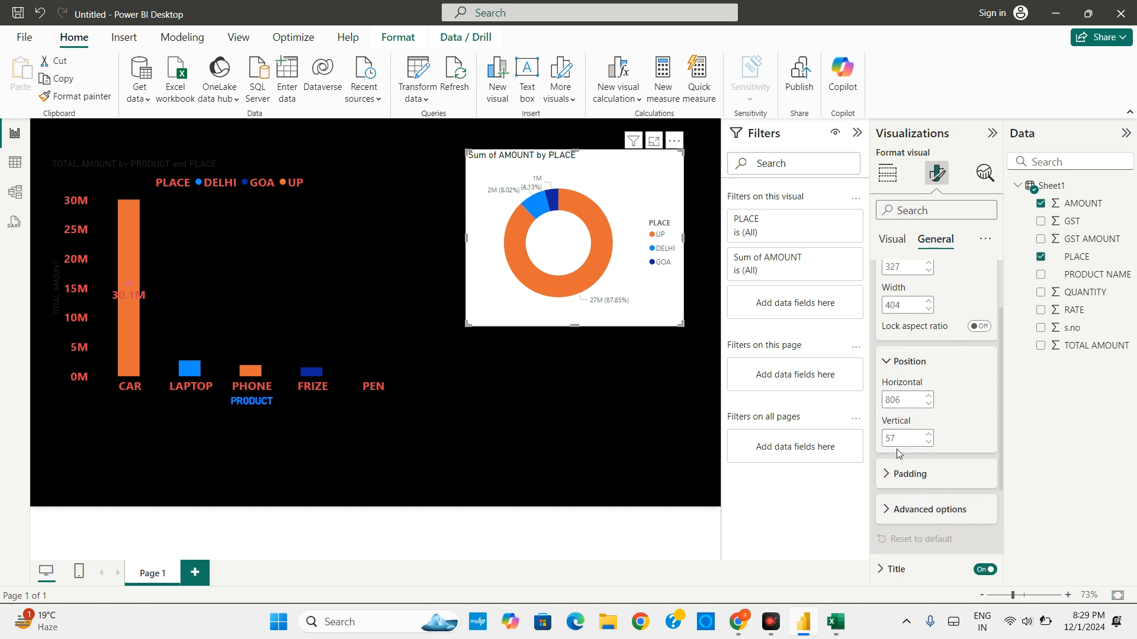
{"action": "scroll", "coordinate": [899, 455], "scroll_direction": "down", "scroll_amount": 3}
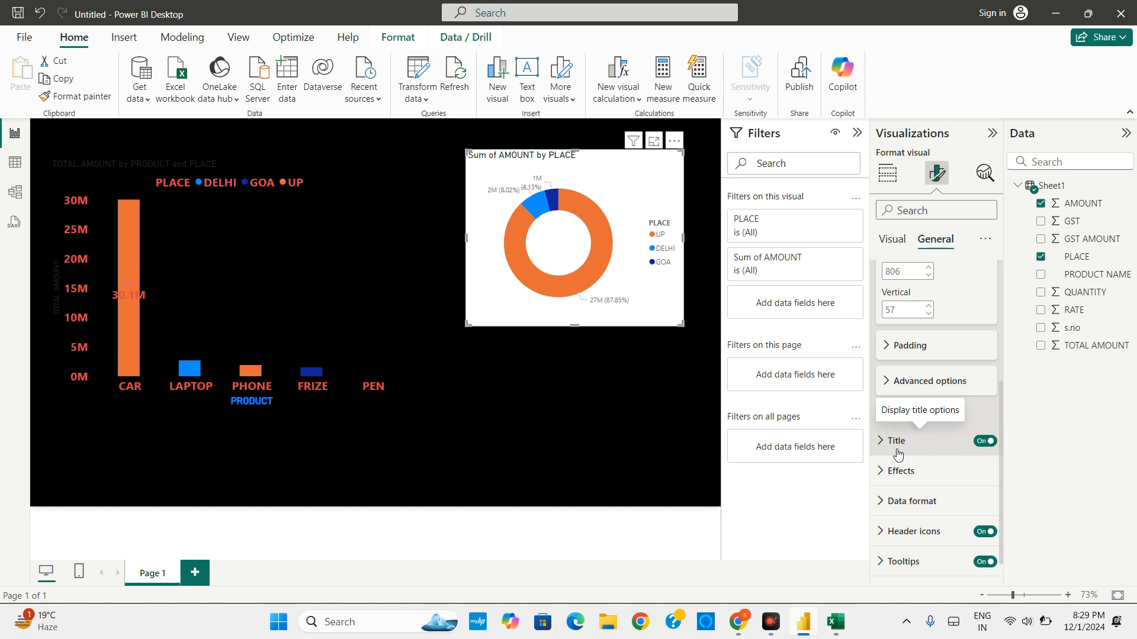
{"action": "left_click", "coordinate": [888, 185]}
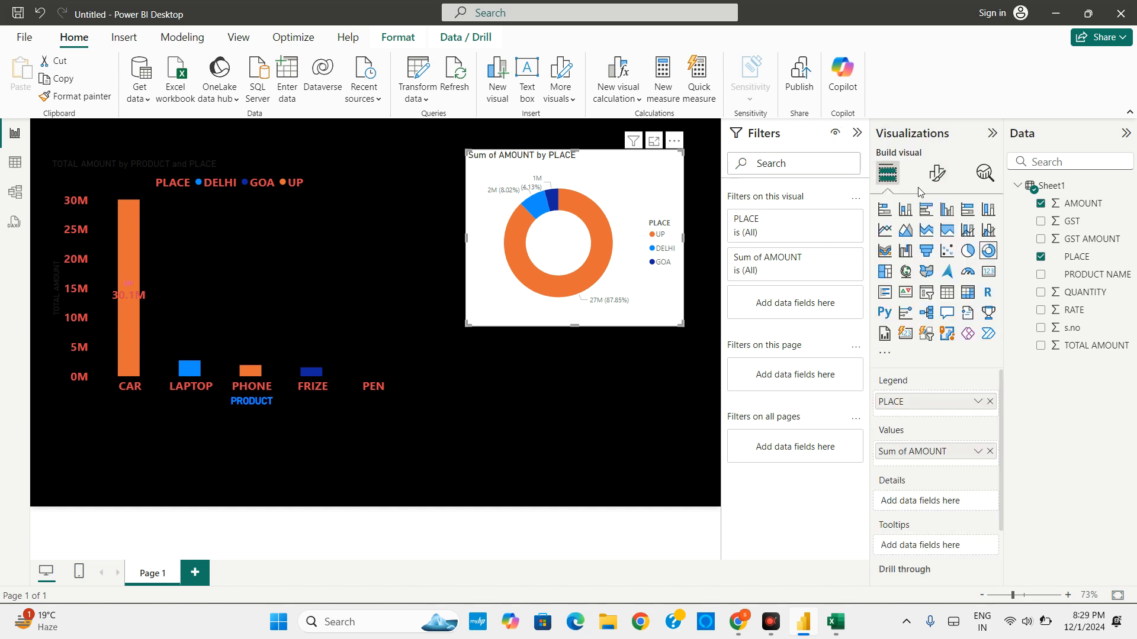
{"action": "scroll", "coordinate": [922, 430], "scroll_direction": "down", "scroll_amount": 1}
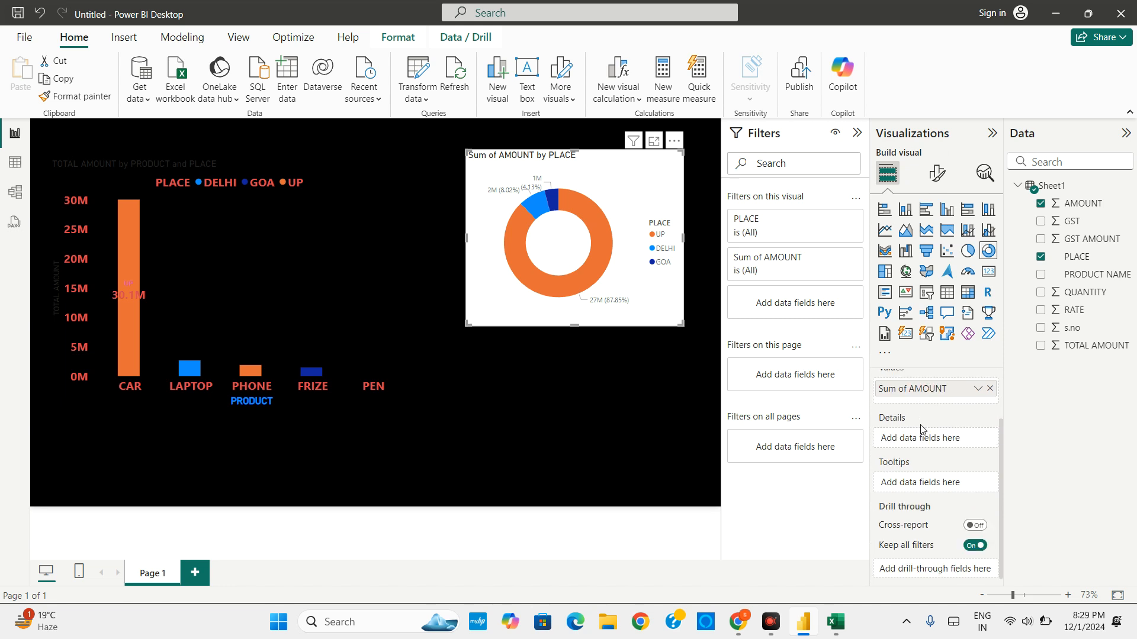
{"action": "left_click", "coordinate": [936, 174]}
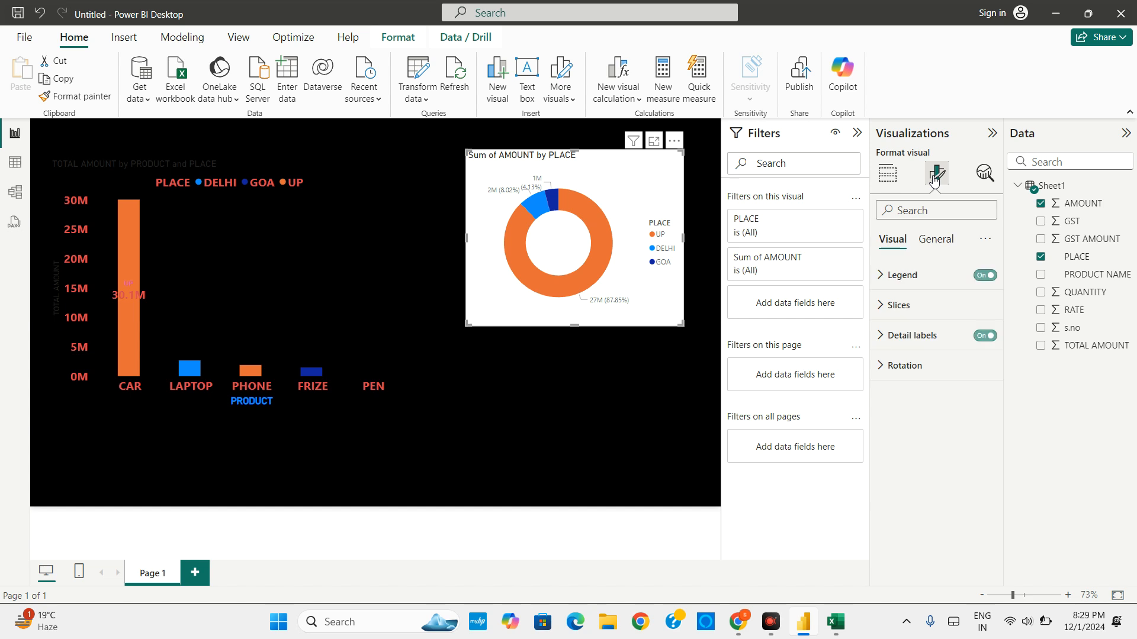
{"action": "left_click", "coordinate": [900, 305]}
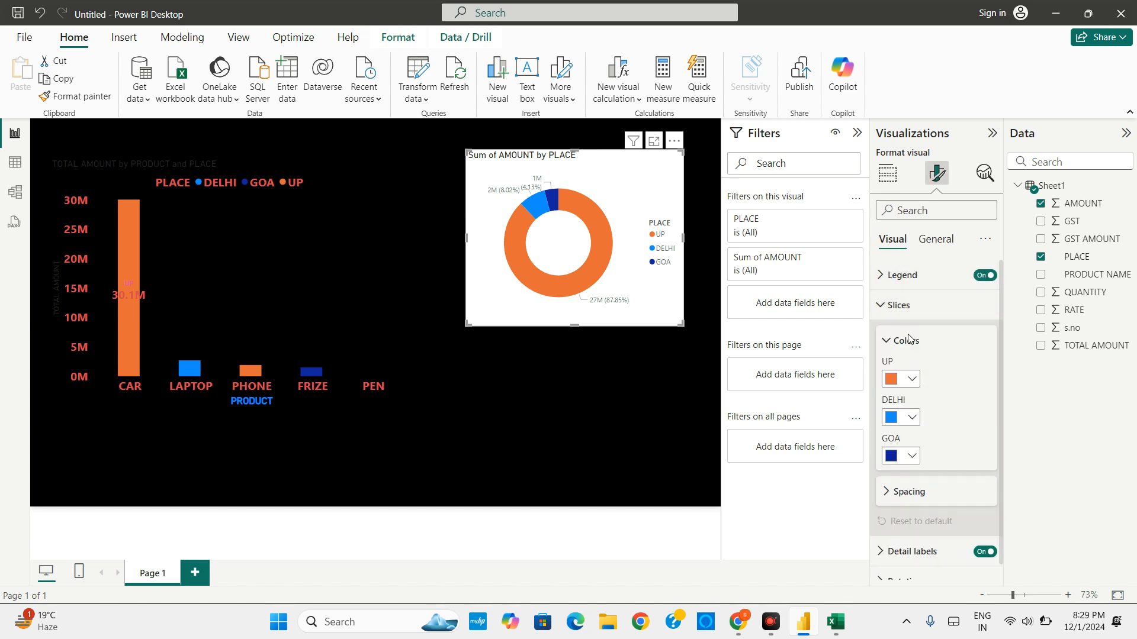
Search the donut chart's format settings for BACK and set the title's background color to red.
{"action": "left_click", "coordinate": [926, 210]}
{"action": "type", "text": "BACK"}
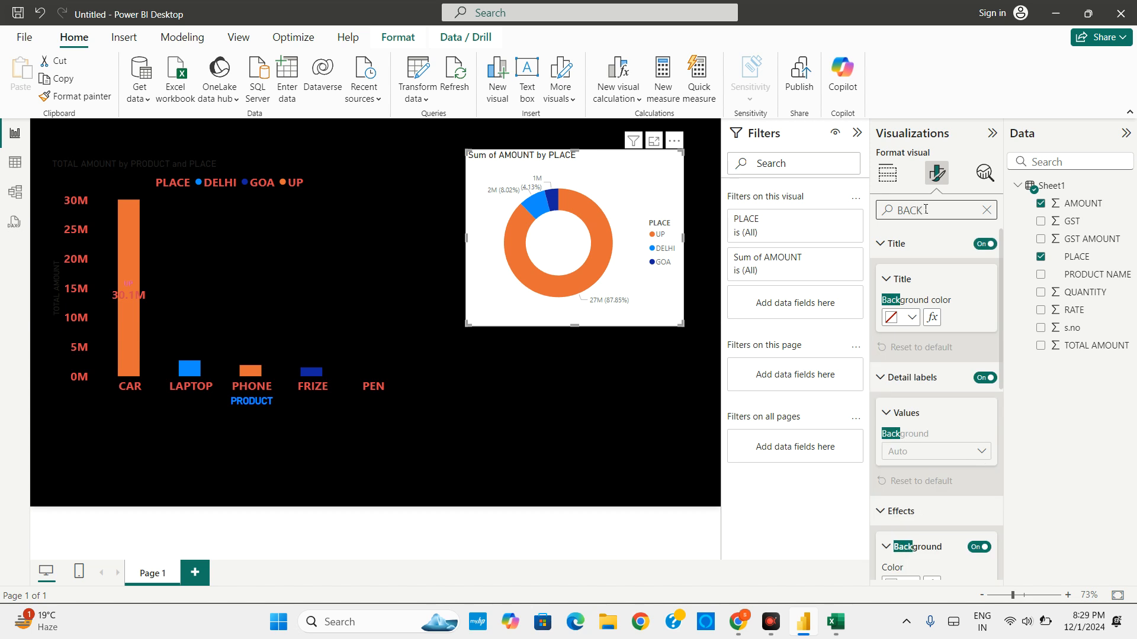
{"action": "left_click", "coordinate": [913, 318]}
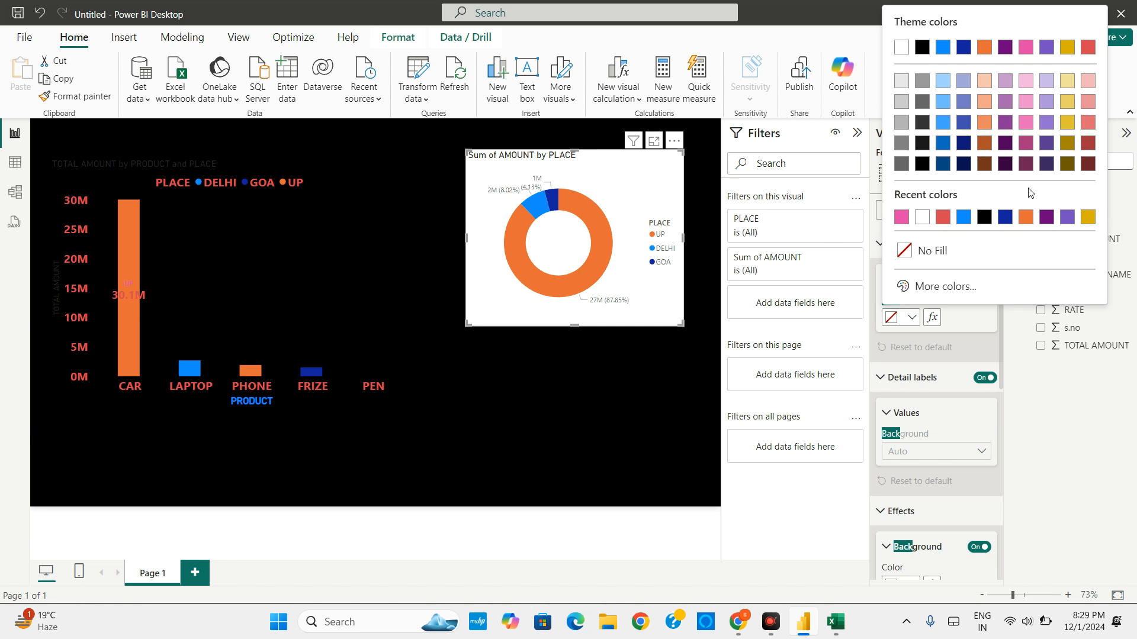
{"action": "left_click", "coordinate": [942, 218]}
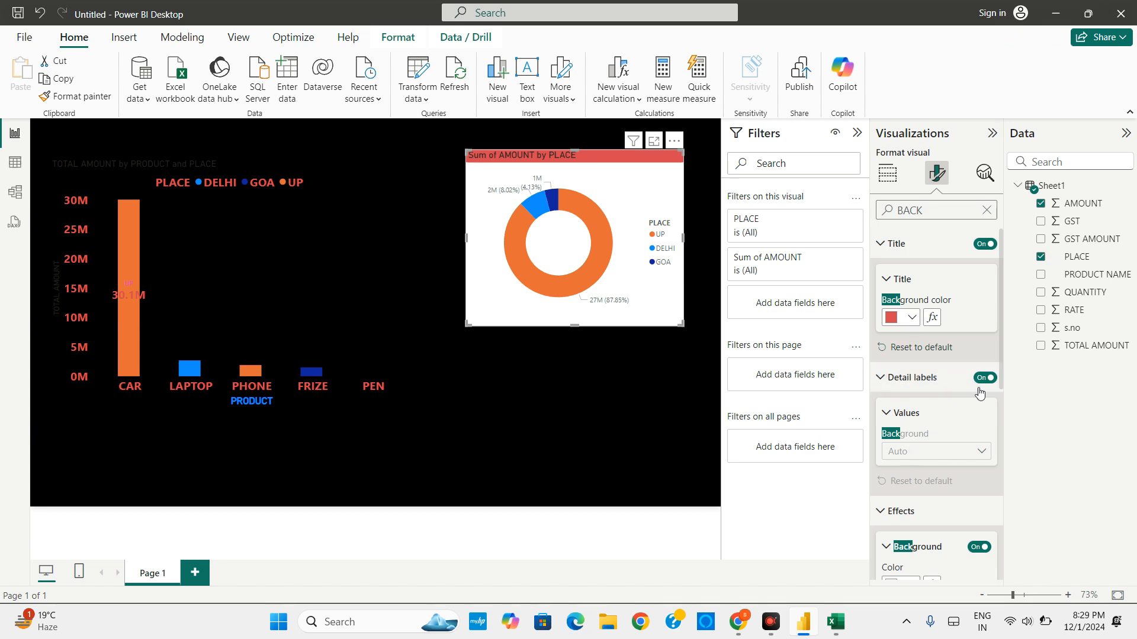
Check the background setting of the donut chart's detail labels, and switch the labels off and back on.
{"action": "scroll", "coordinate": [945, 441], "scroll_direction": "down", "scroll_amount": 2}
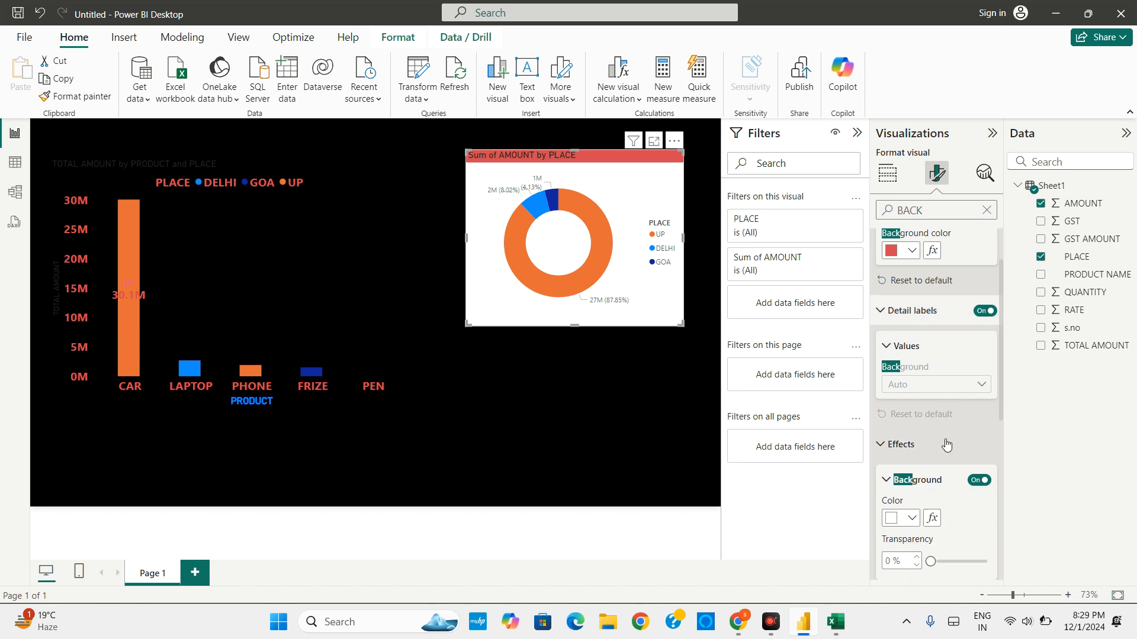
{"action": "left_click", "coordinate": [886, 317]}
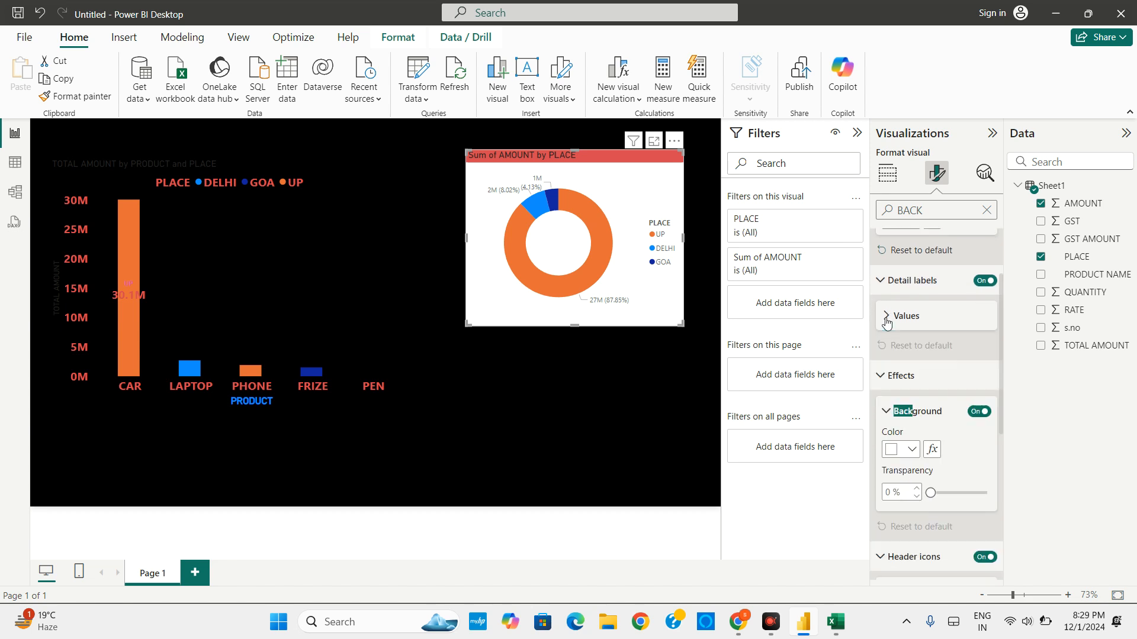
{"action": "left_click", "coordinate": [886, 318]}
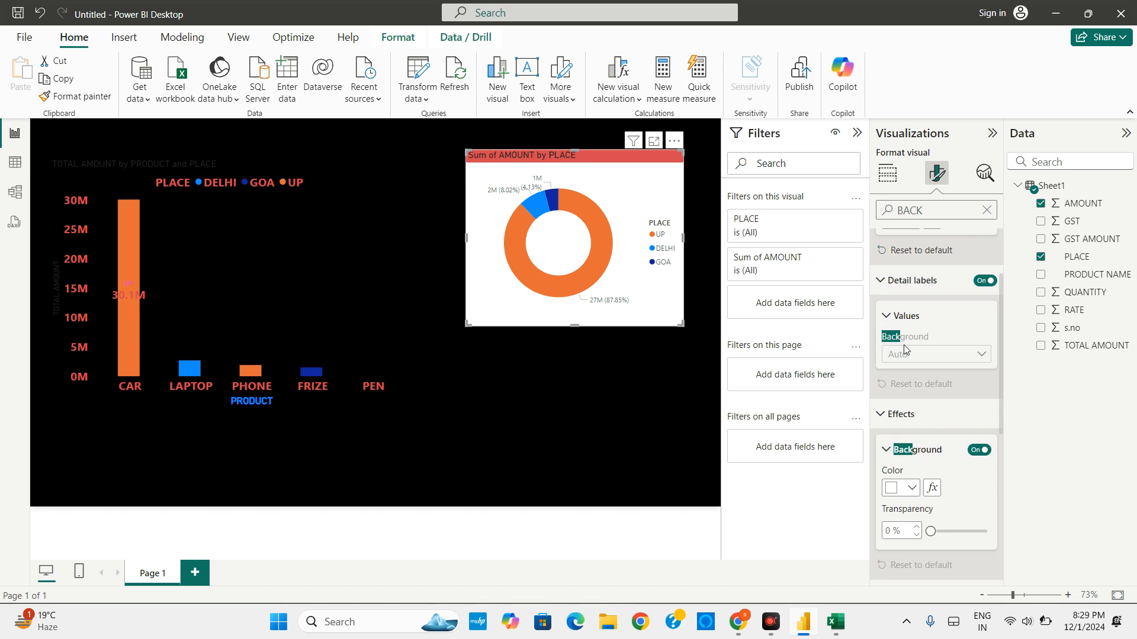
{"action": "left_click", "coordinate": [984, 282]}
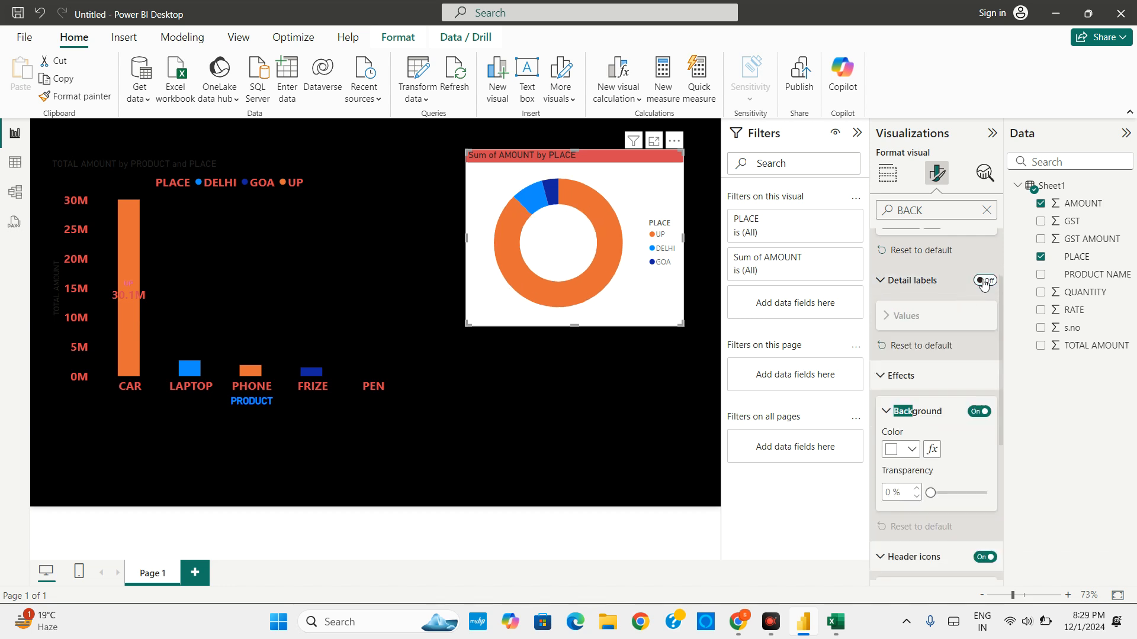
{"action": "left_click", "coordinate": [983, 282]}
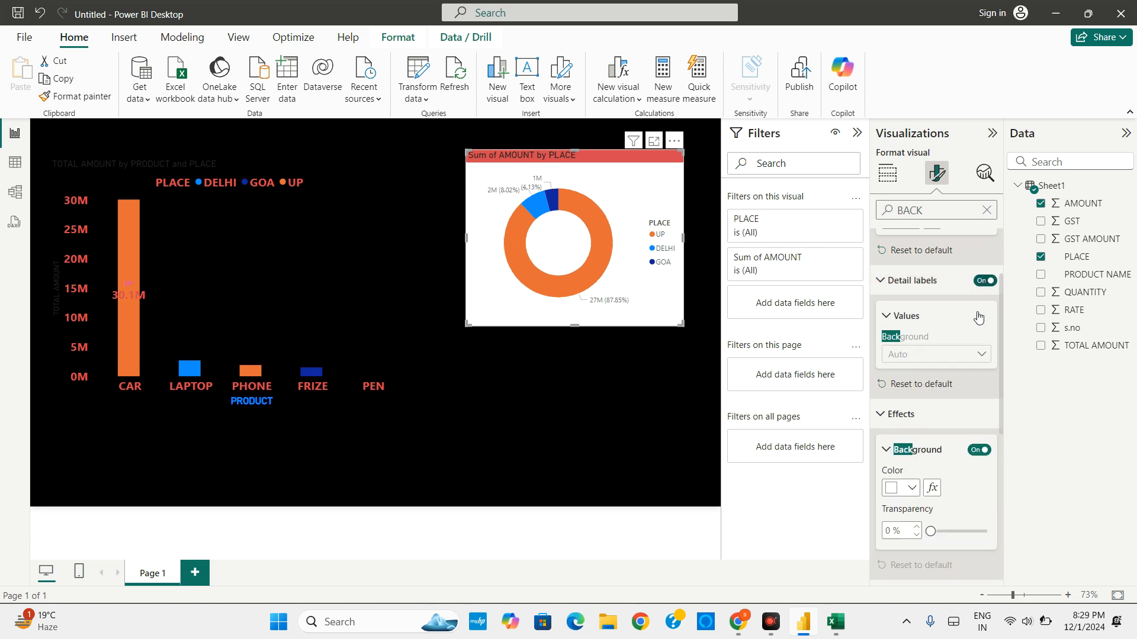
Set the donut chart's background transparency to 100% and its header icons' background color to orange.
{"action": "scroll", "coordinate": [934, 450], "scroll_direction": "down", "scroll_amount": 1}
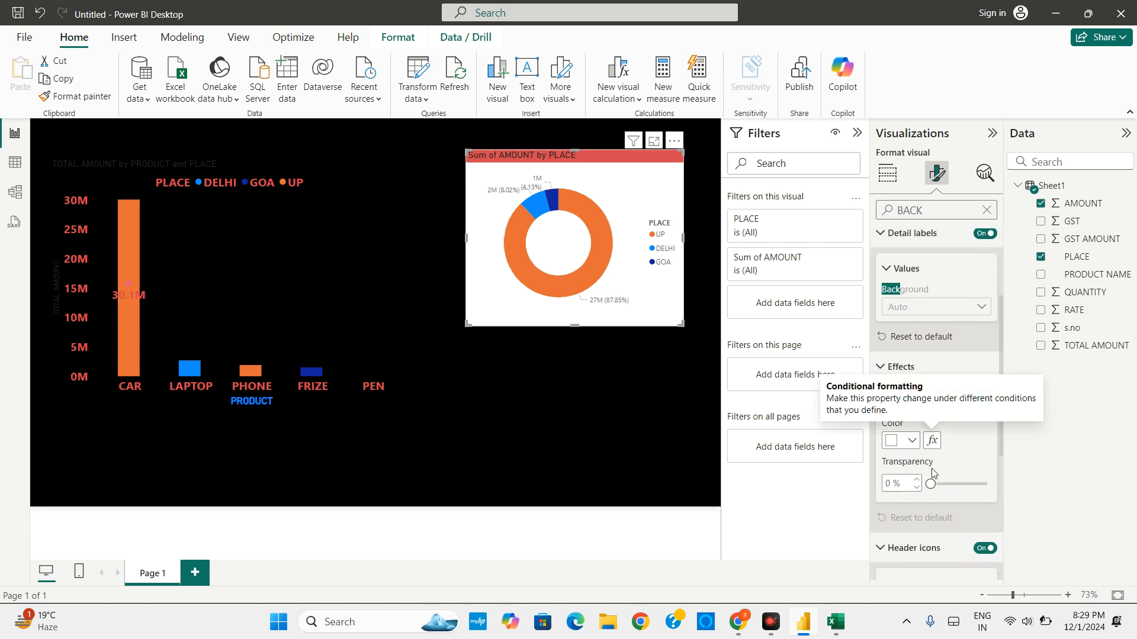
{"action": "left_click_drag", "start_coordinate": [928, 482], "coordinate": [994, 488]}
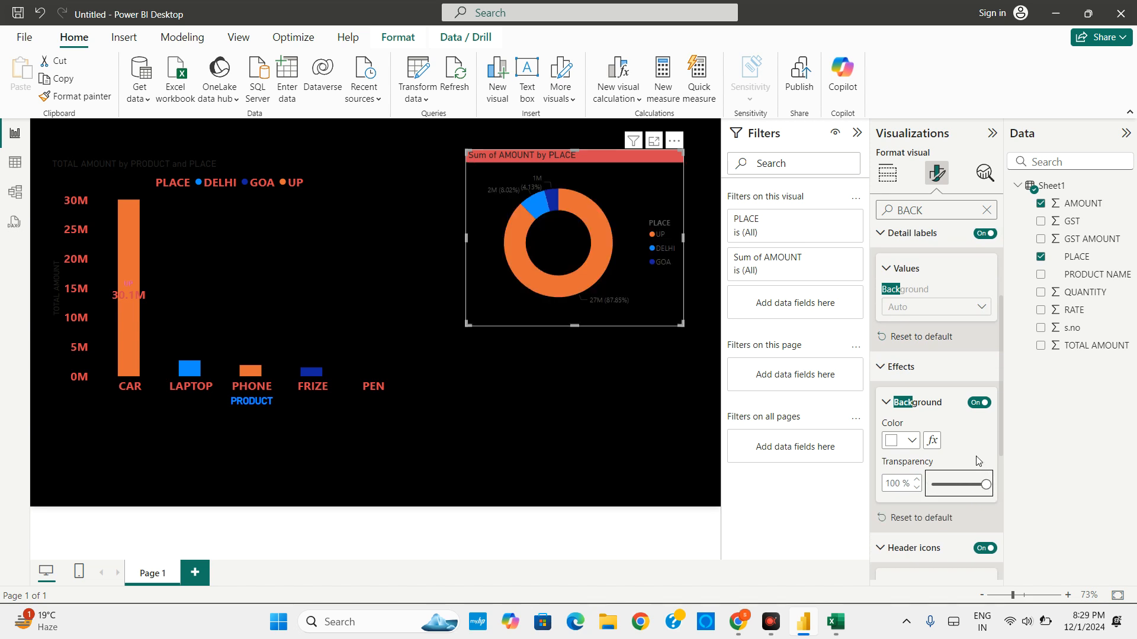
{"action": "scroll", "coordinate": [961, 444], "scroll_direction": "down", "scroll_amount": 2}
{"action": "scroll", "coordinate": [960, 442], "scroll_direction": "down", "scroll_amount": 1}
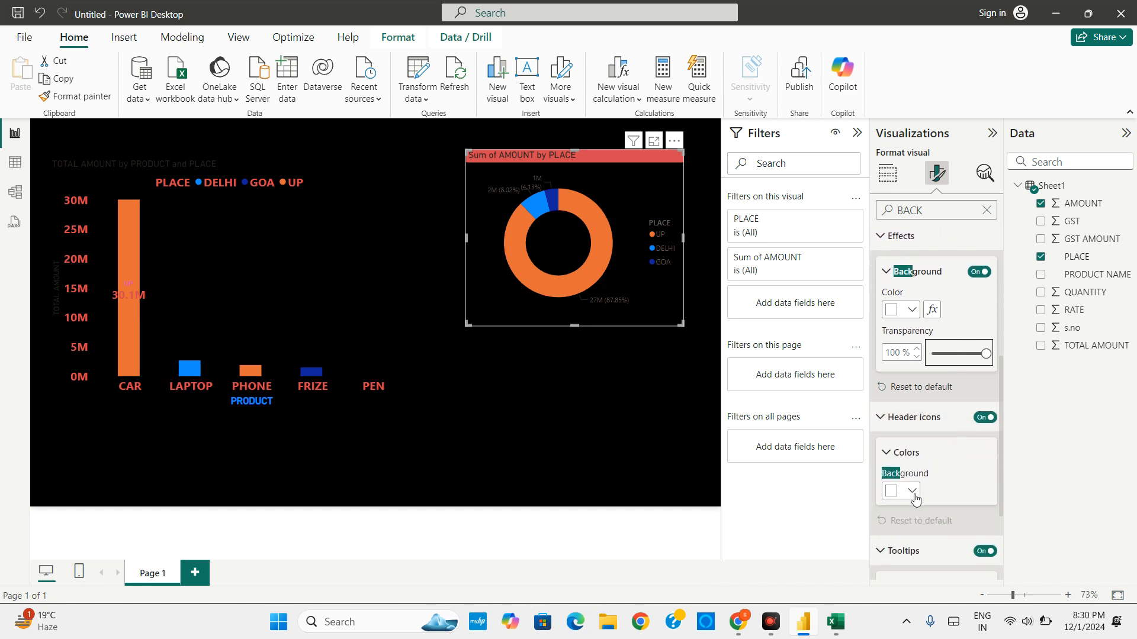
{"action": "left_click", "coordinate": [914, 491]}
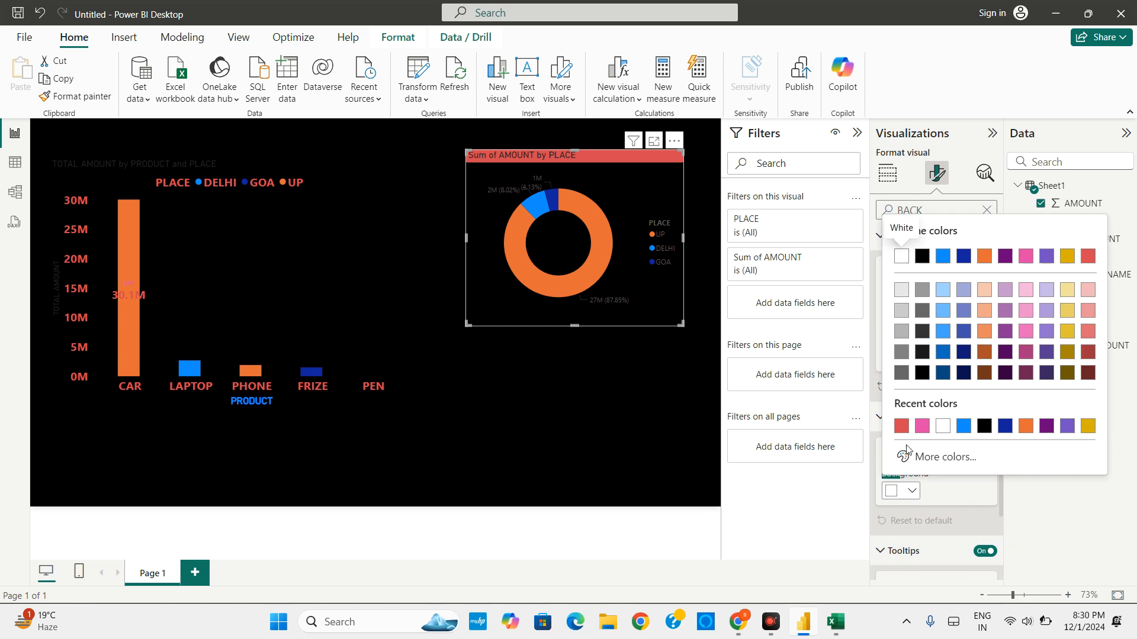
{"action": "left_click", "coordinate": [1026, 426]}
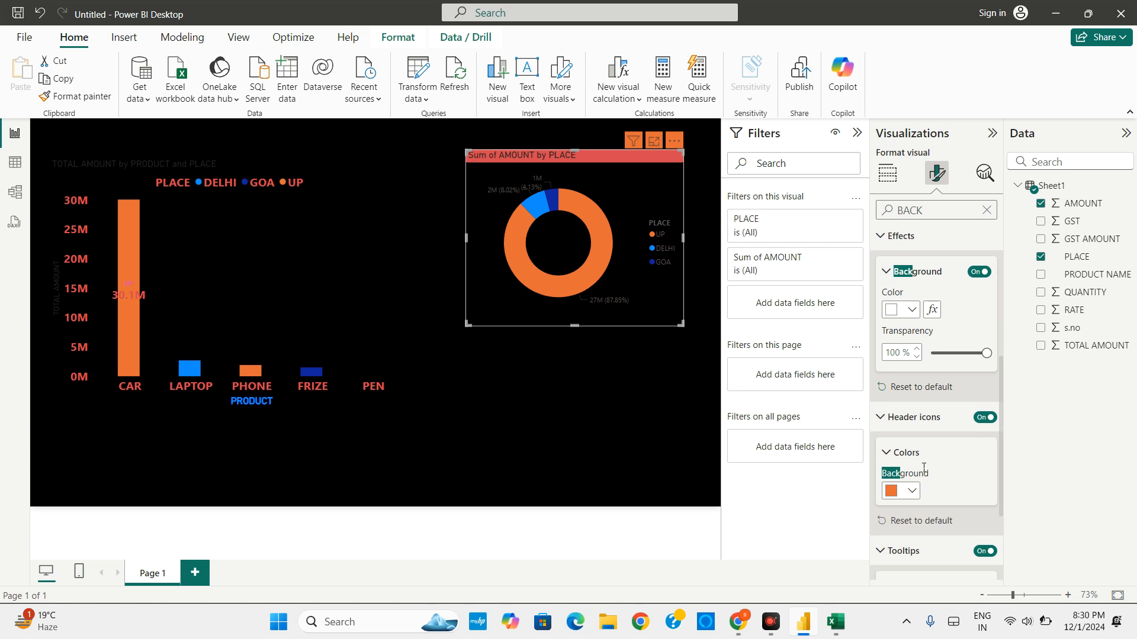
Set the background color of the donut chart's tooltips to orange.
{"action": "scroll", "coordinate": [945, 468], "scroll_direction": "down", "scroll_amount": 3}
{"action": "scroll", "coordinate": [945, 469], "scroll_direction": "down", "scroll_amount": 2}
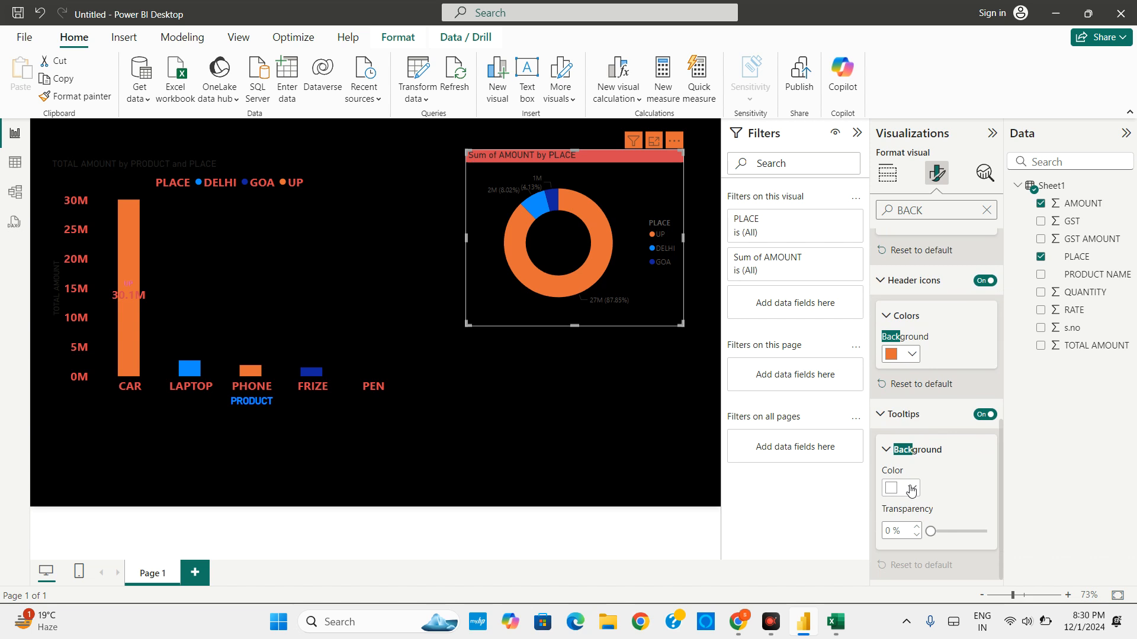
{"action": "left_click", "coordinate": [912, 489]}
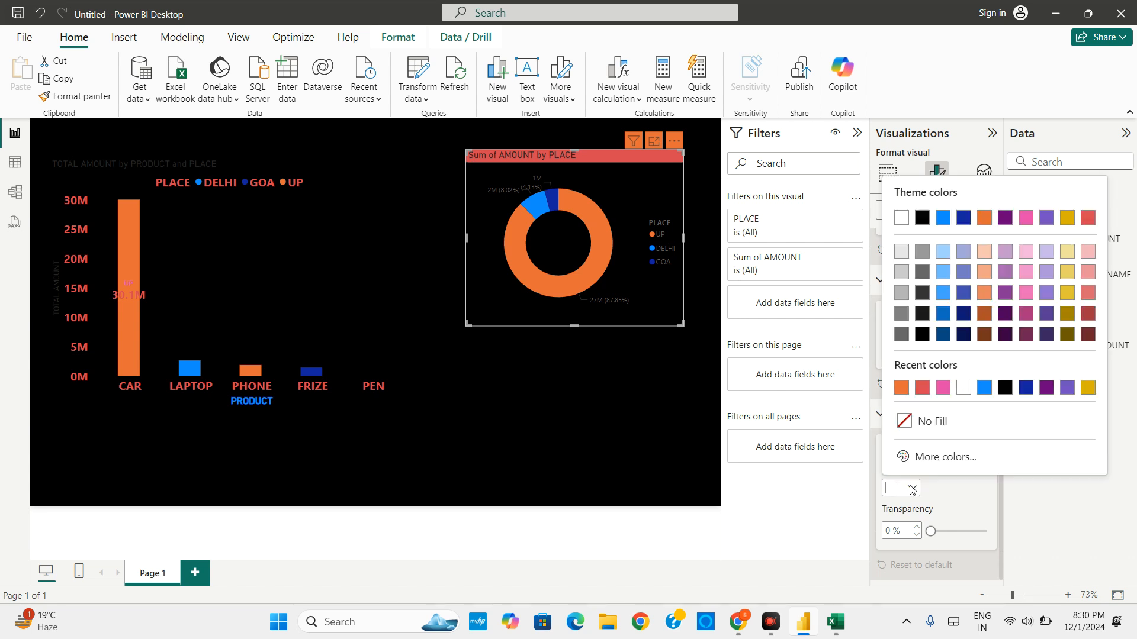
{"action": "left_click", "coordinate": [901, 388]}
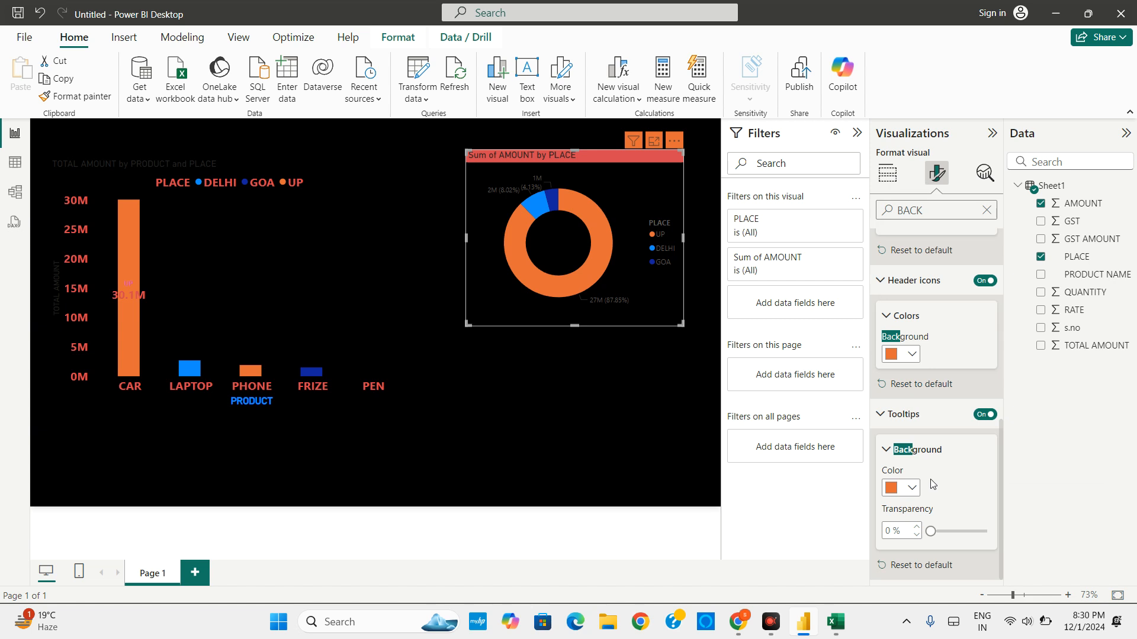
{"action": "scroll", "coordinate": [930, 479], "scroll_direction": "up", "scroll_amount": 1}
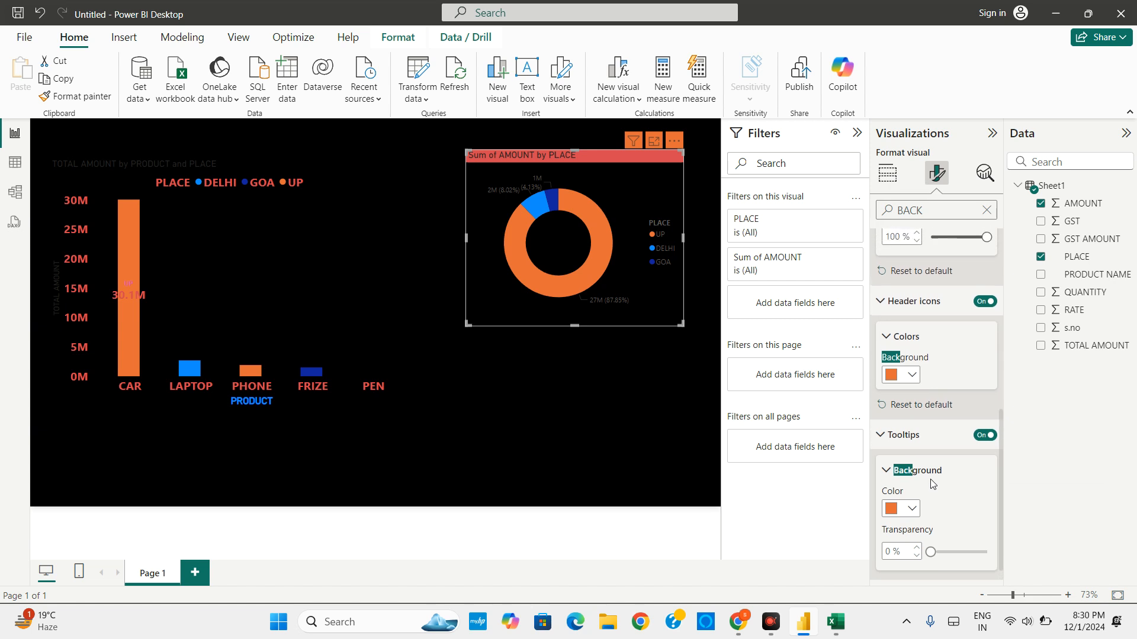
{"action": "scroll", "coordinate": [931, 482], "scroll_direction": "up", "scroll_amount": 5}
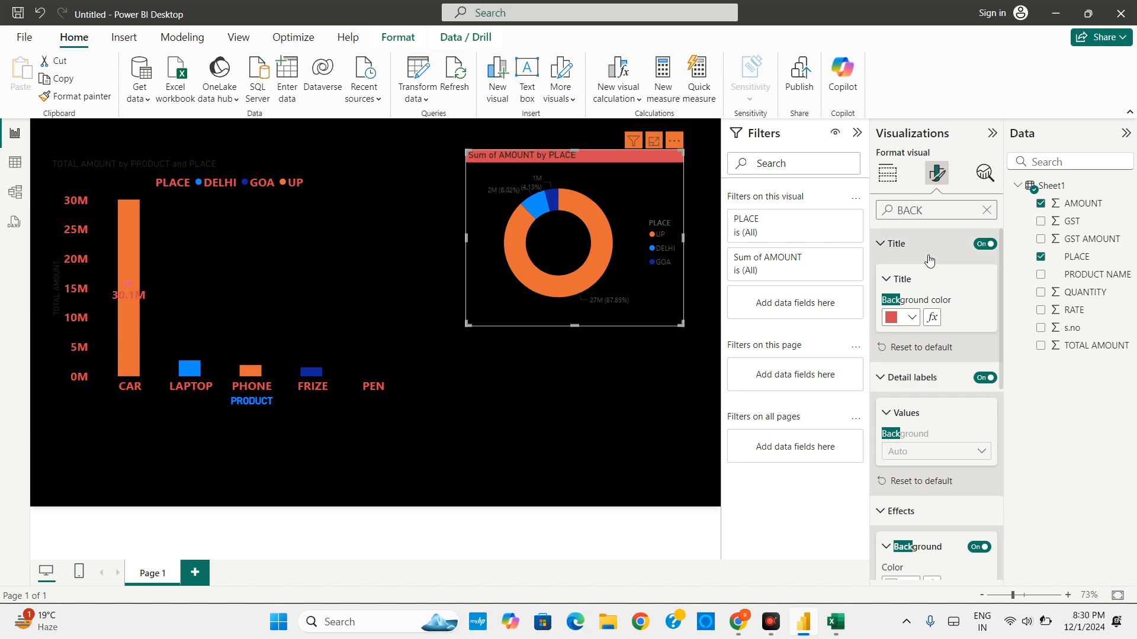
{"action": "scroll", "coordinate": [946, 274], "scroll_direction": "down", "scroll_amount": 5}
{"action": "scroll", "coordinate": [946, 274], "scroll_direction": "down", "scroll_amount": 1}
{"action": "scroll", "coordinate": [945, 274], "scroll_direction": "up", "scroll_amount": 5}
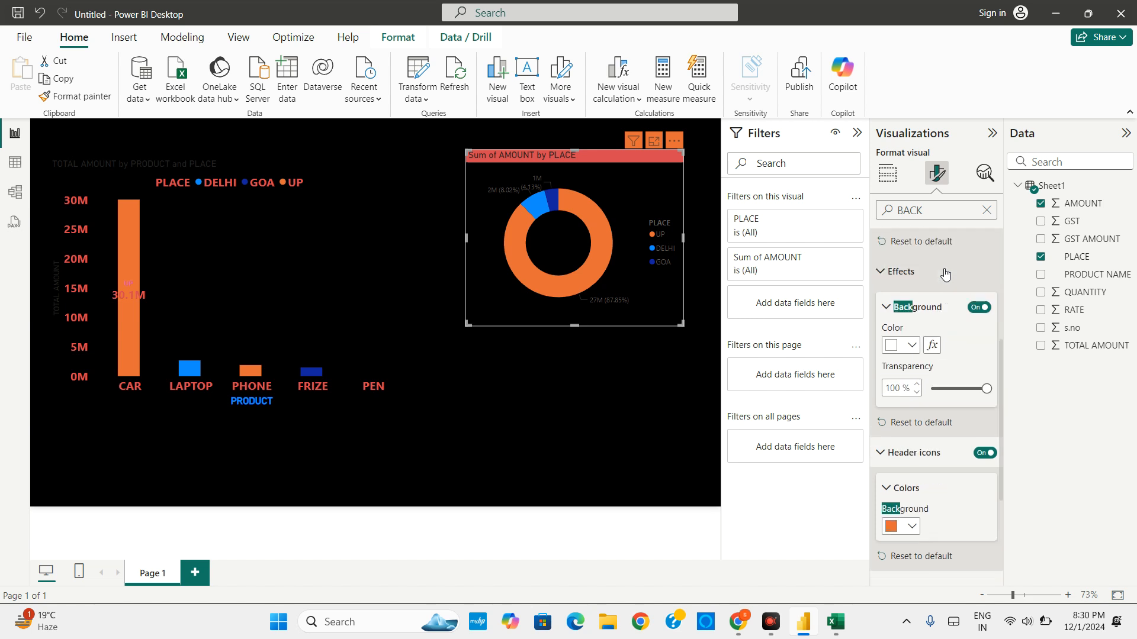
Clear the format settings search and set the inner radius of the donut chart's slices to 59%.
{"action": "left_click", "coordinate": [987, 211]}
{"action": "scroll", "coordinate": [943, 329], "scroll_direction": "down", "scroll_amount": 1}
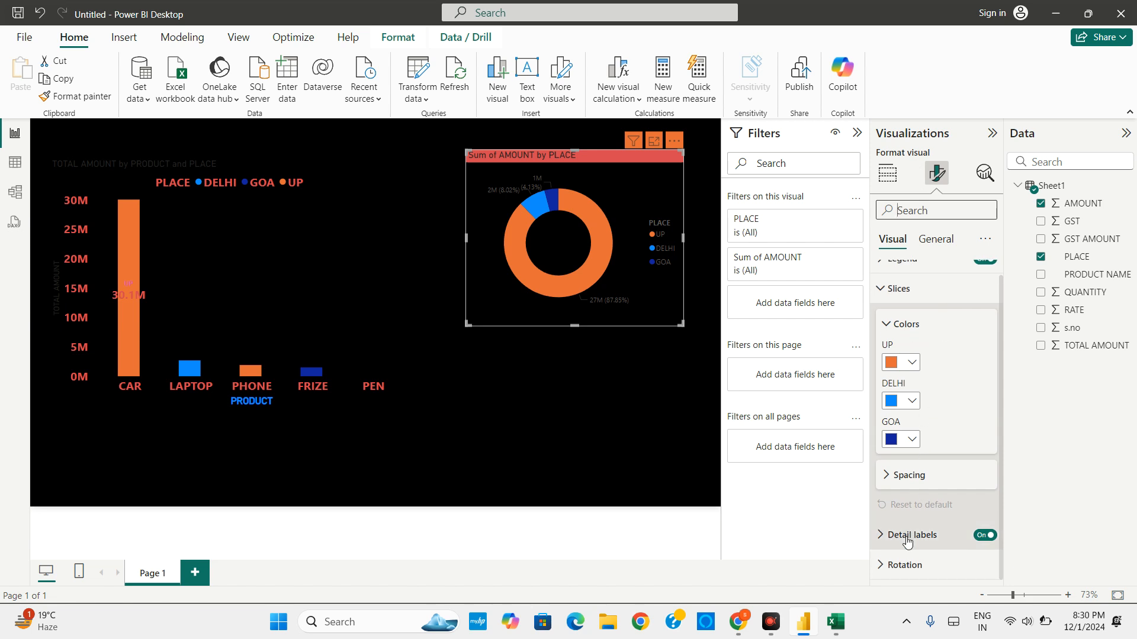
{"action": "scroll", "coordinate": [907, 542], "scroll_direction": "up", "scroll_amount": 1}
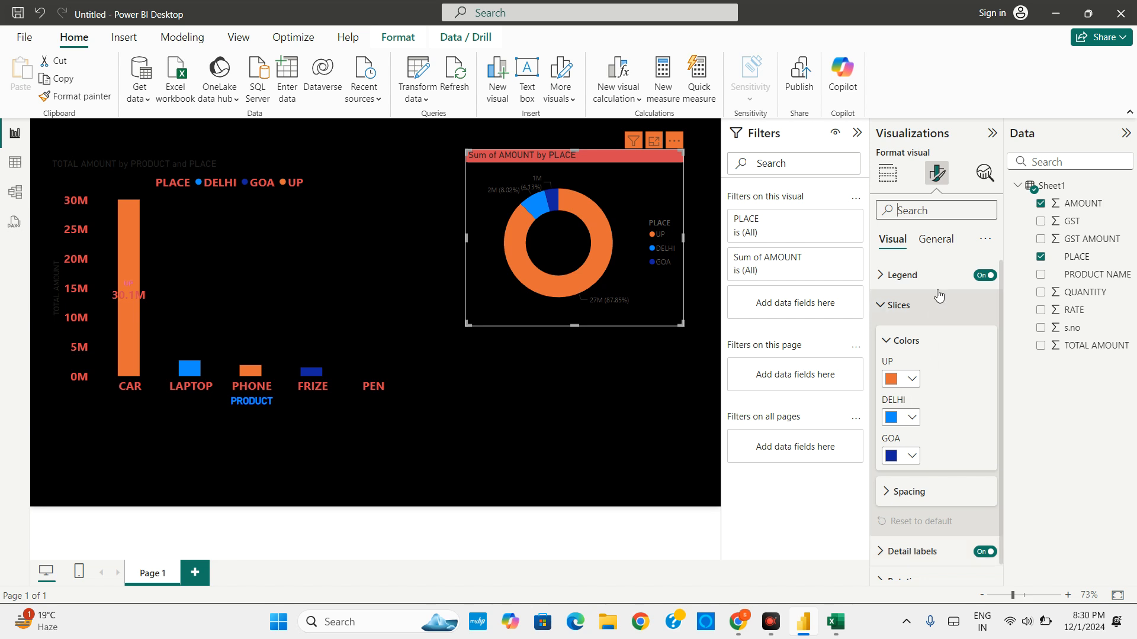
{"action": "left_click", "coordinate": [961, 285]}
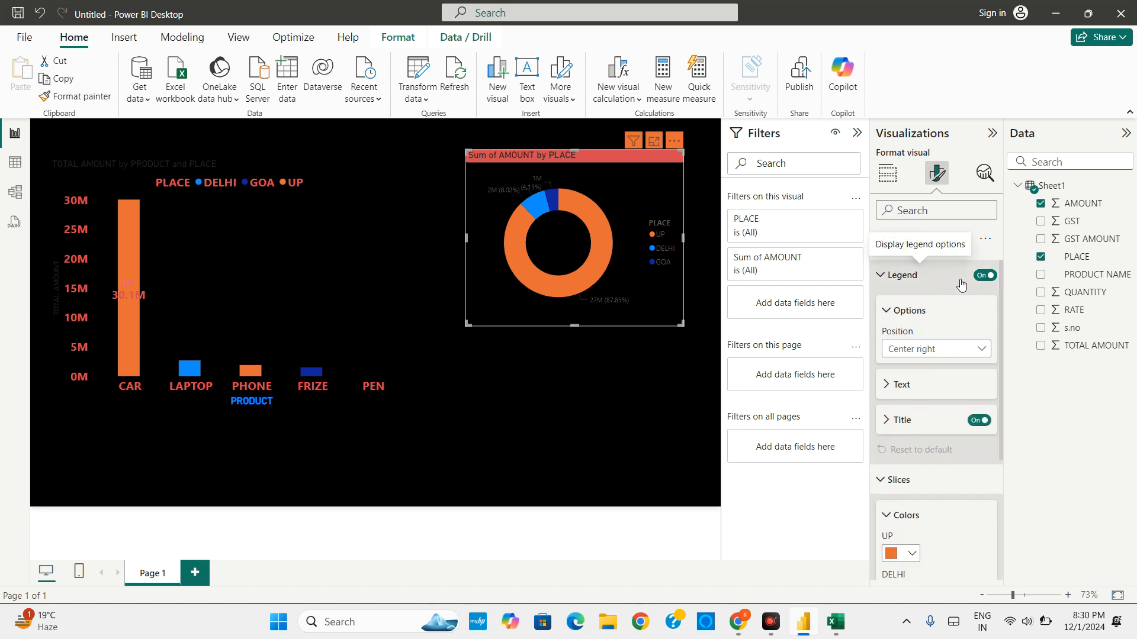
{"action": "left_click", "coordinate": [960, 285]}
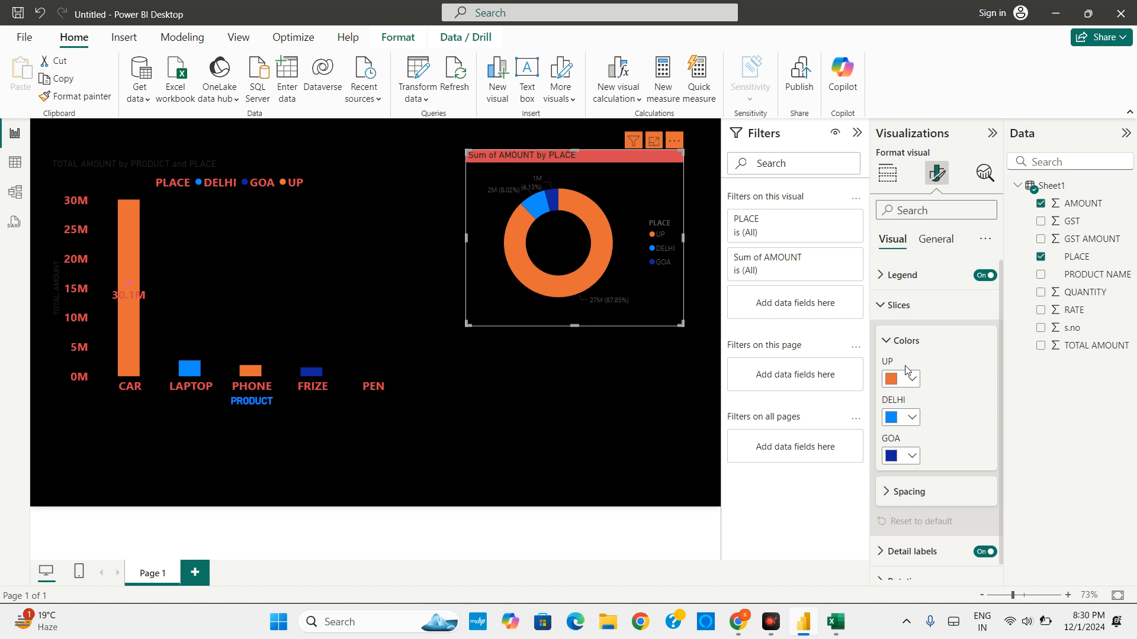
{"action": "scroll", "coordinate": [912, 449], "scroll_direction": "down", "scroll_amount": 1}
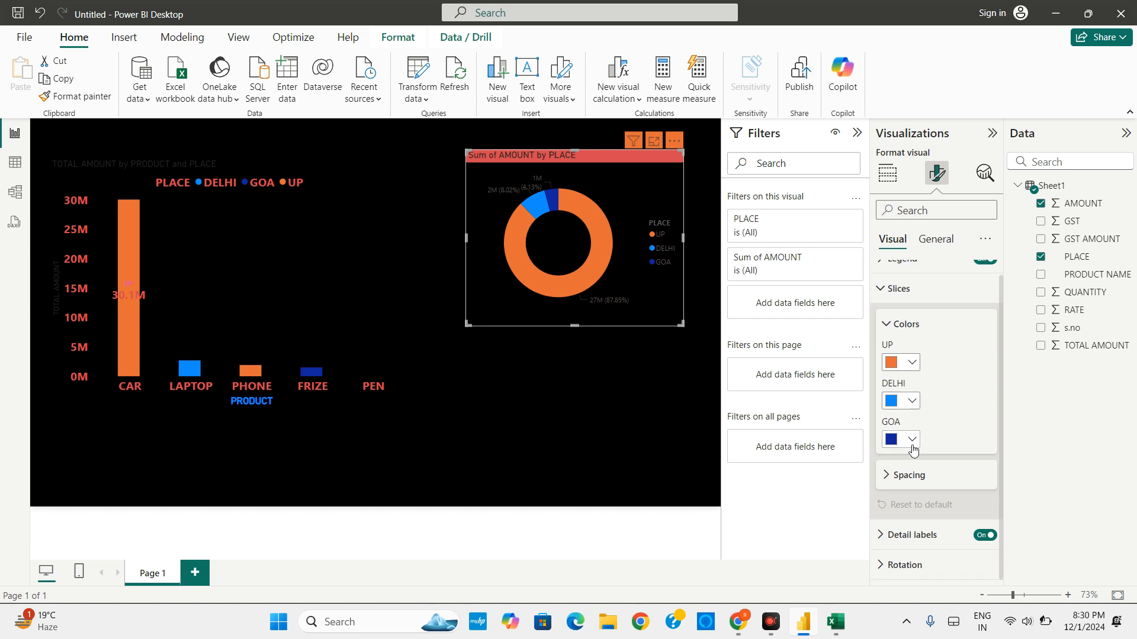
{"action": "left_click", "coordinate": [889, 485]}
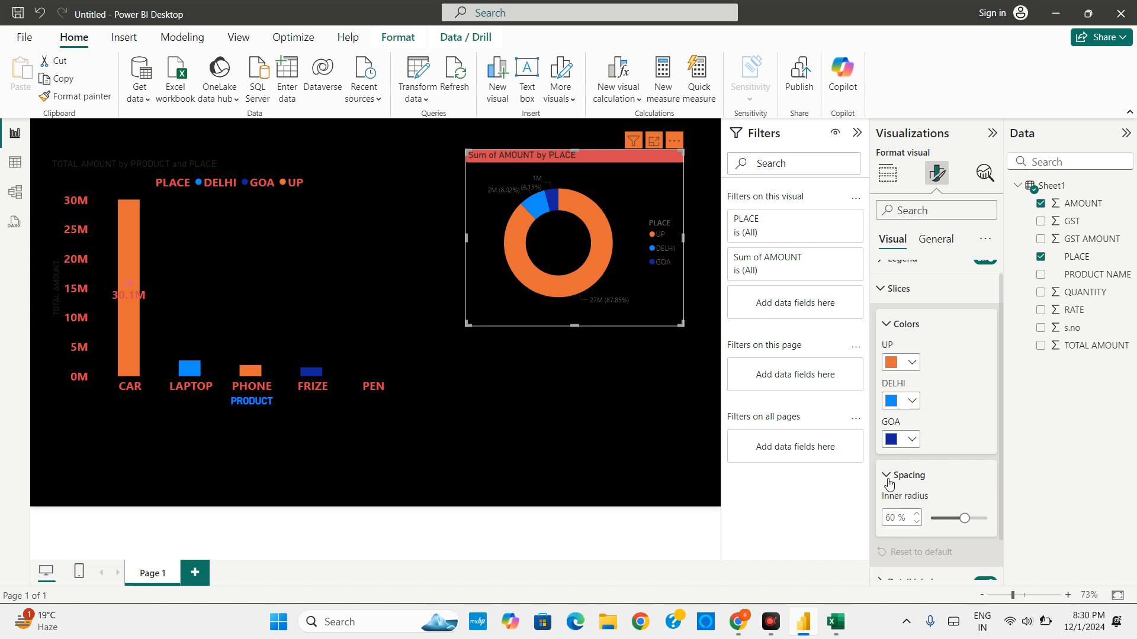
{"action": "mouse_move", "coordinate": [965, 519]}
{"action": "left_mouse_down"}
{"action": "mouse_move", "coordinate": [980, 519]}
{"action": "mouse_move", "coordinate": [950, 521]}
{"action": "mouse_move", "coordinate": [964, 519]}
{"action": "left_mouse_up"}
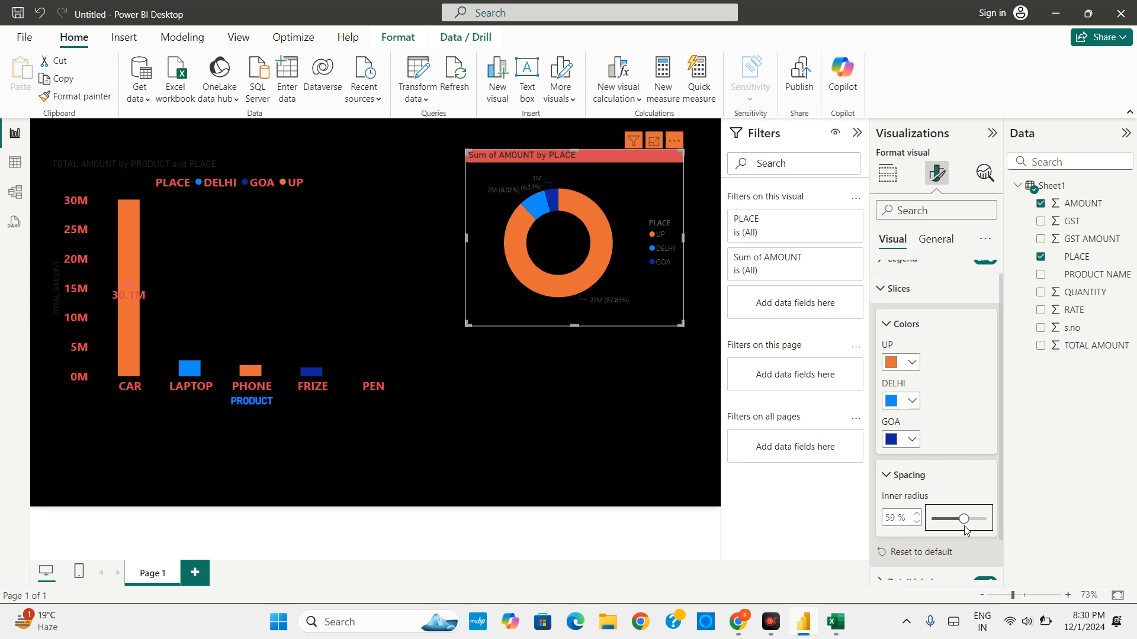
Color the donut chart's GOA slice pink, the DELHI slice red and the UP slice white.
{"action": "left_click", "coordinate": [911, 442]}
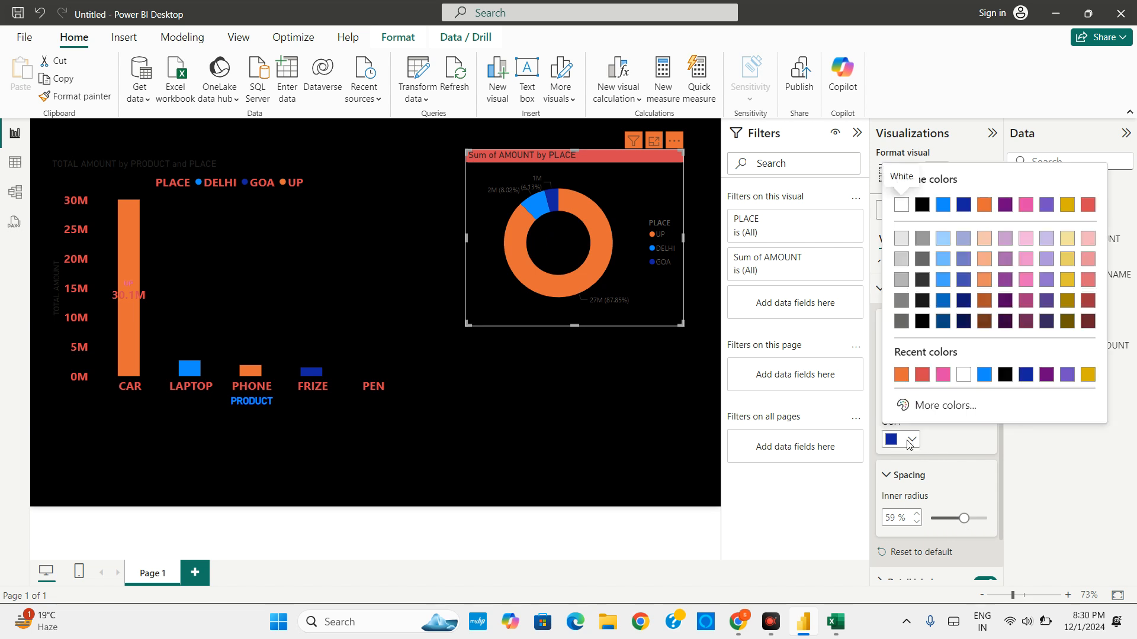
{"action": "left_click", "coordinate": [943, 375]}
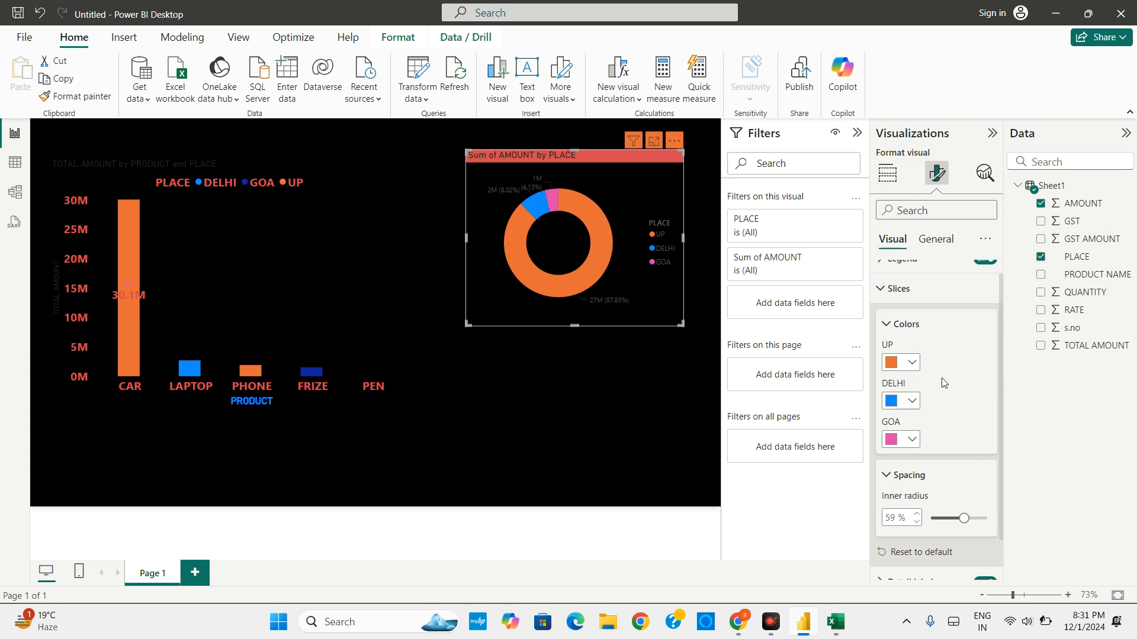
{"action": "left_click", "coordinate": [909, 403]}
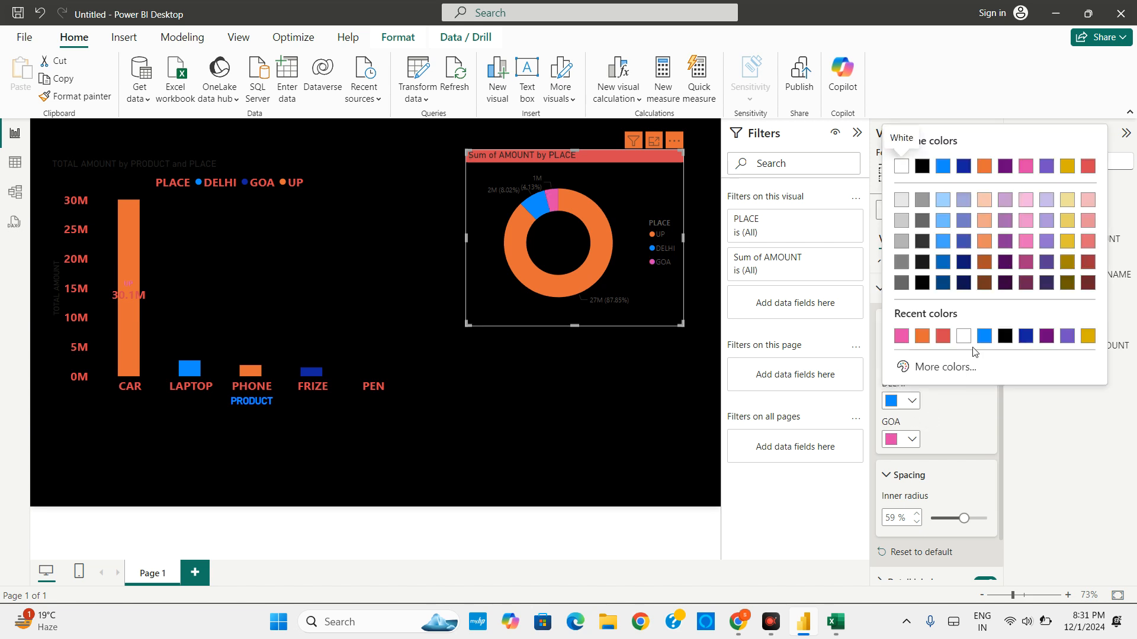
{"action": "left_click", "coordinate": [944, 336]}
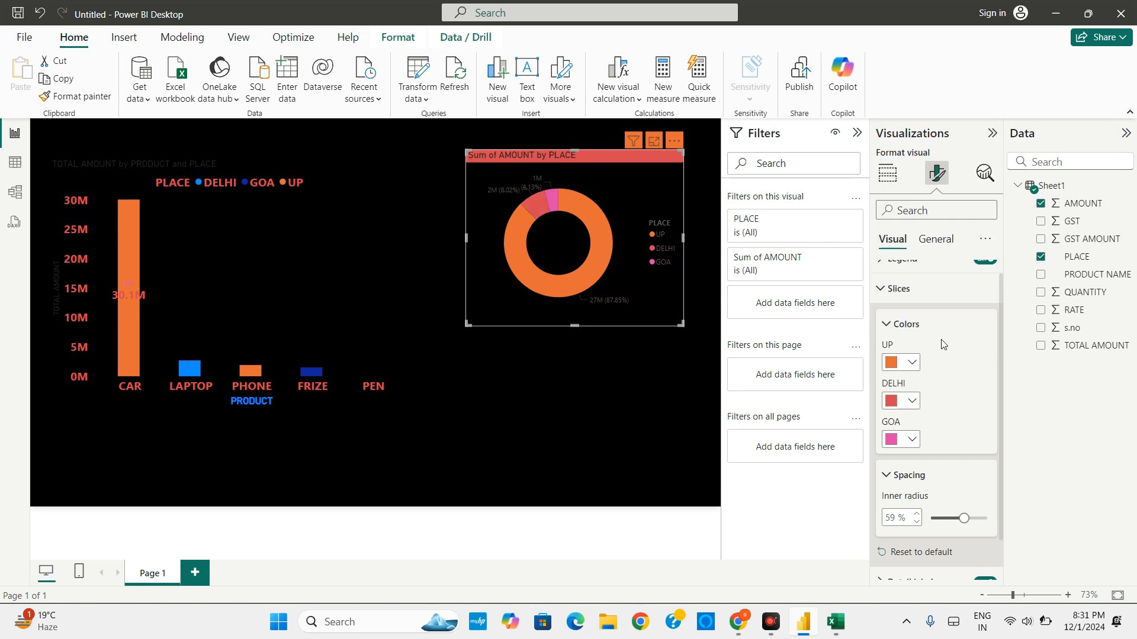
{"action": "left_click", "coordinate": [912, 367]}
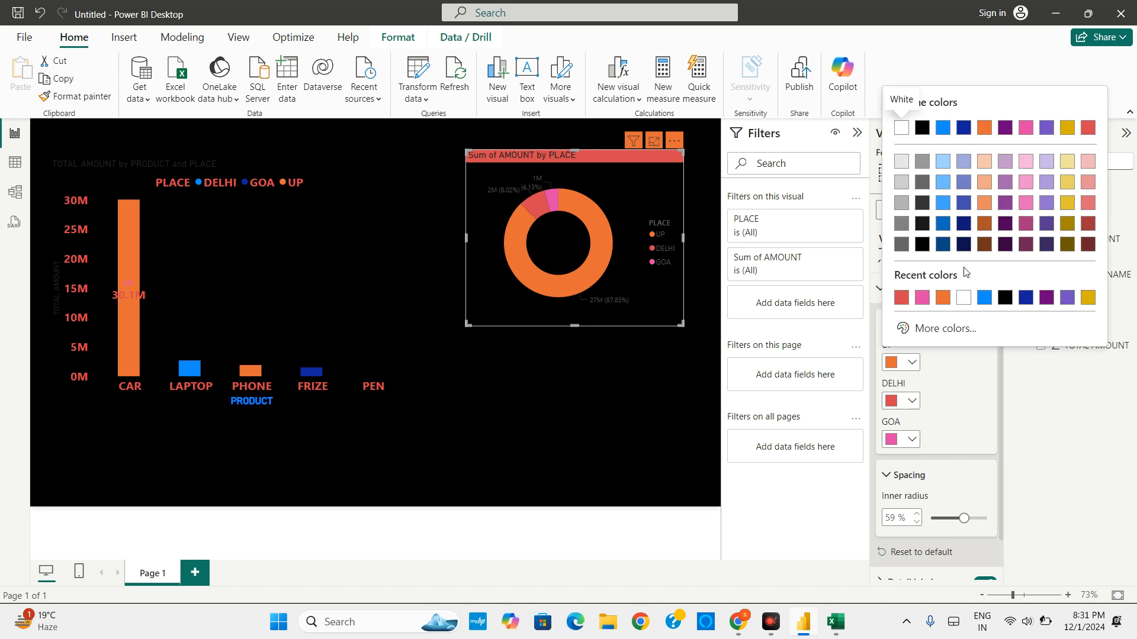
{"action": "left_click", "coordinate": [901, 128]}
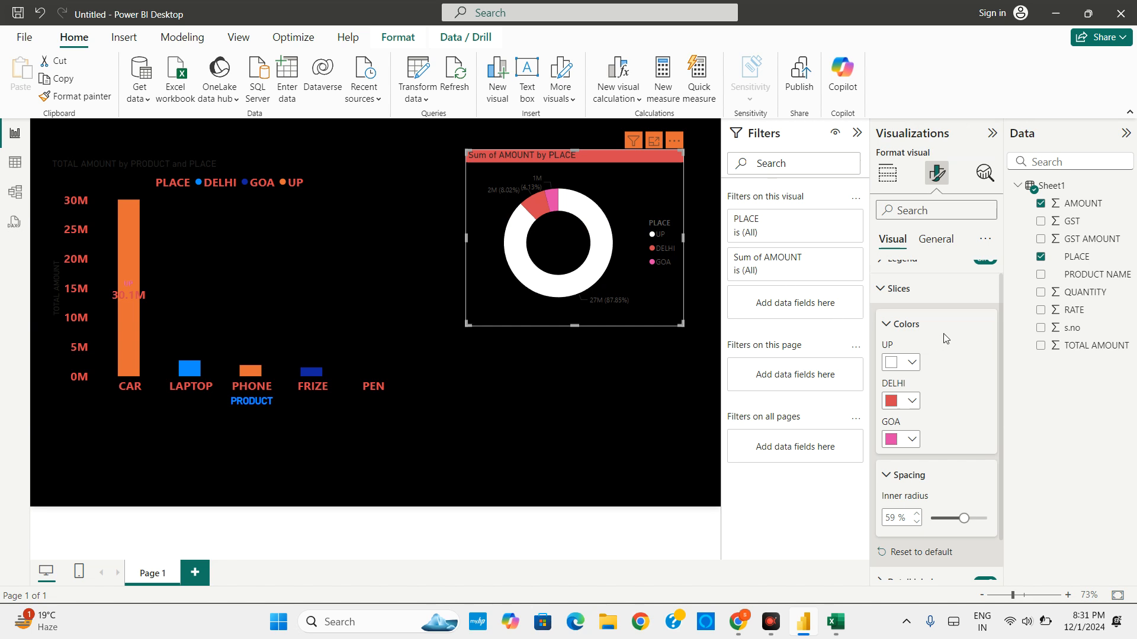
Check the donut chart's rotation setting.
{"action": "scroll", "coordinate": [943, 338], "scroll_direction": "down", "scroll_amount": 2}
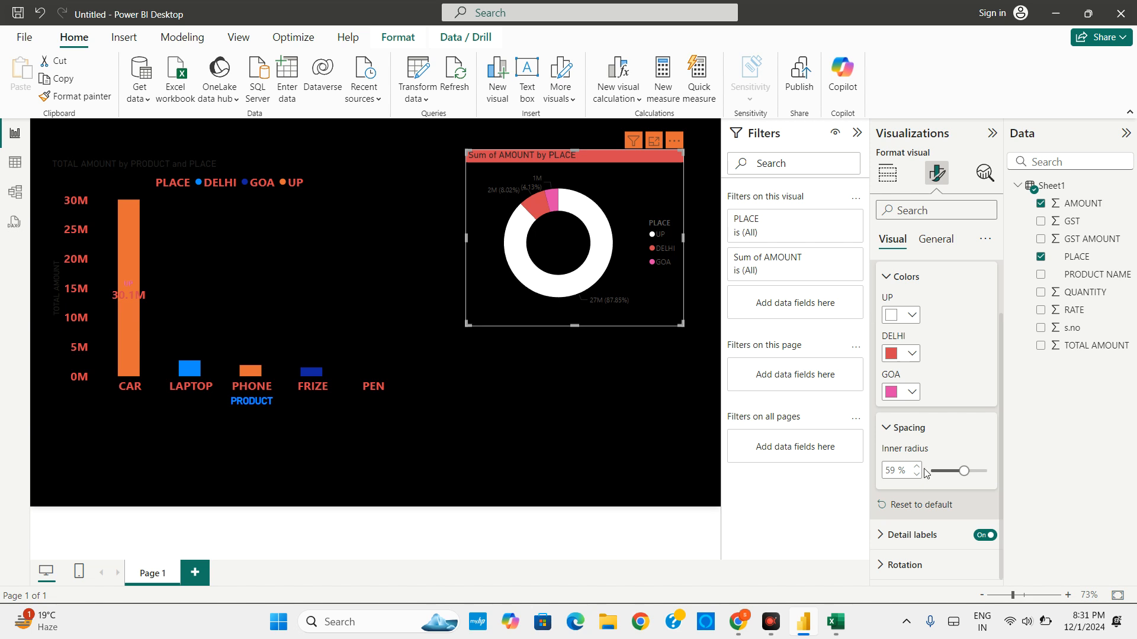
{"action": "left_click", "coordinate": [904, 566]}
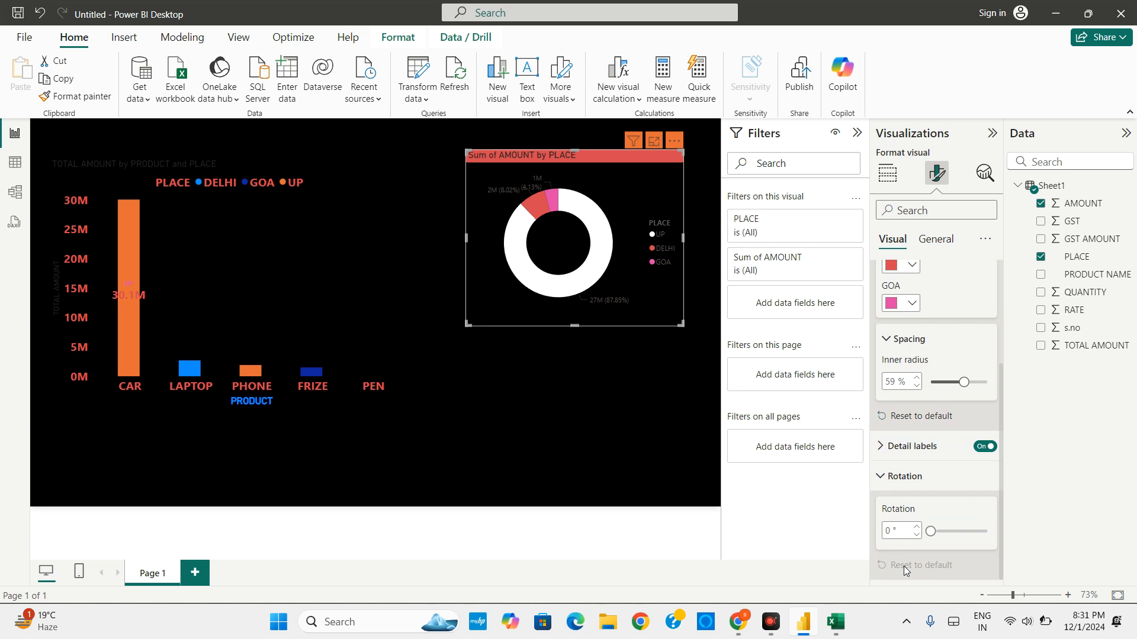
{"action": "scroll", "coordinate": [916, 494], "scroll_direction": "up", "scroll_amount": 1}
{"action": "scroll", "coordinate": [916, 496], "scroll_direction": "up", "scroll_amount": 3}
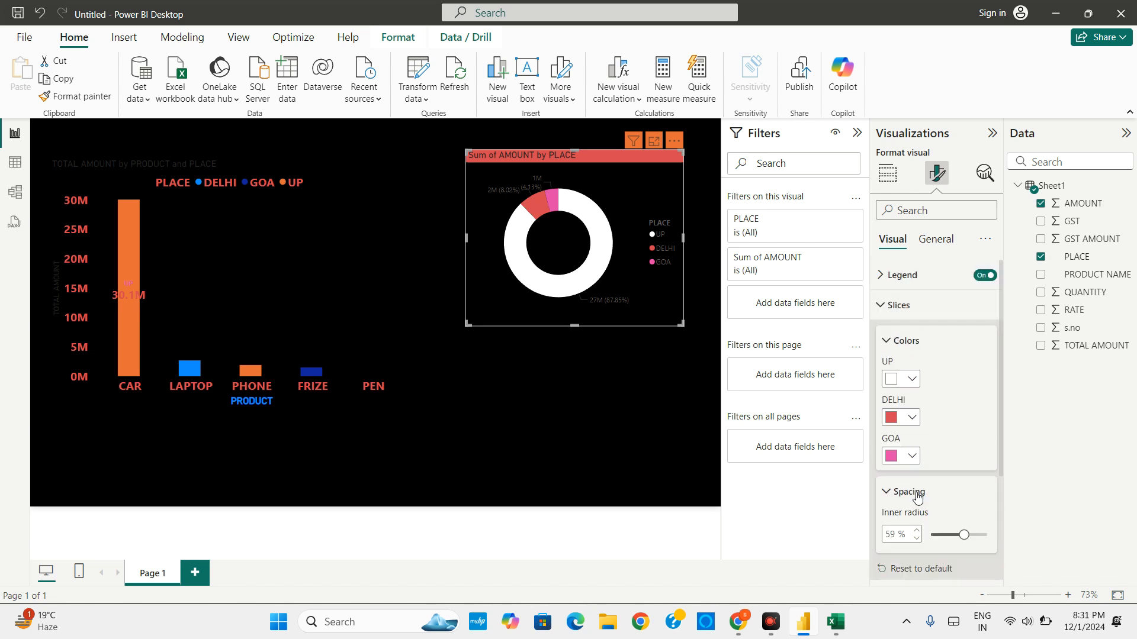
Set the donut chart's tooltip type to Default.
{"action": "left_click", "coordinate": [936, 240]}
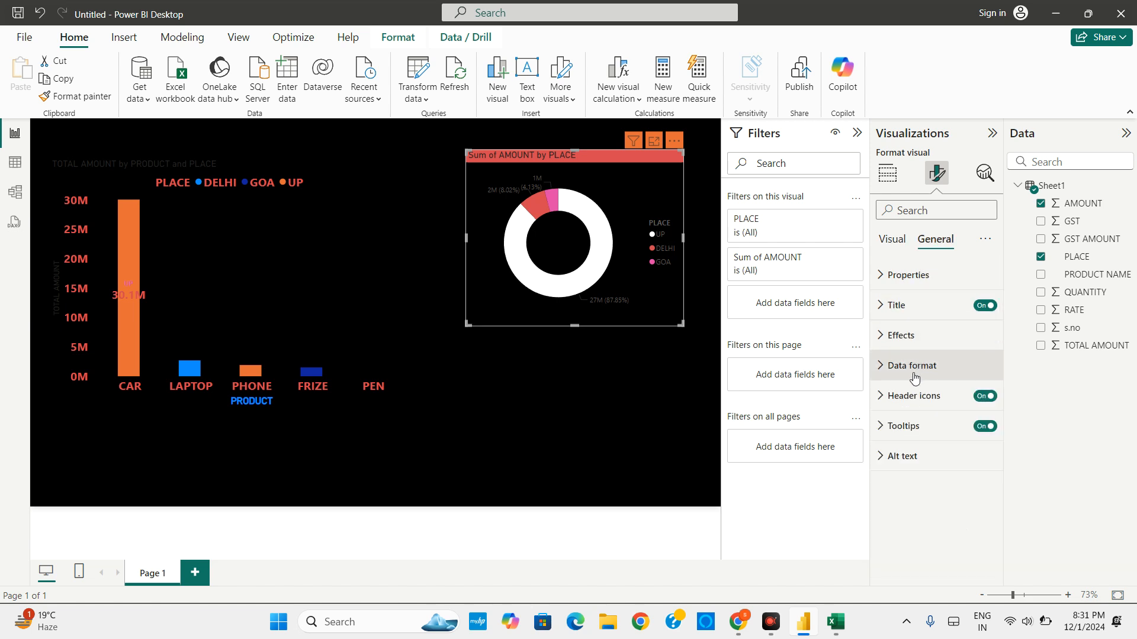
{"action": "left_click", "coordinate": [894, 427]}
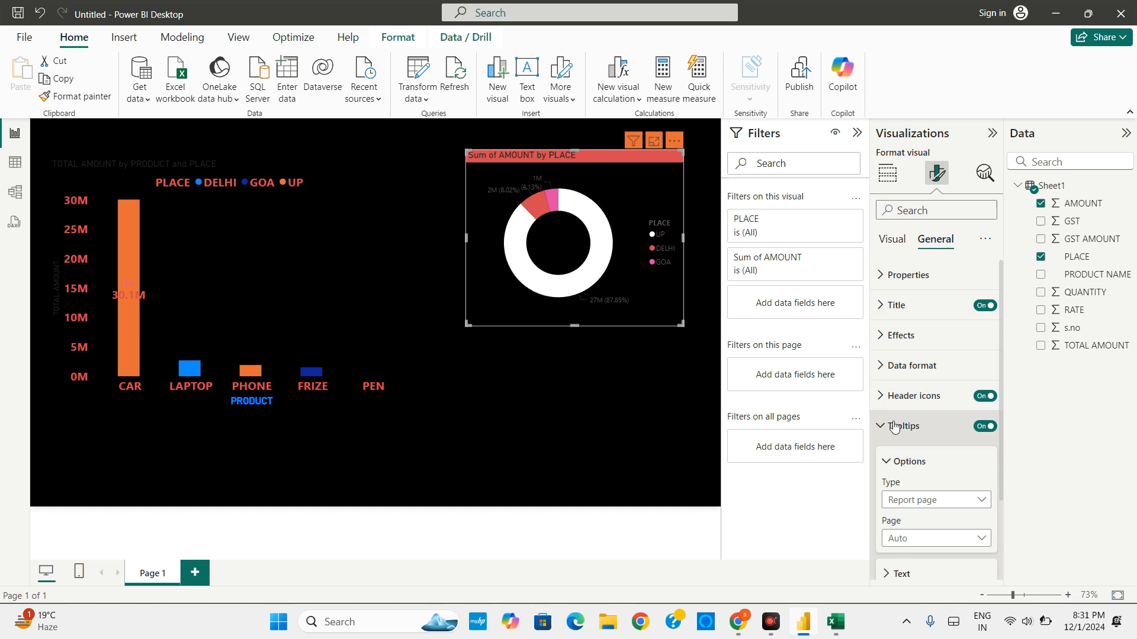
{"action": "scroll", "coordinate": [917, 477], "scroll_direction": "down", "scroll_amount": 2}
{"action": "scroll", "coordinate": [916, 477], "scroll_direction": "down", "scroll_amount": 1}
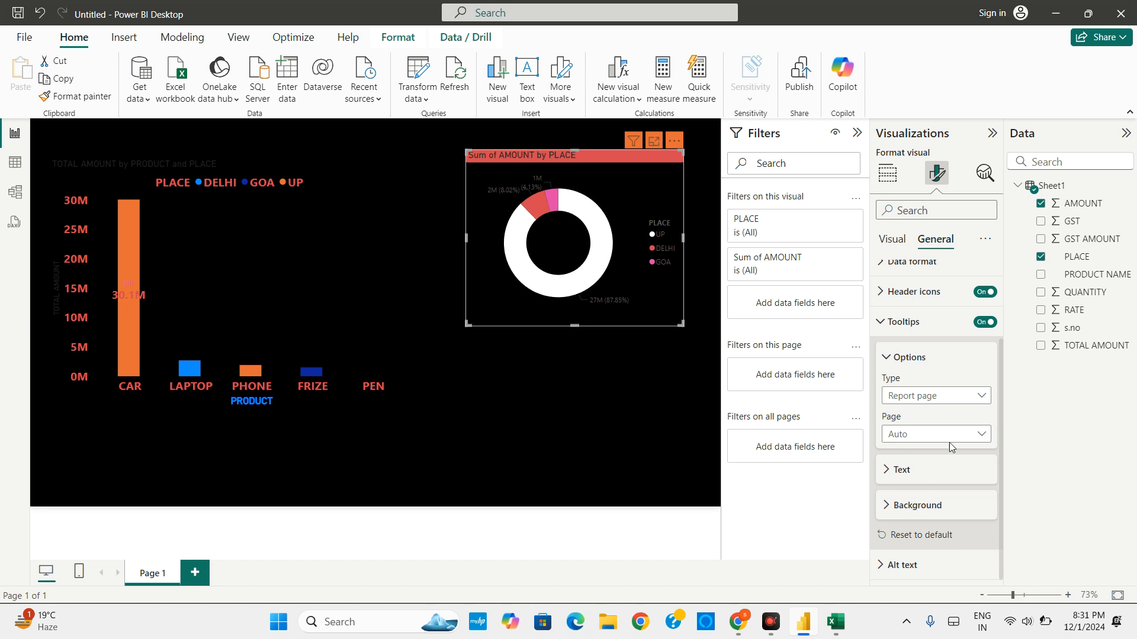
{"action": "left_click", "coordinate": [968, 403]}
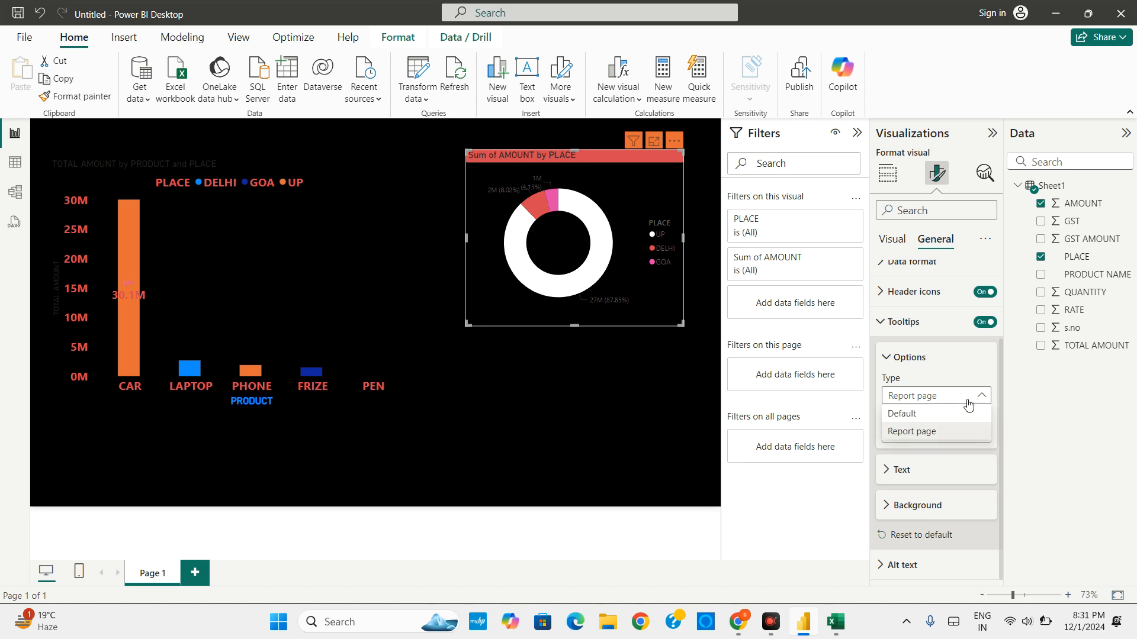
{"action": "left_click", "coordinate": [950, 416]}
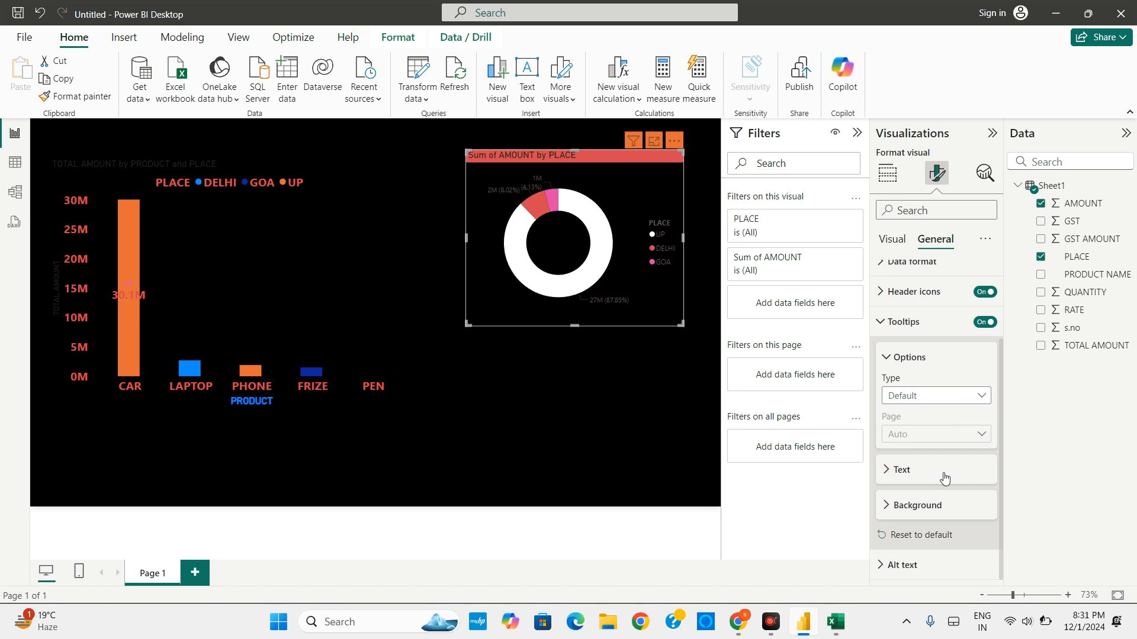
Set the donut chart's tooltip text to font size 20 and bold.
{"action": "left_click", "coordinate": [893, 480]}
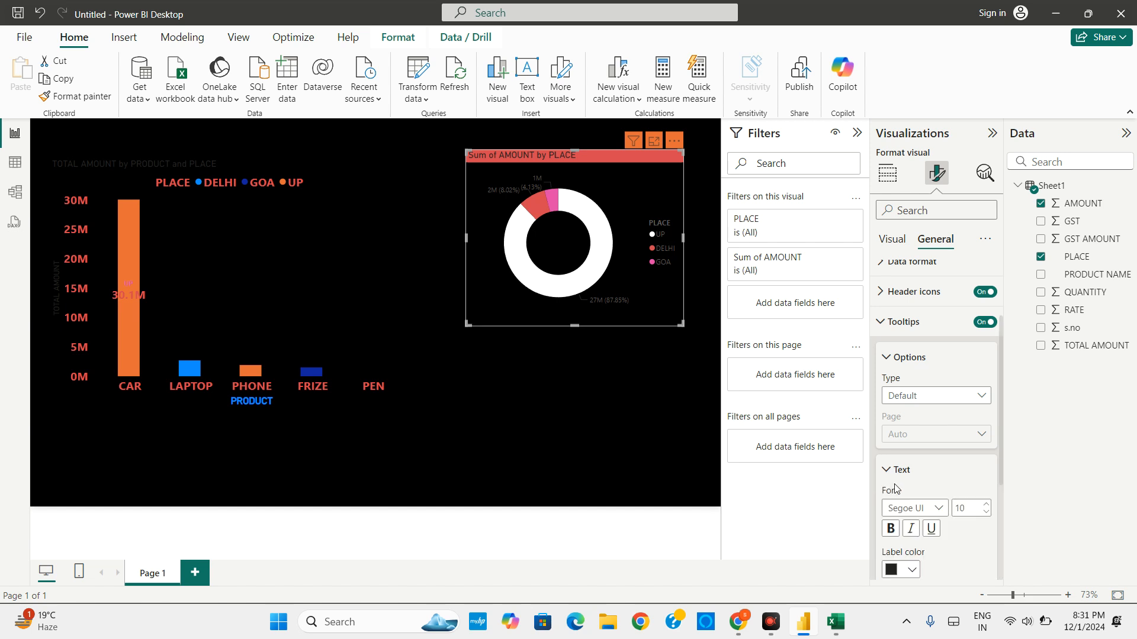
{"action": "scroll", "coordinate": [894, 484], "scroll_direction": "down", "scroll_amount": 1}
{"action": "left_click_drag", "start_coordinate": [977, 469], "coordinate": [955, 474]}
{"action": "type", "text": "20"}
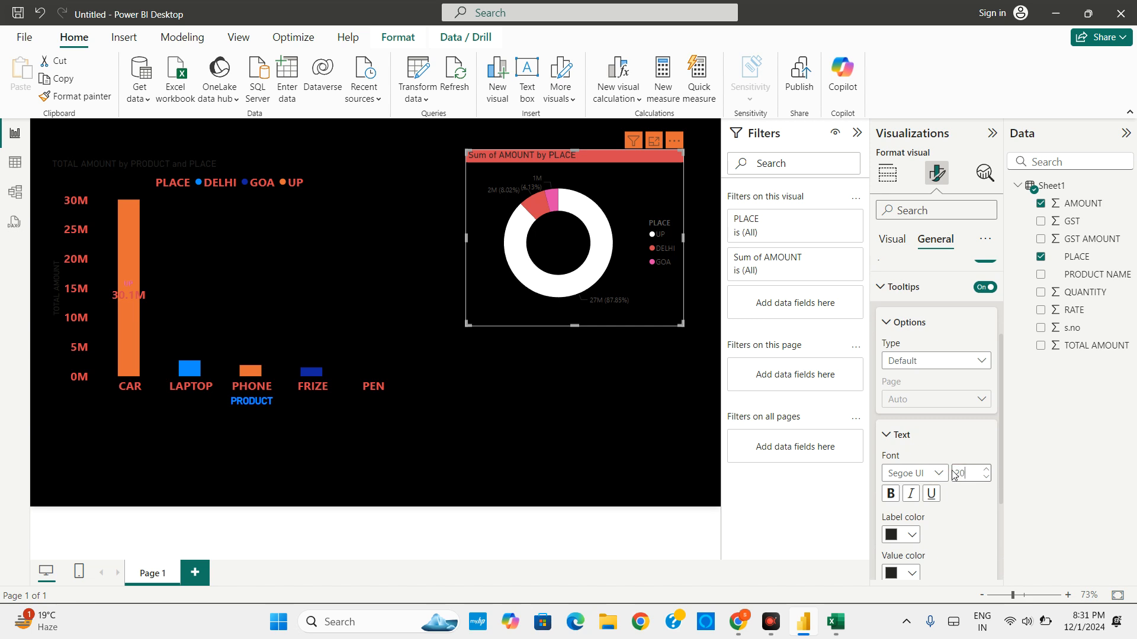
{"action": "left_click", "coordinate": [891, 496]}
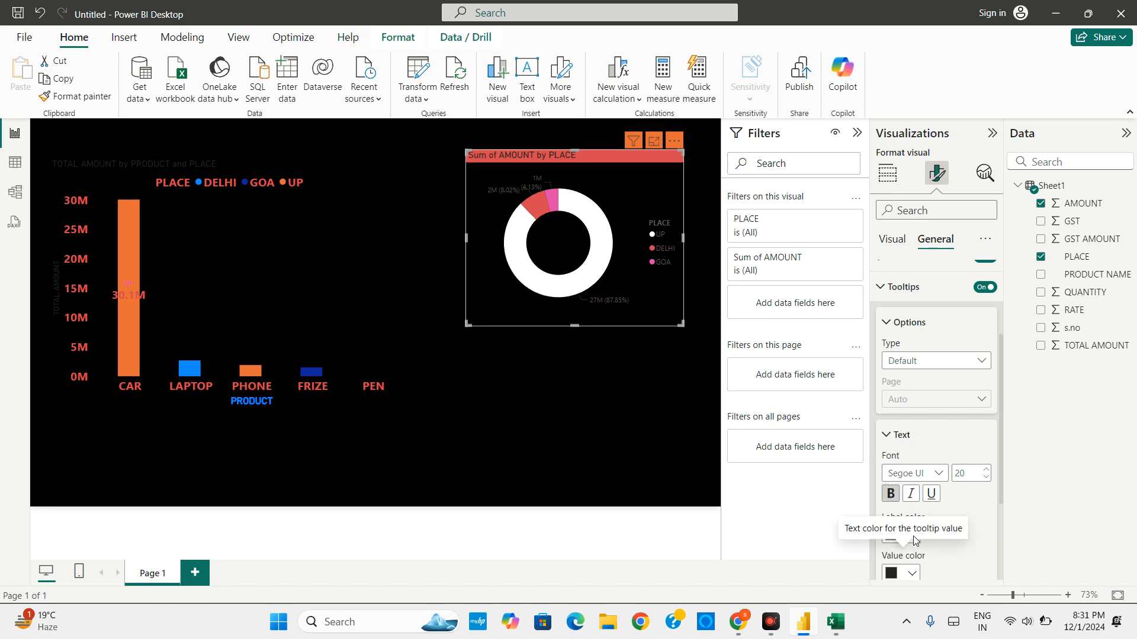
Set the tooltip text's label color to red and its value color to blue.
{"action": "left_click", "coordinate": [915, 537]}
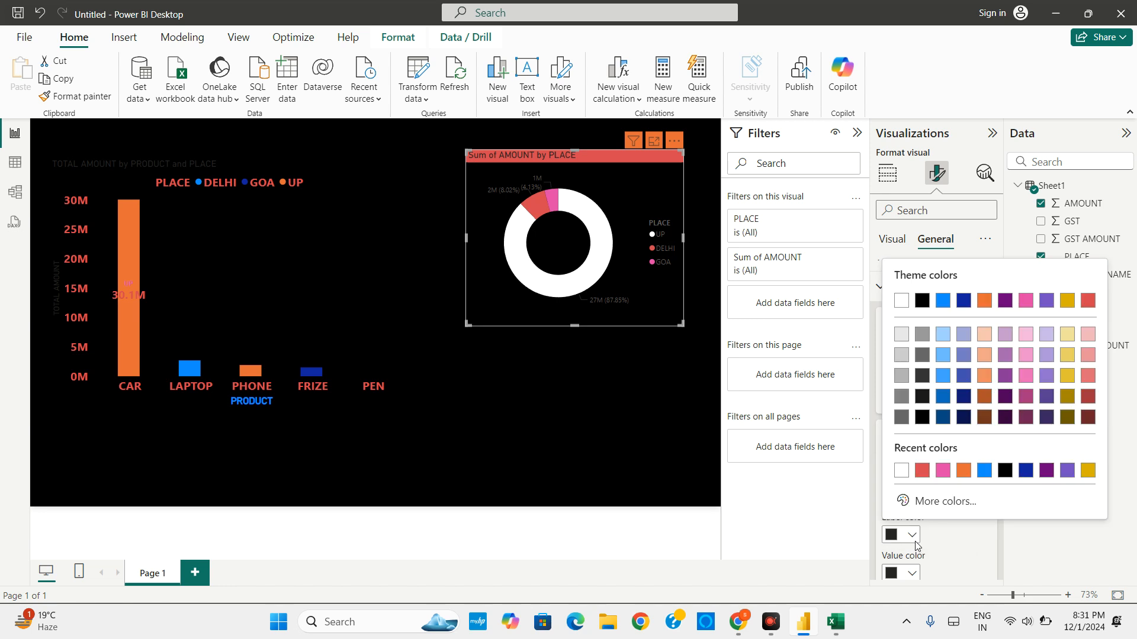
{"action": "left_click", "coordinate": [926, 473]}
{"action": "mouse_move", "coordinate": [530, 201]}
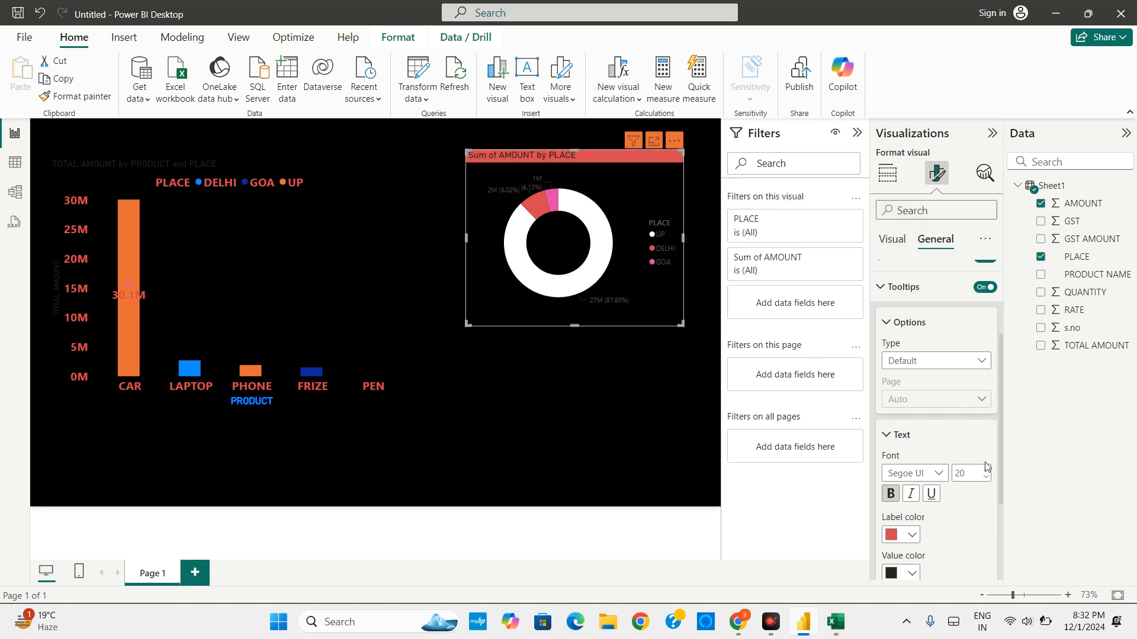
{"action": "scroll", "coordinate": [986, 467], "scroll_direction": "down", "scroll_amount": 2}
{"action": "scroll", "coordinate": [987, 468], "scroll_direction": "down", "scroll_amount": 1}
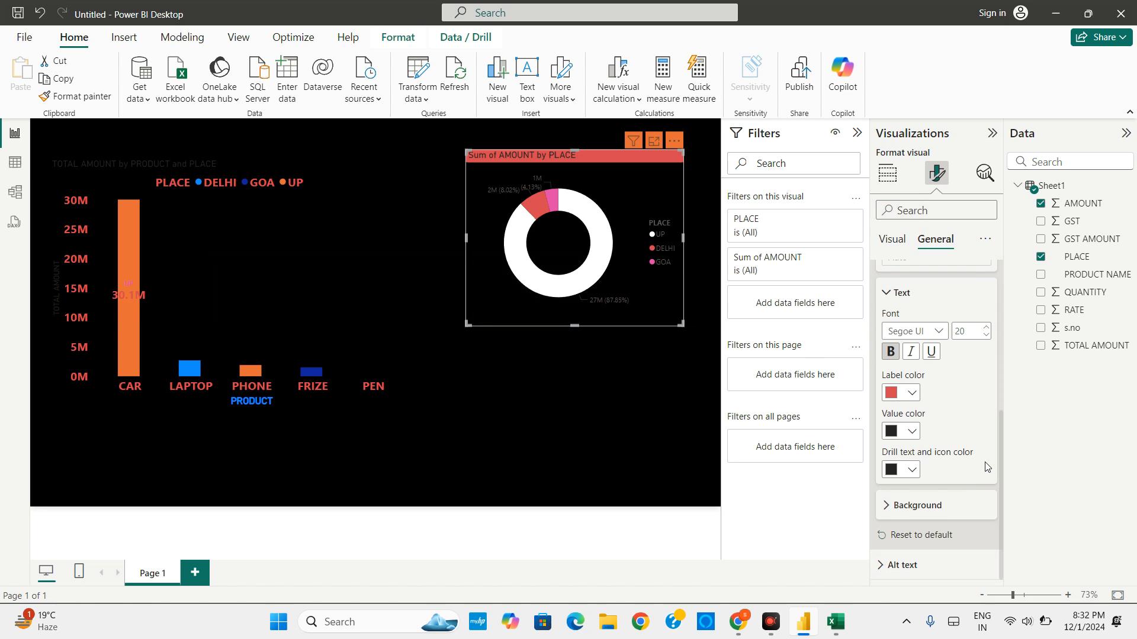
{"action": "left_click", "coordinate": [907, 431]}
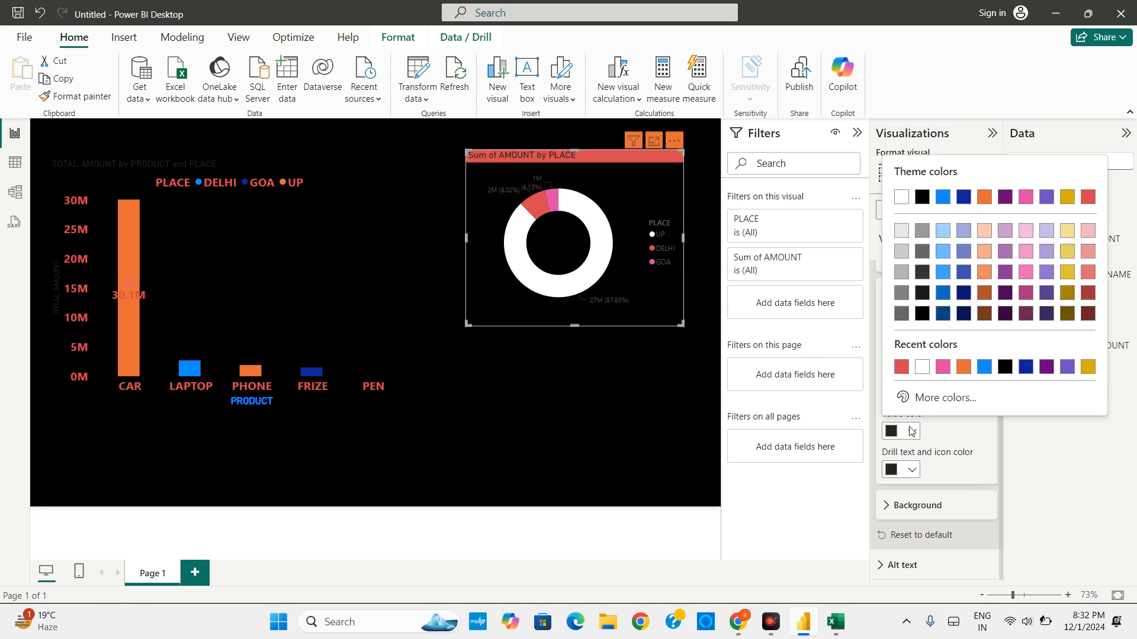
{"action": "left_click", "coordinate": [984, 367]}
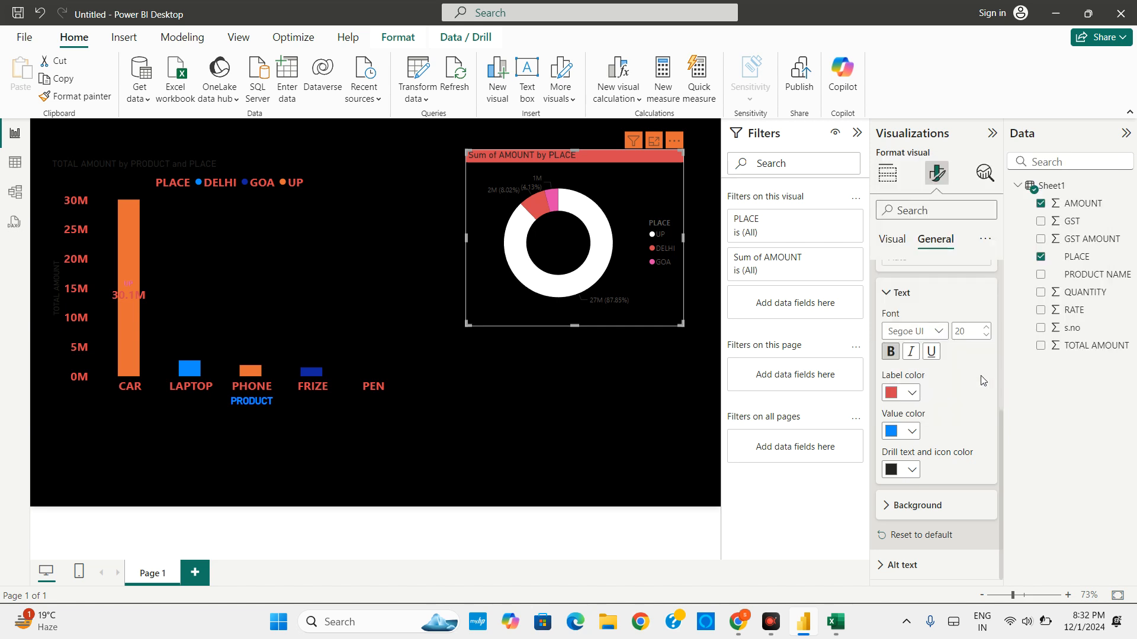
Change the drill text and icon color of the donut chart's tooltip and preview the tooltip on a slice.
{"action": "left_click", "coordinate": [916, 470]}
{"action": "left_click", "coordinate": [1093, 407]}
{"action": "mouse_move", "coordinate": [601, 232]}
{"action": "scroll", "coordinate": [944, 480], "scroll_direction": "up", "scroll_amount": 4}
{"action": "scroll", "coordinate": [944, 479], "scroll_direction": "up", "scroll_amount": 2}
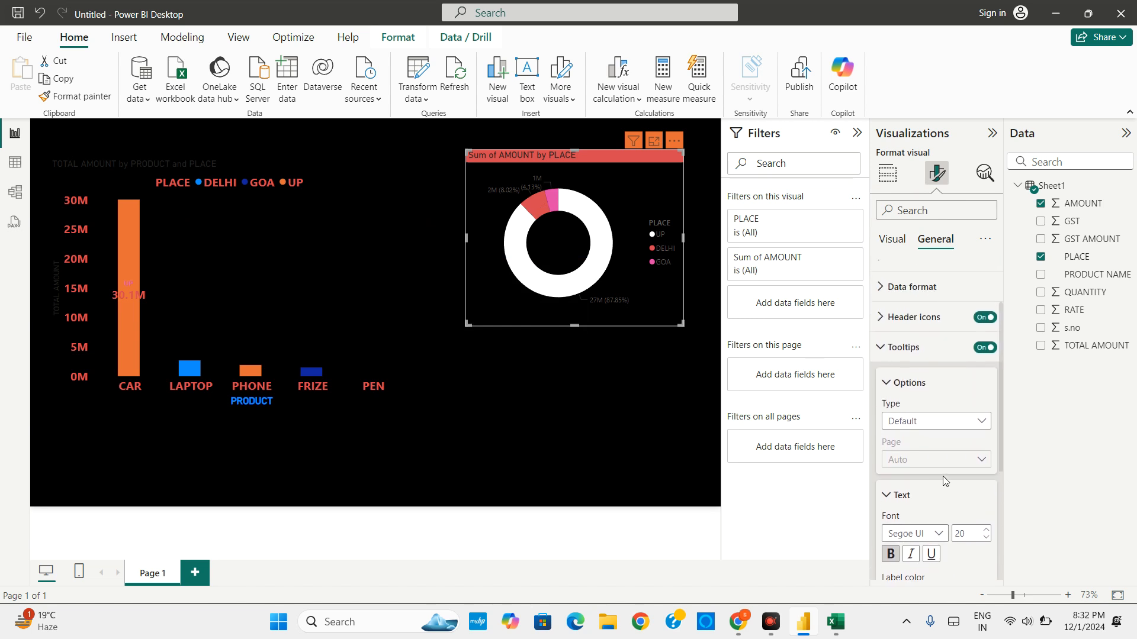
Set the icon color of the donut chart's header icons to gold.
{"action": "left_click", "coordinate": [908, 378]}
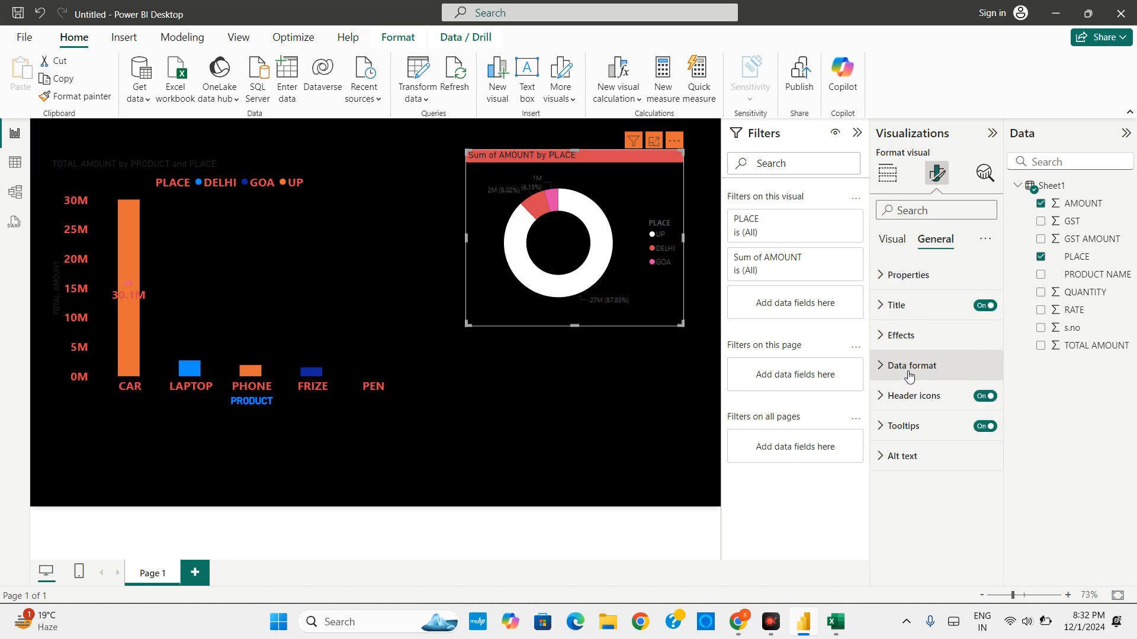
{"action": "left_click", "coordinate": [912, 397]}
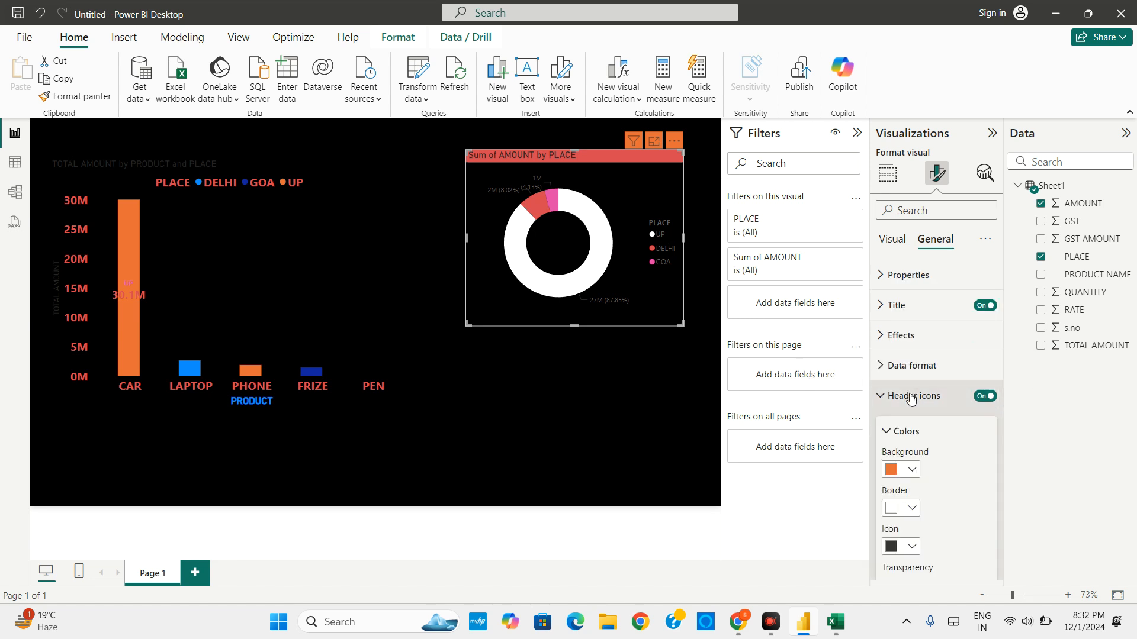
{"action": "scroll", "coordinate": [912, 399], "scroll_direction": "down", "scroll_amount": 2}
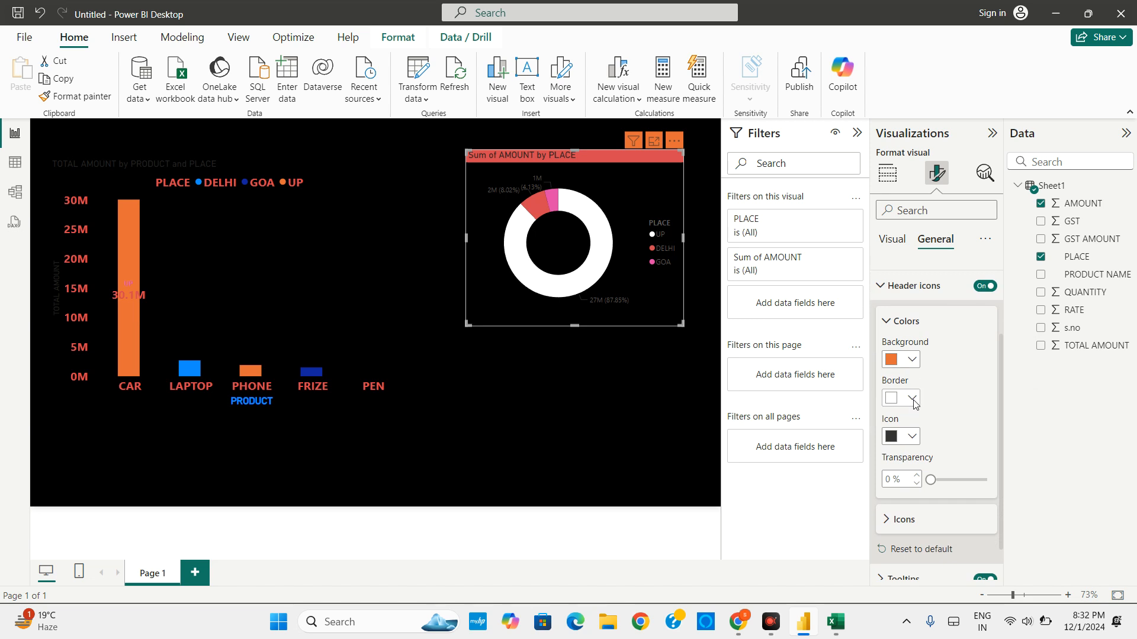
{"action": "left_click", "coordinate": [913, 398]}
{"action": "left_click", "coordinate": [914, 400]}
{"action": "left_click", "coordinate": [912, 437]}
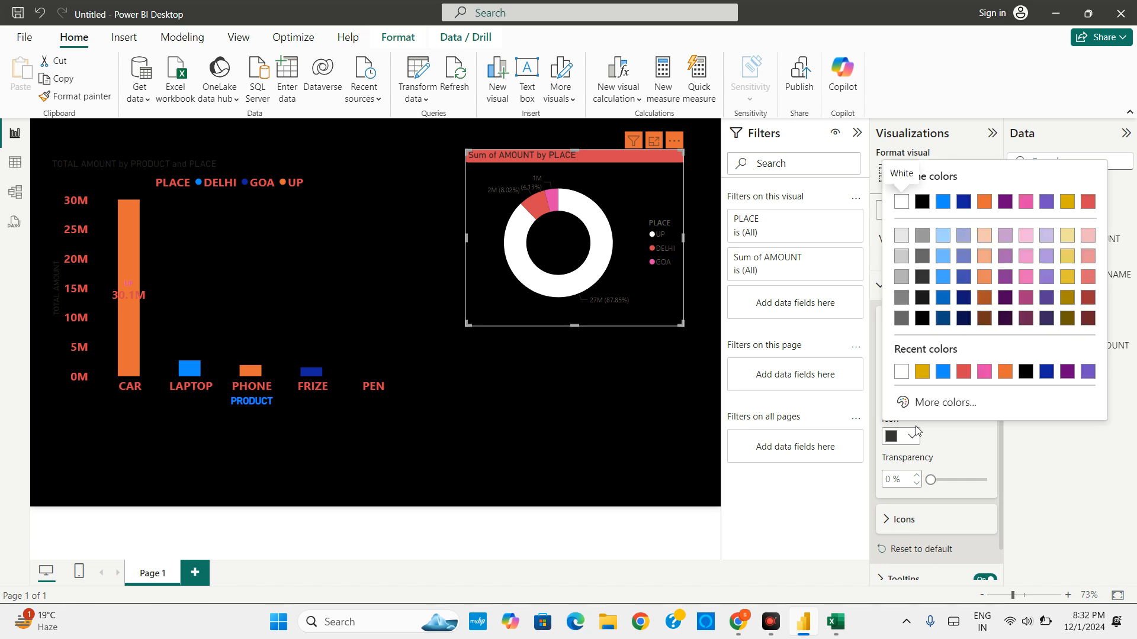
{"action": "left_click", "coordinate": [919, 370]}
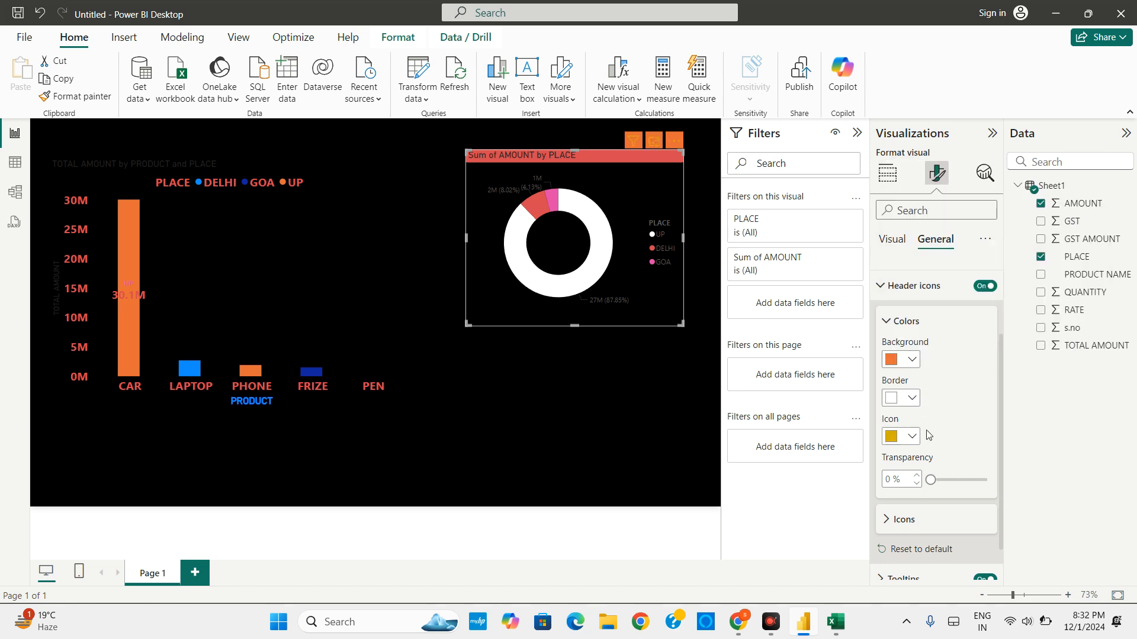
Review which header icons are enabled for the donut chart and check their color settings.
{"action": "scroll", "coordinate": [930, 436], "scroll_direction": "down", "scroll_amount": 1}
{"action": "left_click", "coordinate": [909, 477]}
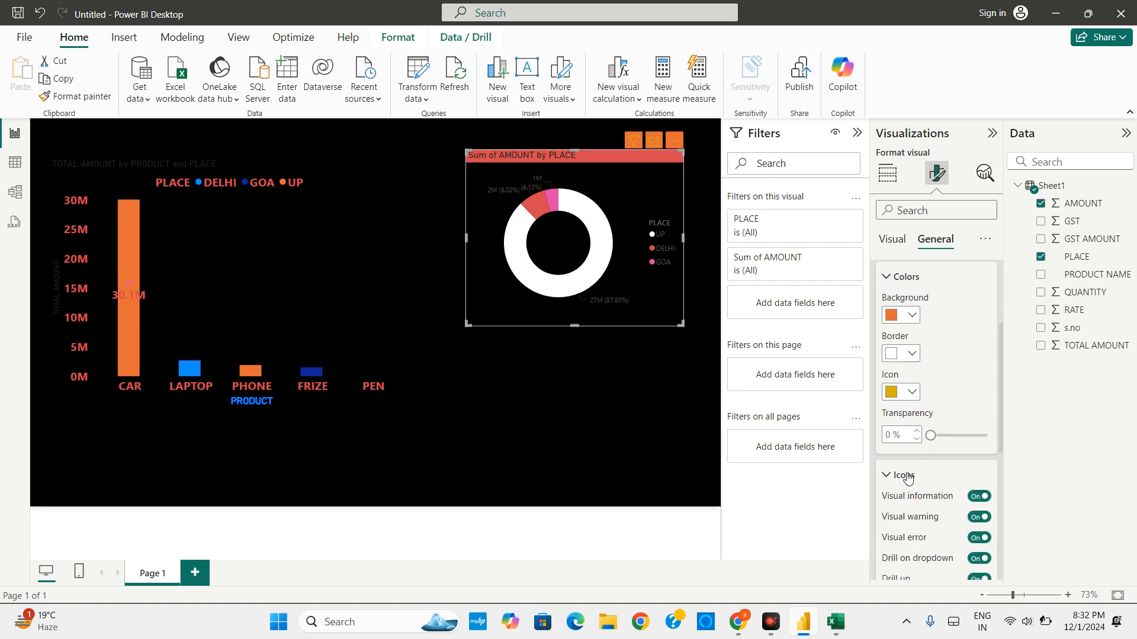
{"action": "scroll", "coordinate": [909, 477], "scroll_direction": "down", "scroll_amount": 5}
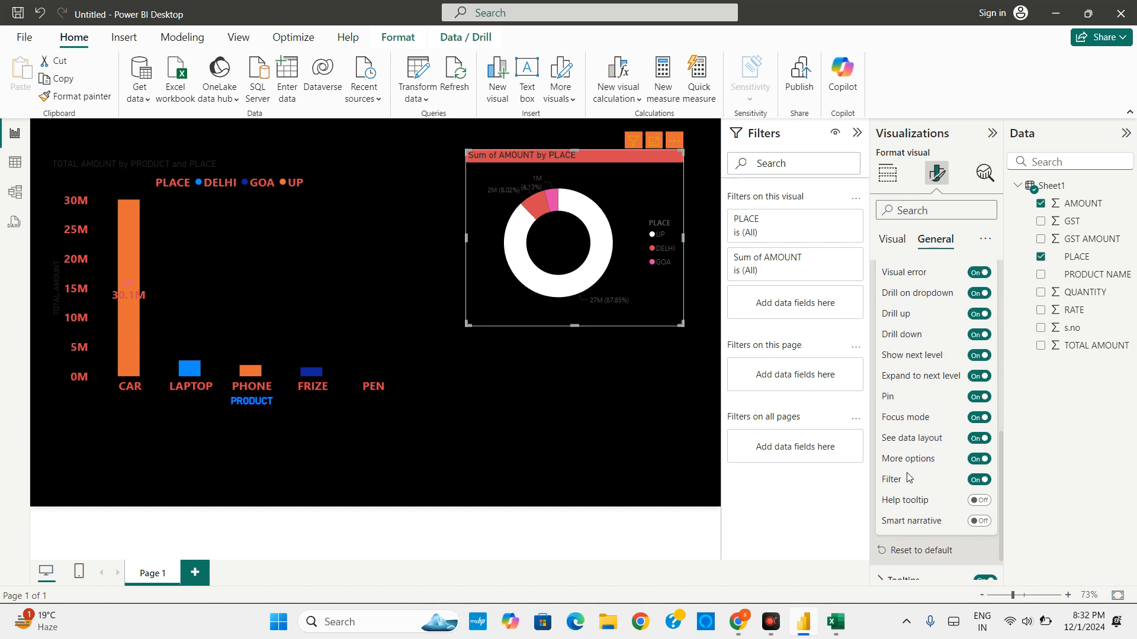
{"action": "scroll", "coordinate": [909, 477], "scroll_direction": "up", "scroll_amount": 5}
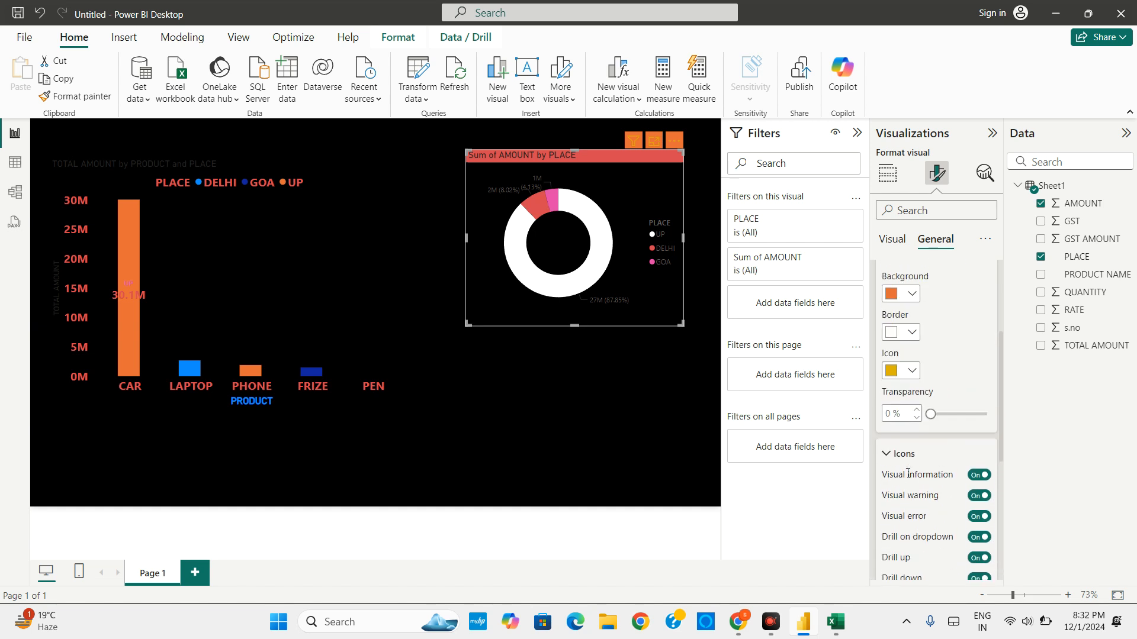
{"action": "scroll", "coordinate": [908, 478], "scroll_direction": "up", "scroll_amount": 1}
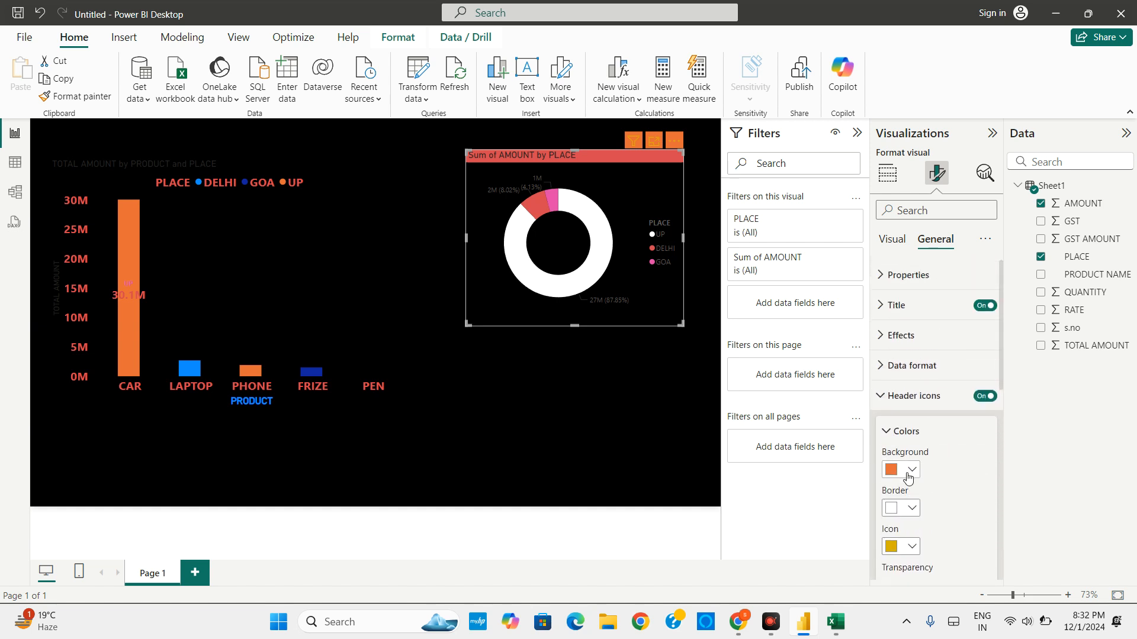
{"action": "scroll", "coordinate": [909, 477], "scroll_direction": "down", "scroll_amount": 2}
{"action": "scroll", "coordinate": [909, 477], "scroll_direction": "up", "scroll_amount": 2}
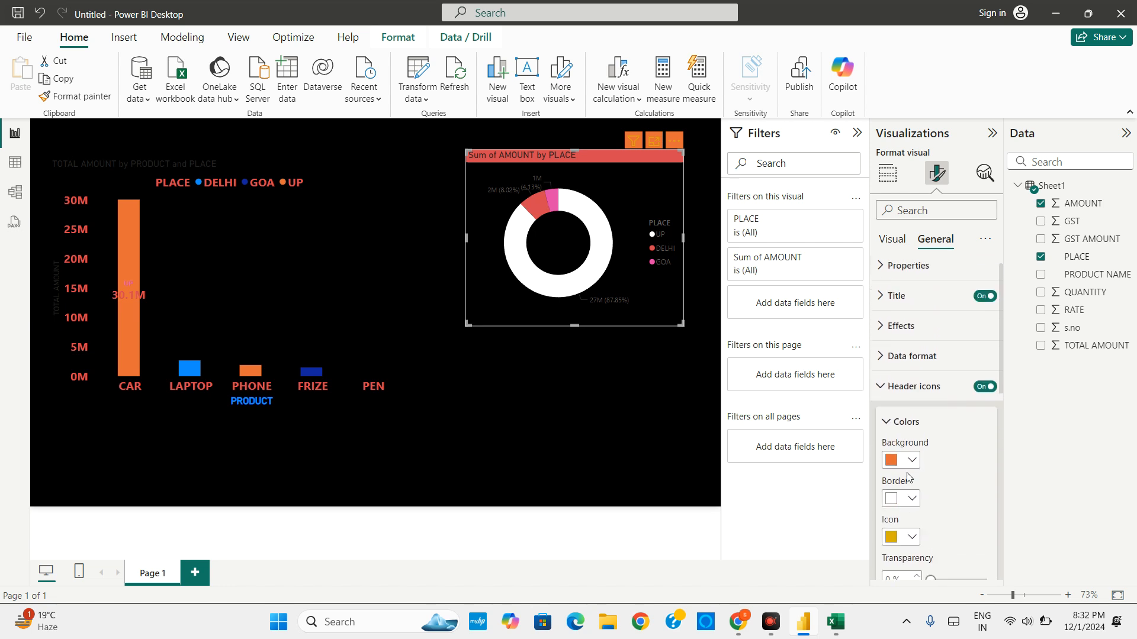
Move the donut chart toward the upper-right corner of the report page.
{"action": "left_click_drag", "start_coordinate": [615, 155], "coordinate": [575, 145]}
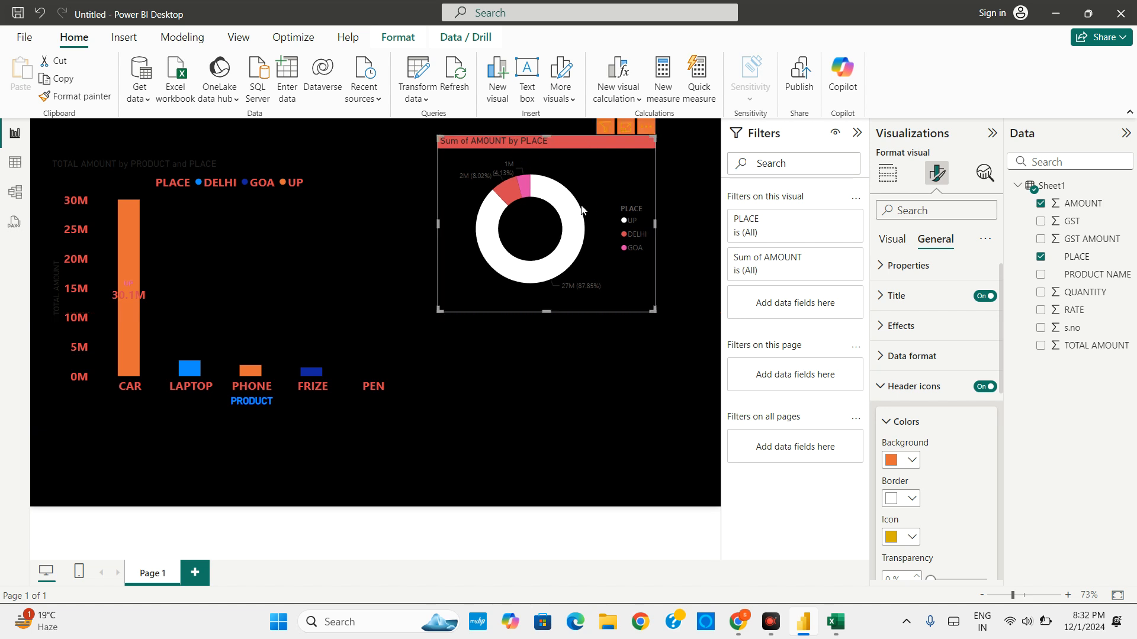
{"action": "left_click_drag", "start_coordinate": [576, 143], "coordinate": [627, 144]}
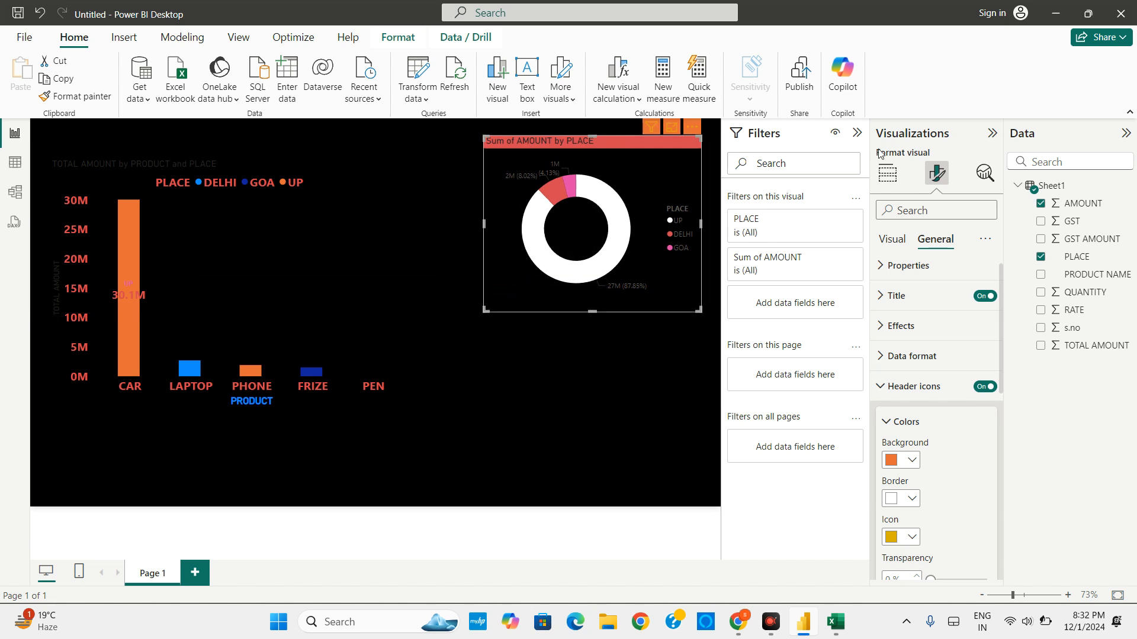
Add a Card visual to the page, shrink it and place it below the donut chart.
{"action": "left_click", "coordinate": [888, 175]}
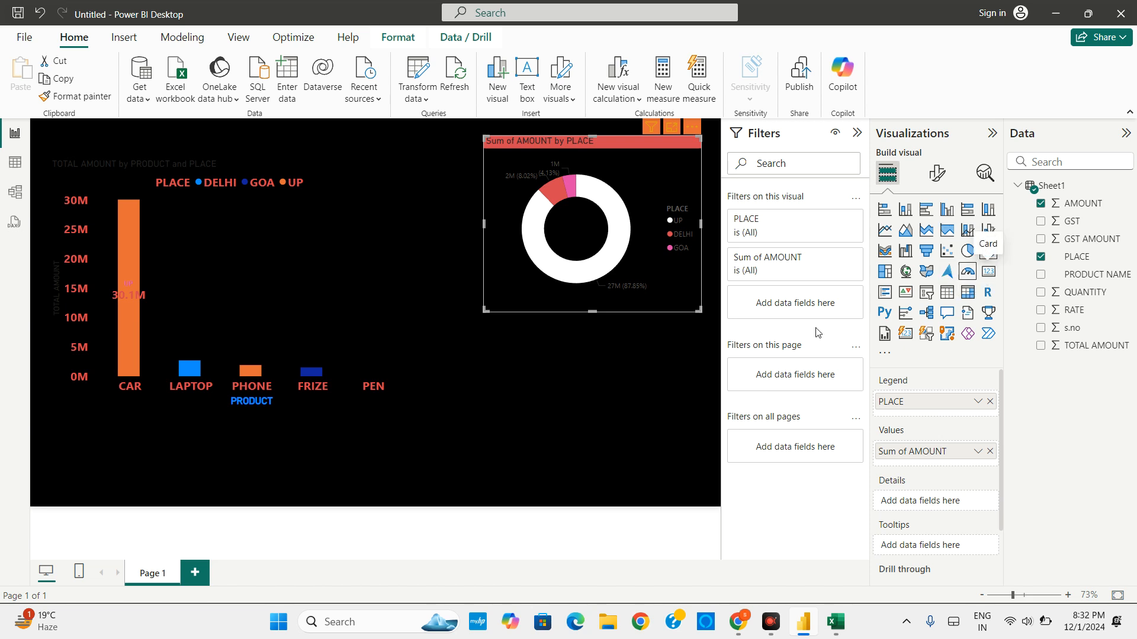
{"action": "left_click", "coordinate": [668, 399]}
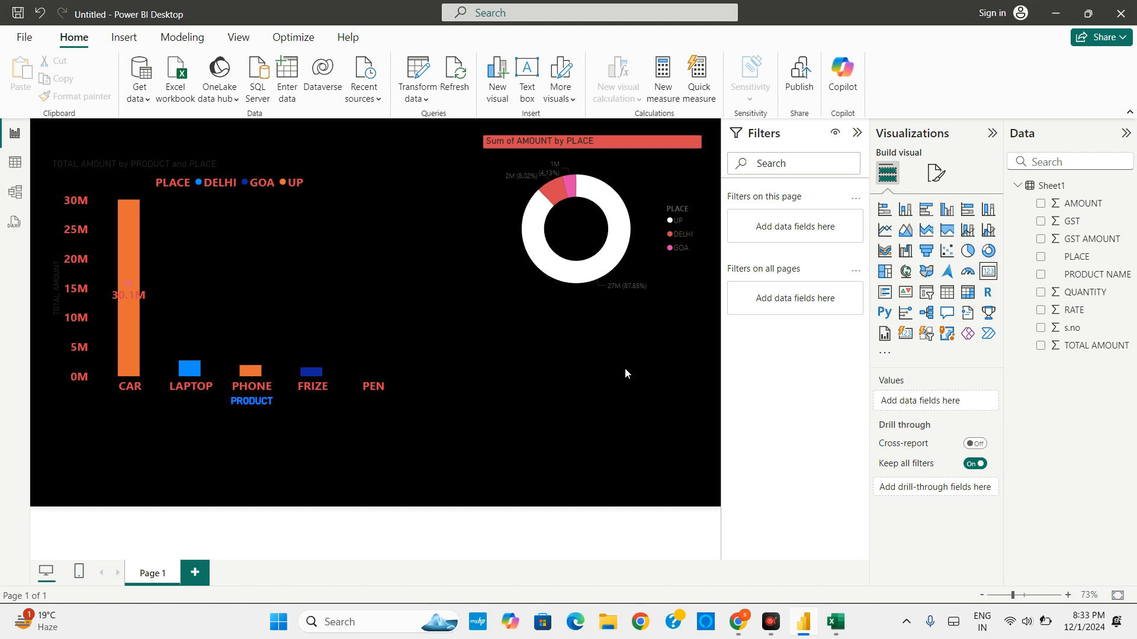
{"action": "left_click", "coordinate": [985, 274]}
{"action": "left_click_drag", "start_coordinate": [356, 446], "coordinate": [621, 218]}
{"action": "left_click_drag", "start_coordinate": [677, 272], "coordinate": [682, 383]}
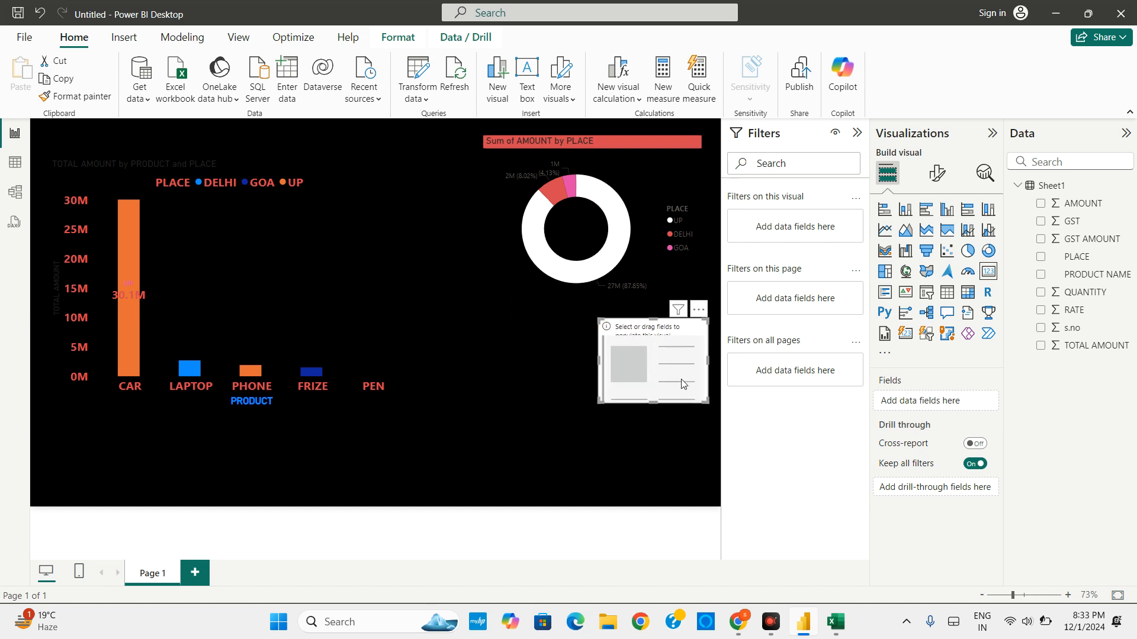
Show the PLACE field in the card, then shift it closer to the donut chart and reduce its size slightly.
{"action": "left_click", "coordinate": [1063, 261]}
{"action": "left_click", "coordinate": [1041, 259]}
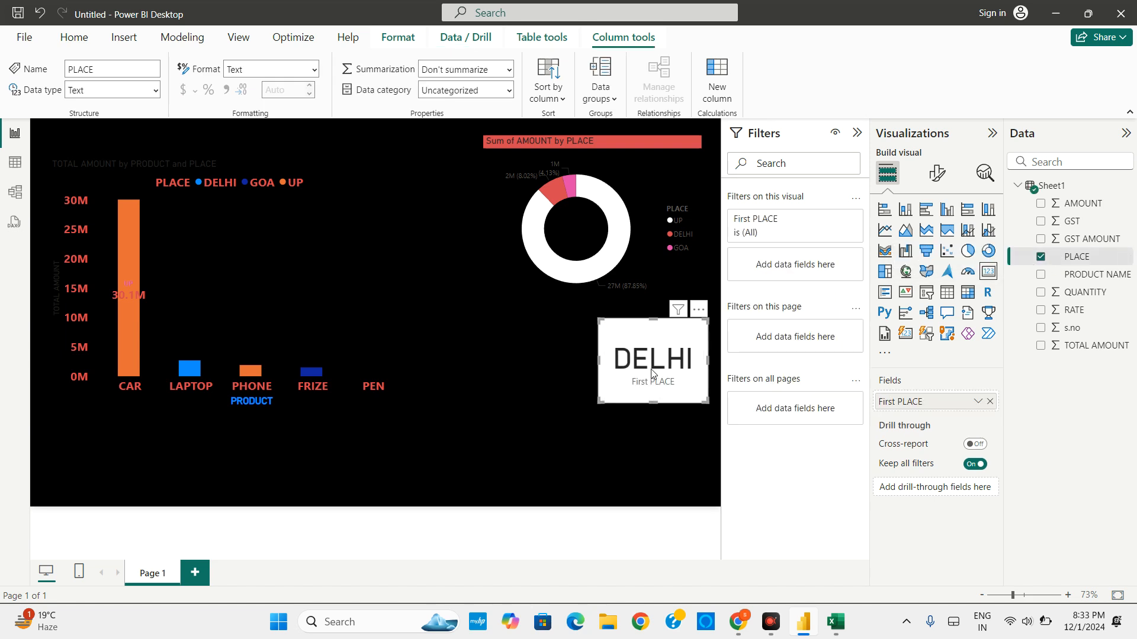
{"action": "left_click_drag", "start_coordinate": [621, 377], "coordinate": [640, 357]}
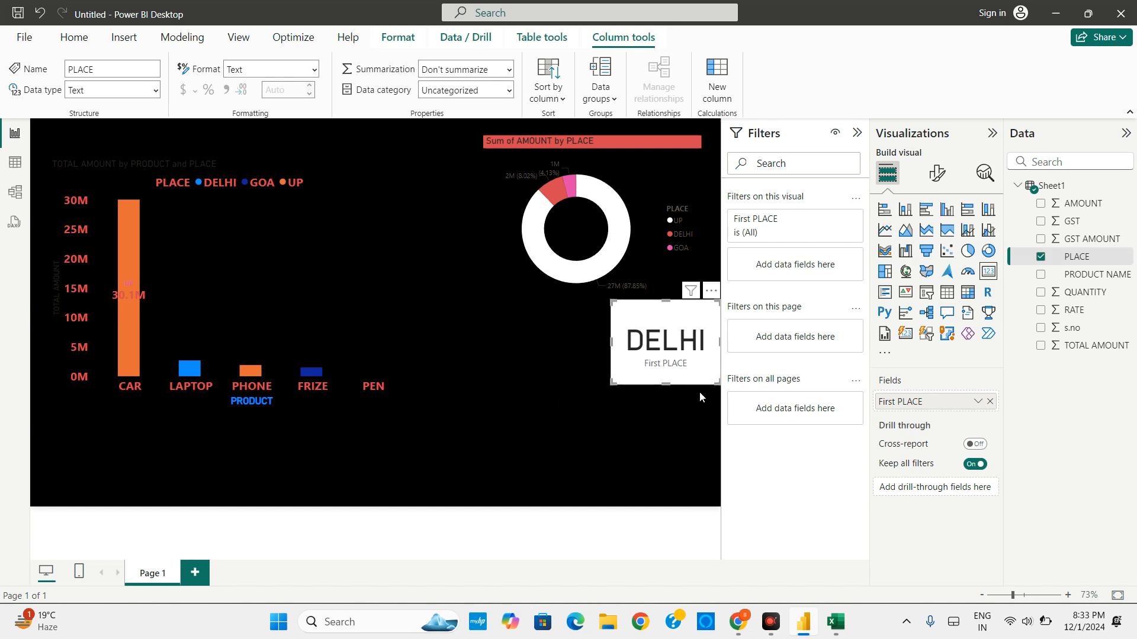
{"action": "left_click_drag", "start_coordinate": [719, 382], "coordinate": [708, 372]}
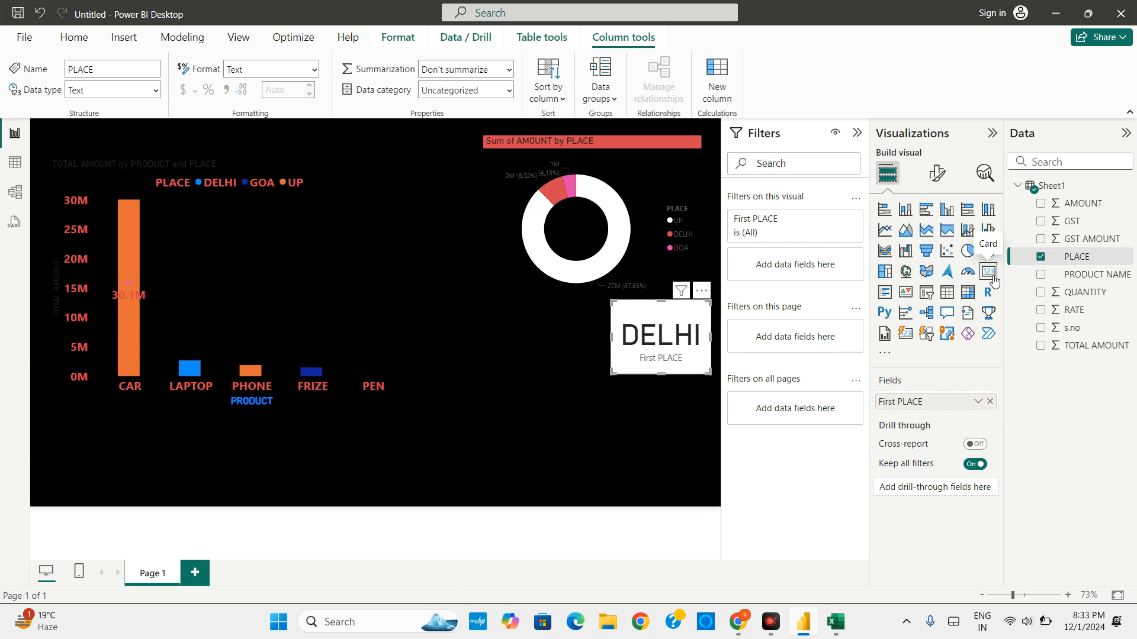
Add a second Card visual, shrunk to a similar size and placed directly below the first card.
{"action": "left_click", "coordinate": [634, 401]}
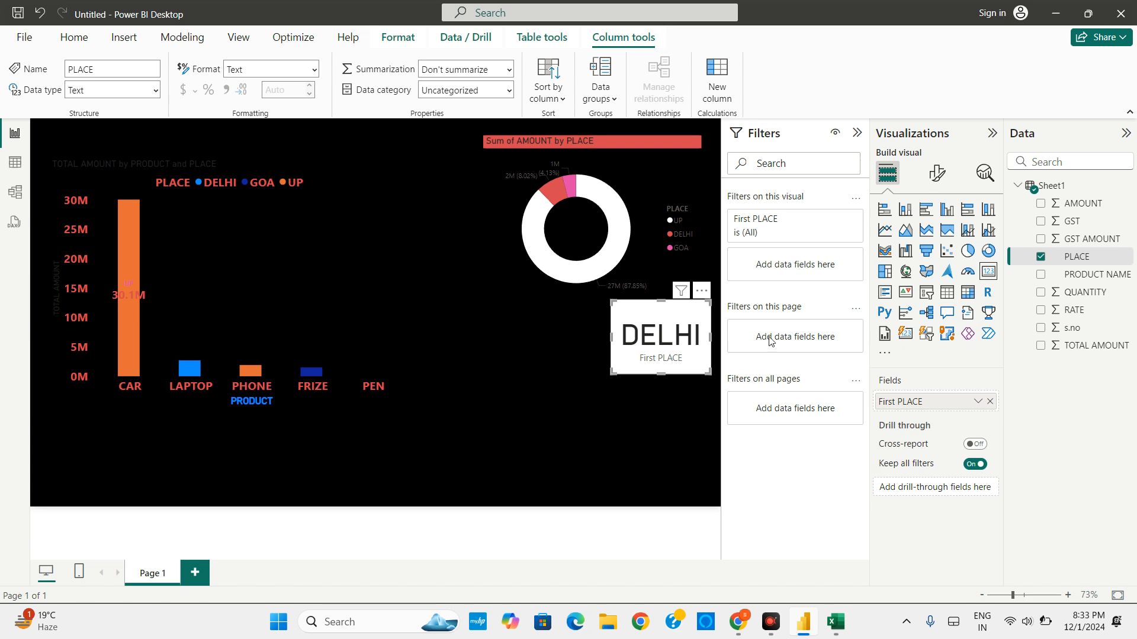
{"action": "left_click", "coordinate": [988, 271]}
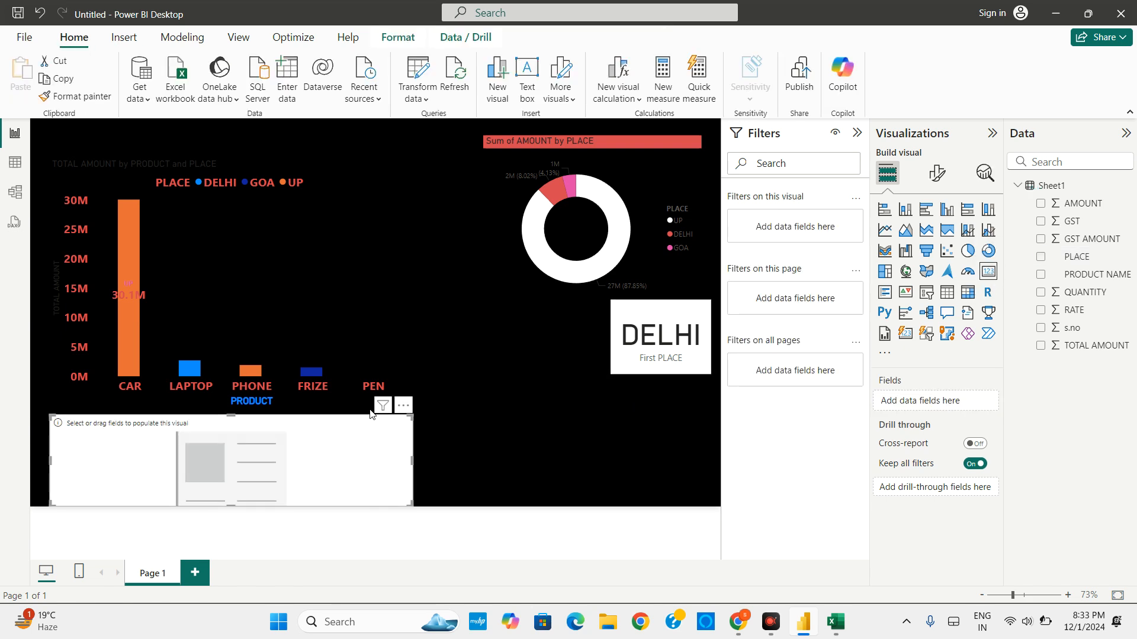
{"action": "left_click_drag", "start_coordinate": [409, 416], "coordinate": [710, 461]}
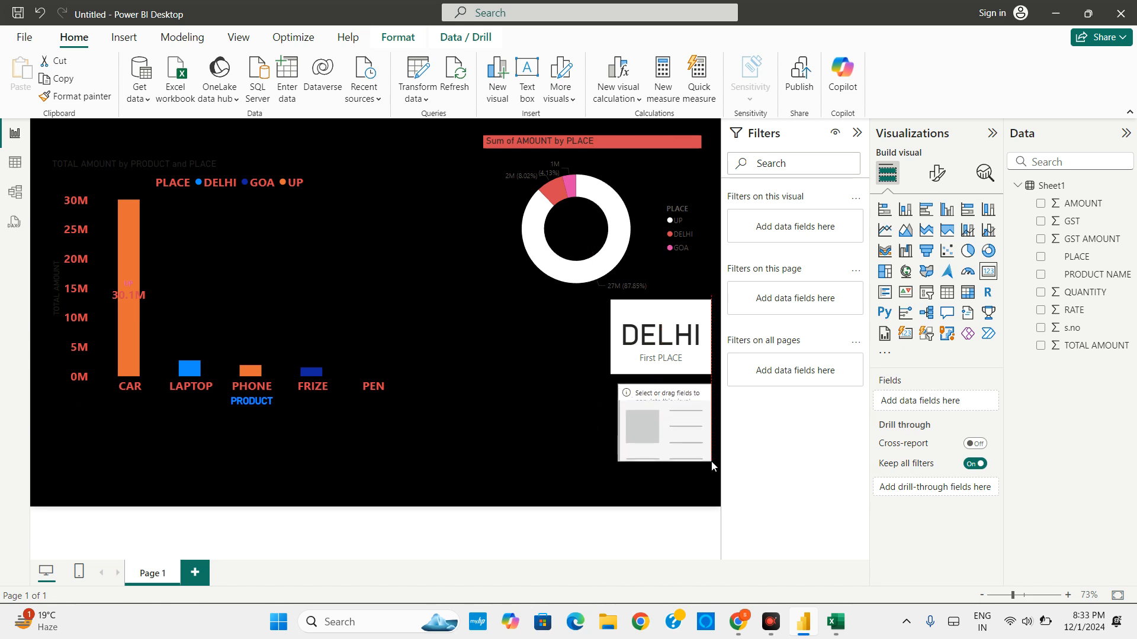
Copy the total amount chart's formatting onto the donut chart with Format painter and move the donut into the page's upper-right corner.
{"action": "left_click", "coordinate": [618, 249]}
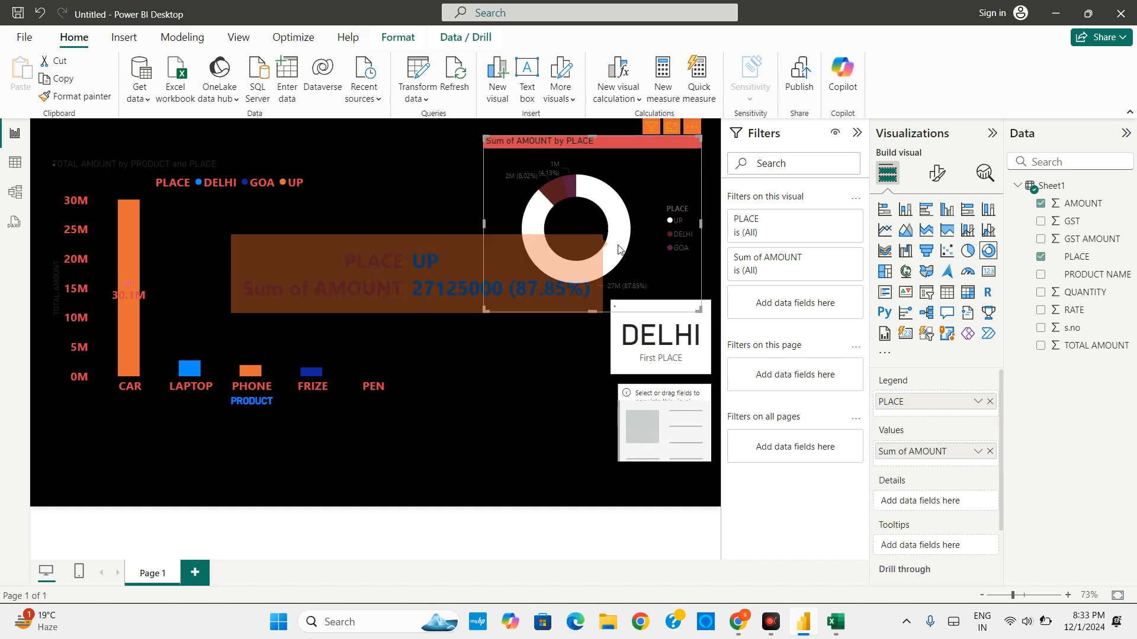
{"action": "left_click", "coordinate": [233, 318]}
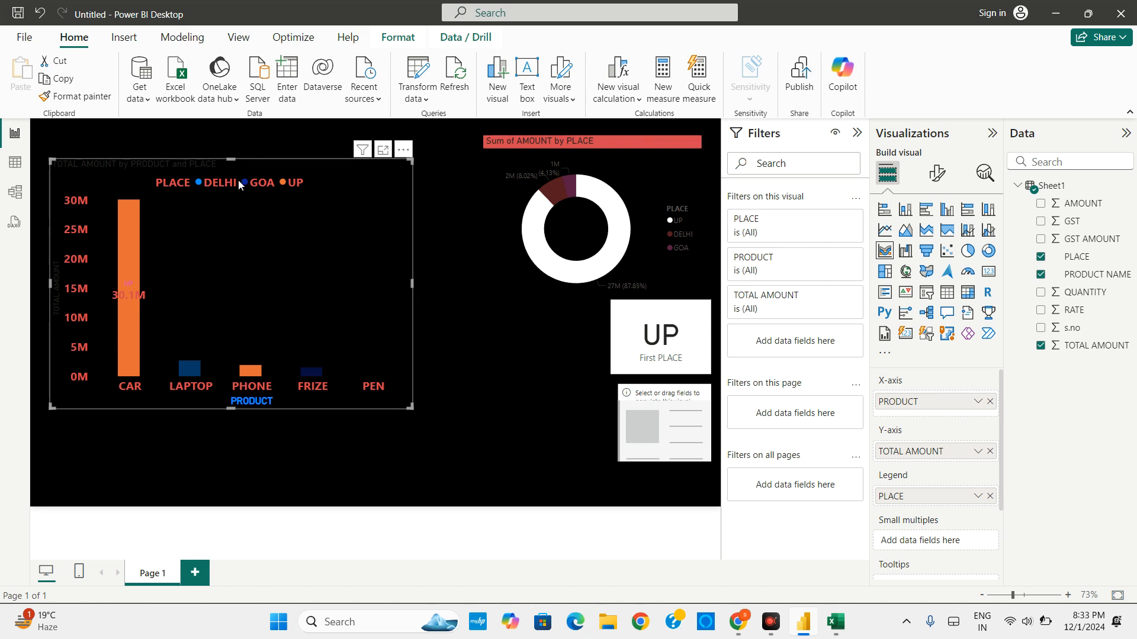
{"action": "left_click", "coordinate": [83, 95]}
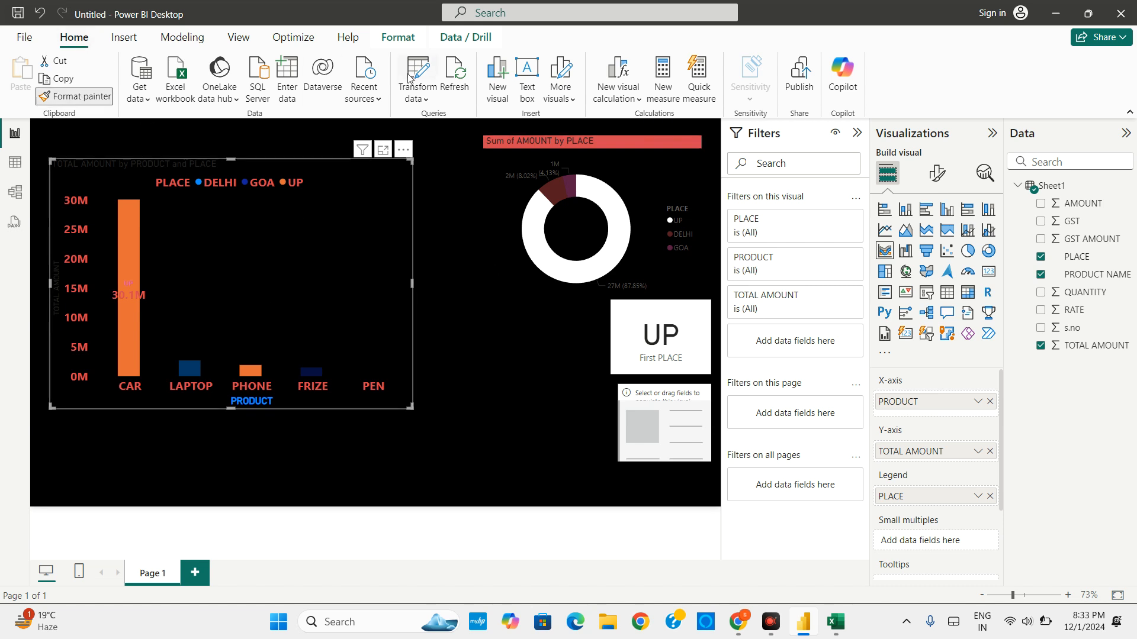
{"action": "left_click", "coordinate": [567, 181]}
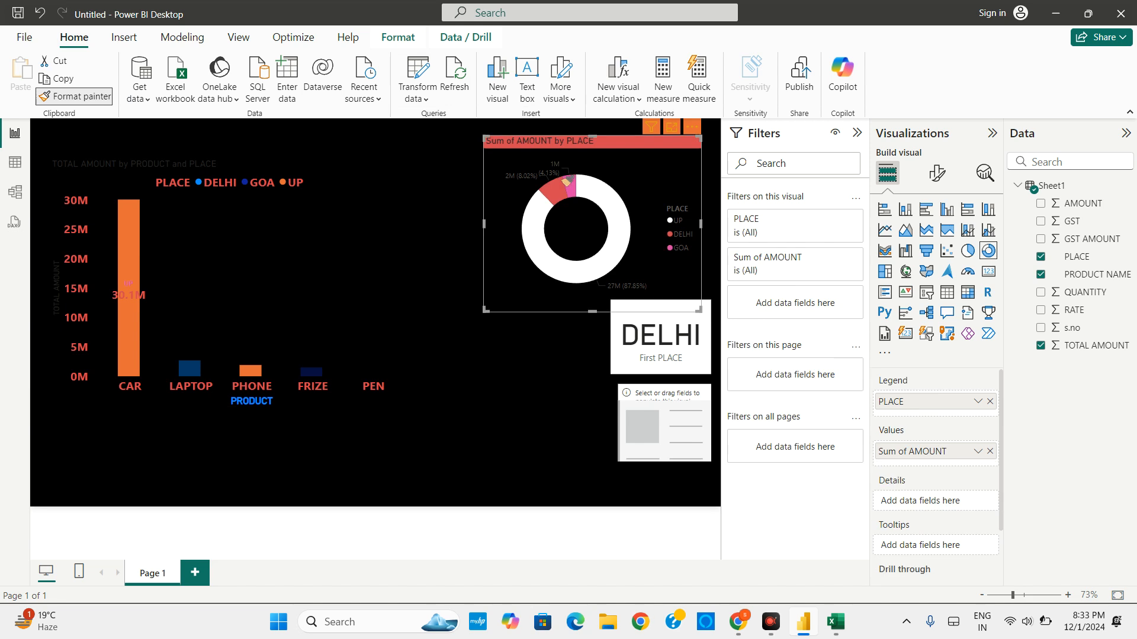
{"action": "left_click_drag", "start_coordinate": [624, 167], "coordinate": [634, 147]}
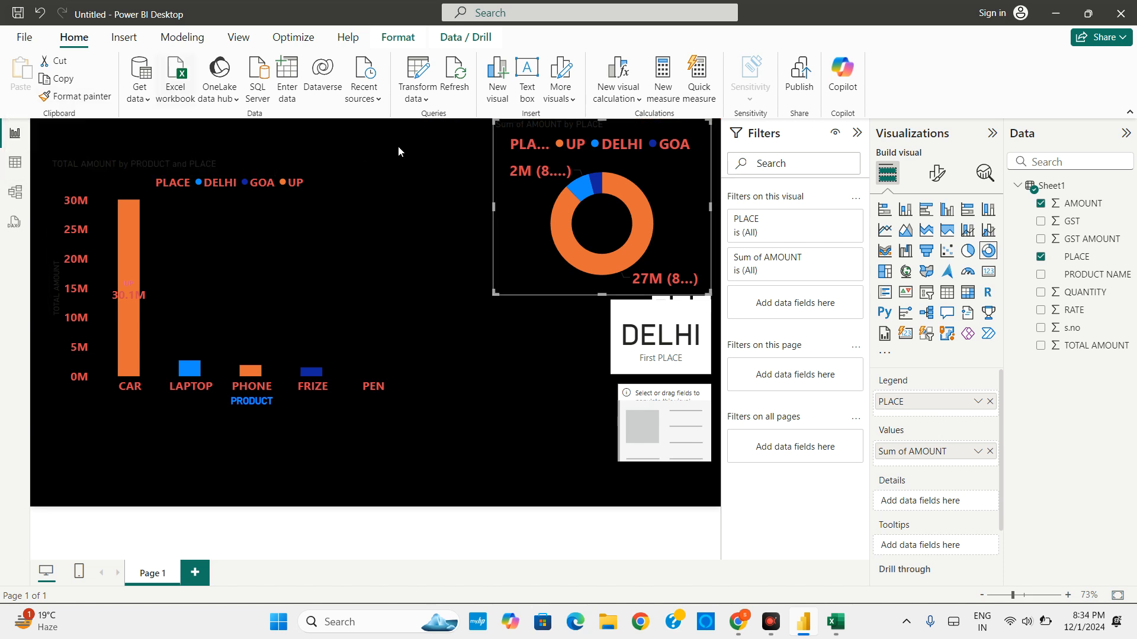
Use Format painter to copy the donut chart's formatting to the PLACE card and from that card to the empty second card.
{"action": "left_click", "coordinate": [93, 99]}
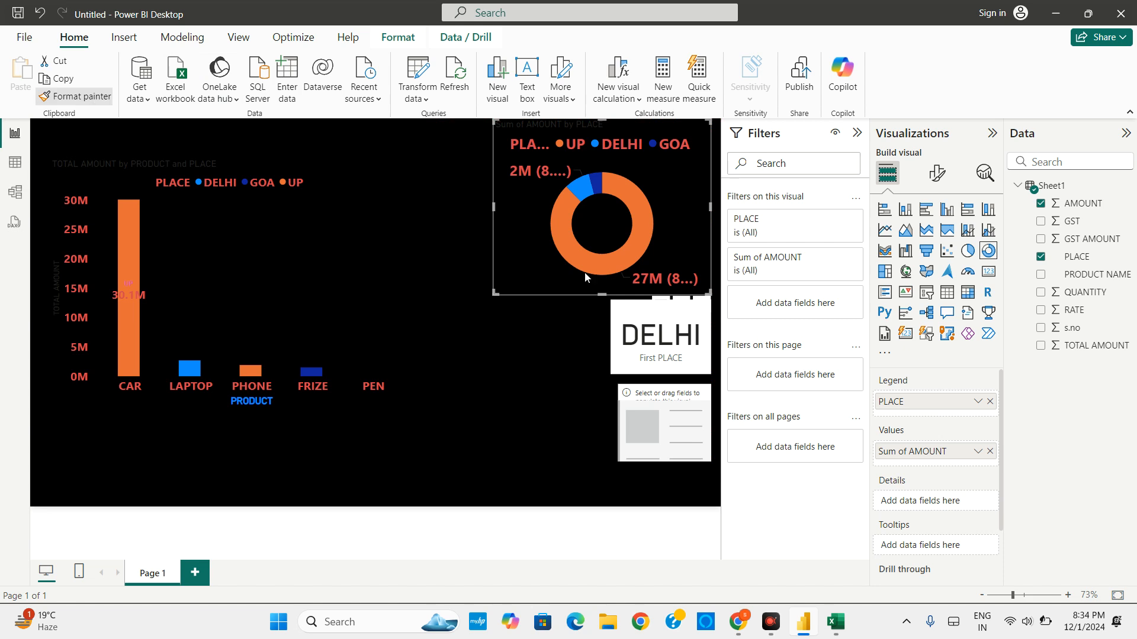
{"action": "left_click", "coordinate": [663, 350]}
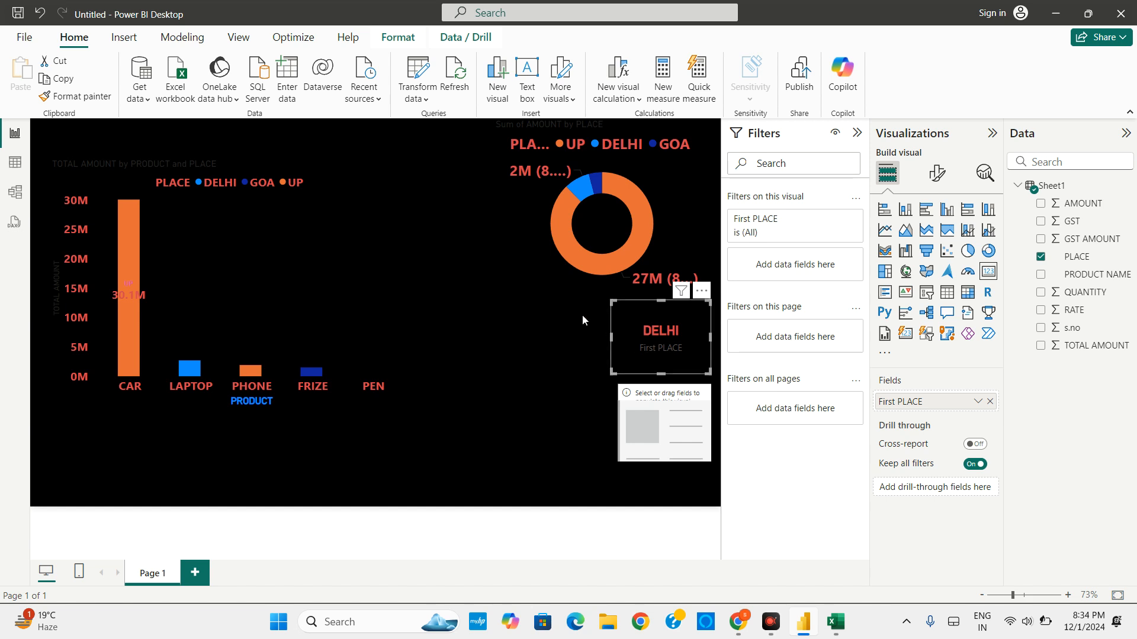
{"action": "left_click", "coordinate": [93, 98]}
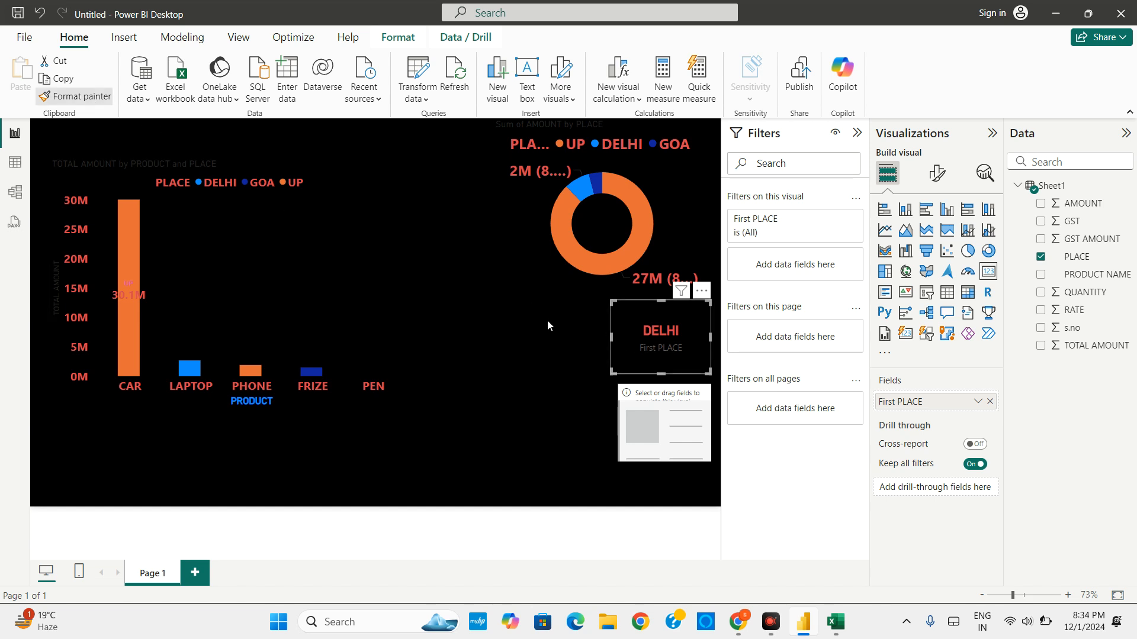
{"action": "left_click", "coordinate": [654, 412]}
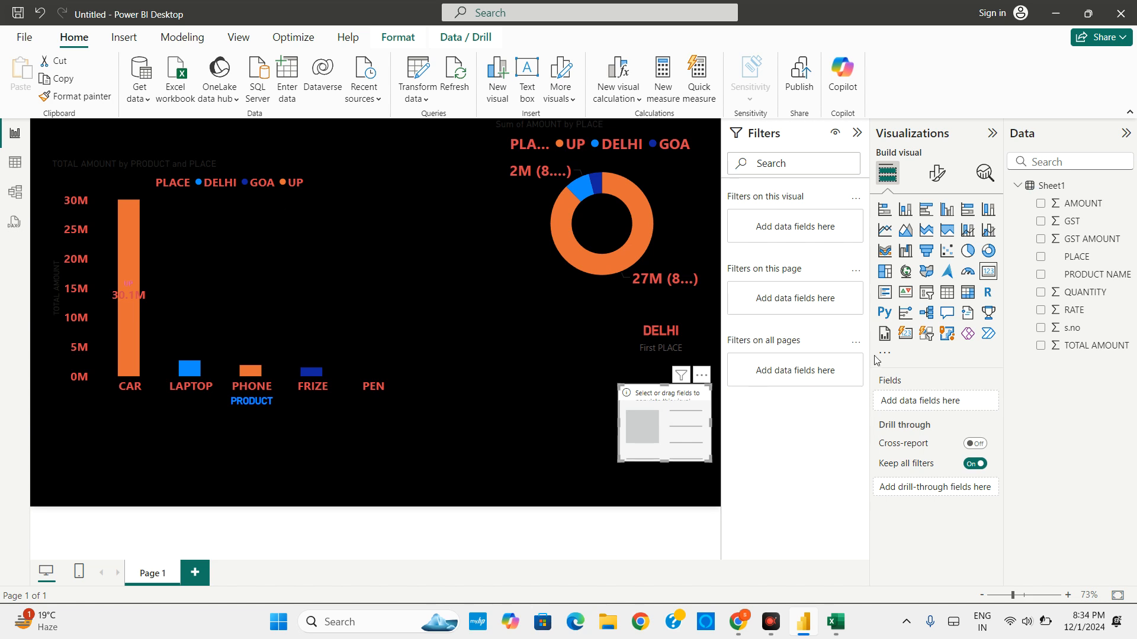
Add the PLACE field to the empty second card below the first PLACE card.
{"action": "left_click_drag", "start_coordinate": [1076, 259], "coordinate": [951, 401]}
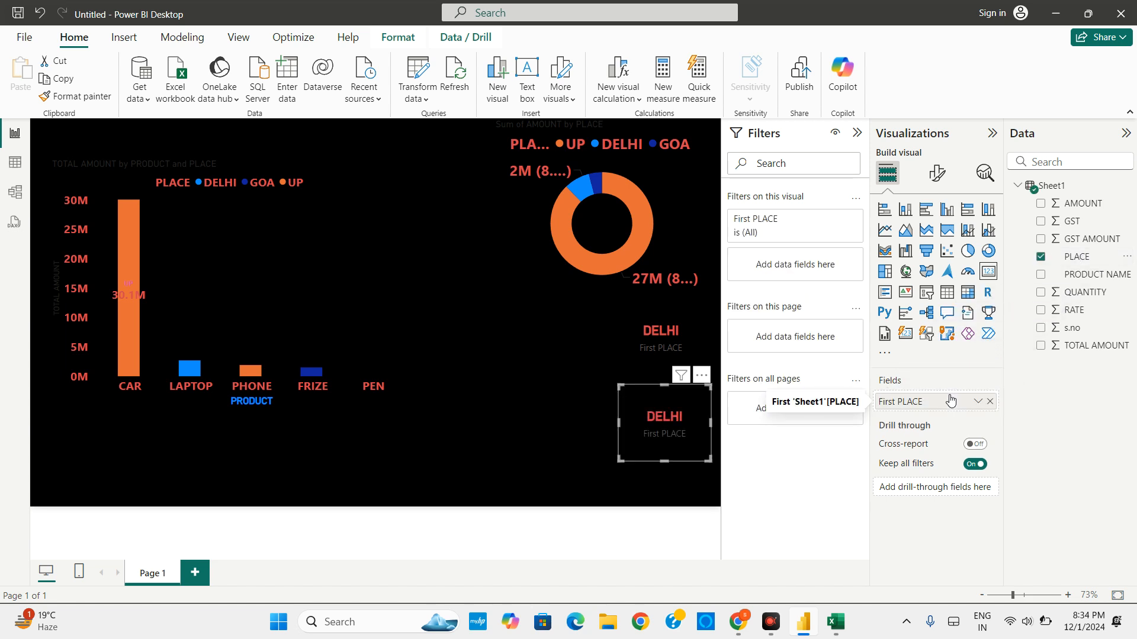
{"action": "left_click", "coordinate": [702, 380]}
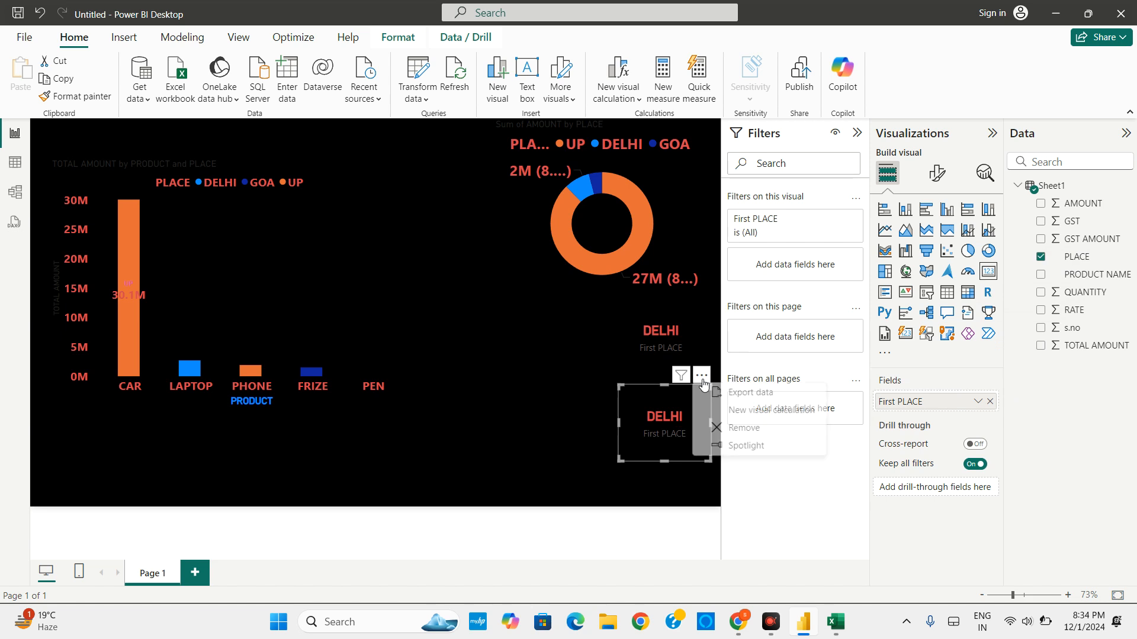
{"action": "left_click", "coordinate": [701, 375]}
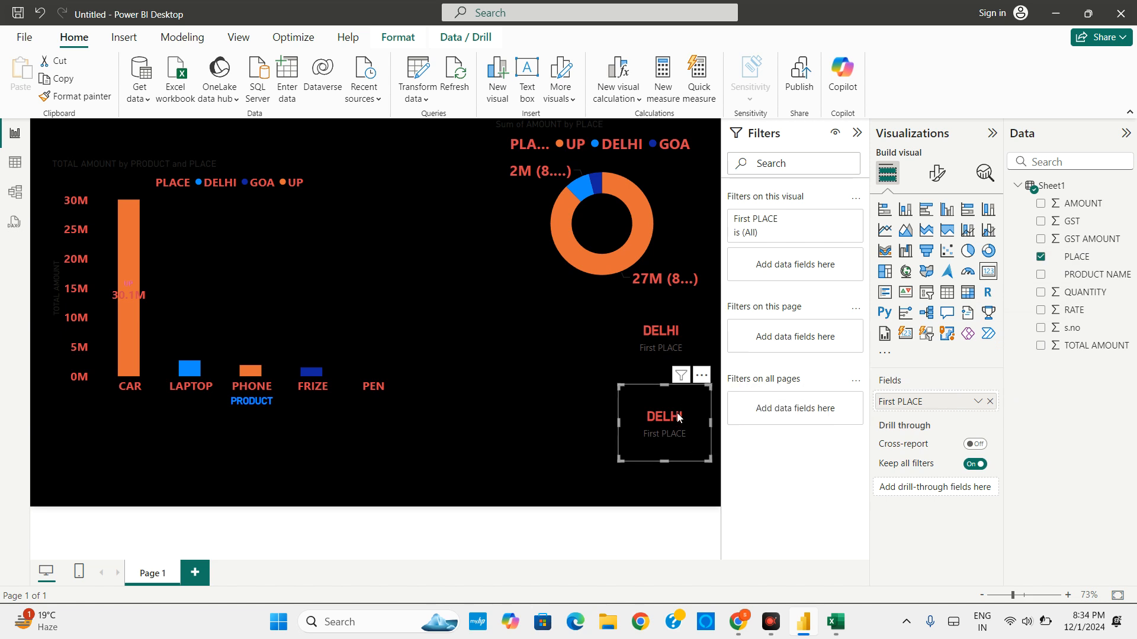
{"action": "right_click", "coordinate": [679, 418]}
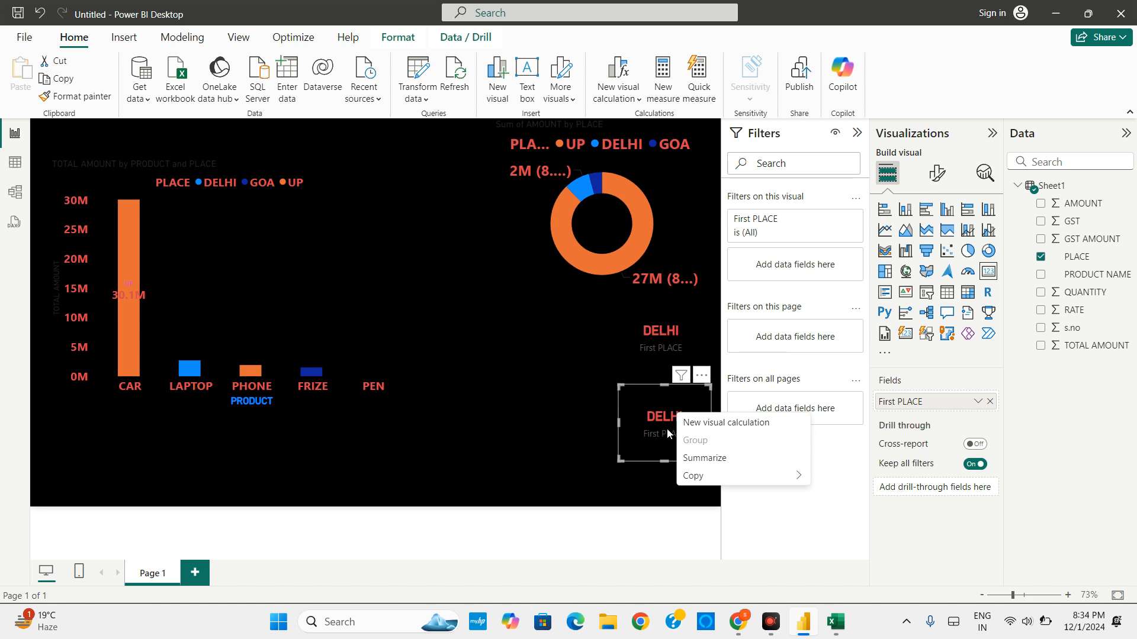
{"action": "left_click", "coordinate": [667, 429]}
Move the lower PLACE card further down, enlarge the upper card, and widen the lower card to match its width.
{"action": "left_click", "coordinate": [660, 333]}
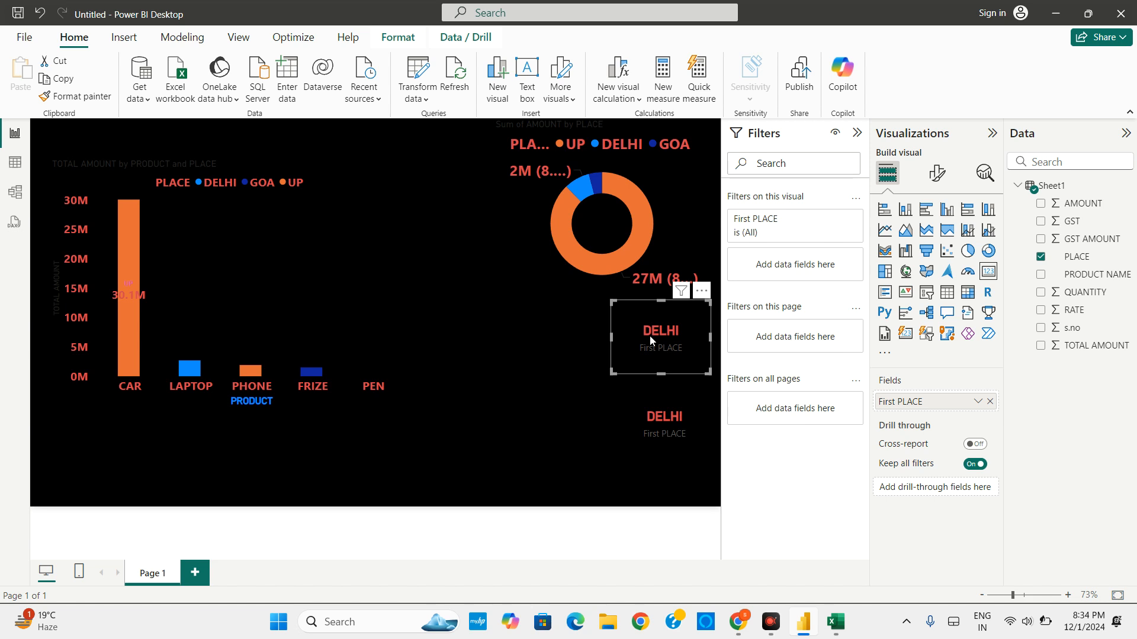
{"action": "left_click_drag", "start_coordinate": [661, 421], "coordinate": [611, 446]}
{"action": "left_click", "coordinate": [638, 349]}
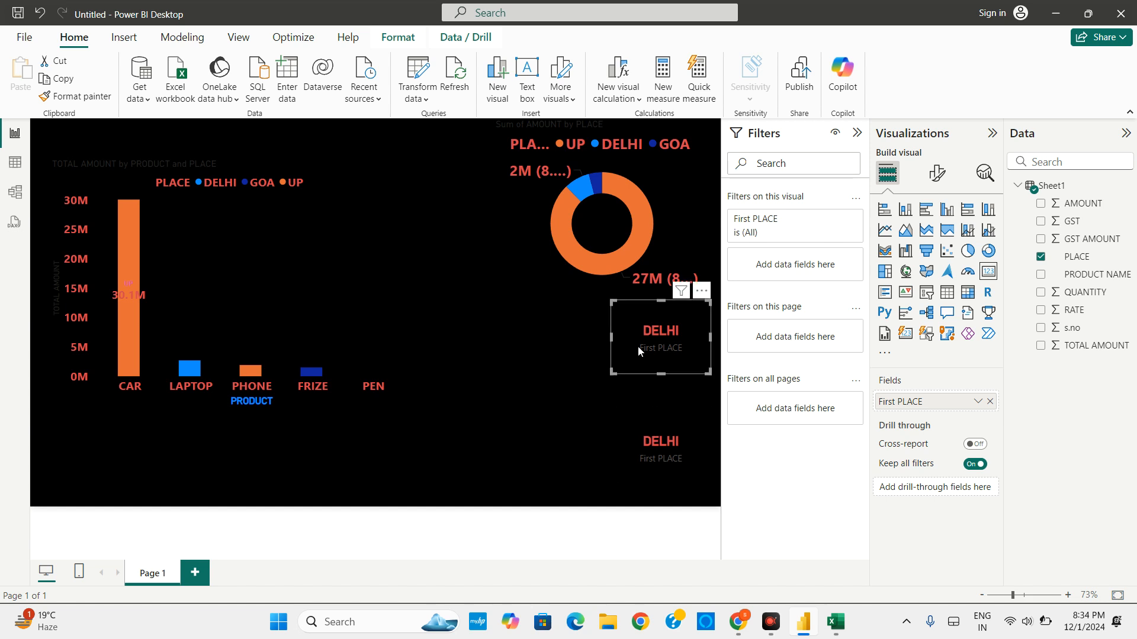
{"action": "left_click_drag", "start_coordinate": [613, 374], "coordinate": [605, 398]}
{"action": "left_click", "coordinate": [630, 433]}
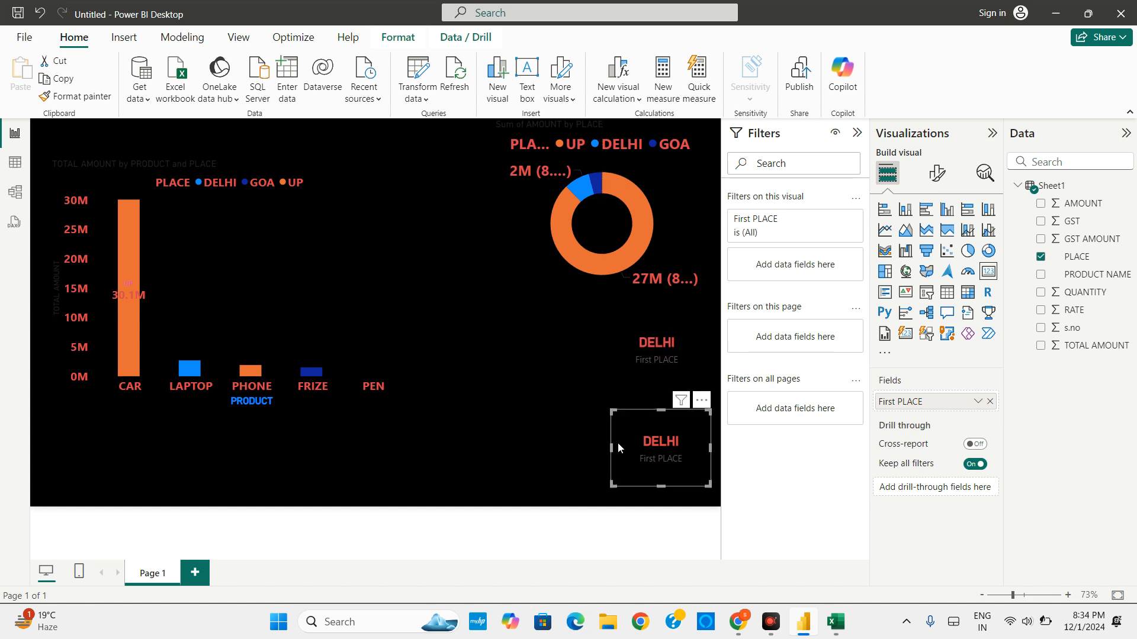
{"action": "left_click_drag", "start_coordinate": [610, 450], "coordinate": [603, 450]}
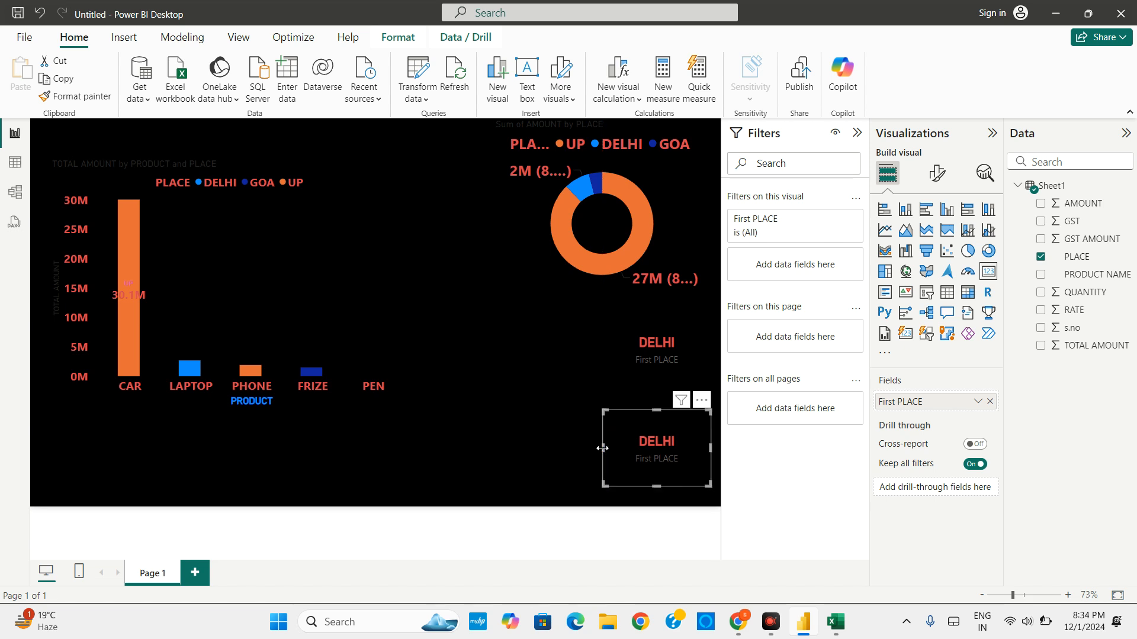
Set the lower card's PLACE field to be summarized by Count.
{"action": "left_click", "coordinate": [649, 371]}
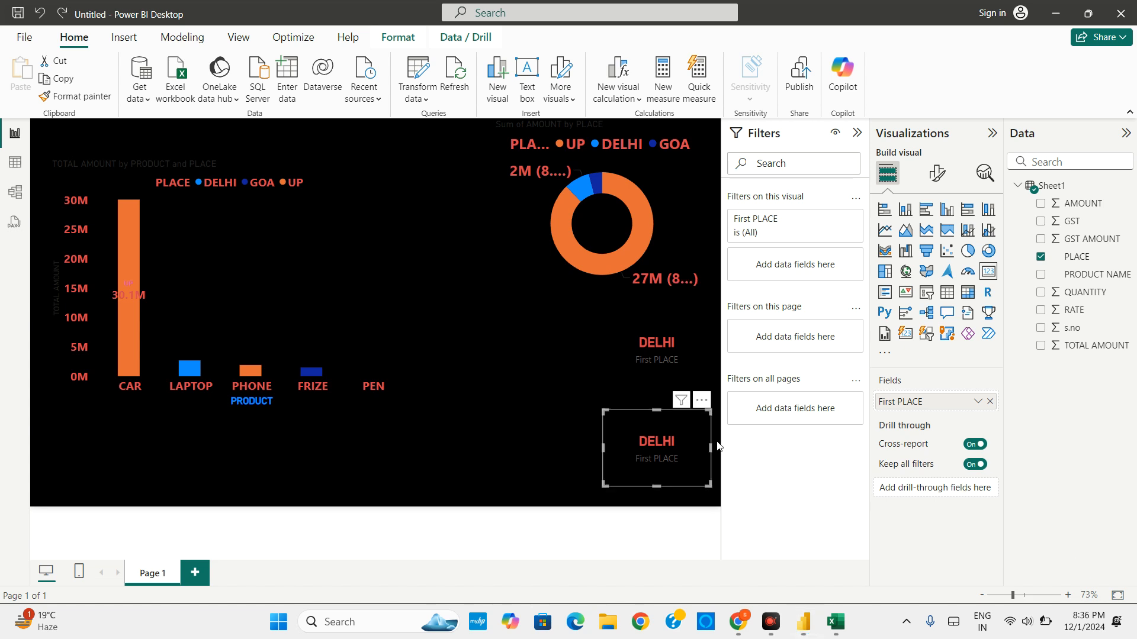
{"action": "left_click", "coordinate": [651, 375]}
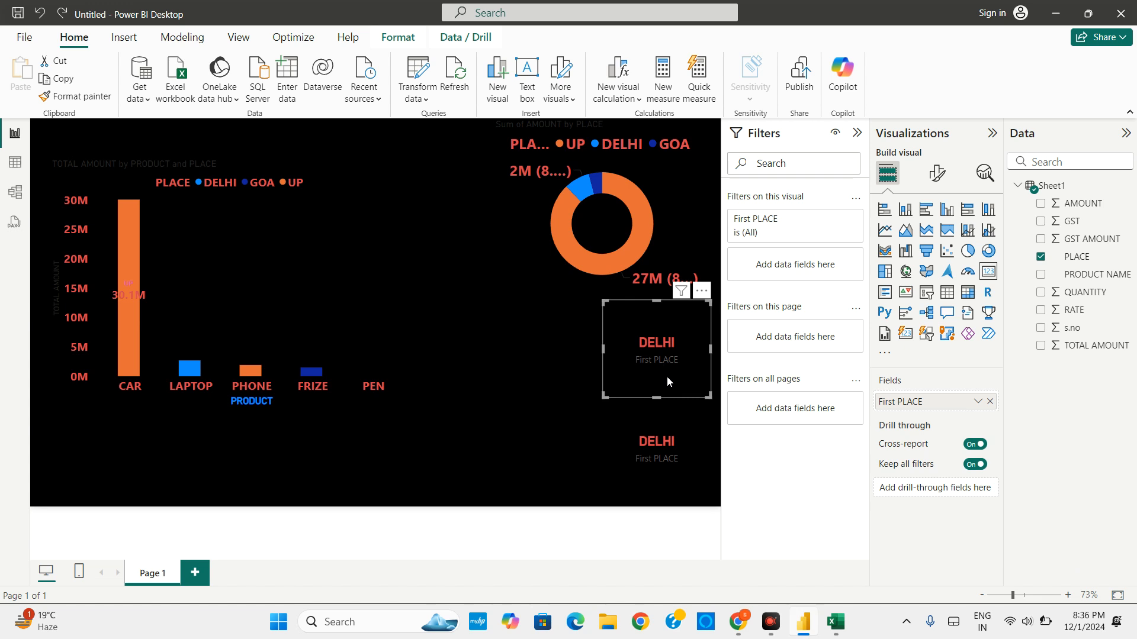
{"action": "left_click", "coordinate": [667, 448]}
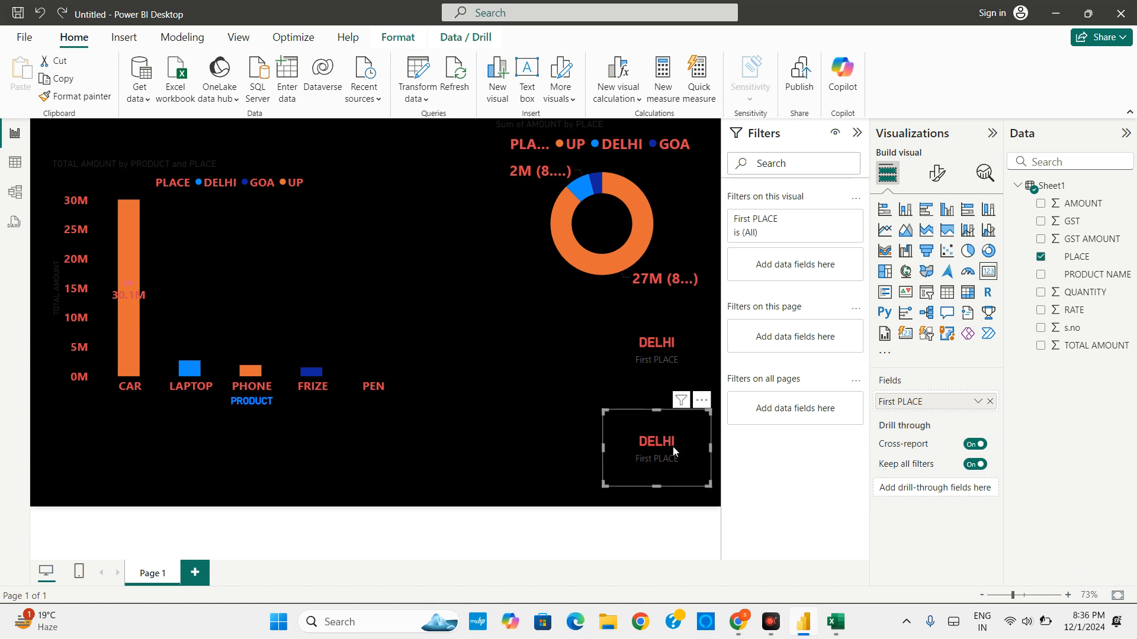
{"action": "left_click", "coordinate": [977, 402]}
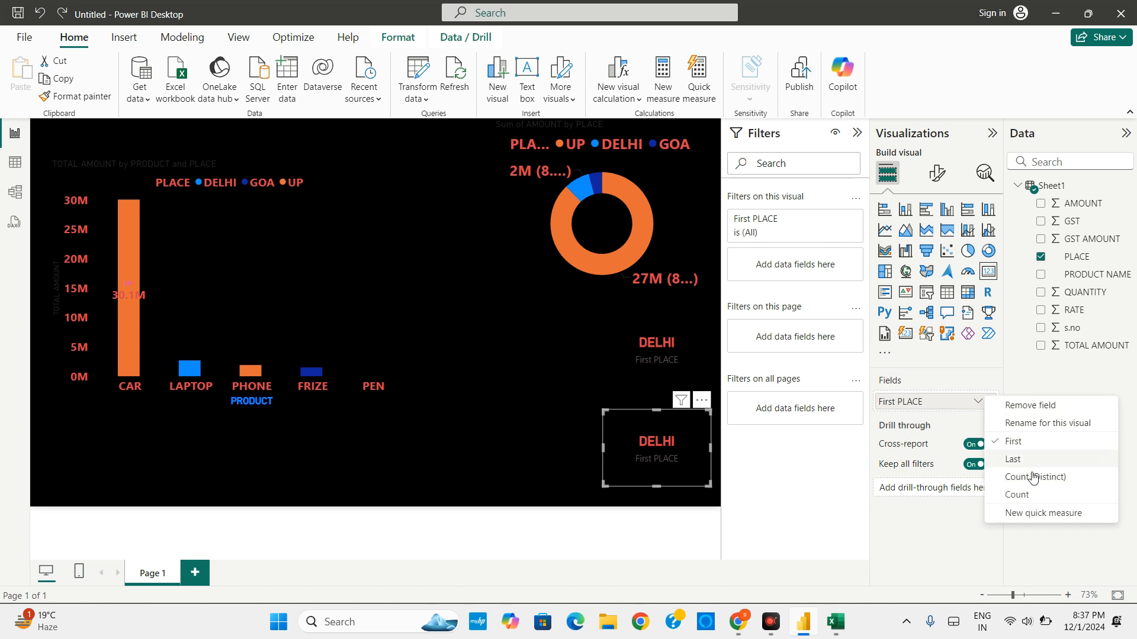
{"action": "left_click", "coordinate": [1027, 496]}
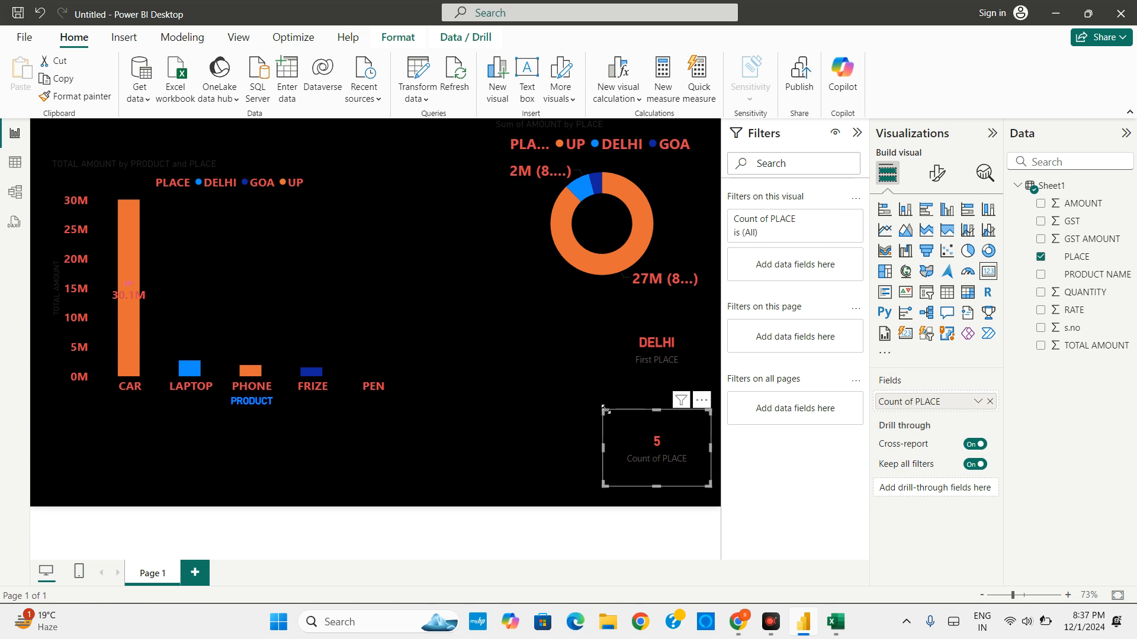
Make the Count of PLACE card slightly narrower and taller, and shift both cards inward from the page's right edge.
{"action": "mouse_move", "coordinate": [597, 413]}
{"action": "left_mouse_down"}
{"action": "mouse_move", "coordinate": [512, 385]}
{"action": "mouse_move", "coordinate": [555, 370]}
{"action": "mouse_move", "coordinate": [566, 379]}
{"action": "mouse_move", "coordinate": [601, 299]}
{"action": "mouse_move", "coordinate": [611, 401]}
{"action": "left_mouse_up"}
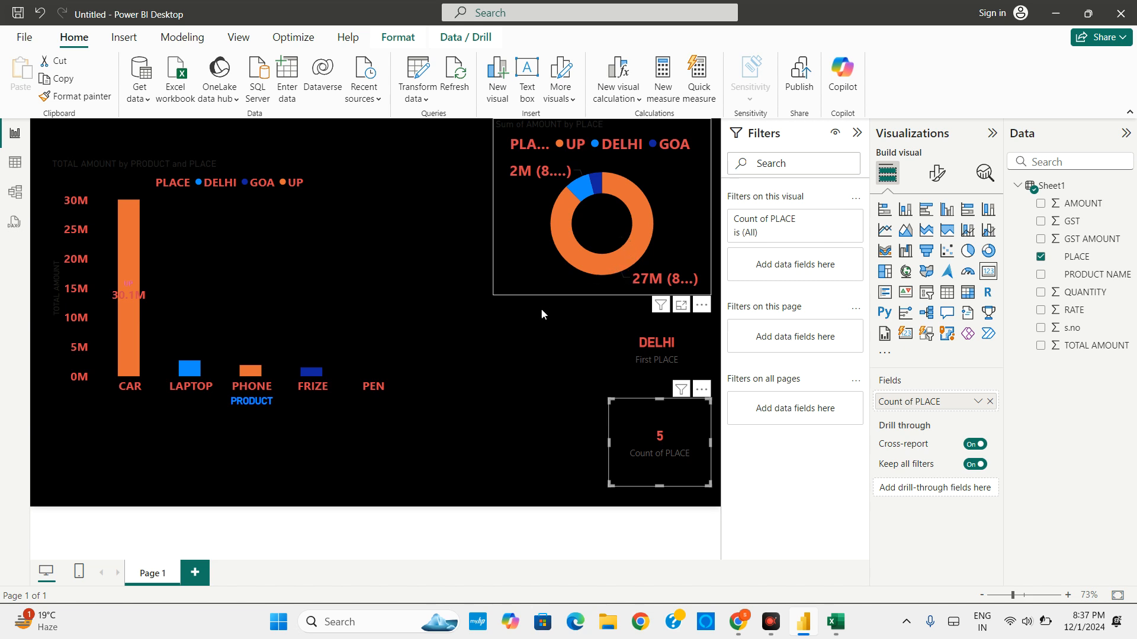
{"action": "left_click_drag", "start_coordinate": [619, 342], "coordinate": [591, 334]}
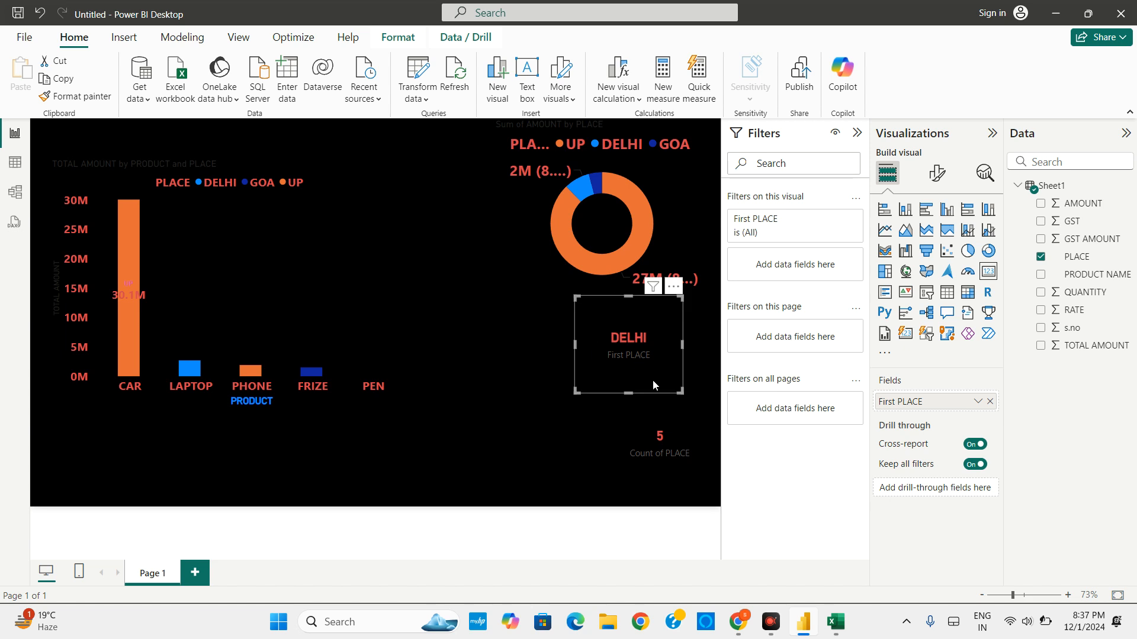
{"action": "left_click_drag", "start_coordinate": [653, 435], "coordinate": [635, 440]}
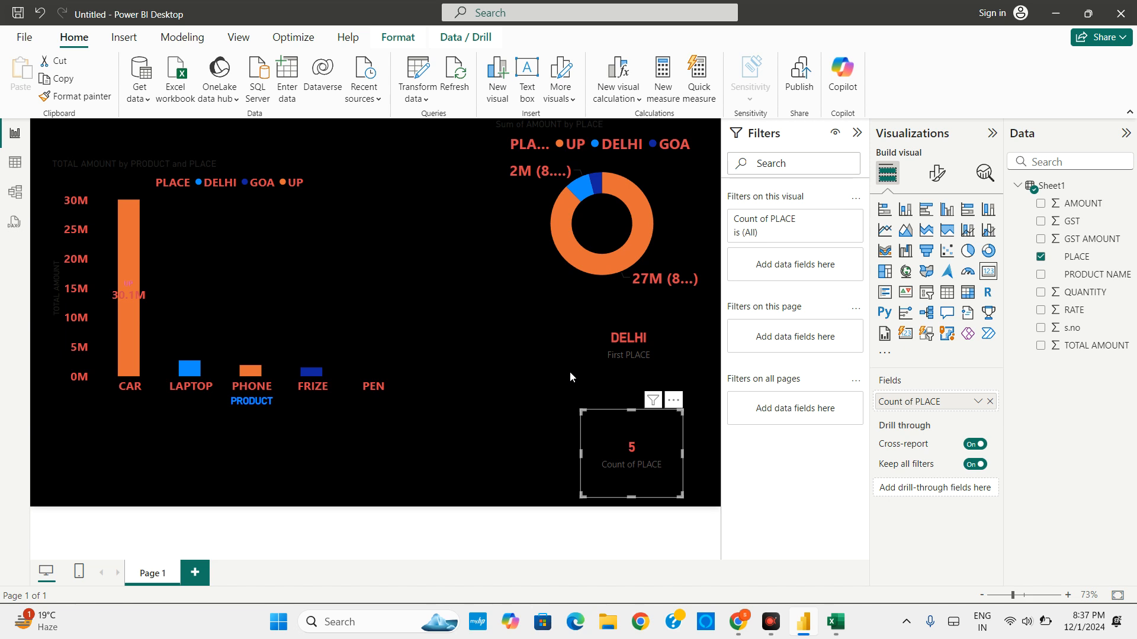
Cross-highlight individual products in the total amount chart to examine how the donut chart and both PLACE cards respond.
{"action": "left_click", "coordinate": [191, 367]}
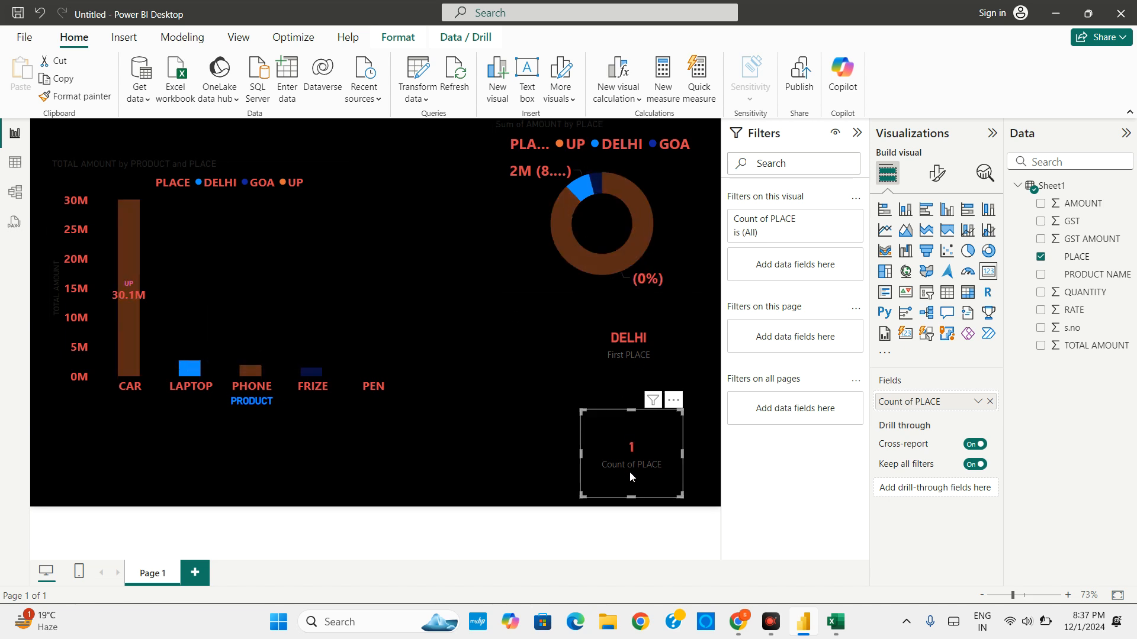
{"action": "left_click", "coordinate": [121, 357]}
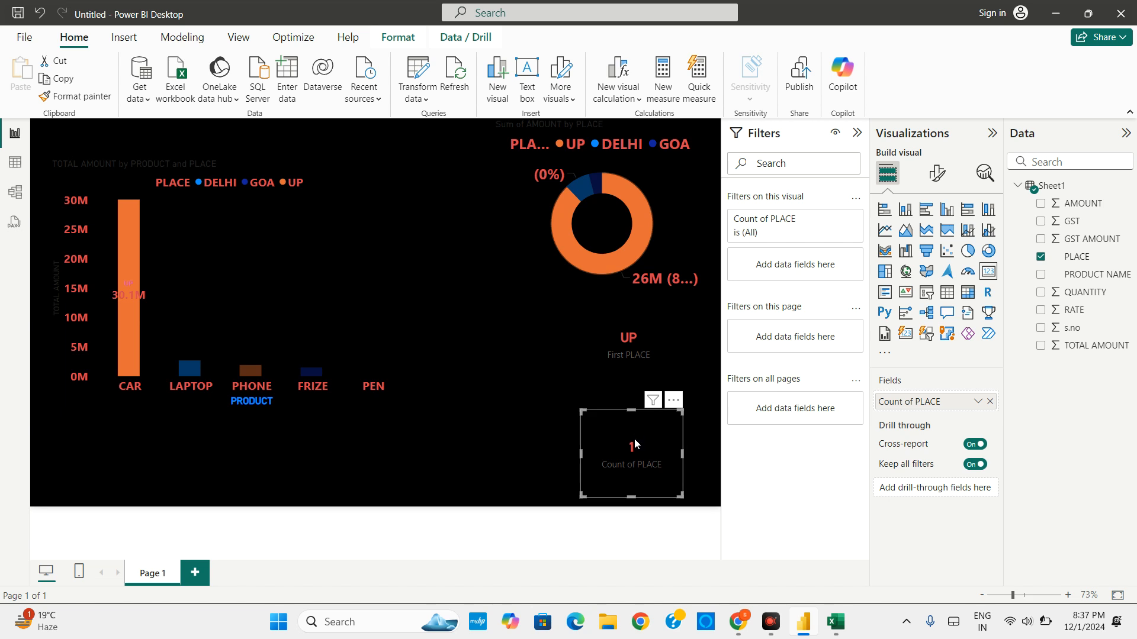
{"action": "left_click", "coordinate": [317, 374]}
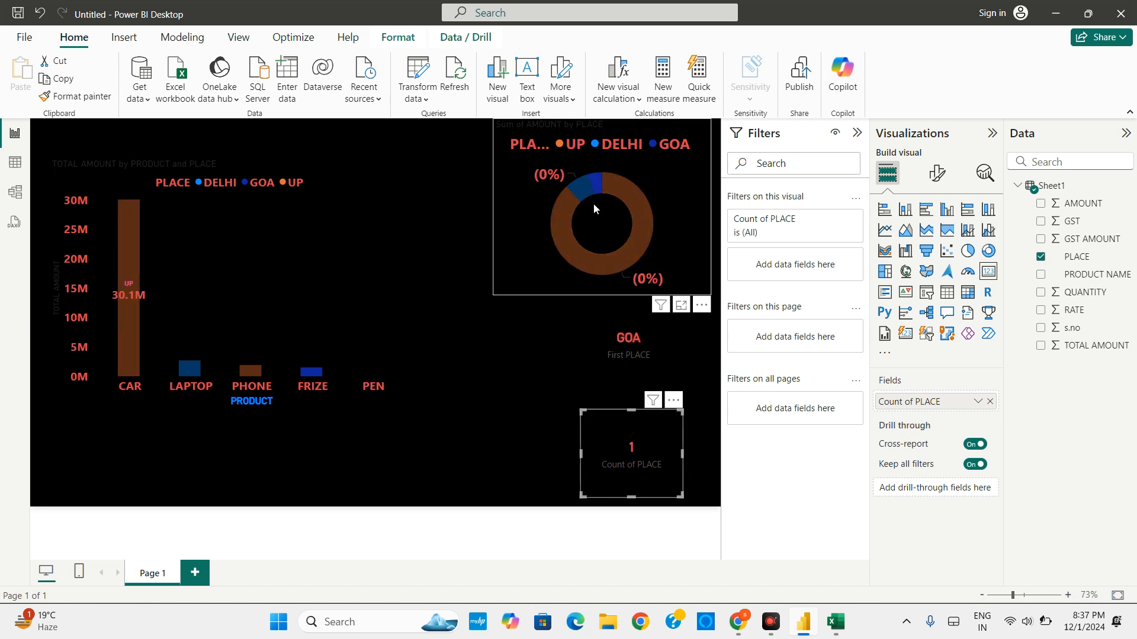
{"action": "left_click", "coordinate": [369, 372]}
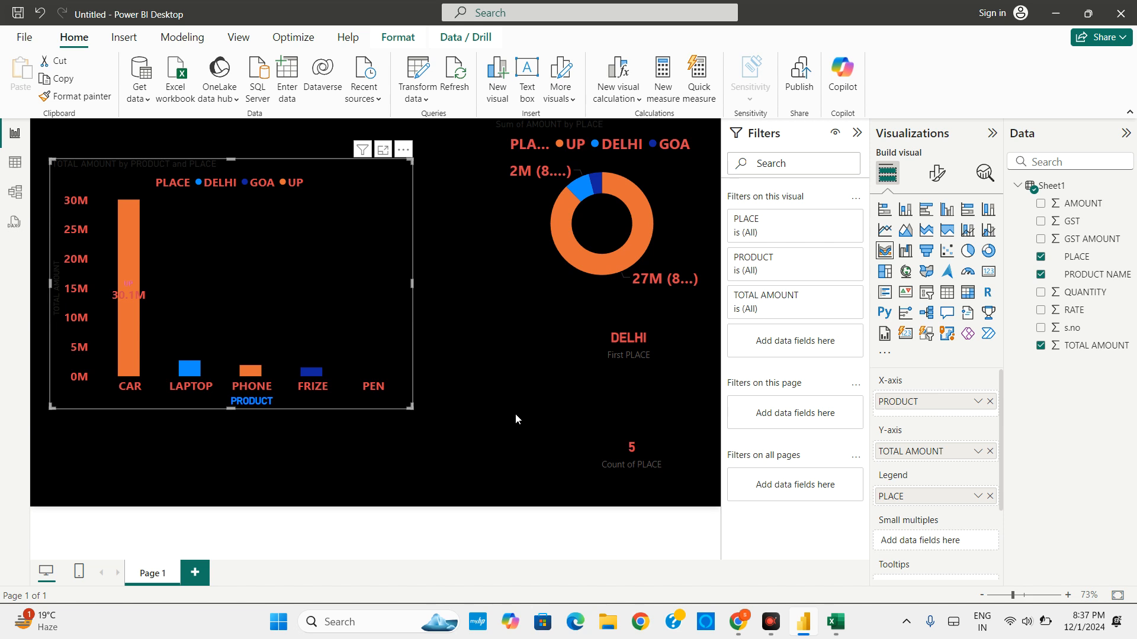
{"action": "left_click", "coordinate": [378, 379]}
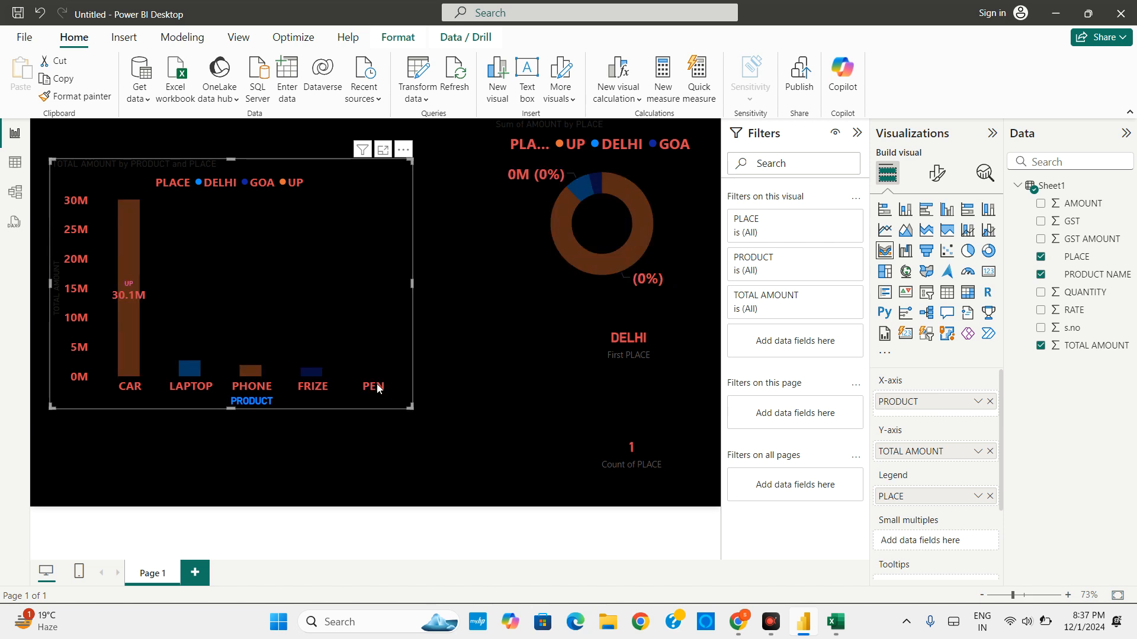
{"action": "left_click", "coordinate": [311, 374]}
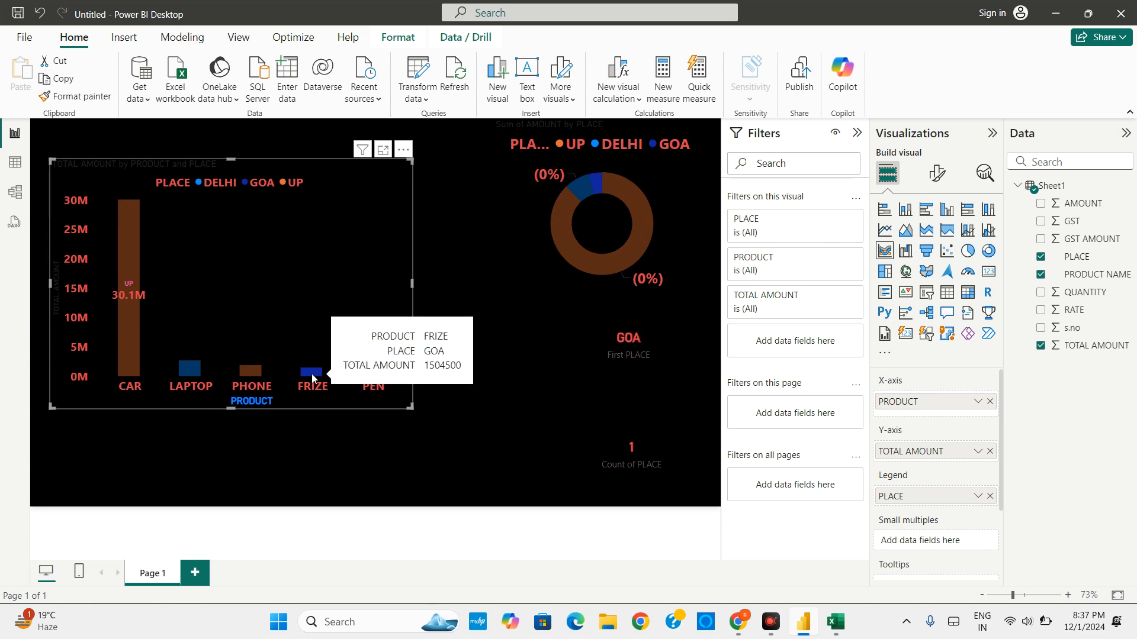
{"action": "left_click", "coordinate": [248, 378]}
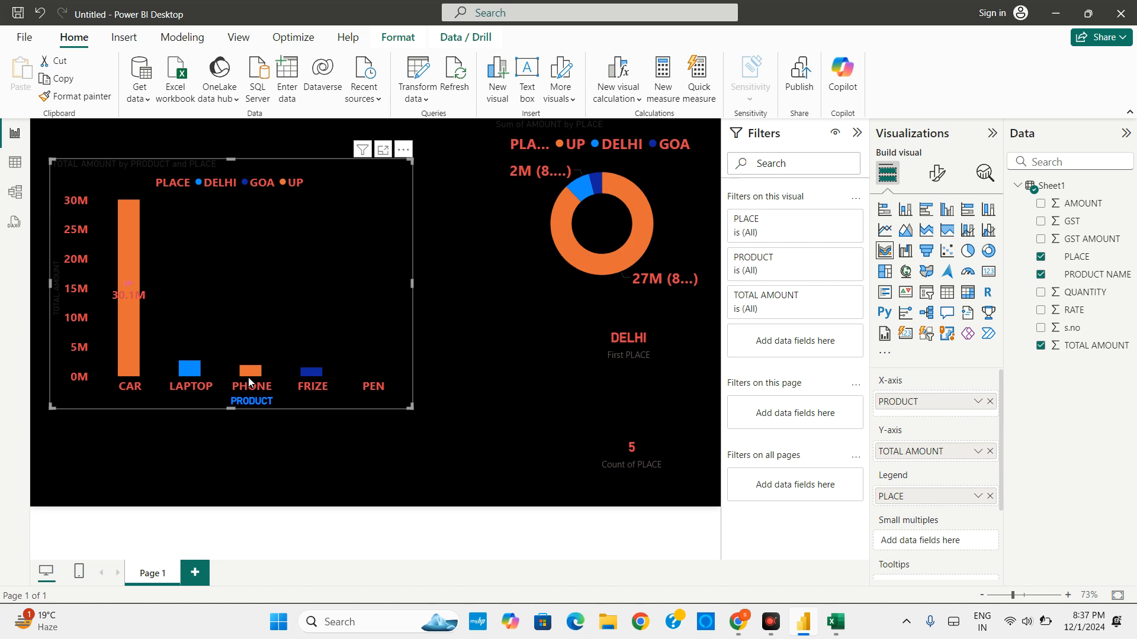
{"action": "left_click", "coordinate": [188, 375]}
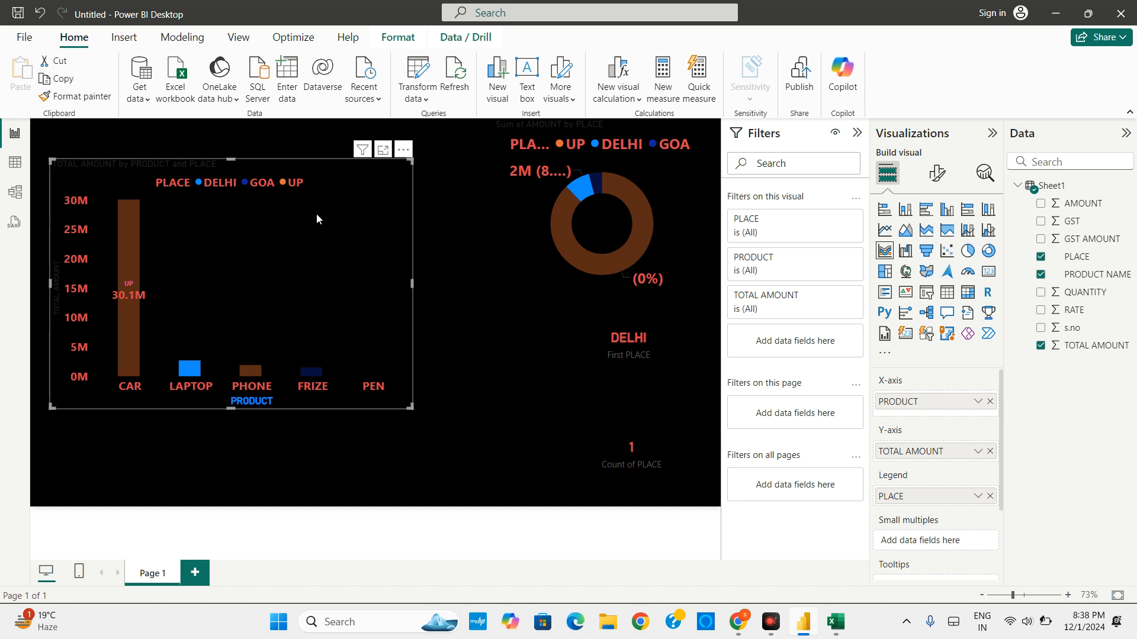
Move the total amount chart lower on the page and insert a text box above it reading "PRODUCT SHEET FOR DEMO".
{"action": "left_click", "coordinate": [123, 39]}
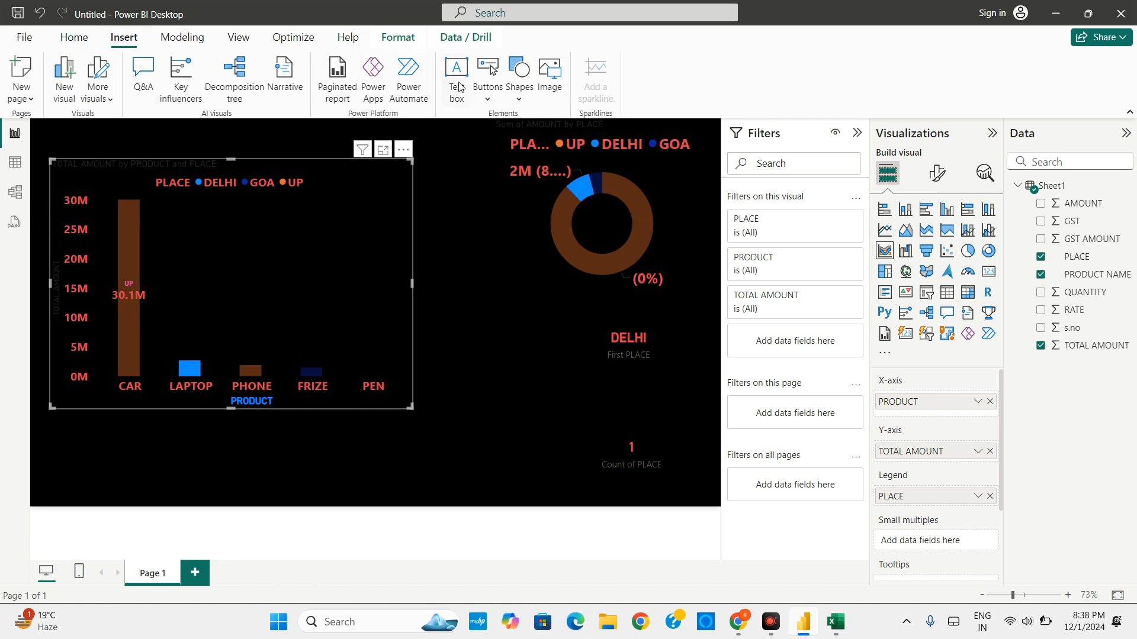
{"action": "left_click_drag", "start_coordinate": [309, 165], "coordinate": [314, 243]}
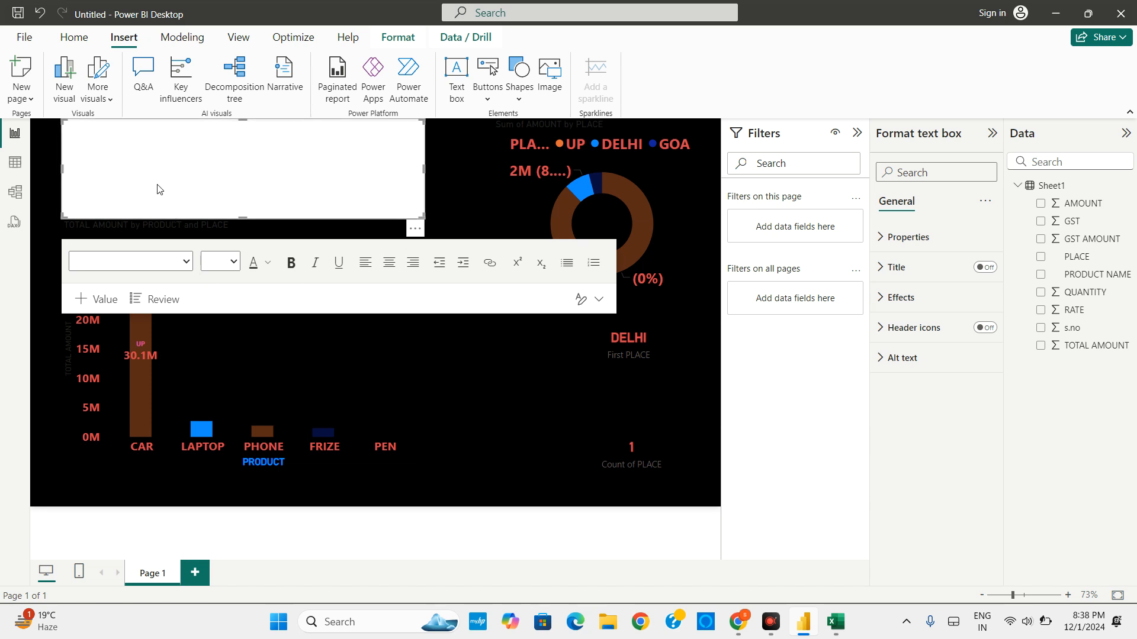
{"action": "type", "text": "PRODUCT SHEET"}
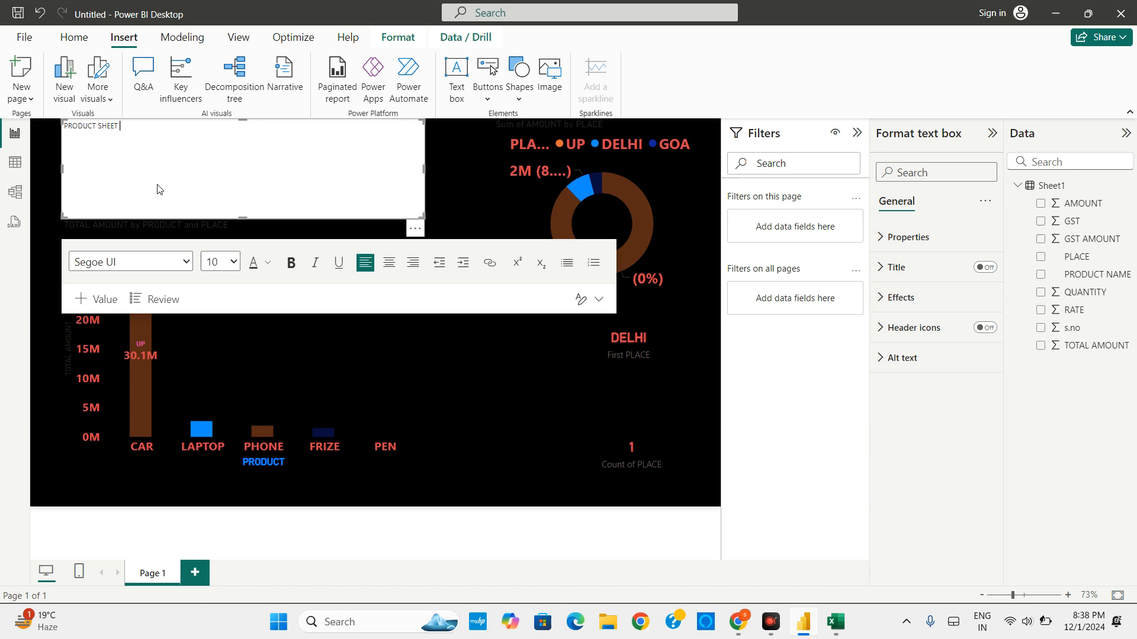
{"action": "type", "text": "  FOR DEMO"}
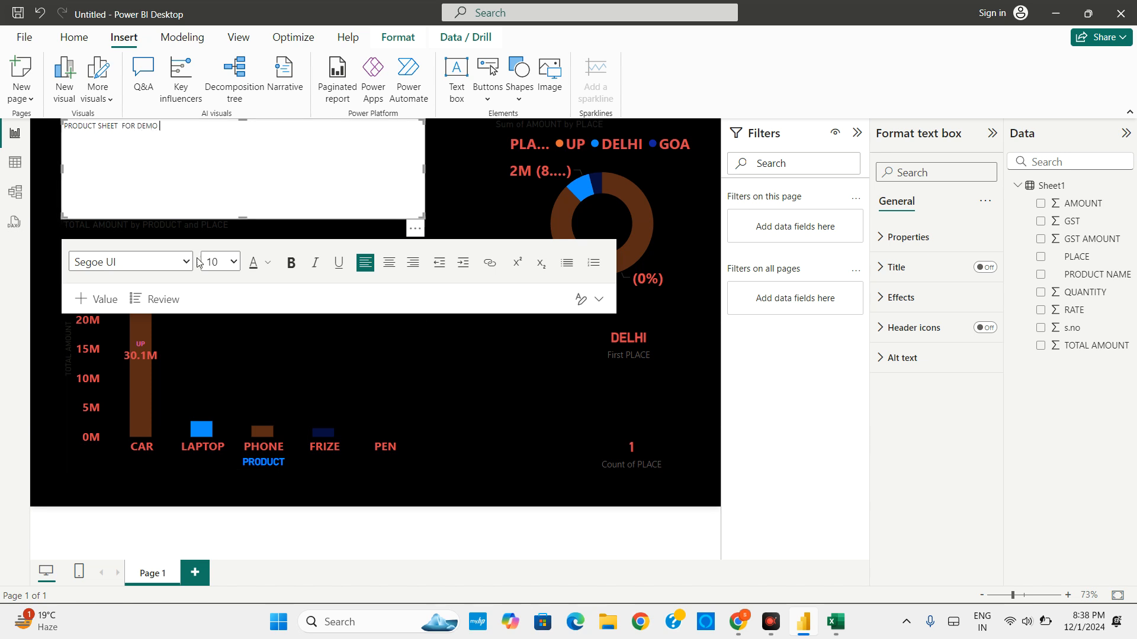
Format the "PRODUCT SHEET FOR DEMO" heading at font size 20, centered, bold and italic.
{"action": "left_click", "coordinate": [232, 262]}
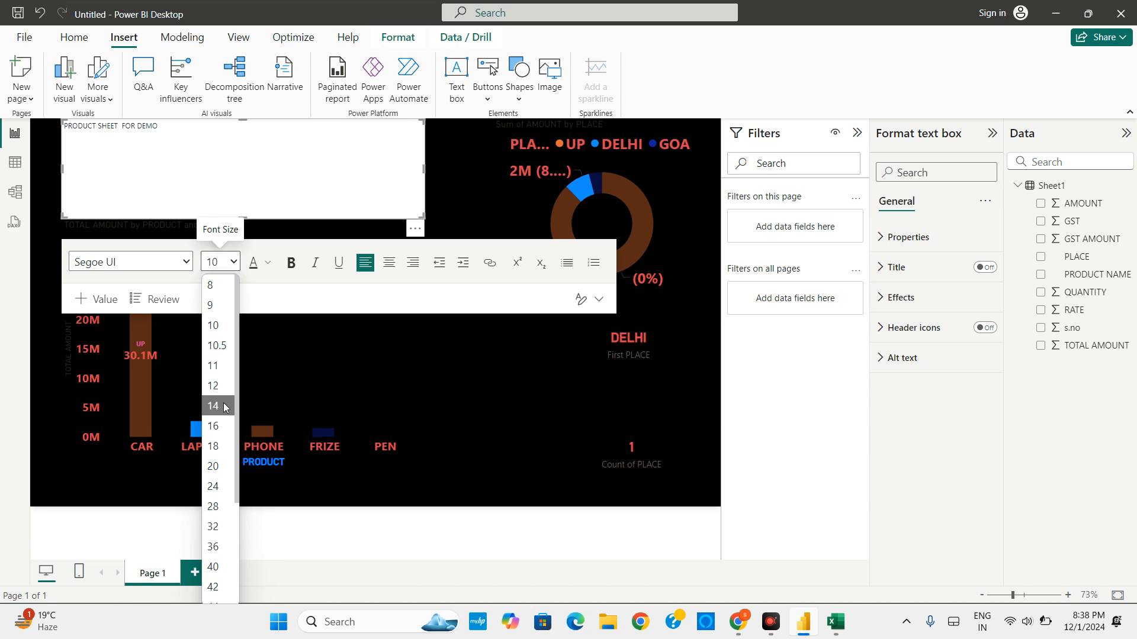
{"action": "left_click", "coordinate": [219, 471]}
{"action": "left_click", "coordinate": [291, 262]}
{"action": "left_click_drag", "start_coordinate": [187, 133], "coordinate": [15, 134]}
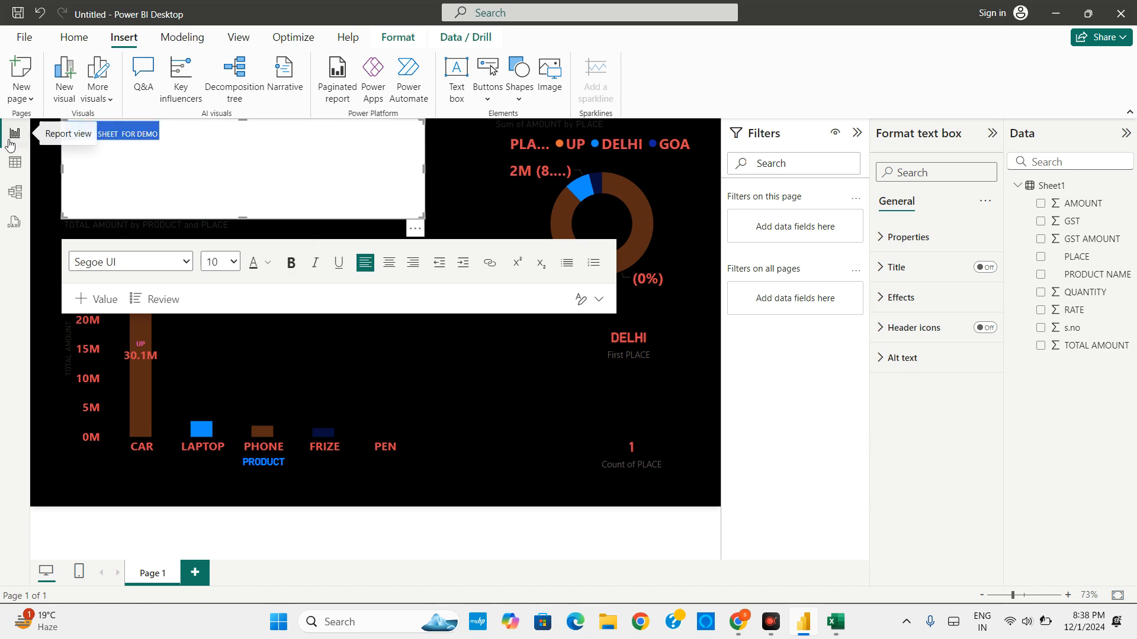
{"action": "left_click", "coordinate": [226, 264]}
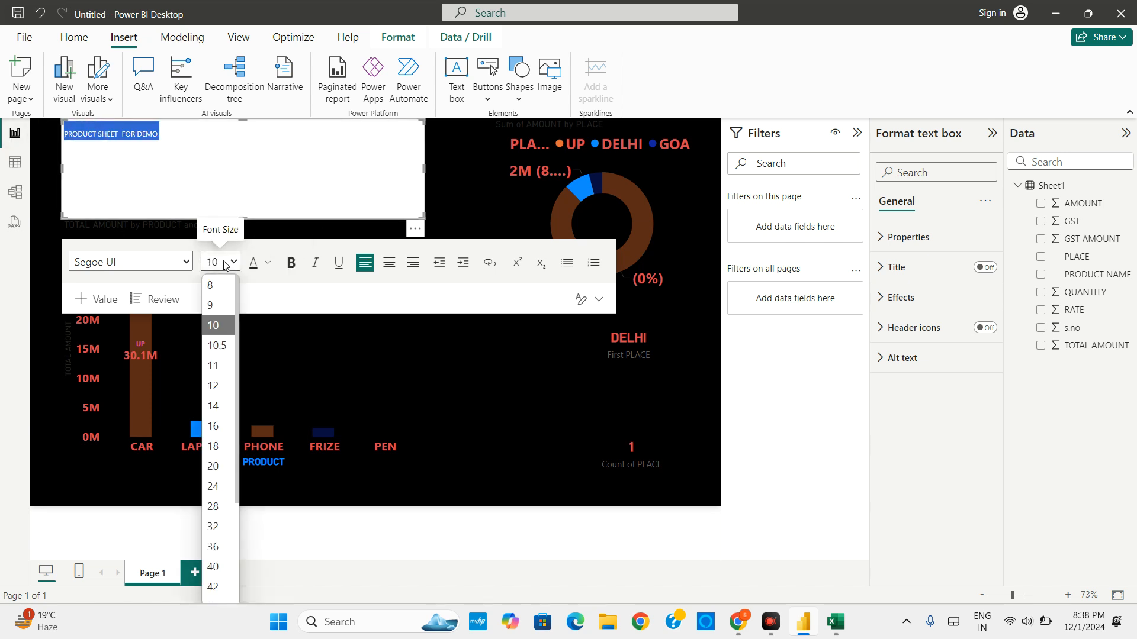
{"action": "left_click", "coordinate": [213, 466]}
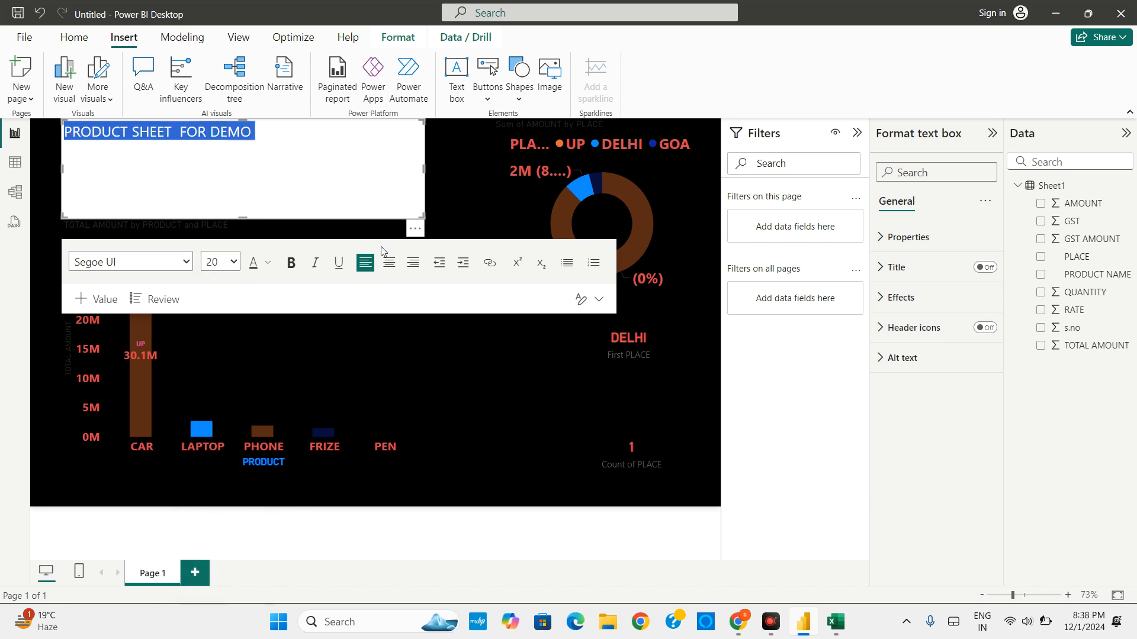
{"action": "left_click", "coordinate": [389, 262]}
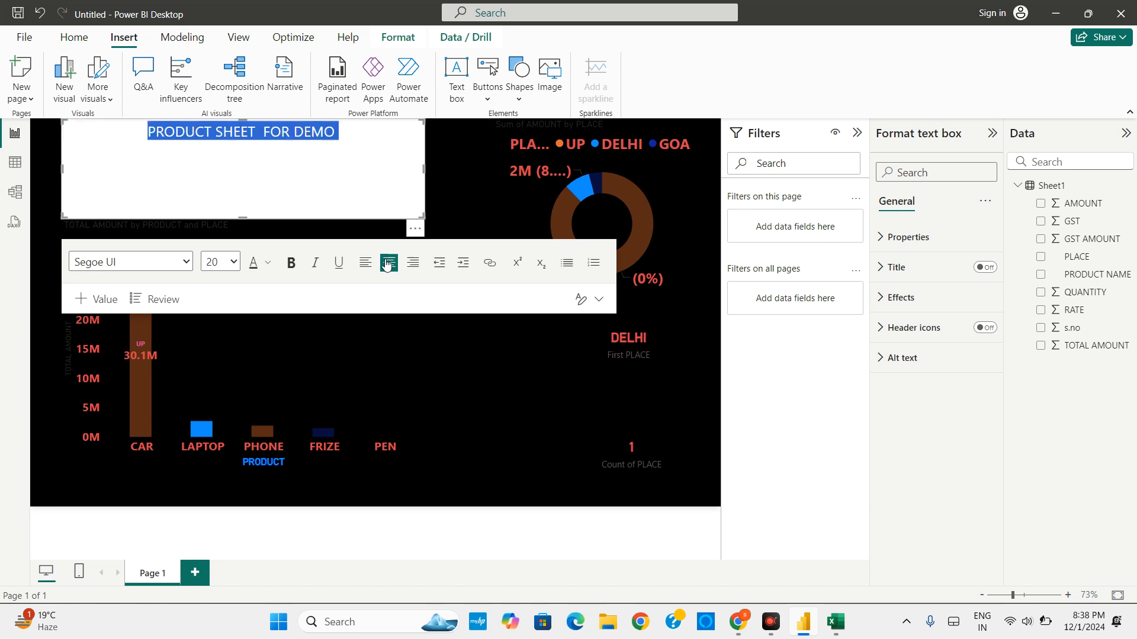
{"action": "left_click", "coordinate": [291, 262]}
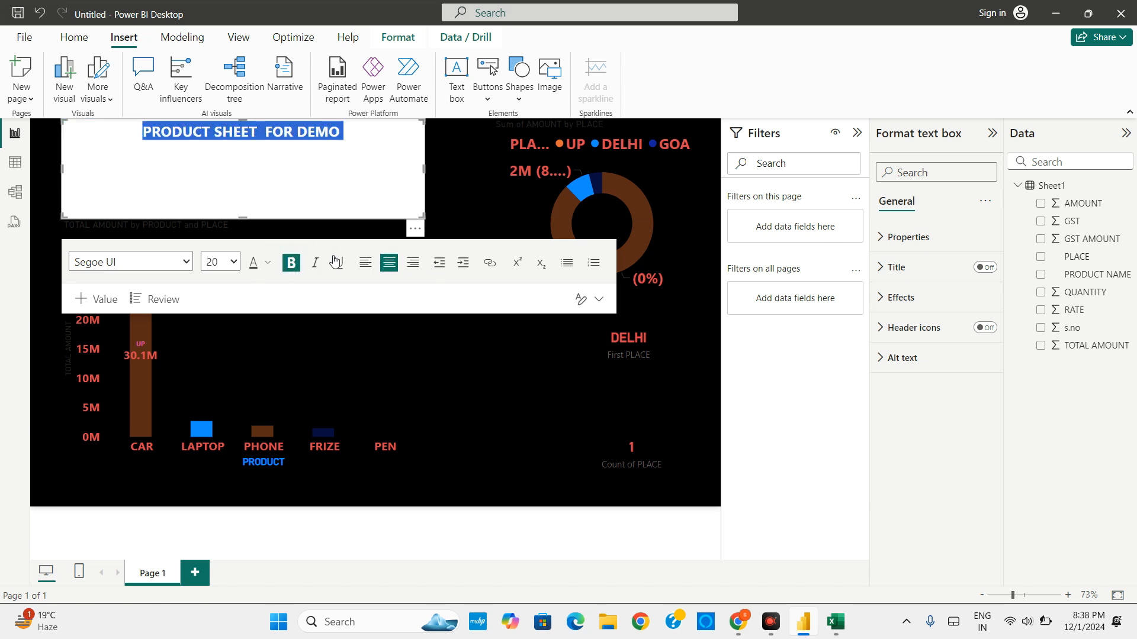
{"action": "left_click", "coordinate": [315, 262]}
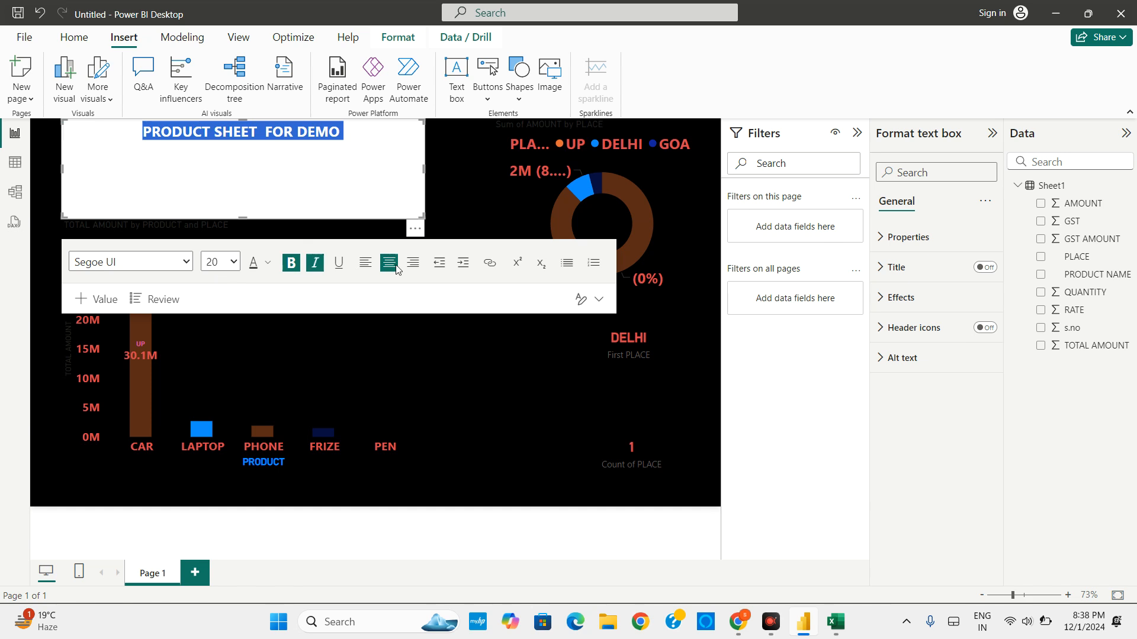
Resize the "PRODUCT SHEET FOR DEMO" text box into a shallow banner, slightly wider than the total amount chart.
{"action": "left_click", "coordinate": [499, 197]}
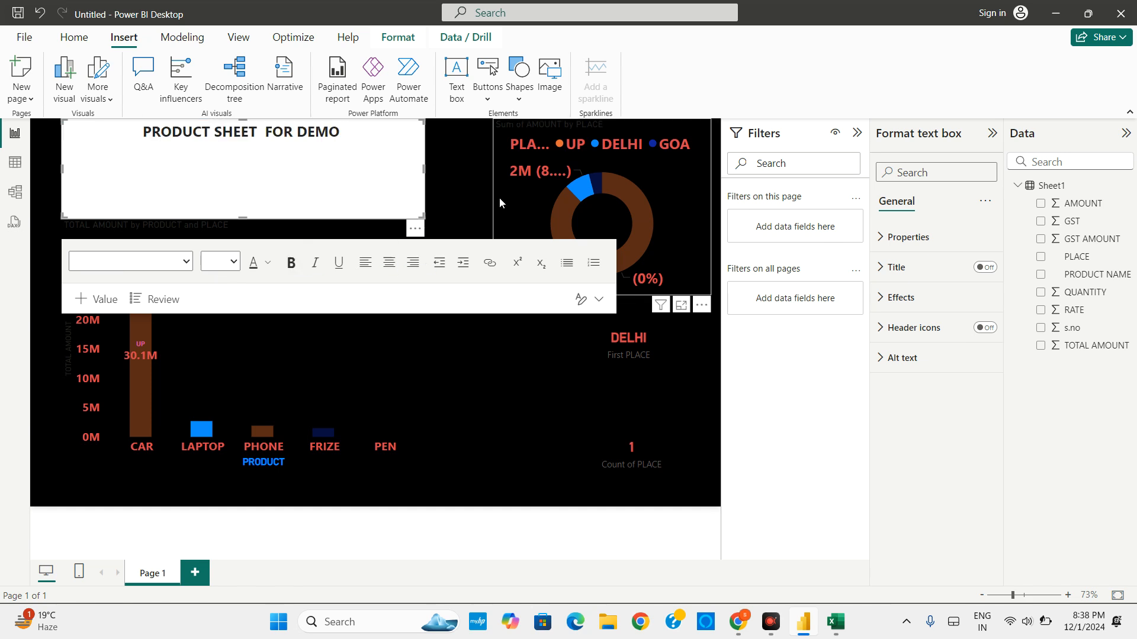
{"action": "left_click", "coordinate": [419, 217]}
{"action": "left_click", "coordinate": [423, 220]}
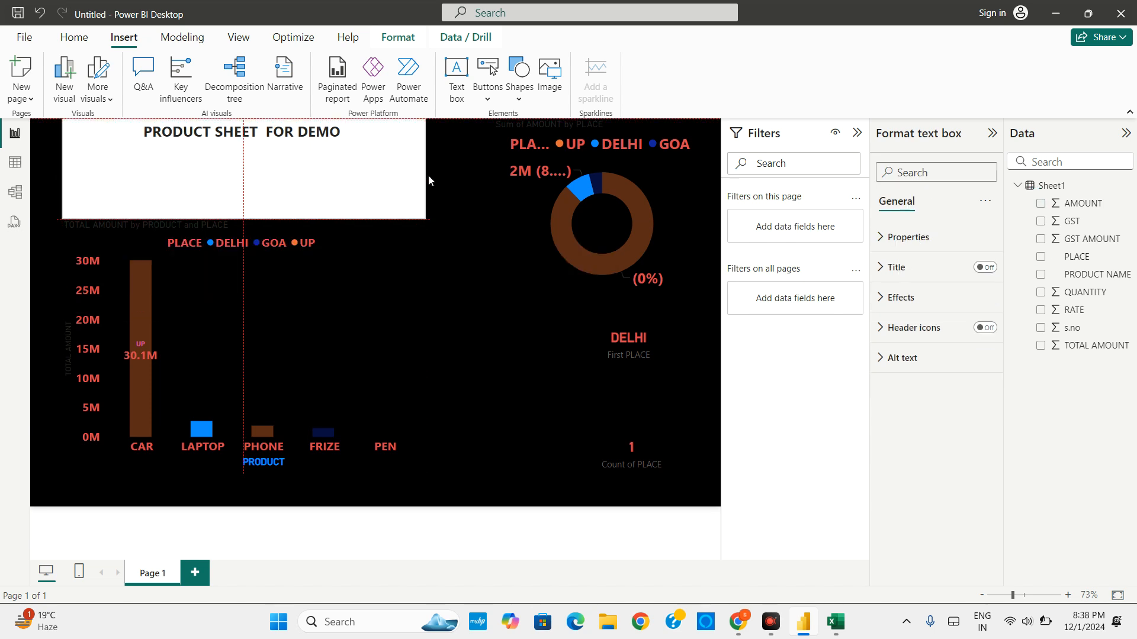
{"action": "left_click", "coordinate": [417, 210]}
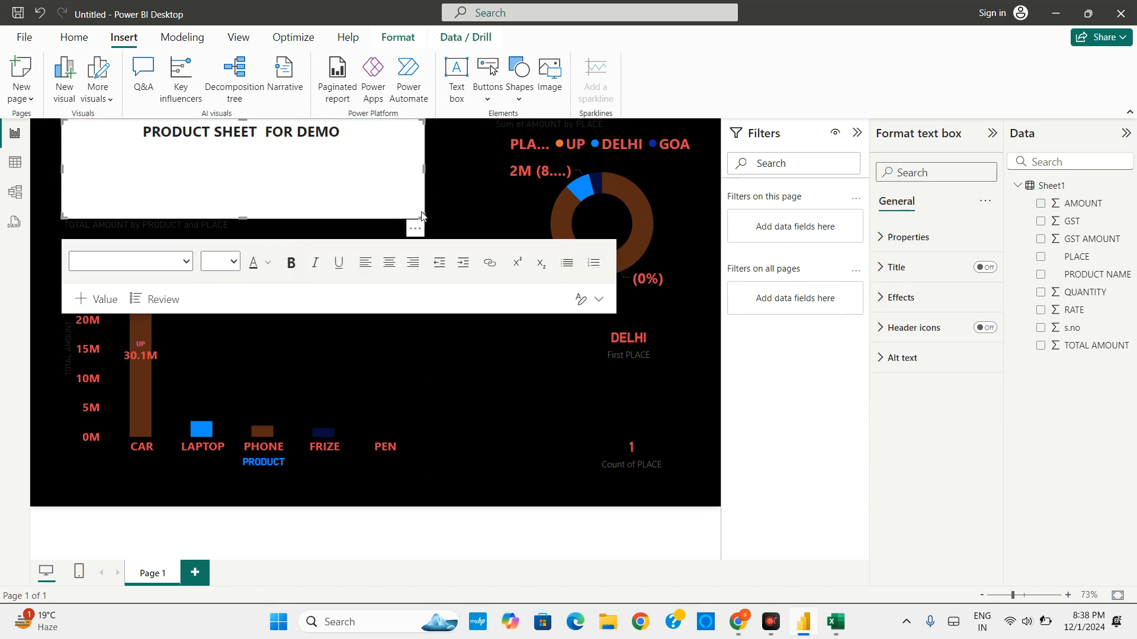
{"action": "left_click_drag", "start_coordinate": [424, 218], "coordinate": [434, 158]}
{"action": "left_click_drag", "start_coordinate": [440, 140], "coordinate": [449, 152]}
{"action": "left_click", "coordinate": [406, 136]}
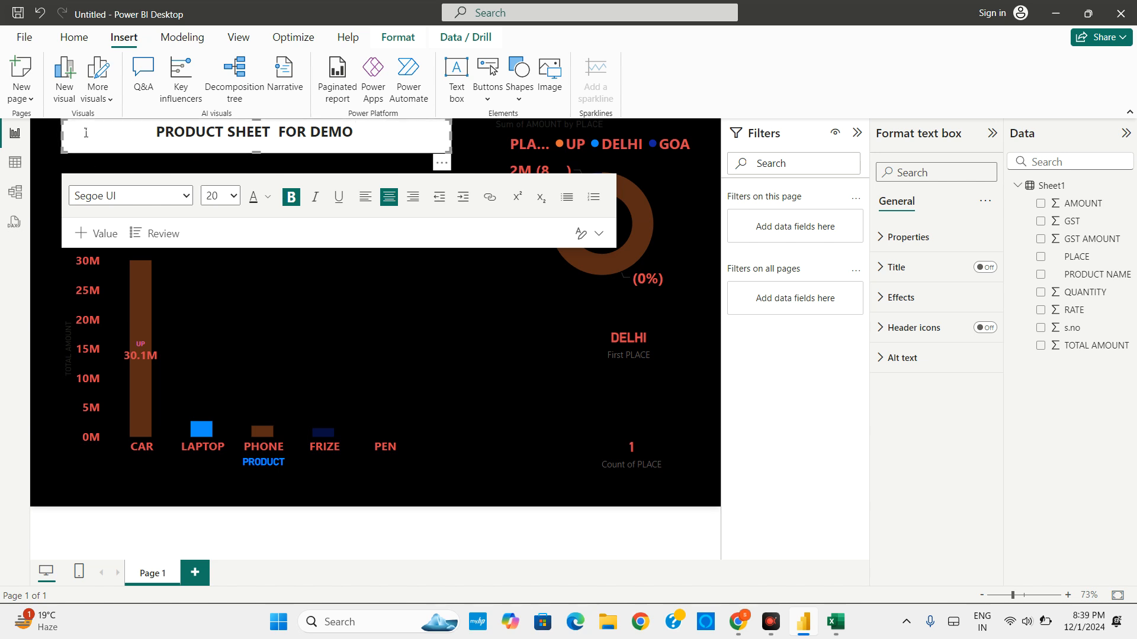
{"action": "left_click", "coordinate": [38, 165]}
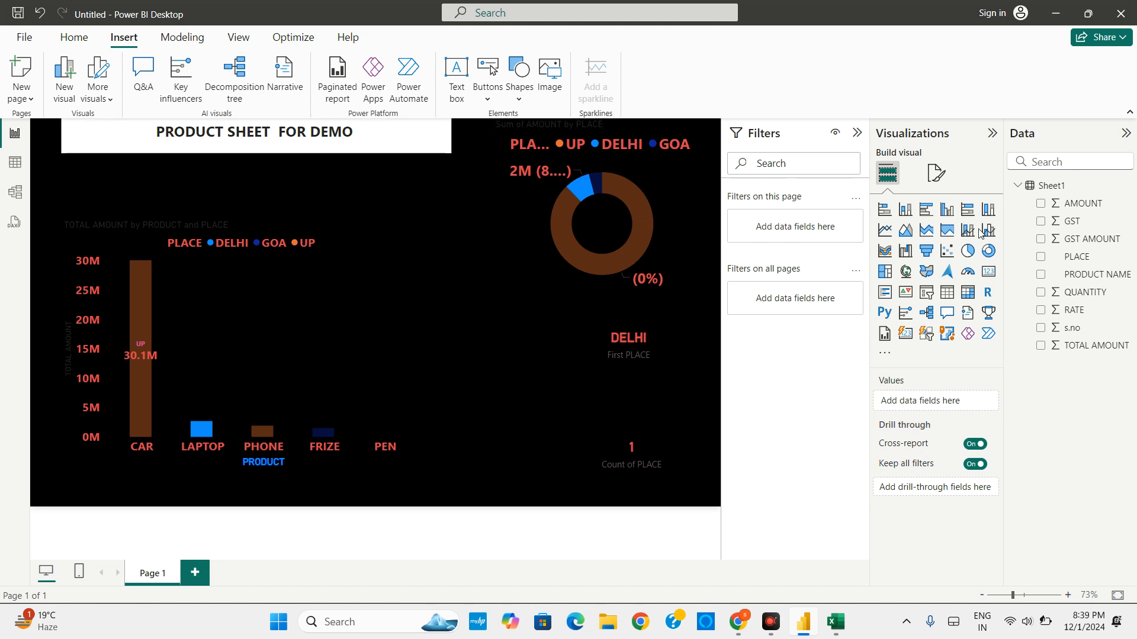
Recolor the full "PRODUCT SHEET FOR DEMO" heading text in a light gold theme color.
{"action": "left_click", "coordinate": [937, 173]}
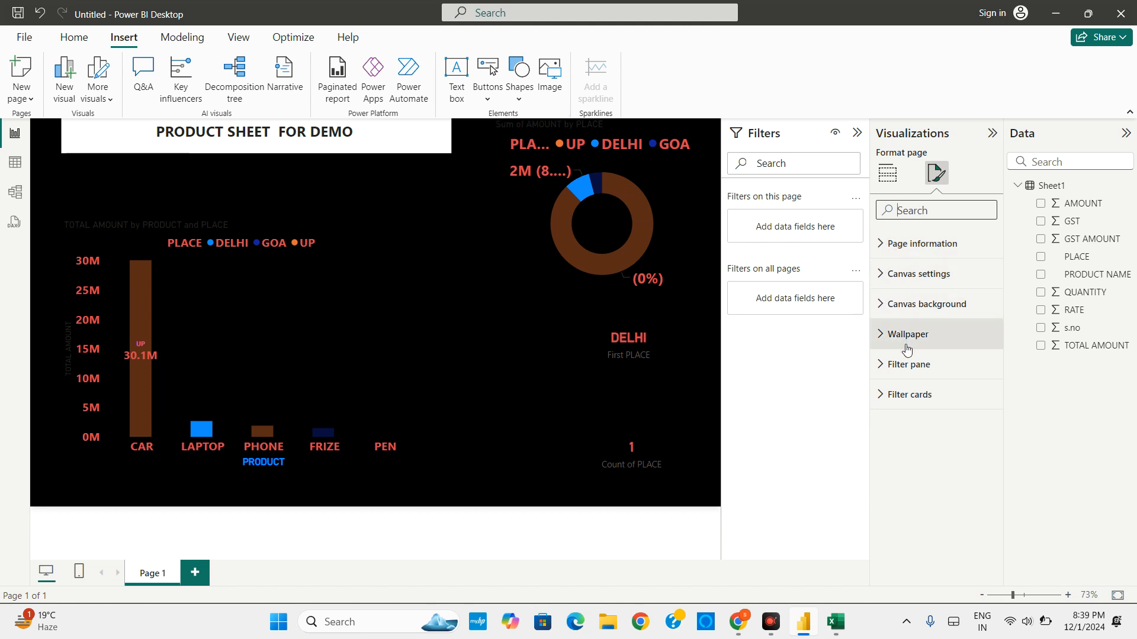
{"action": "left_click", "coordinate": [409, 132]}
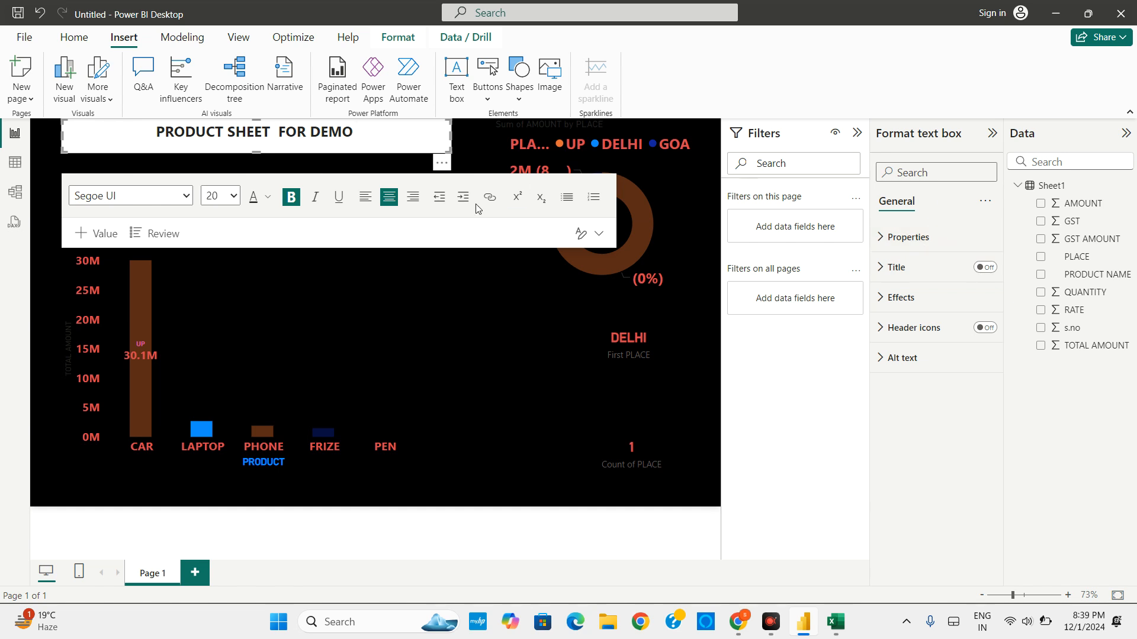
{"action": "left_click", "coordinate": [270, 203]}
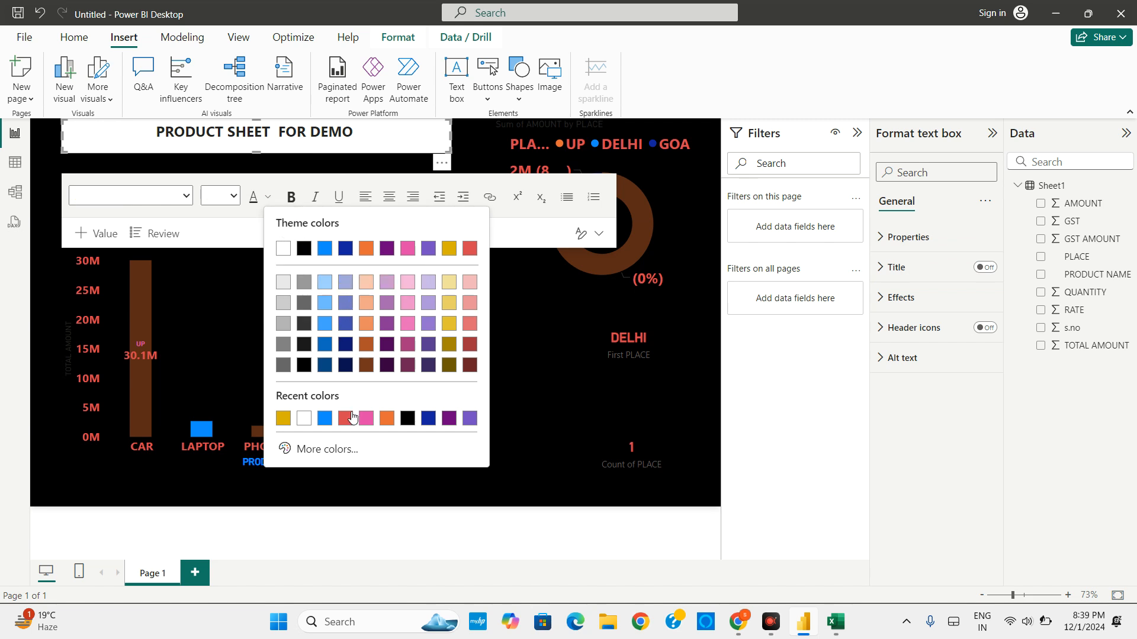
{"action": "left_click", "coordinate": [449, 323]}
{"action": "left_click", "coordinate": [365, 129]}
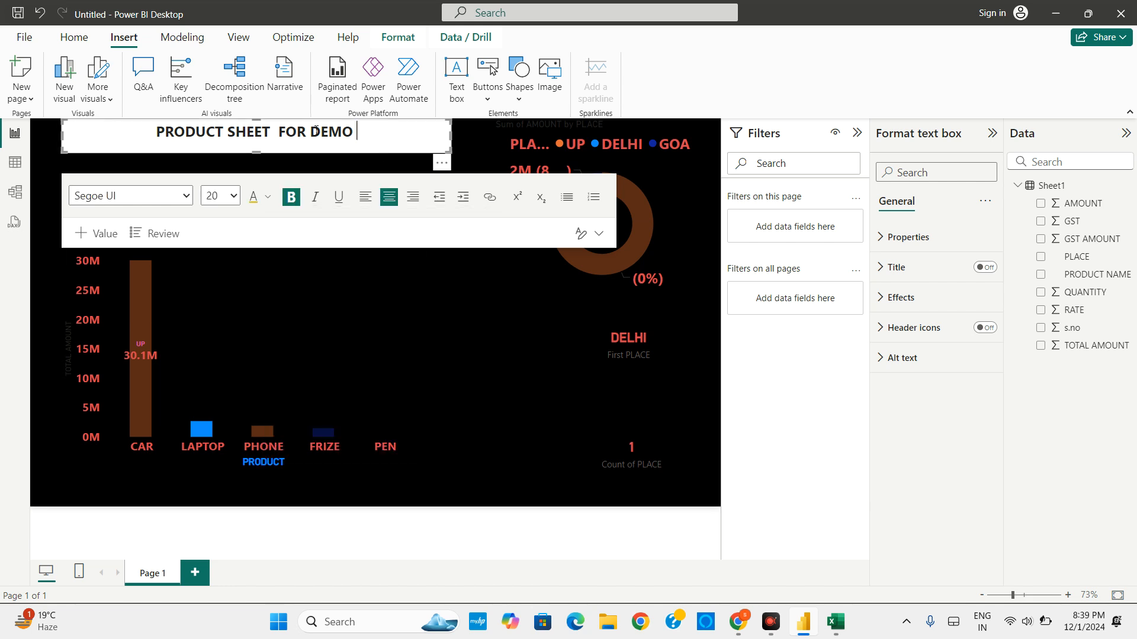
{"action": "left_click_drag", "start_coordinate": [365, 130], "coordinate": [117, 157]}
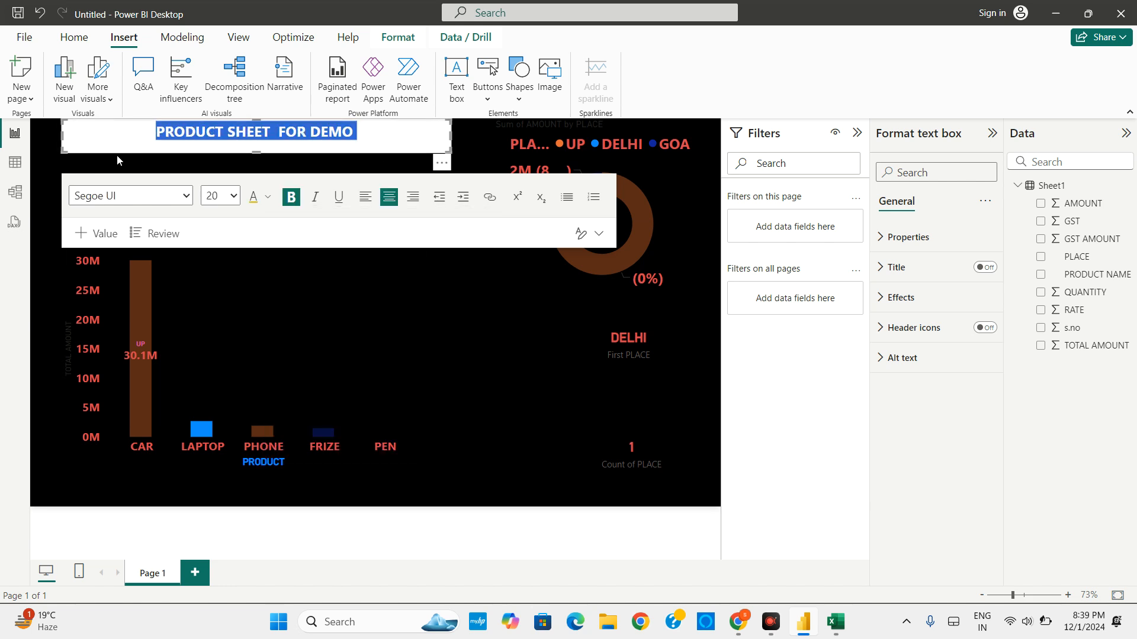
{"action": "left_click", "coordinate": [268, 200]}
{"action": "left_click", "coordinate": [453, 308]}
{"action": "left_click", "coordinate": [463, 238]}
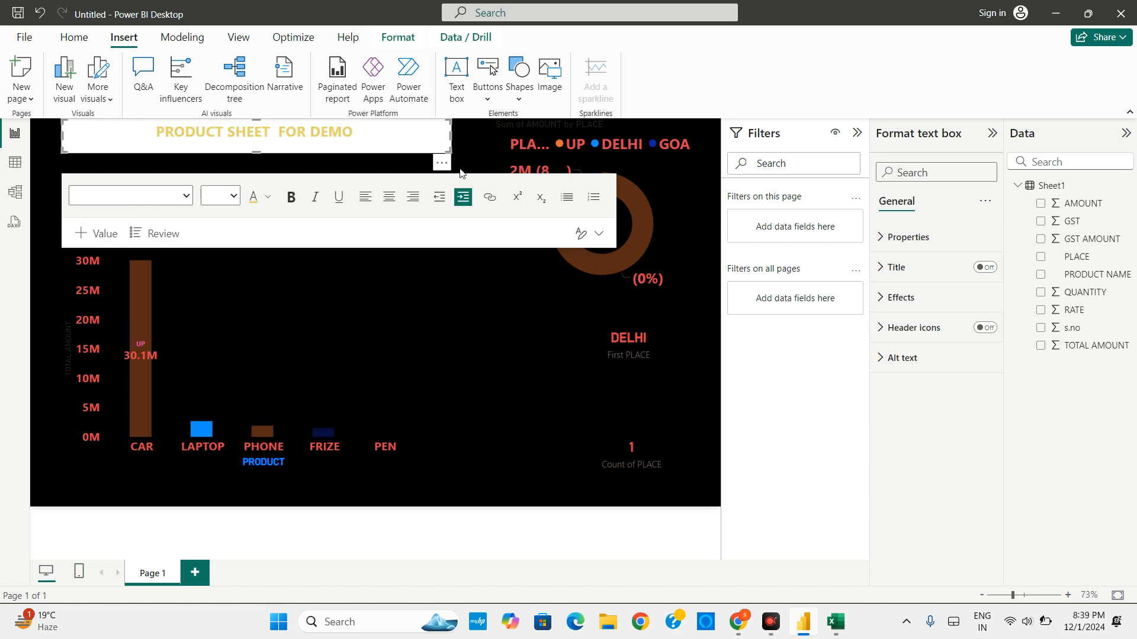
Find the heading text box's background setting by searching "BACK" and set its transparency to 100%.
{"action": "left_click", "coordinate": [420, 130]}
{"action": "type", "text": "BACK"}
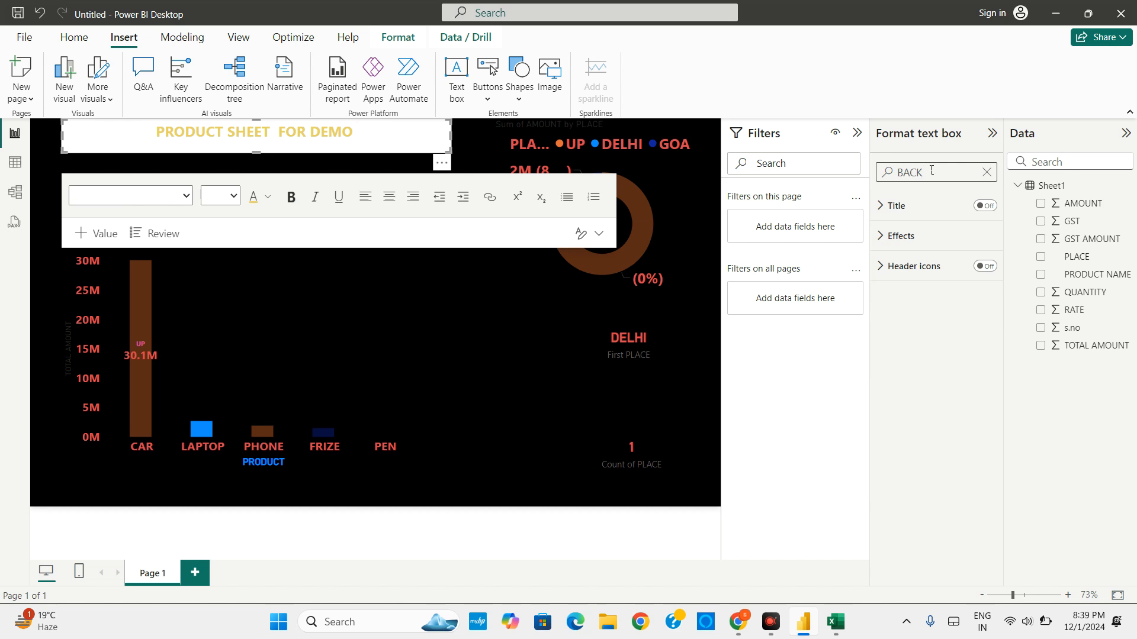
{"action": "left_click", "coordinate": [903, 237]}
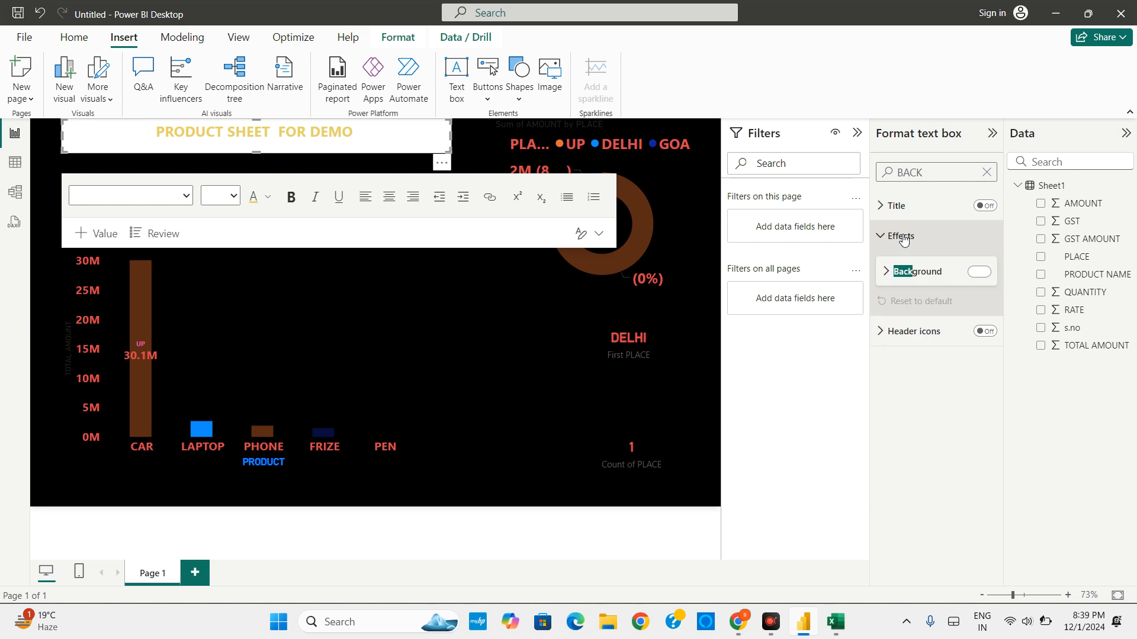
{"action": "left_click", "coordinate": [889, 205]}
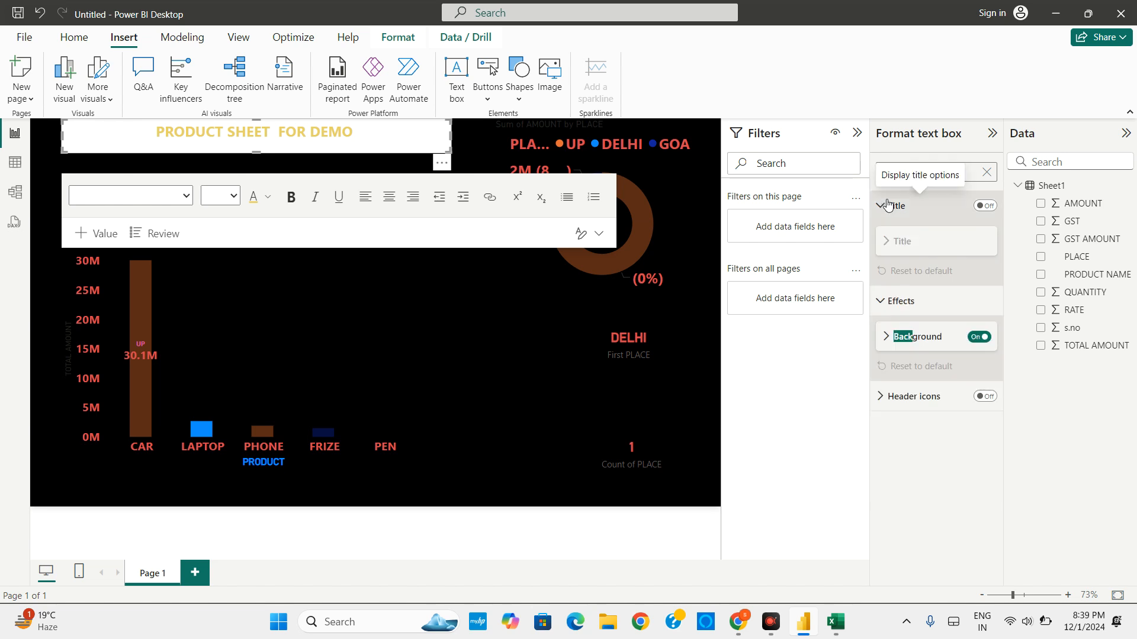
{"action": "left_click", "coordinate": [976, 348]}
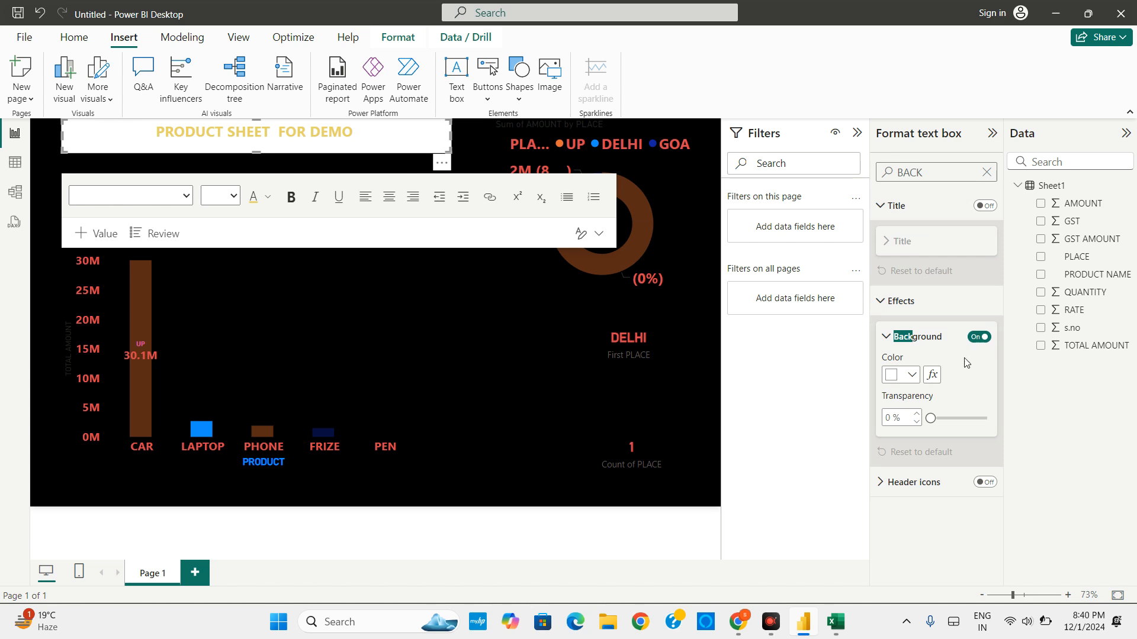
{"action": "left_click_drag", "start_coordinate": [928, 417], "coordinate": [1005, 410]}
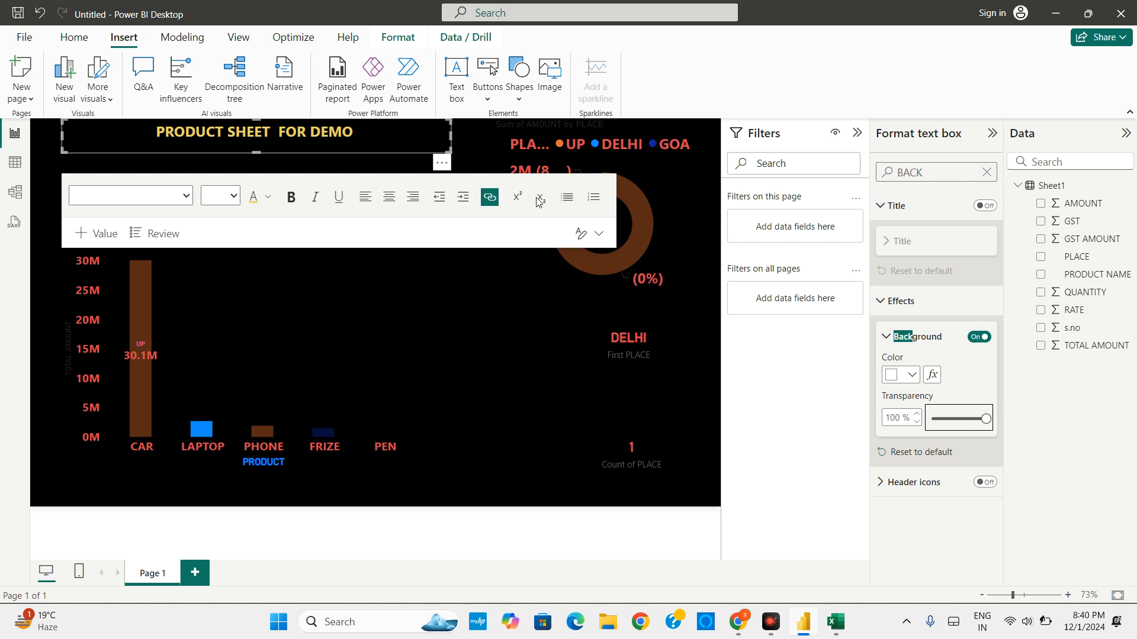
{"action": "left_click", "coordinate": [481, 332]}
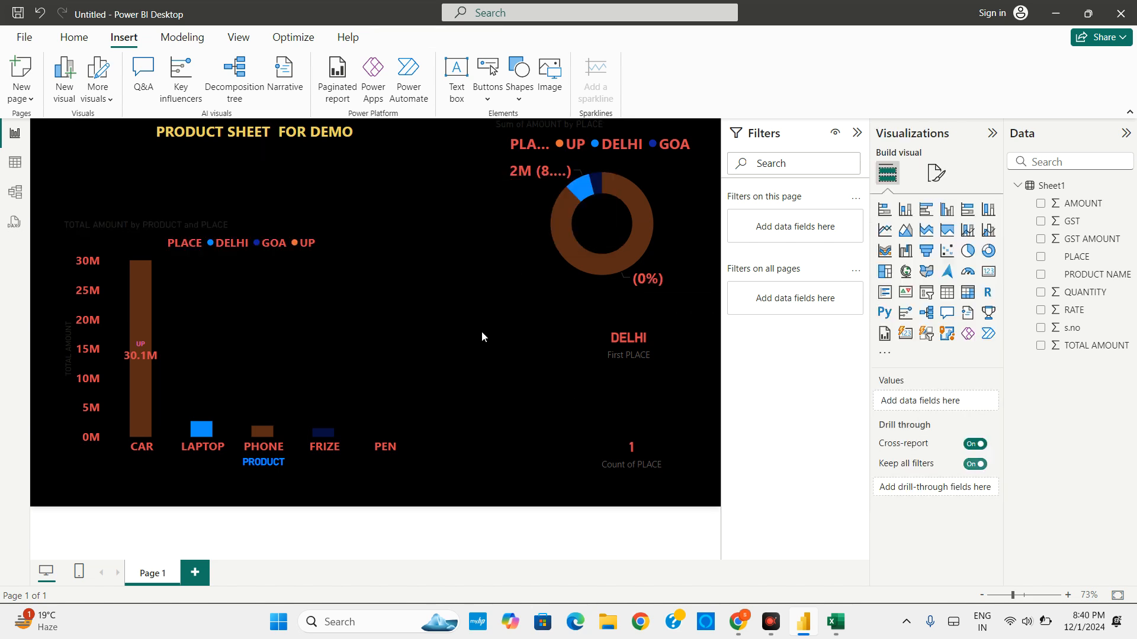
{"action": "double_click", "coordinate": [270, 134]}
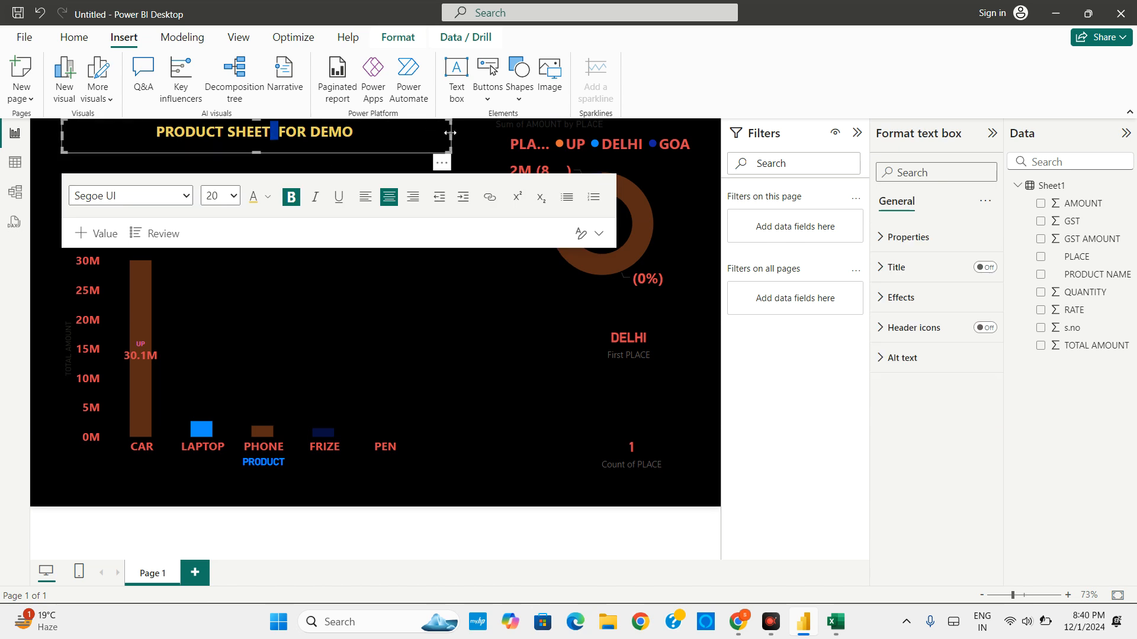
{"action": "left_click", "coordinate": [40, 165]}
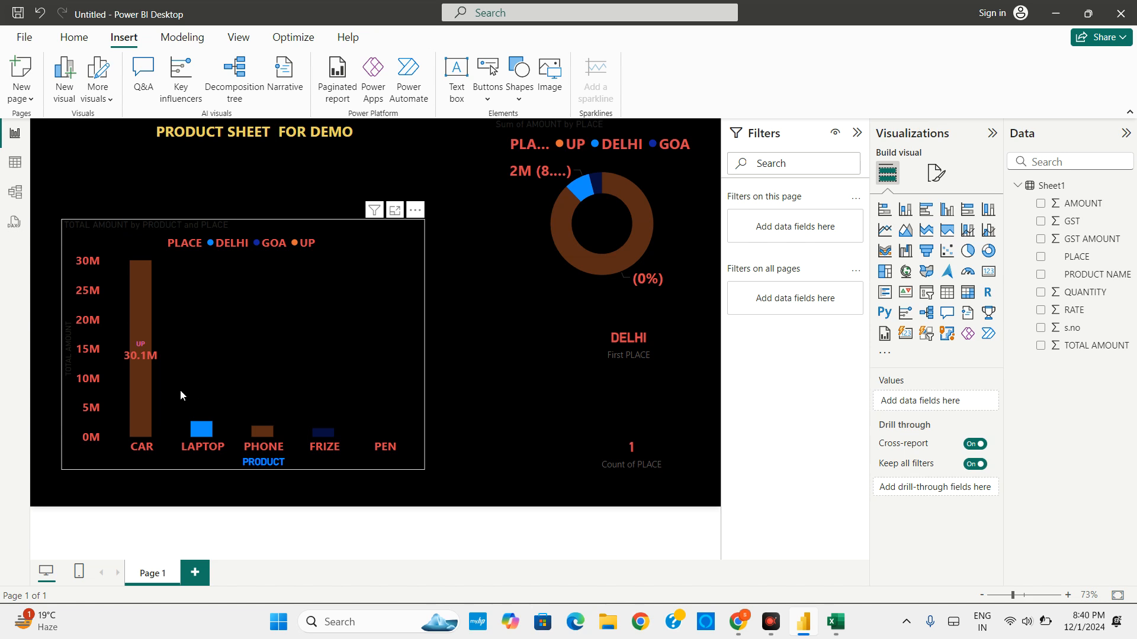
Cross-highlight the CAR column in the total amount chart, and view the Sheet1 table data and its data model.
{"action": "left_click", "coordinate": [144, 383]}
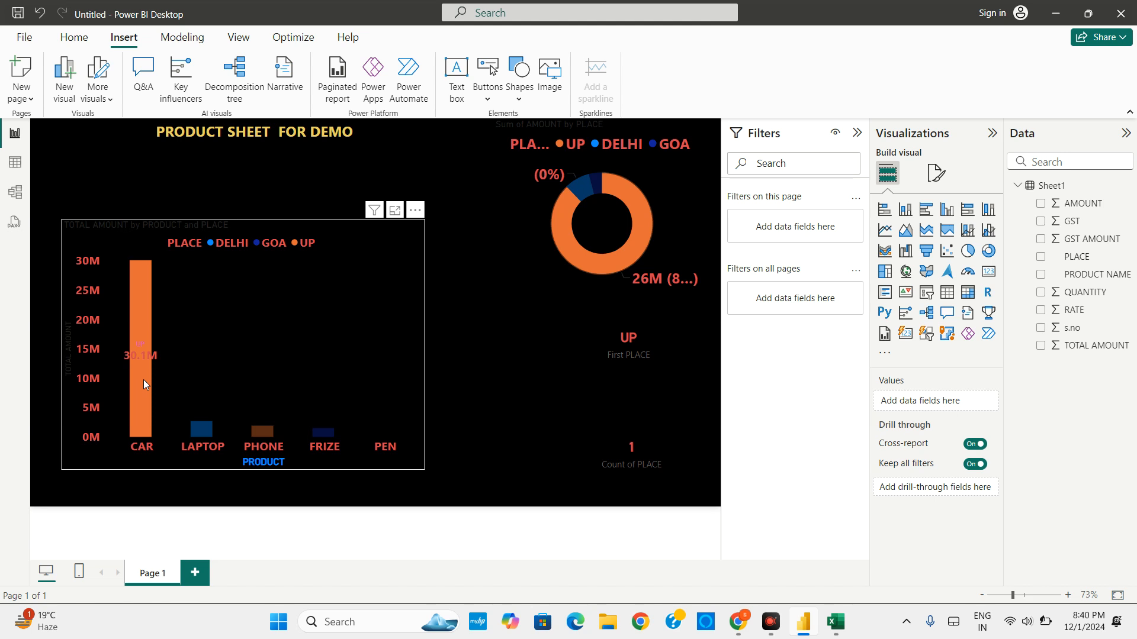
{"action": "left_click", "coordinate": [9, 167]}
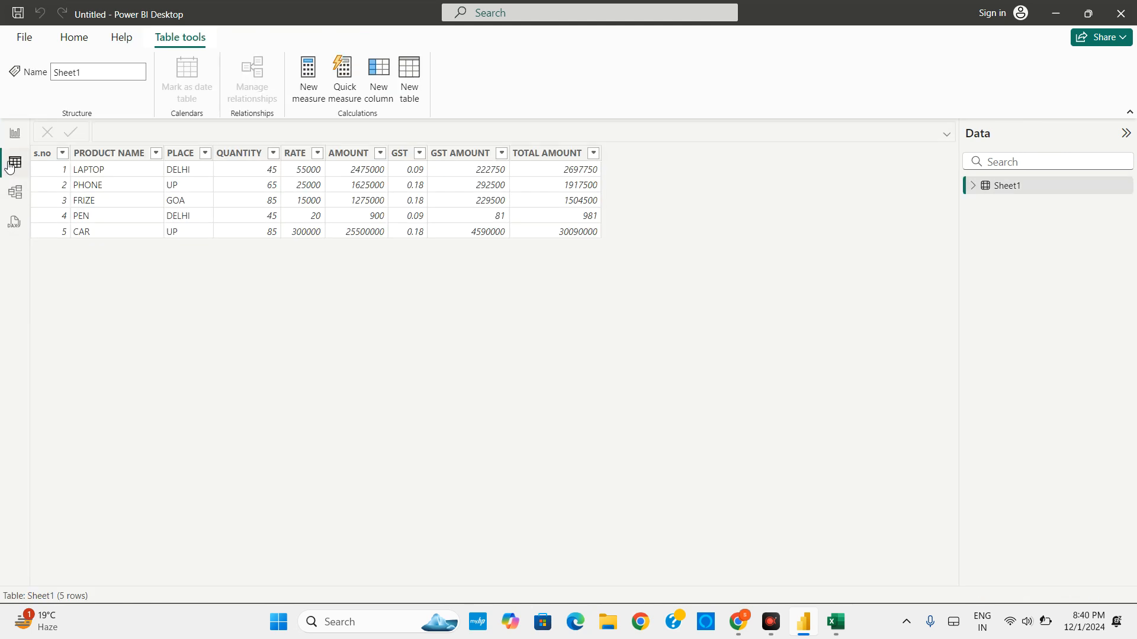
{"action": "left_click", "coordinate": [18, 192]}
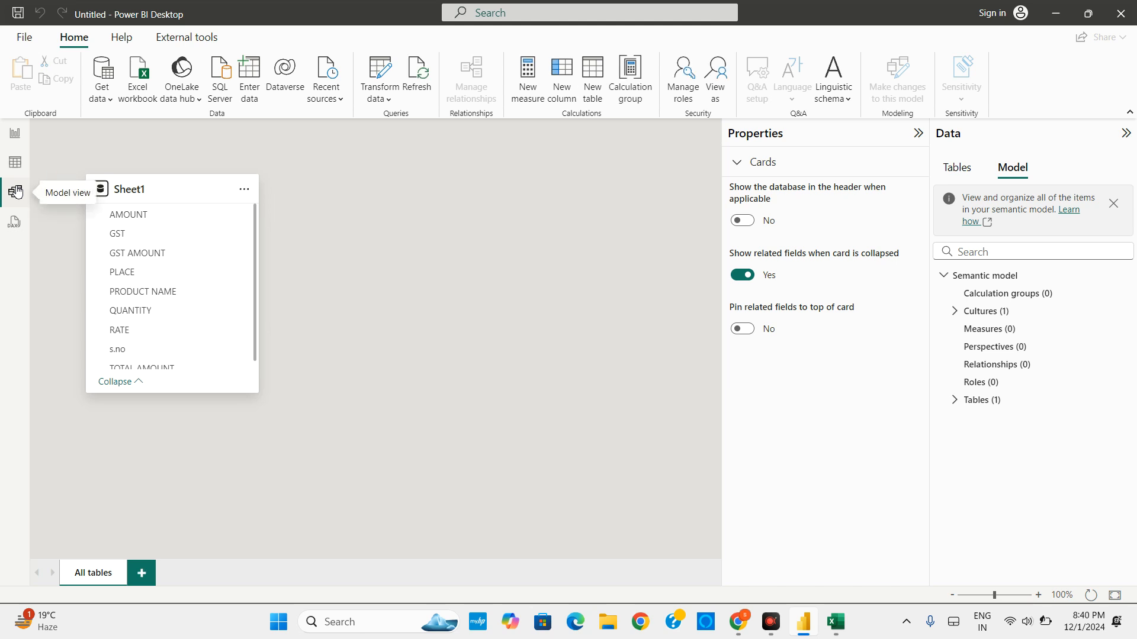